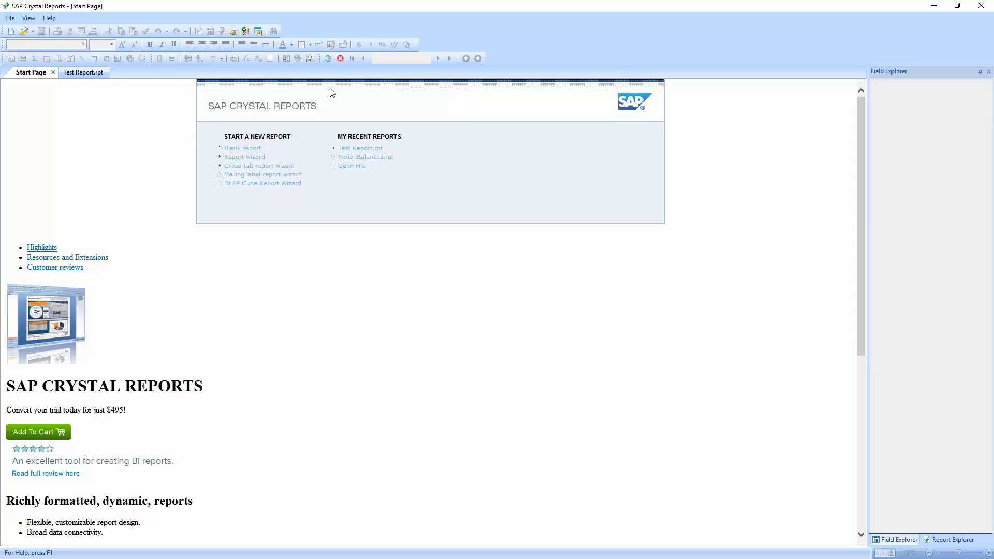
pyautogui.click(242, 149)
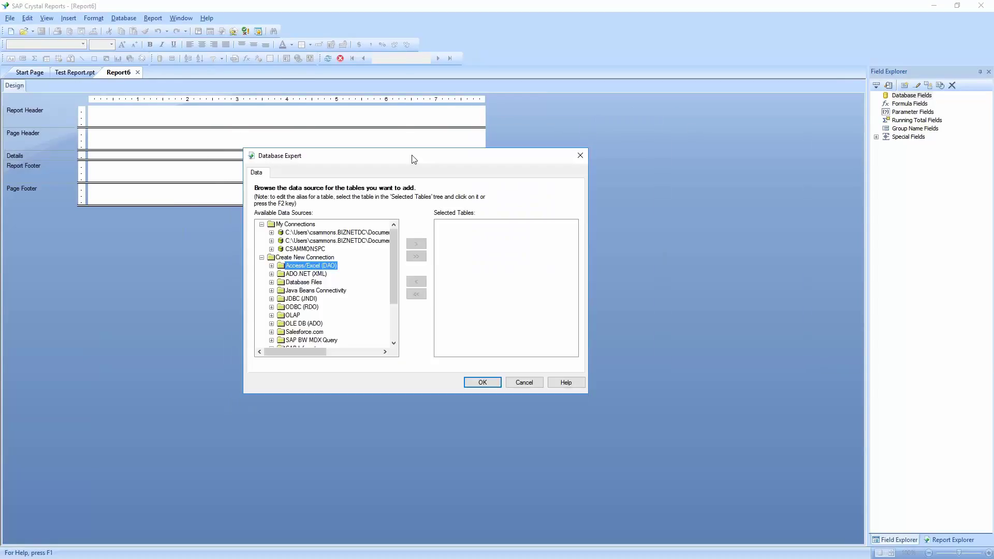
pyautogui.moveTo(414, 159); pyautogui.dragTo(464, 135)
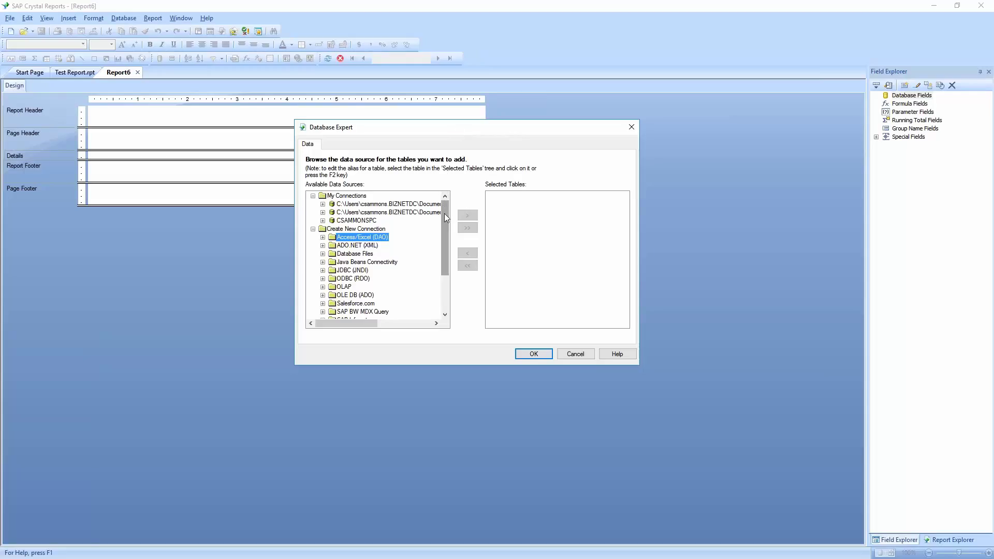
pyautogui.moveTo(444, 216)
pyautogui.mouseDown()
pyautogui.moveTo(445, 248)
pyautogui.moveTo(446, 199)
pyautogui.mouseUp()
pyautogui.moveTo(459, 132); pyautogui.dragTo(466, 137)
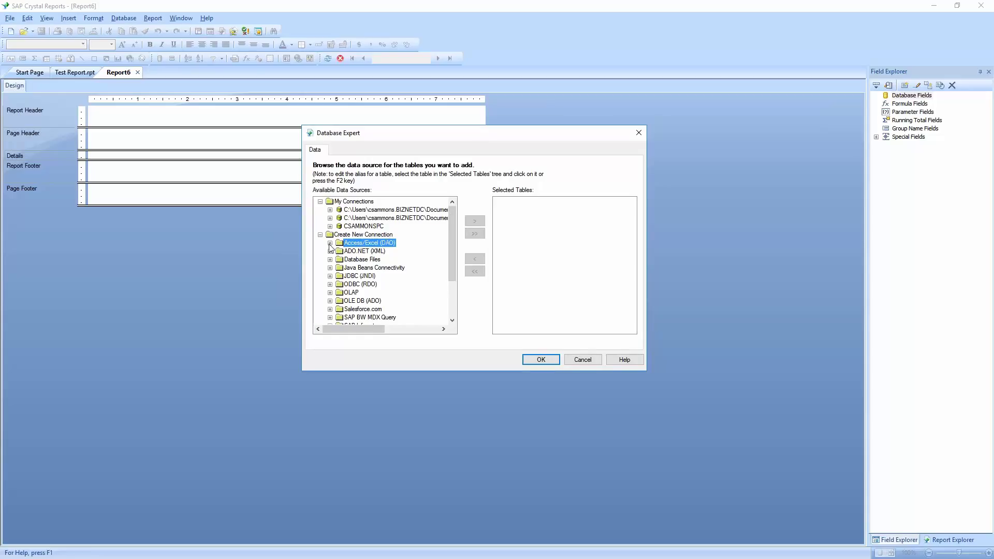
pyautogui.scroll(-3, 397, 294)
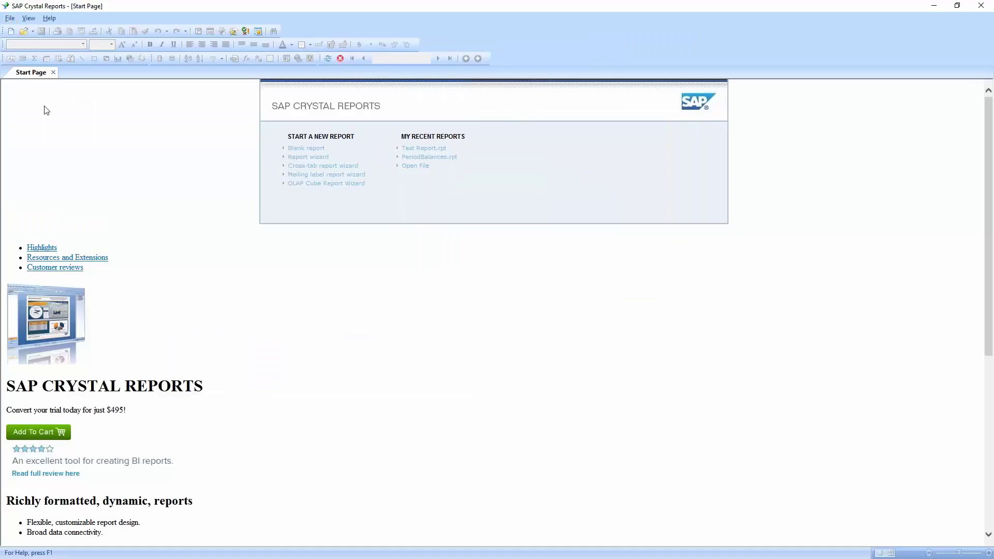
# Start a blank report and log on to the saved OLE DB server connection for BizNetERP_app with the account password
pyautogui.click(304, 151)
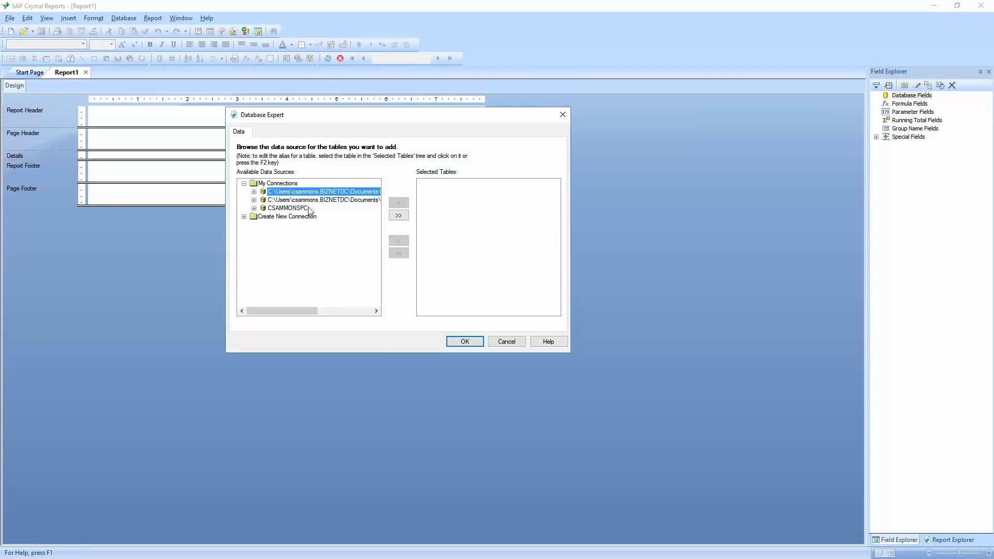
pyautogui.click(254, 208)
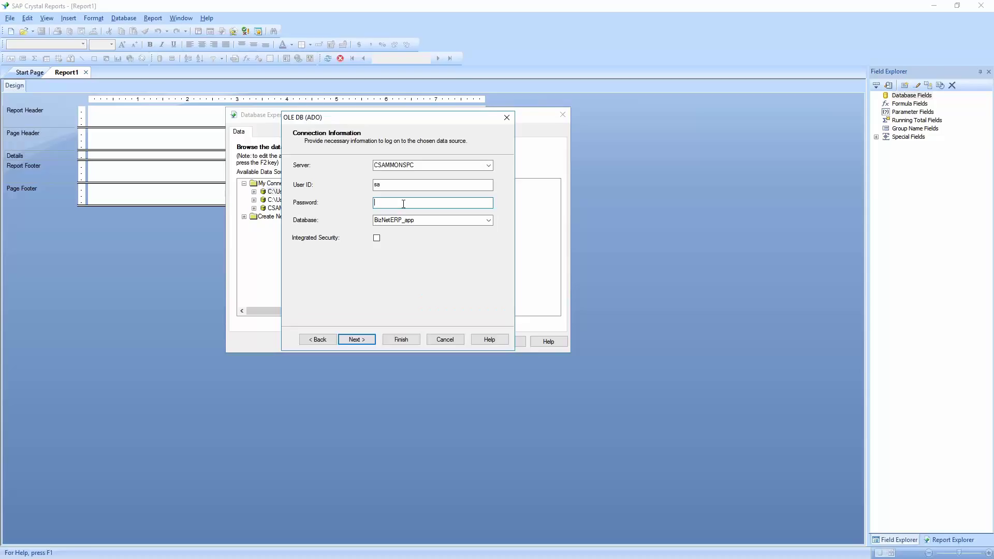
pyautogui.write('********')
pyautogui.click(355, 342)
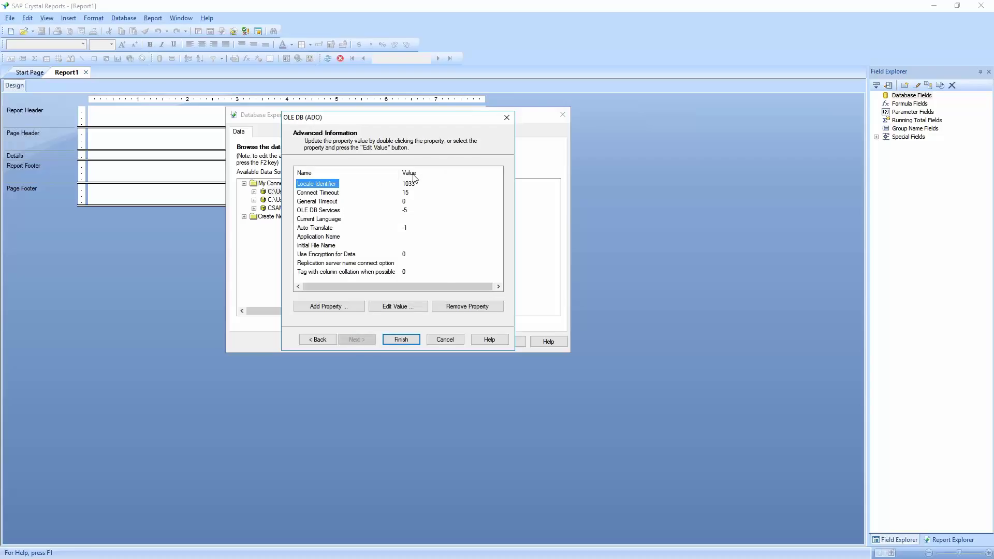
pyautogui.click(401, 341)
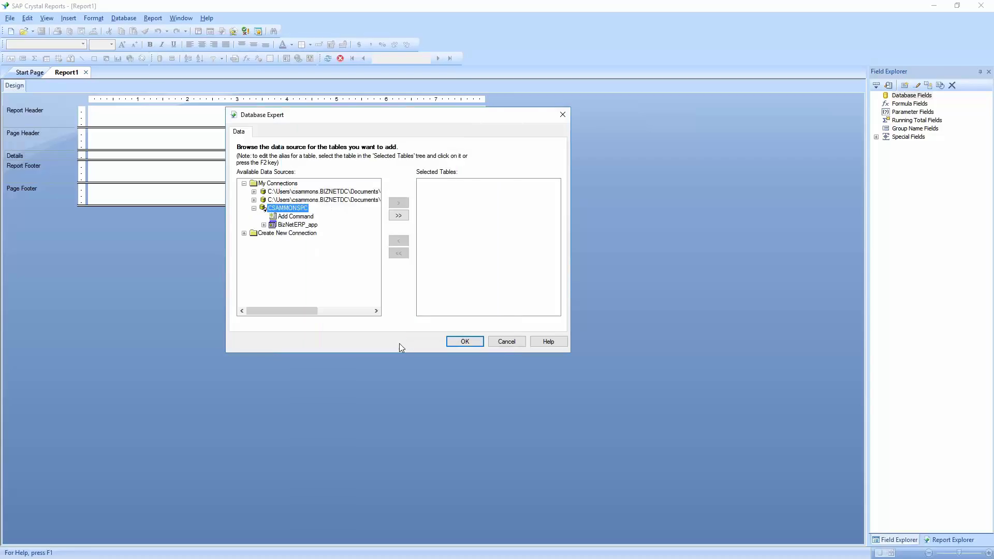
# Add the tarInvoice table from the dbo tables of BizNetERP_app to the report's selected tables
pyautogui.click(264, 225)
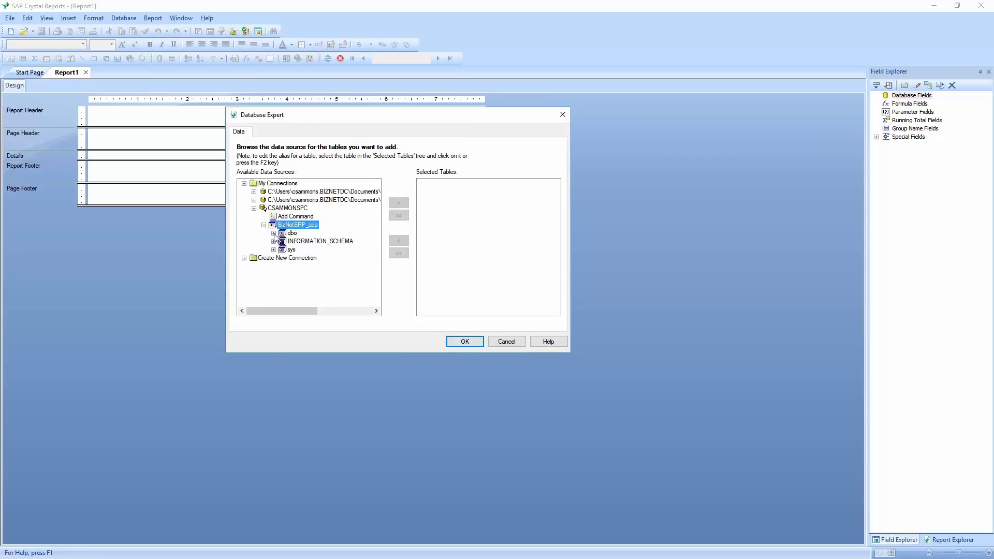
pyautogui.click(273, 233)
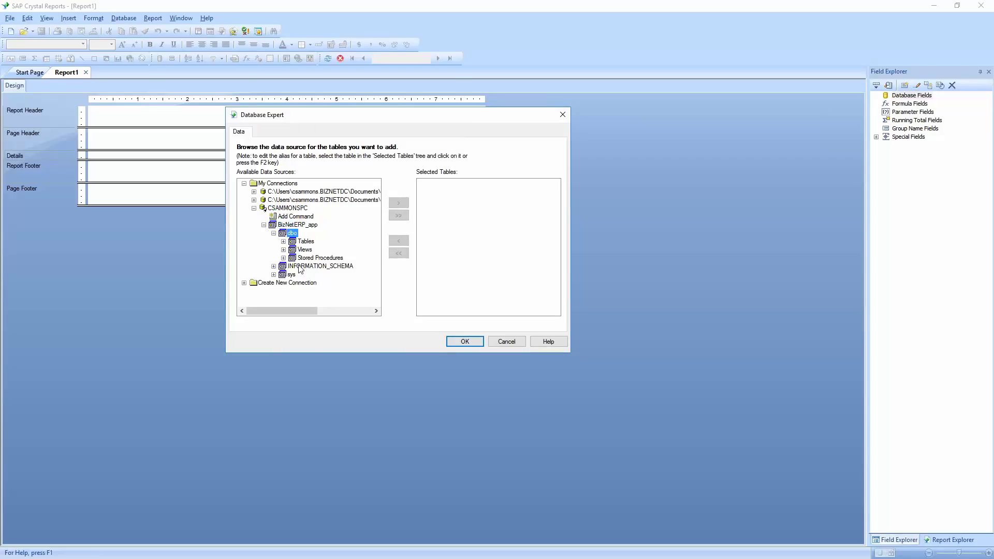
pyautogui.click(283, 241)
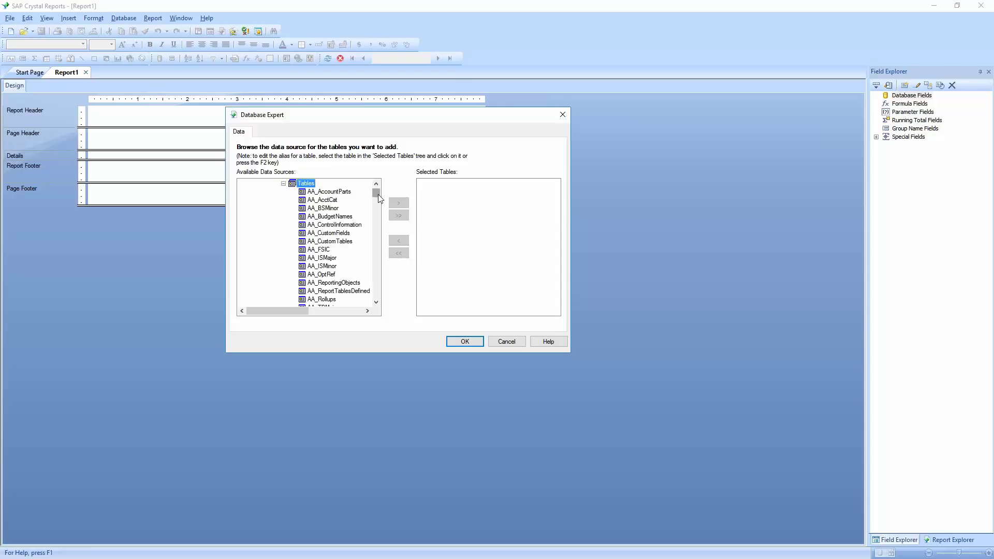
pyautogui.moveTo(376, 185); pyautogui.dragTo(377, 216)
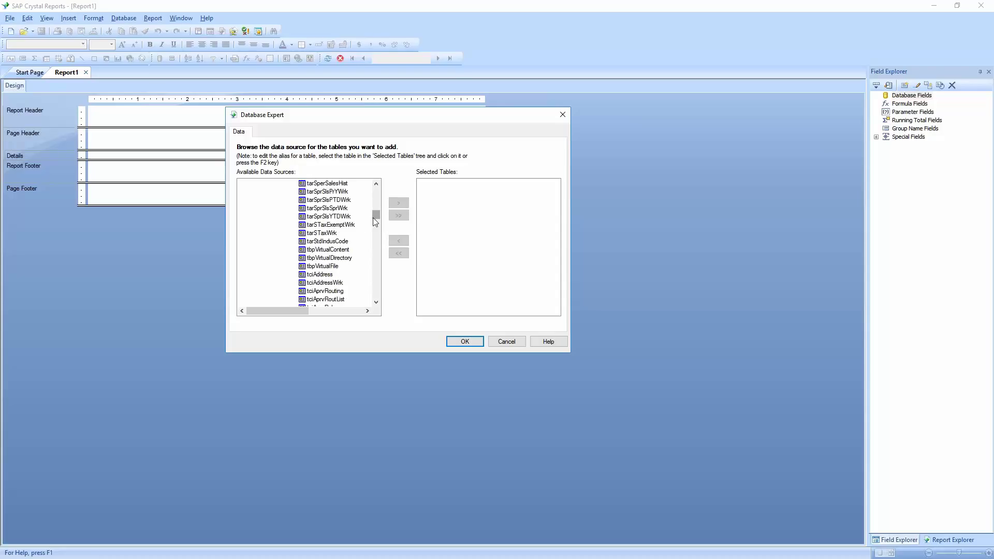
pyautogui.scroll(5, 355, 227)
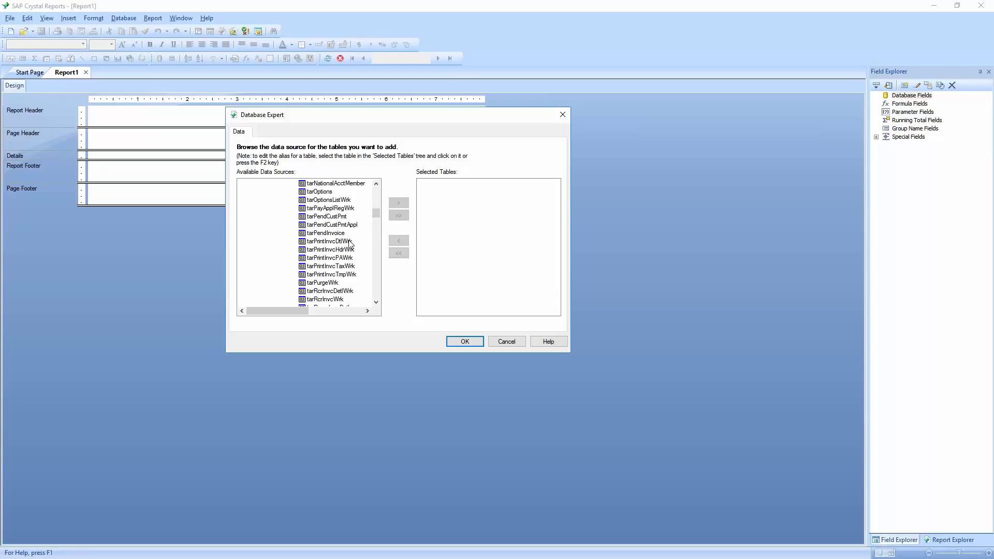
pyautogui.scroll(8, 350, 243)
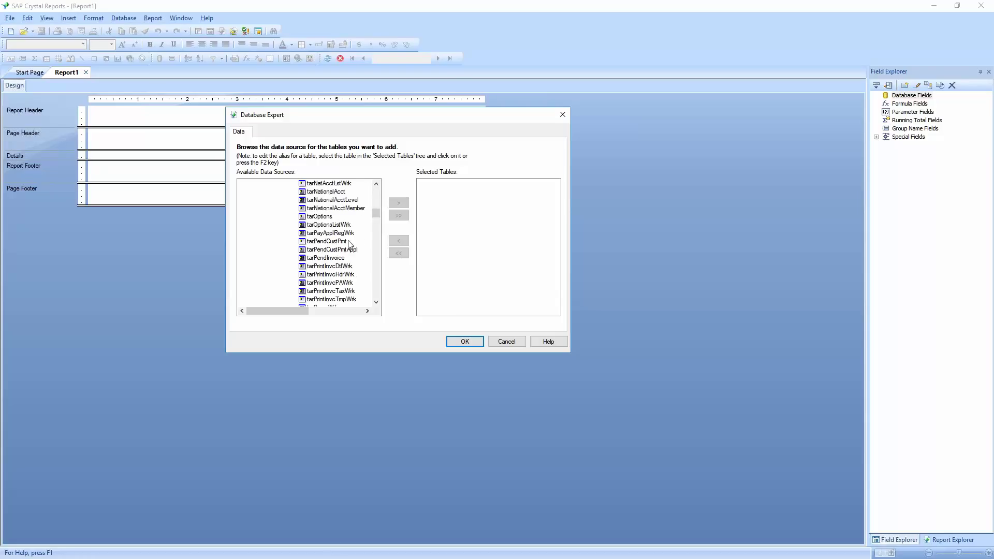
pyautogui.scroll(-1, 350, 244)
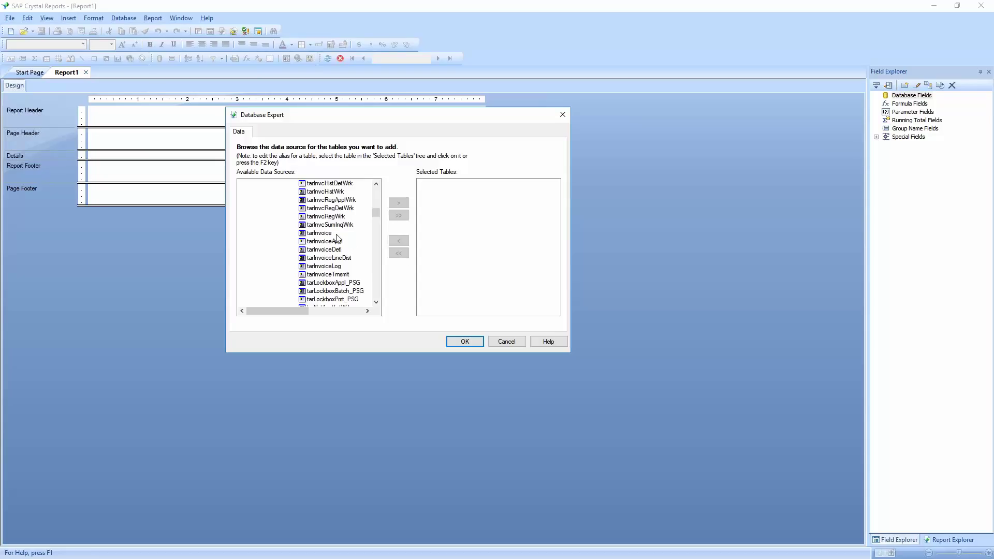
pyautogui.click(323, 234)
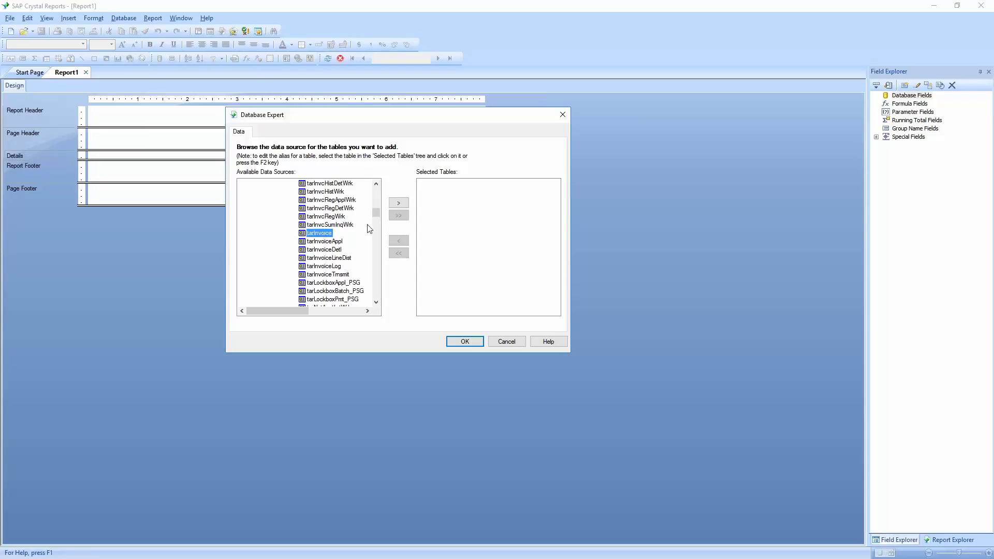
pyautogui.click(399, 203)
# Add the tarInvoiceDetl and tarCustomer tables to the selected tables and proceed to table linking
pyautogui.click(330, 251)
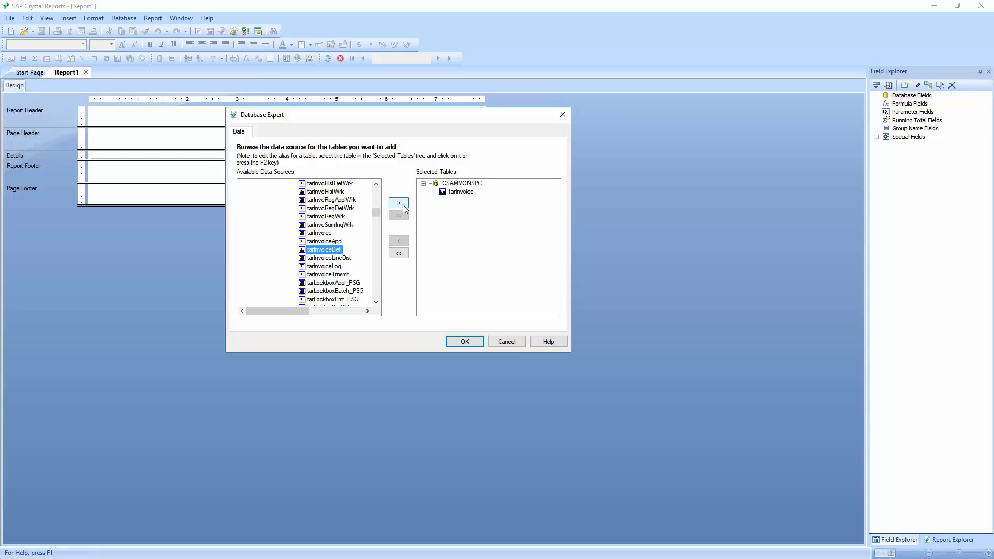
pyautogui.click(399, 202)
pyautogui.scroll(5, 347, 246)
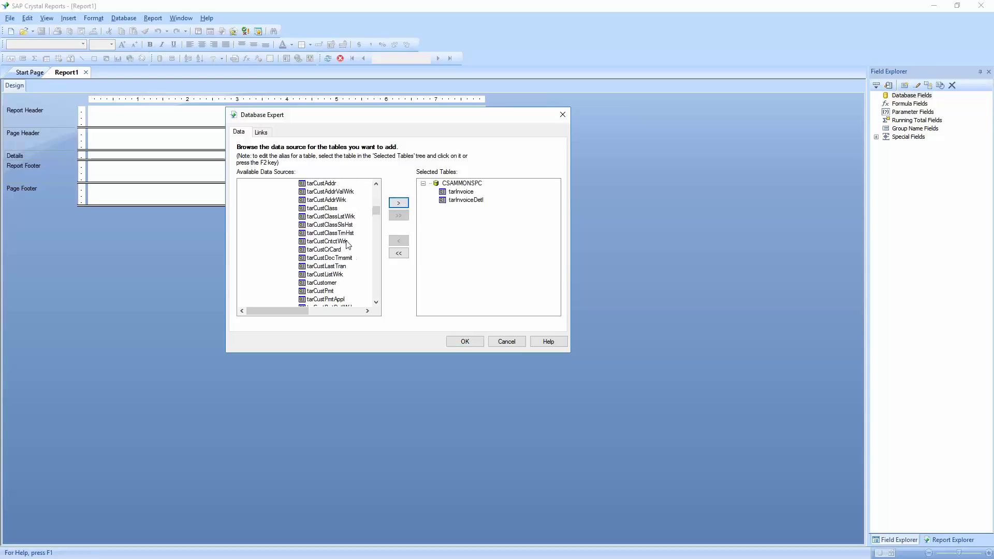
pyautogui.click(329, 283)
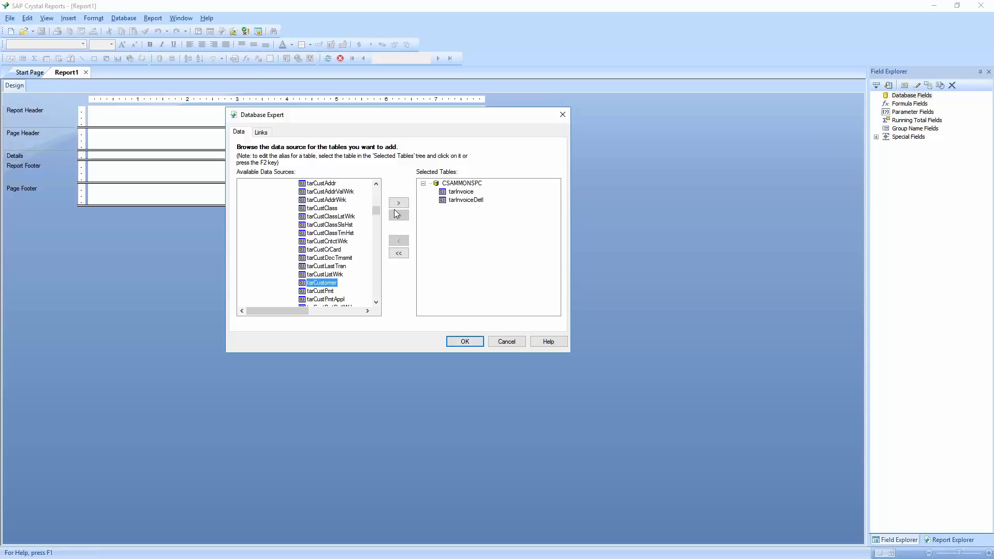
pyautogui.click(398, 203)
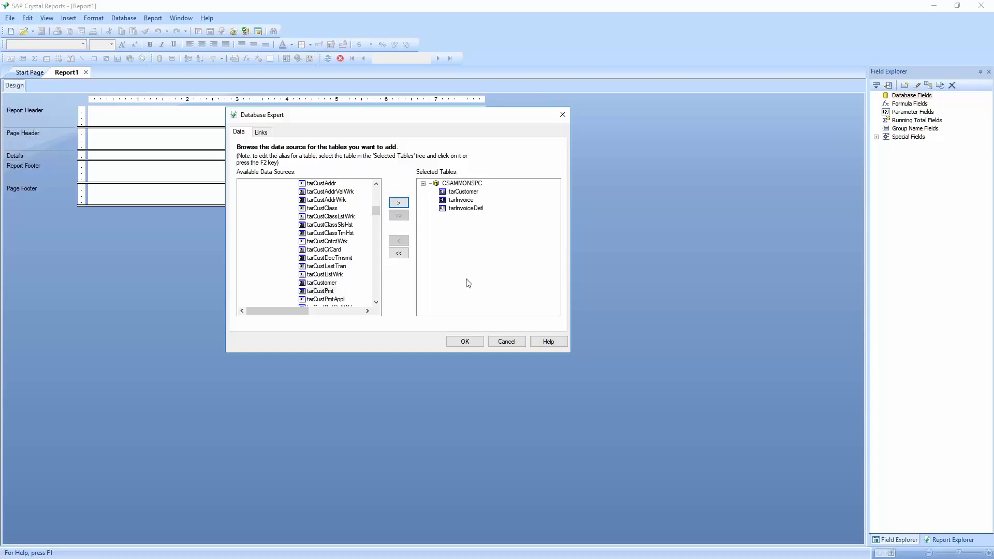
pyautogui.click(470, 345)
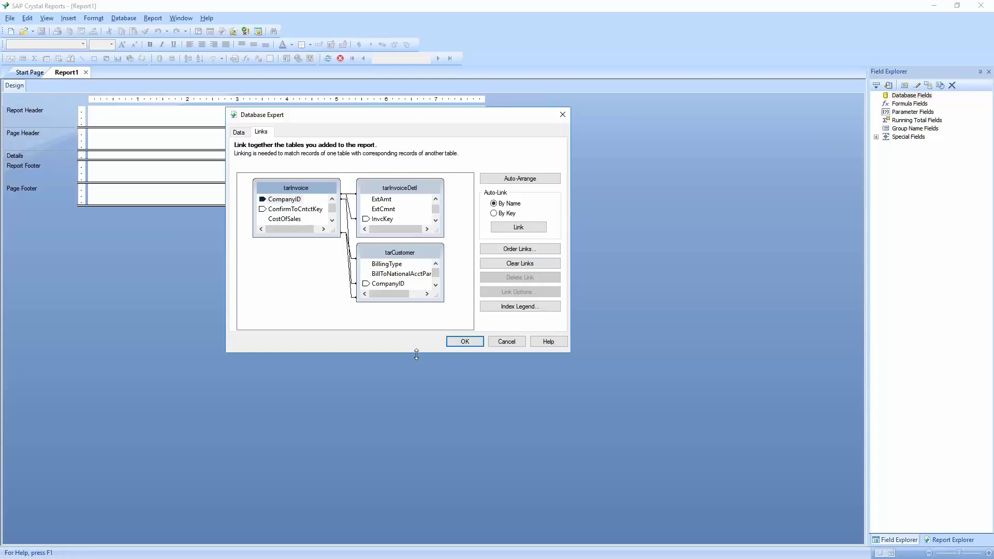
# Enlarge the linking dialog and move the tarCustomer and tarInvoiceDetl tables apart in the diagram
pyautogui.moveTo(416, 352); pyautogui.dragTo(402, 466)
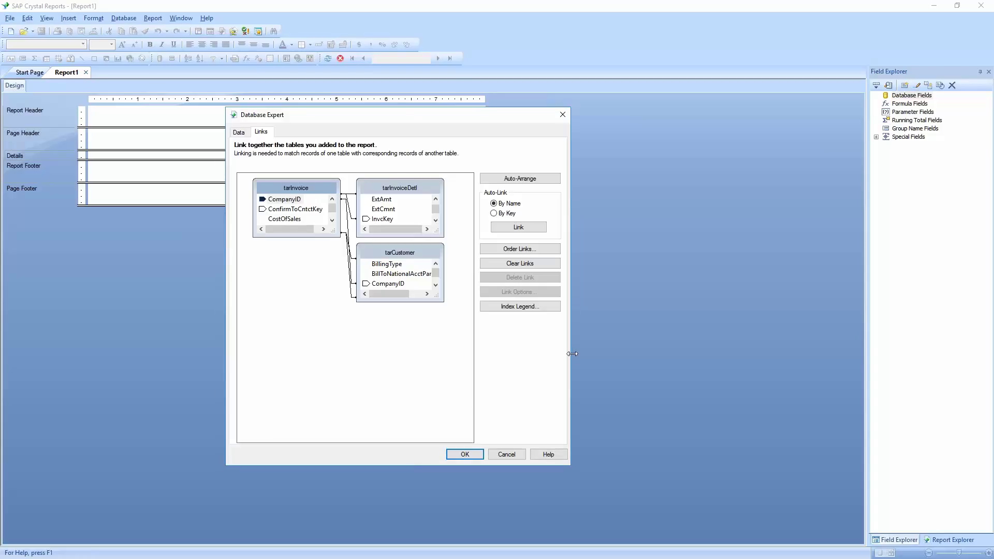
pyautogui.moveTo(571, 354); pyautogui.dragTo(654, 365)
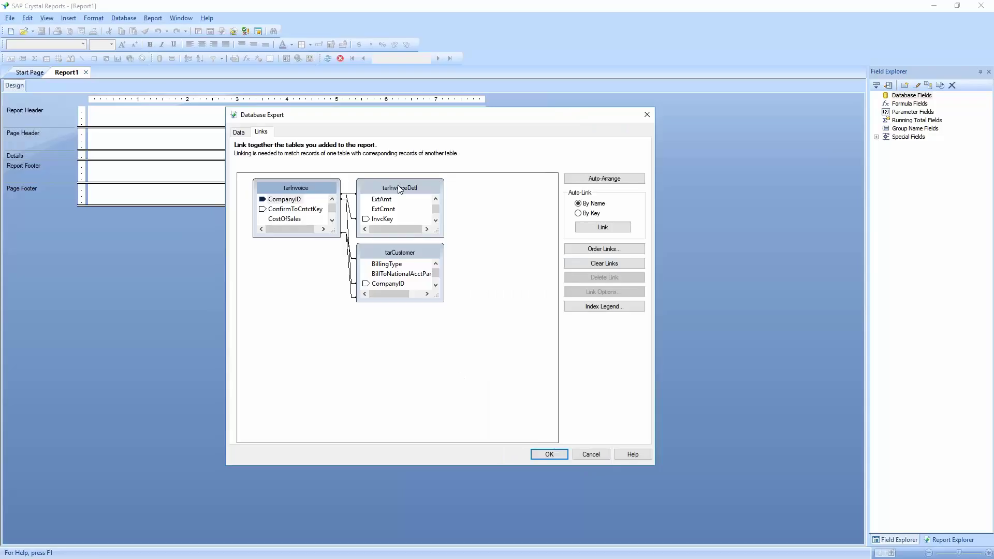
pyautogui.moveTo(407, 254); pyautogui.dragTo(407, 317)
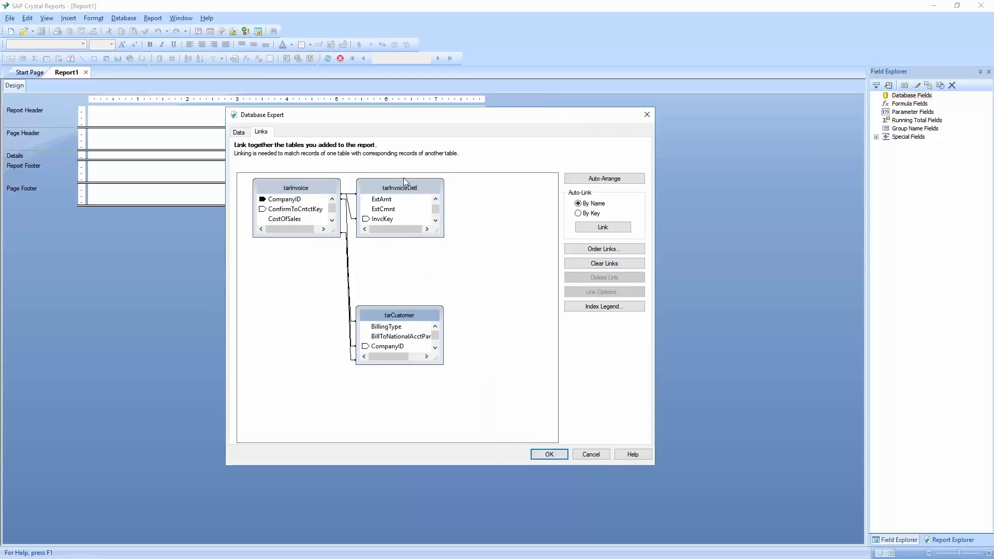
pyautogui.moveTo(402, 182); pyautogui.dragTo(438, 196)
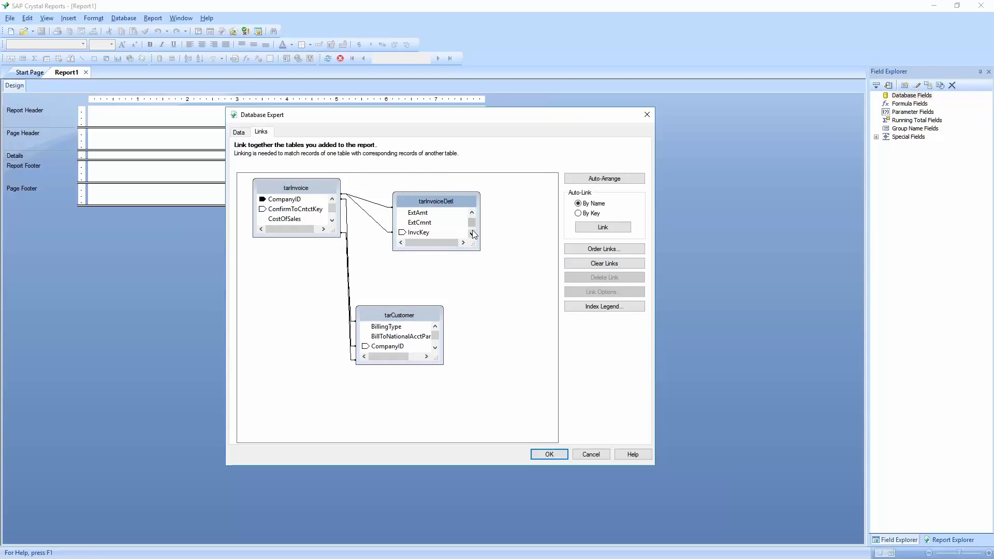
# Lengthen the three table boxes to inspect the linked fields, and accept the automatic links
pyautogui.scroll(3, 455, 233)
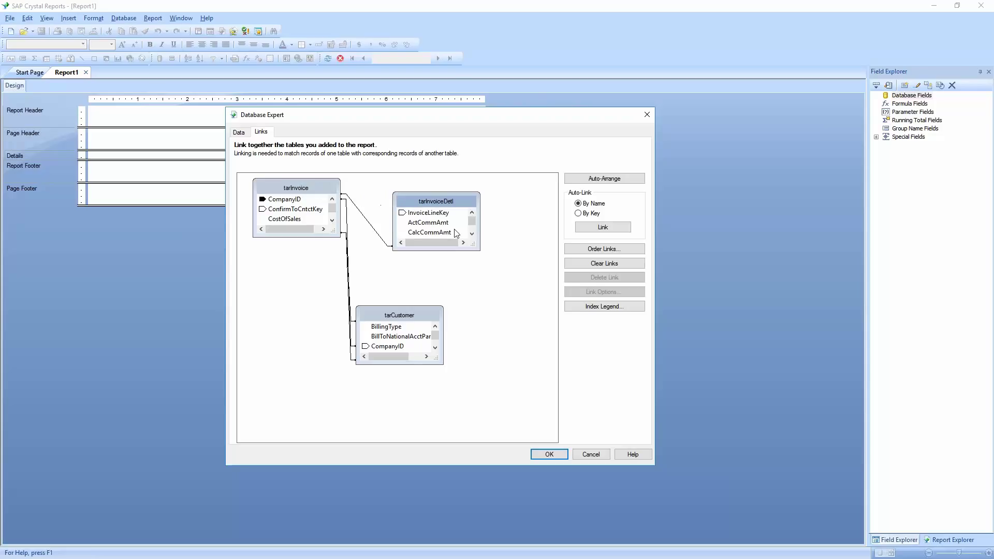
pyautogui.scroll(-3, 456, 233)
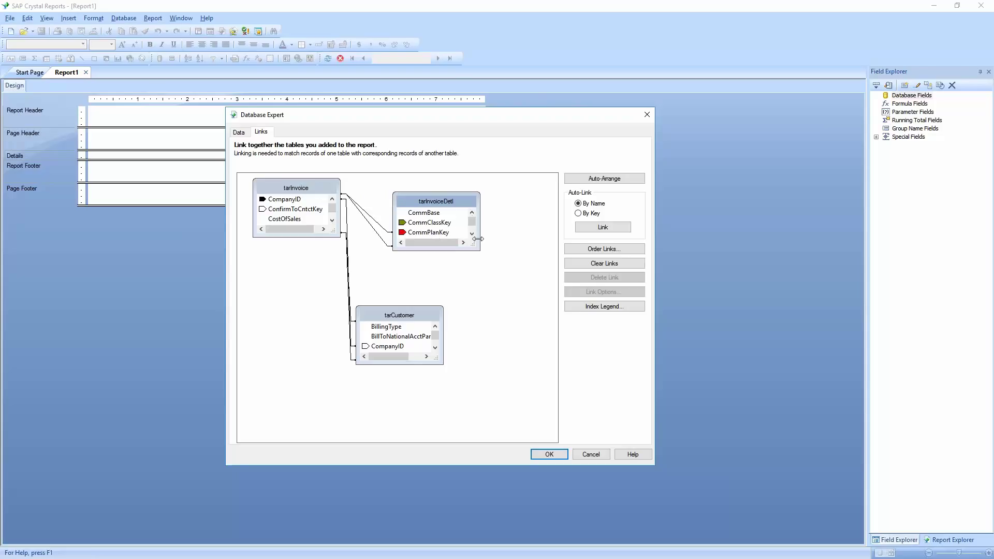
pyautogui.moveTo(456, 250); pyautogui.dragTo(447, 298)
pyautogui.moveTo(407, 365); pyautogui.dragTo(404, 419)
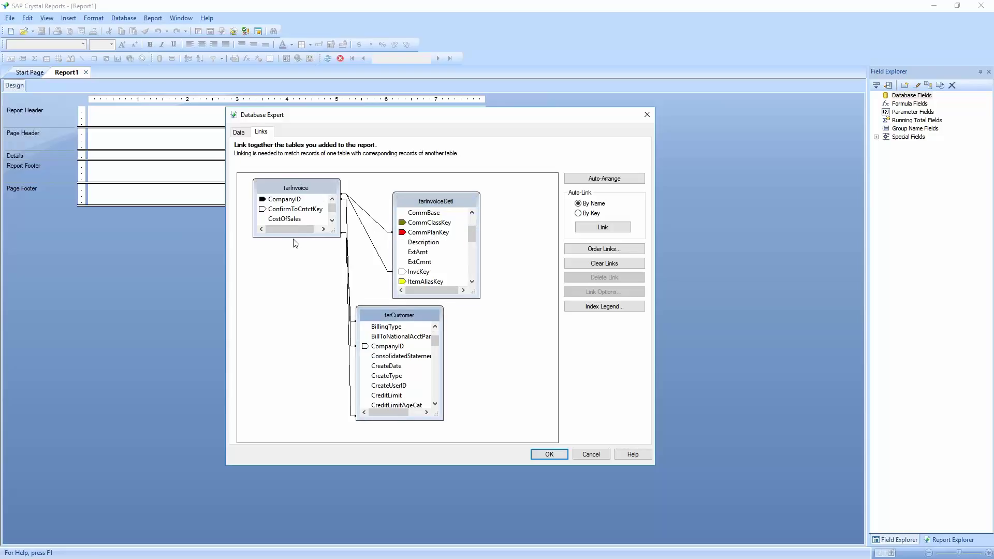
pyautogui.moveTo(295, 236); pyautogui.dragTo(272, 302)
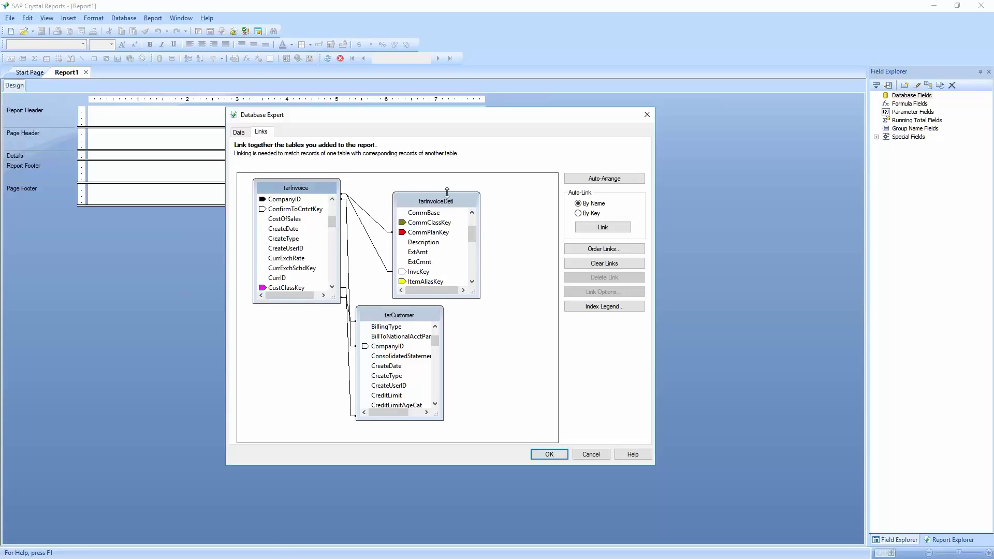
pyautogui.scroll(-2, 393, 355)
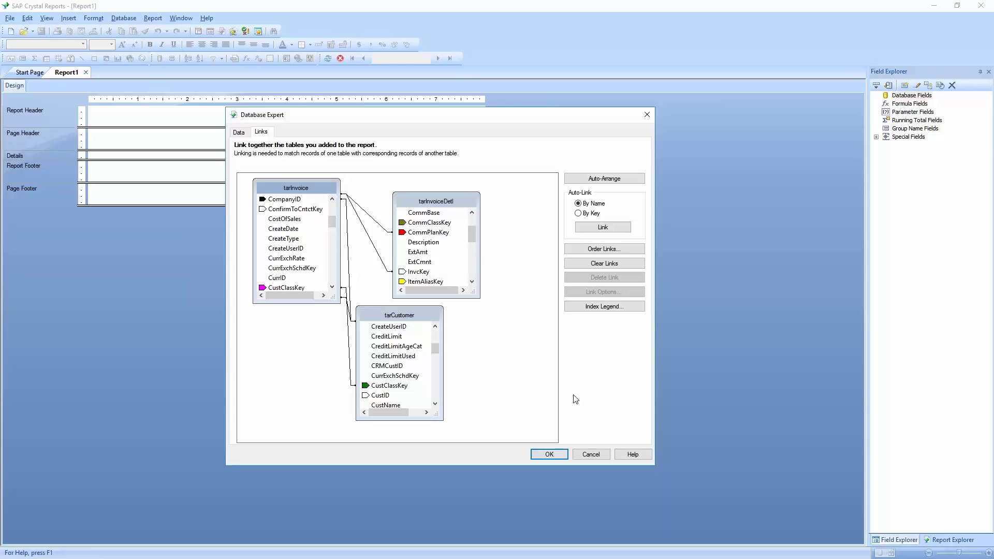
pyautogui.click(548, 454)
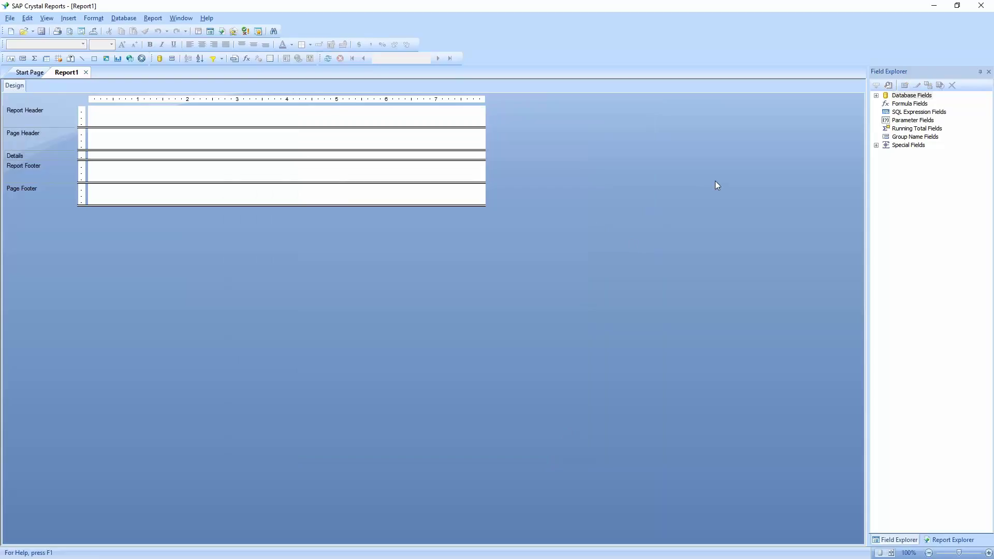
# Expand the tarCustomer, tarInvoice and tarInvoiceDetl database fields to examine the fields available for the report
pyautogui.click(876, 95)
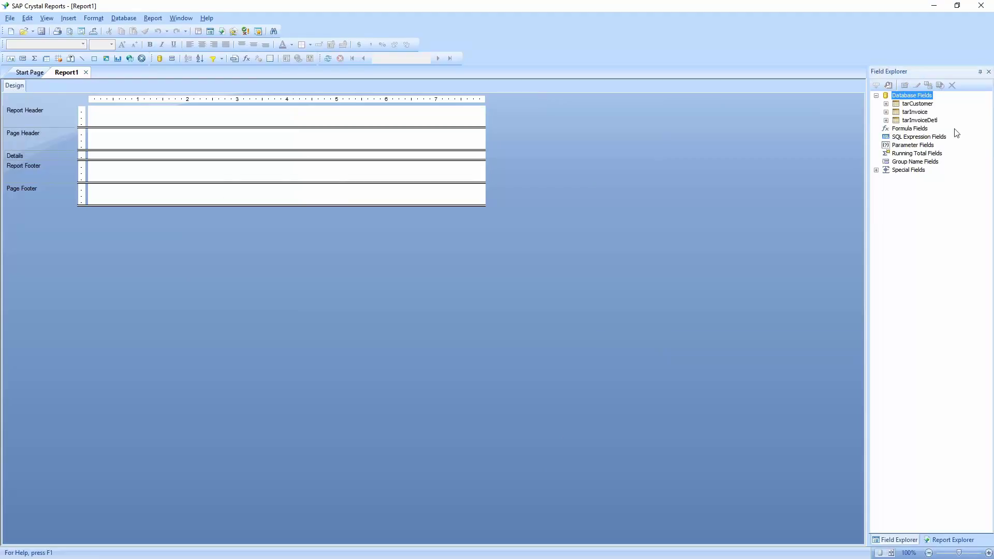
pyautogui.click(886, 104)
pyautogui.scroll(-3, 893, 126)
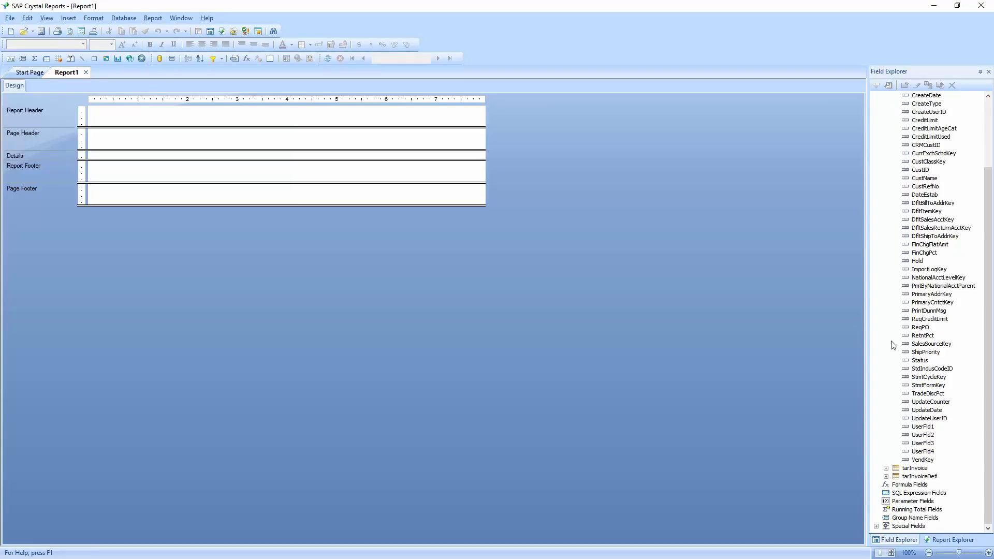
pyautogui.click(886, 468)
pyautogui.scroll(-2, 887, 337)
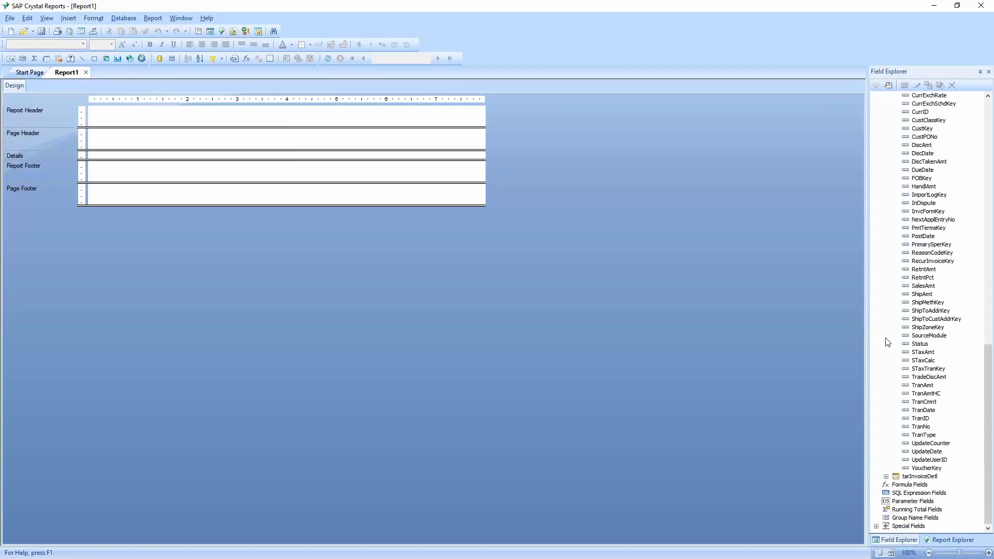
pyautogui.click(886, 476)
pyautogui.scroll(-2, 885, 337)
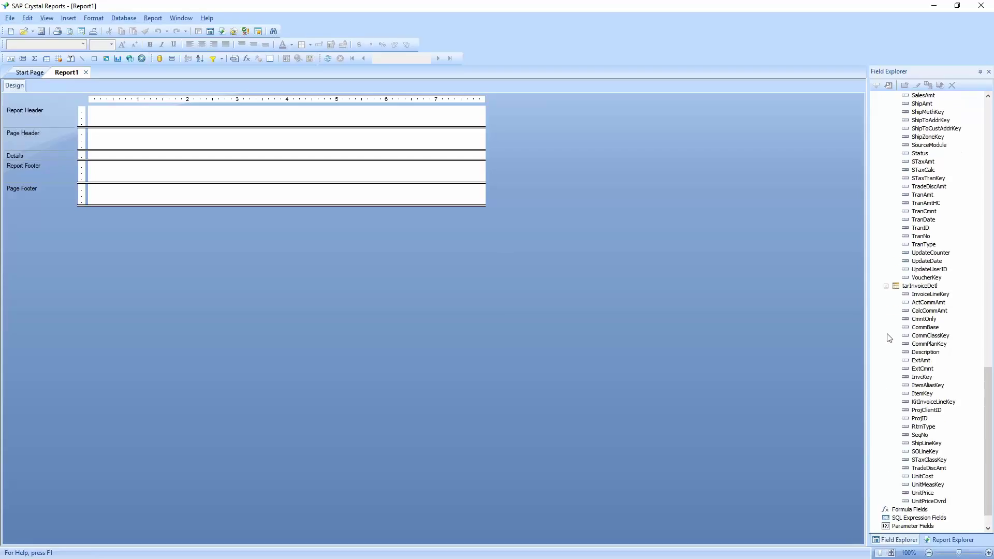
# Collapse the tarInvoiceDetl and tarInvoice field lists, leaving the tarCustomer fields expanded
pyautogui.scroll(12, 888, 342)
pyautogui.scroll(-10, 888, 345)
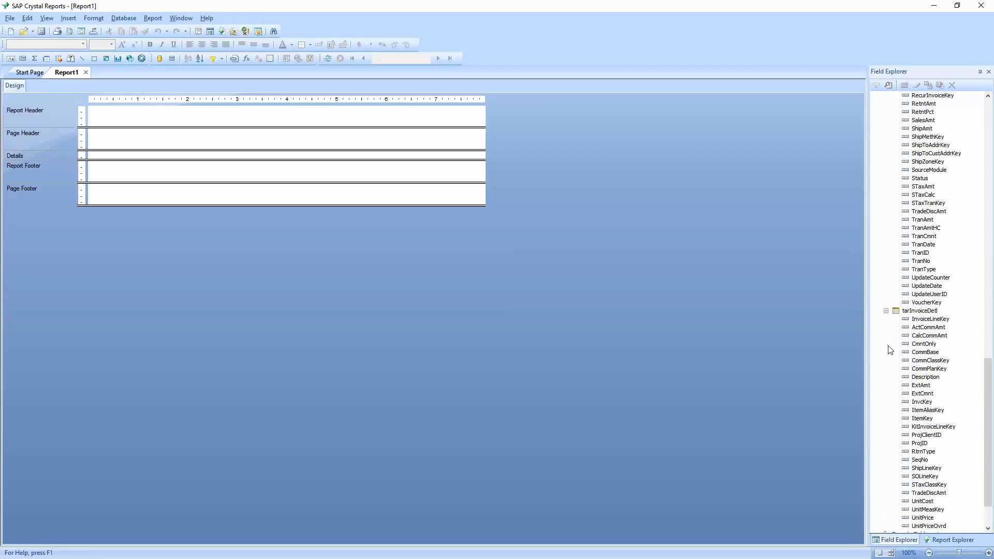
pyautogui.click(885, 311)
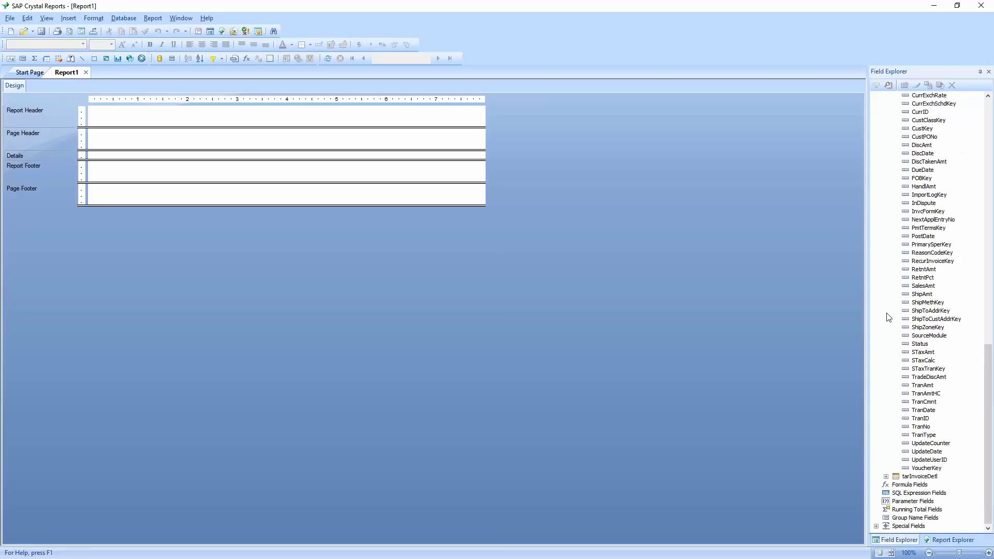
pyautogui.scroll(1, 885, 324)
pyautogui.scroll(10, 886, 324)
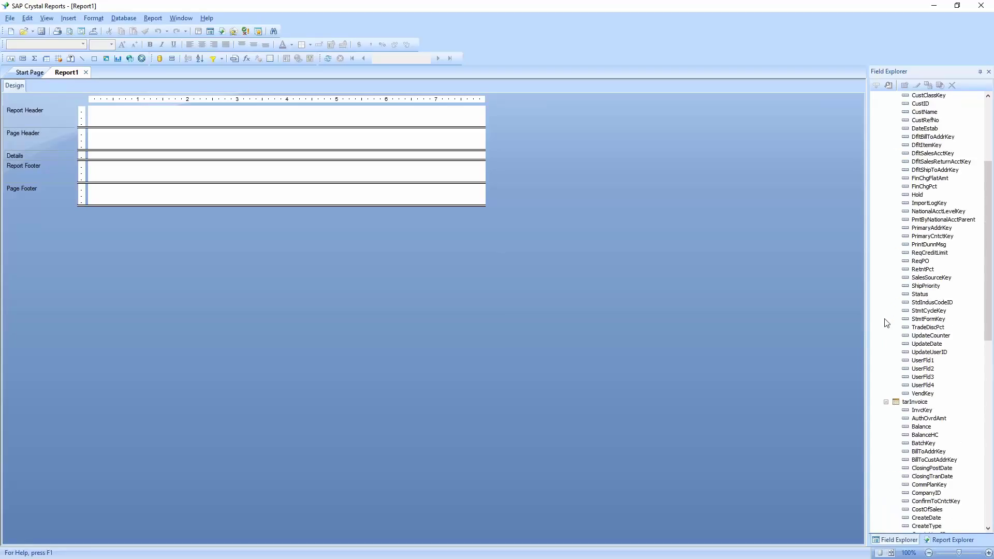
pyautogui.click(886, 402)
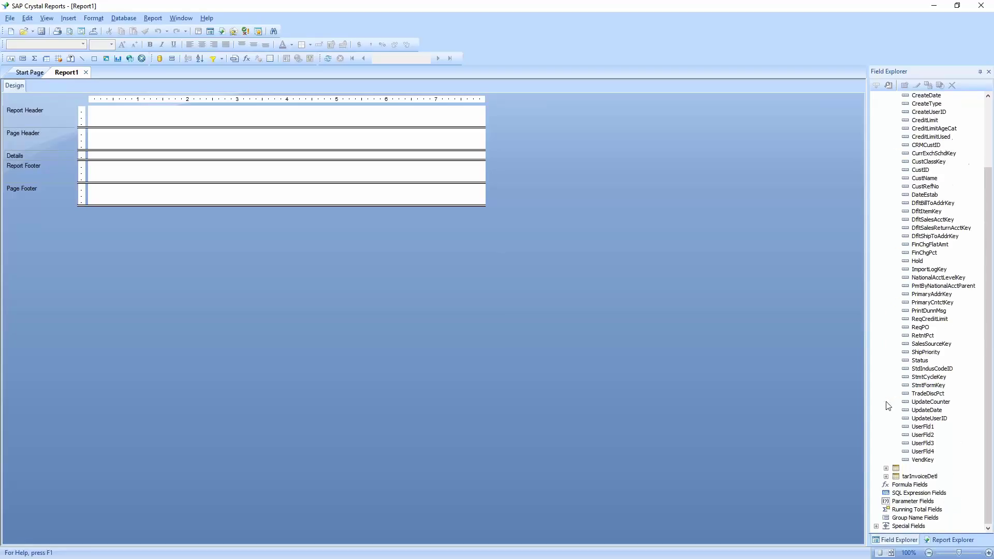
pyautogui.scroll(4, 887, 406)
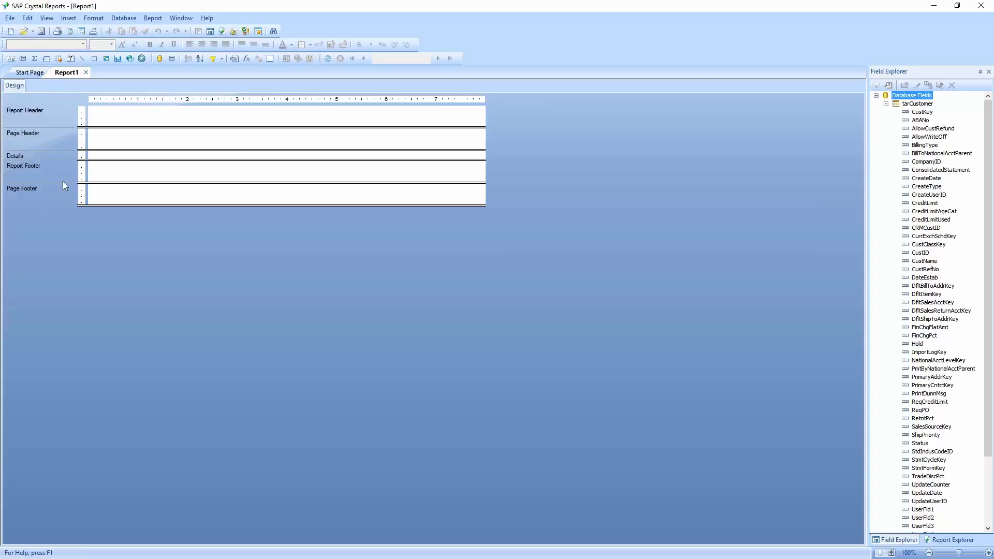
# Insert a report group based on the tarCustomer CustID field, sorted in ascending order
pyautogui.click(124, 192)
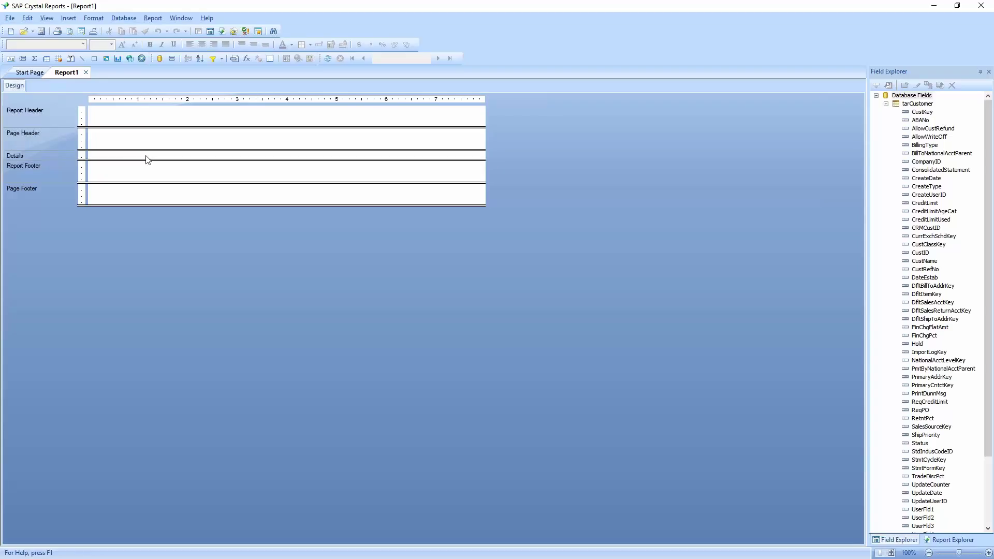
pyautogui.click(68, 18)
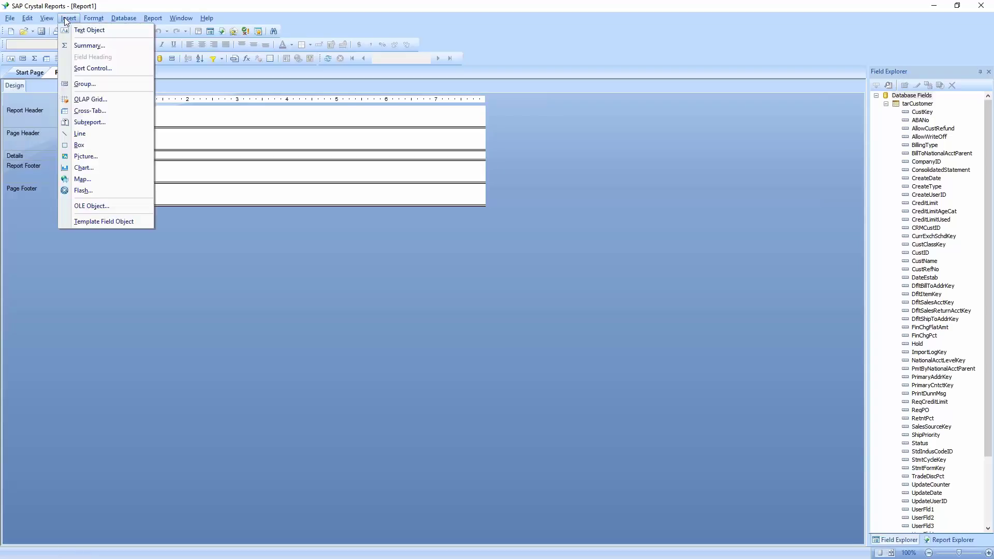
pyautogui.click(101, 85)
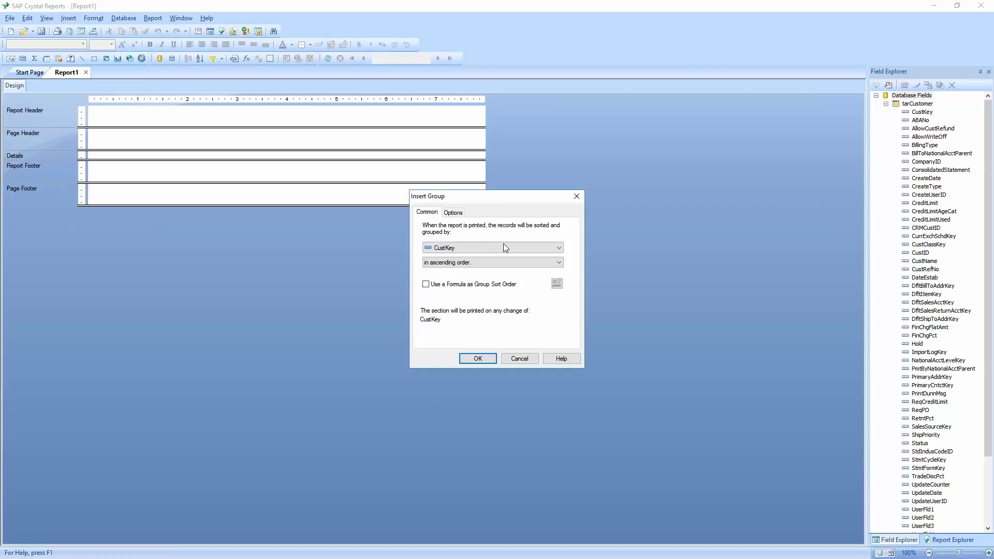
pyautogui.click(558, 247)
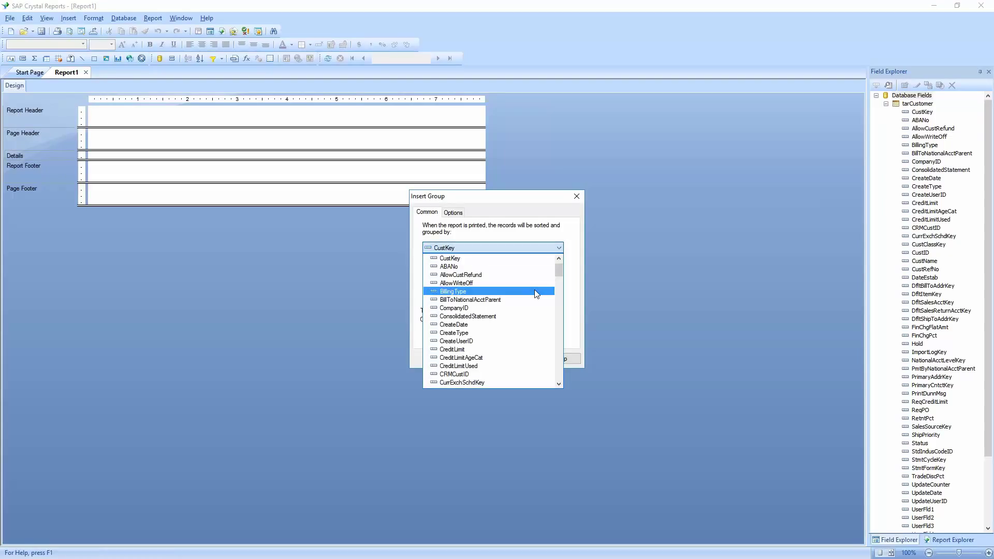
pyautogui.scroll(-3, 504, 341)
pyautogui.click(492, 329)
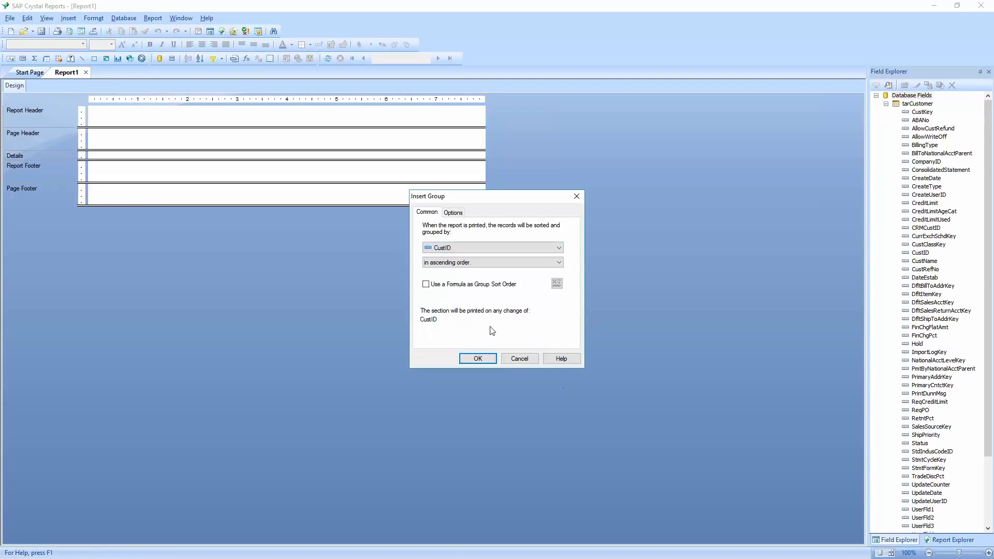
pyautogui.click(478, 359)
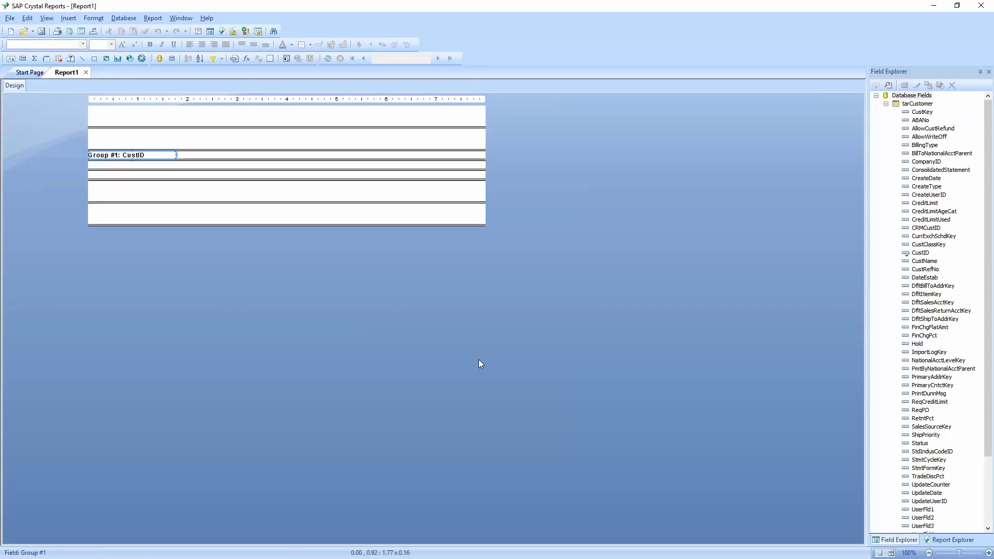
pyautogui.click(207, 158)
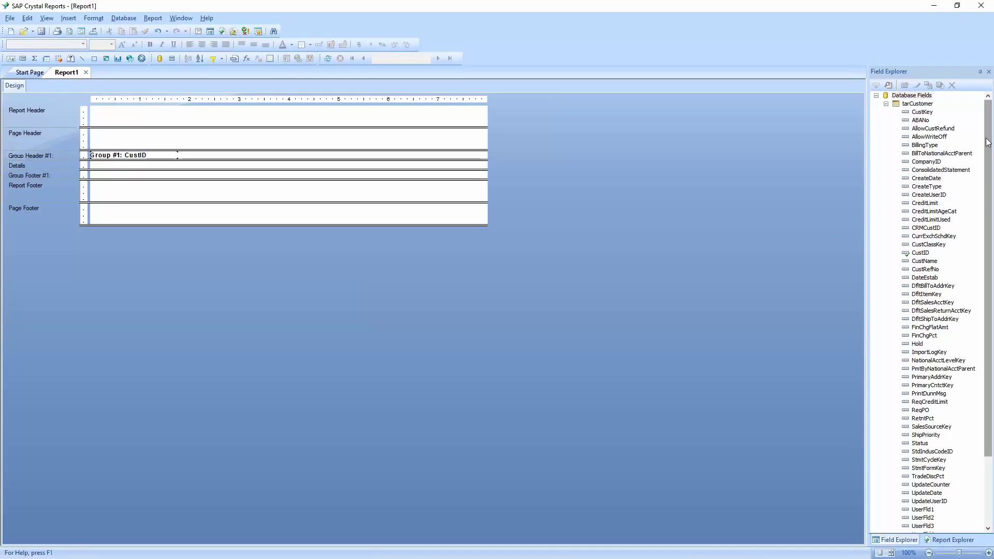
# Expand the tarInvoiceDetl and tarInvoice tables and look through their fields for ones suited to the report
pyautogui.moveTo(988, 155); pyautogui.dragTo(988, 233)
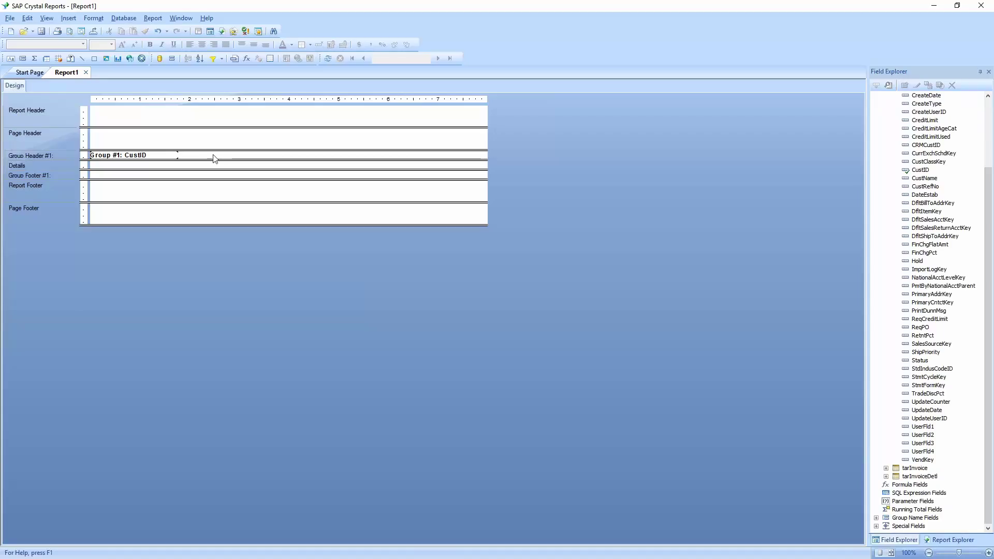
pyautogui.click(885, 477)
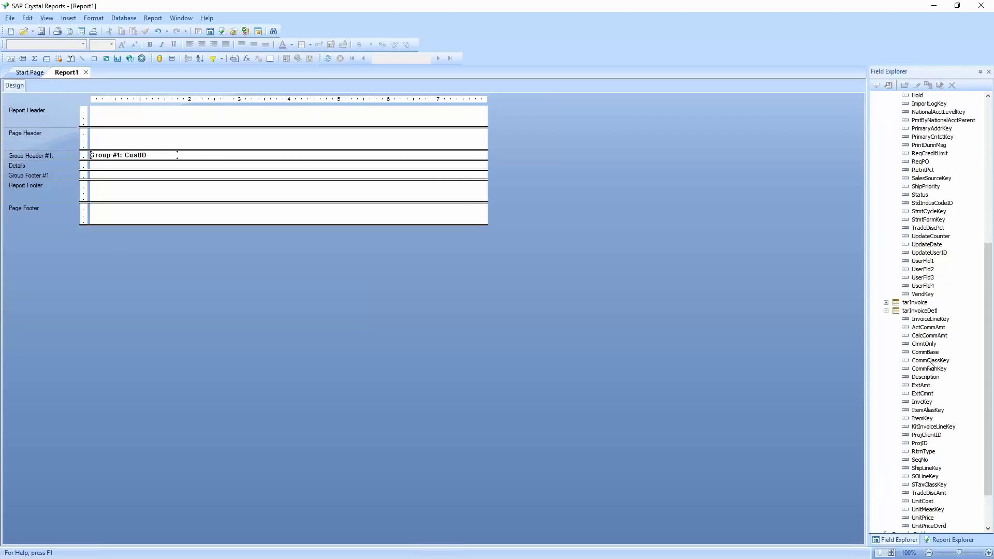
pyautogui.scroll(-2, 930, 503)
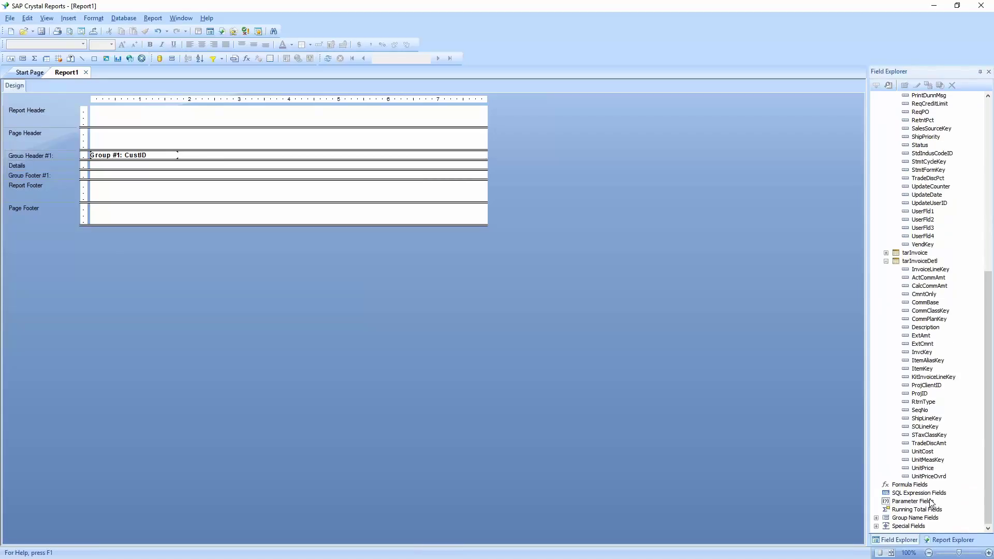
pyautogui.click(885, 253)
pyautogui.scroll(-8, 935, 354)
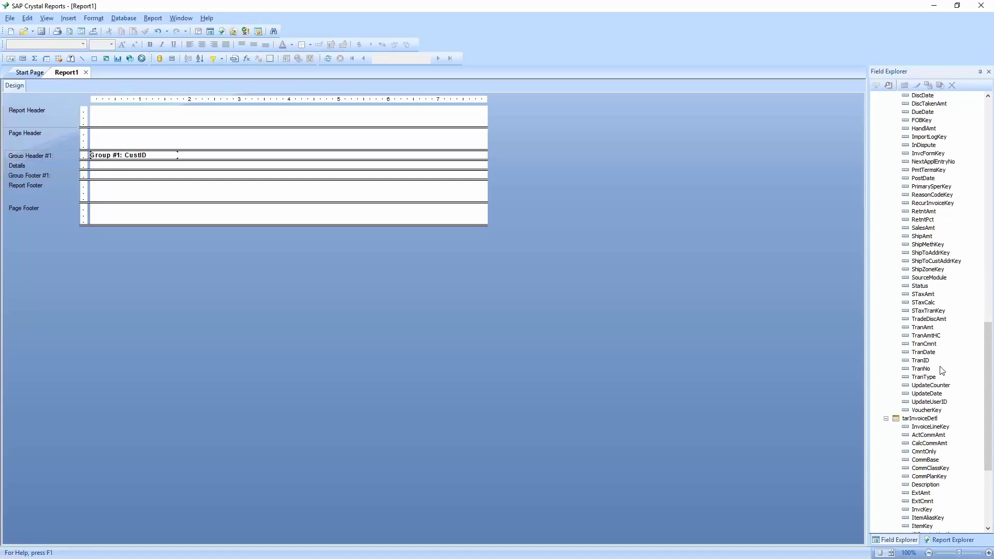
pyautogui.scroll(2, 935, 395)
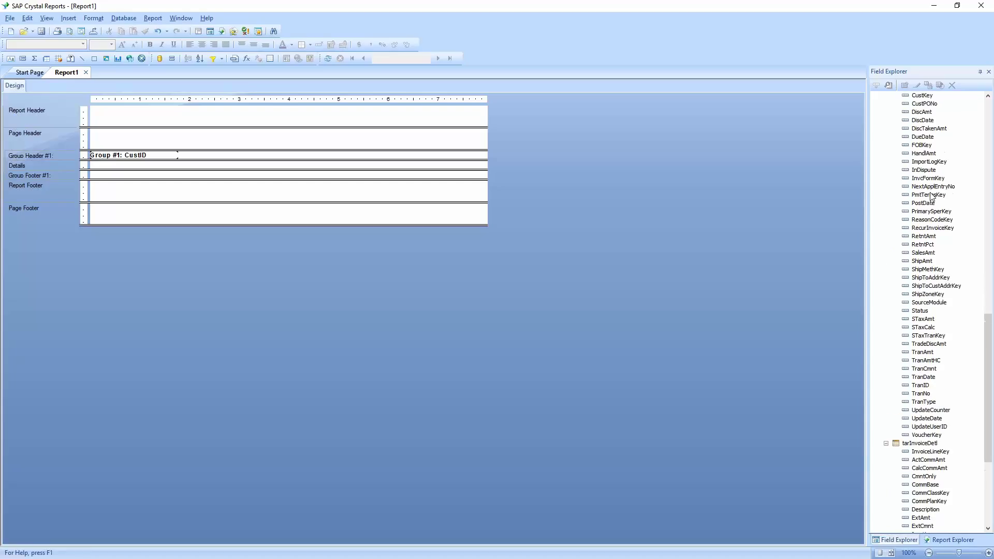
pyautogui.scroll(-7, 932, 398)
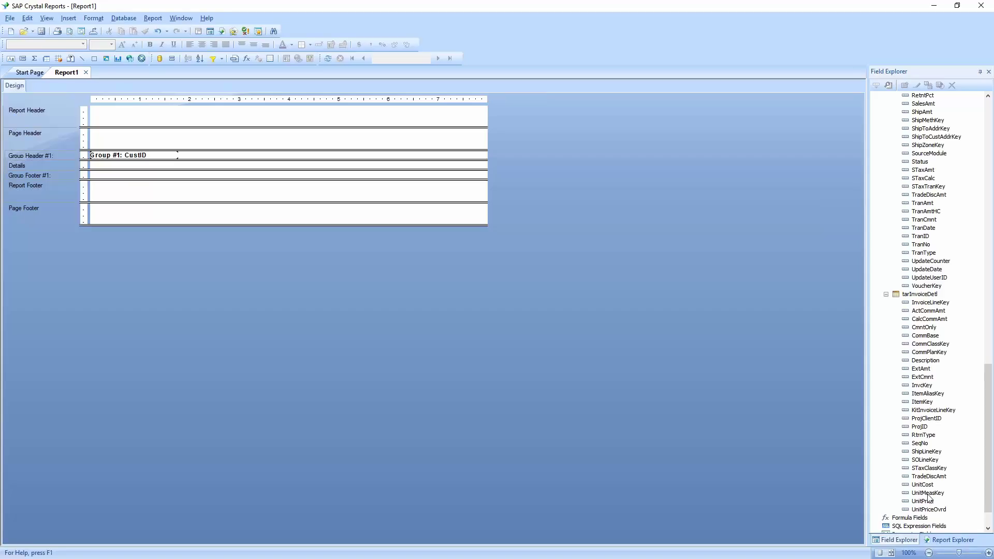
# Open Test Report.rpt in design view and show its hidden Details section
pyautogui.click(10, 21)
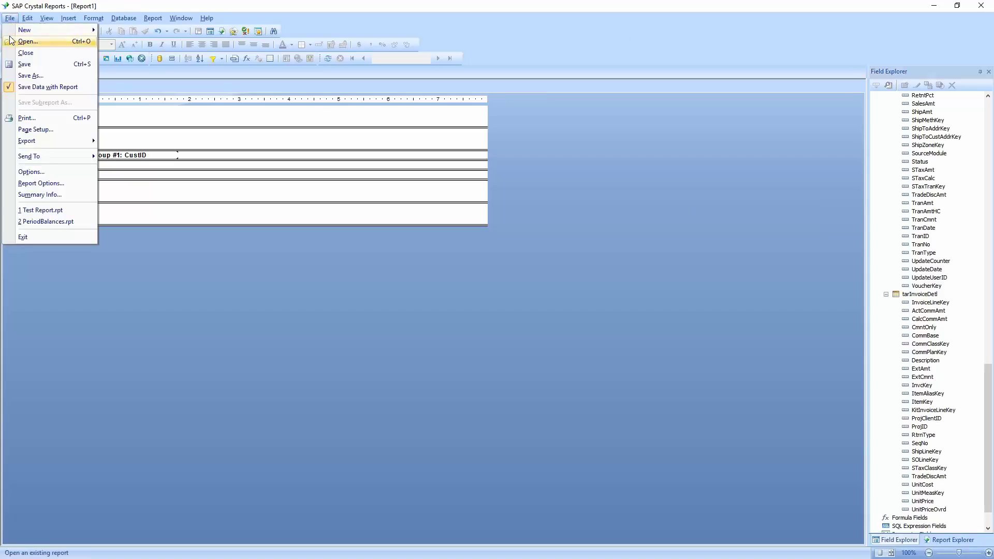
pyautogui.click(27, 42)
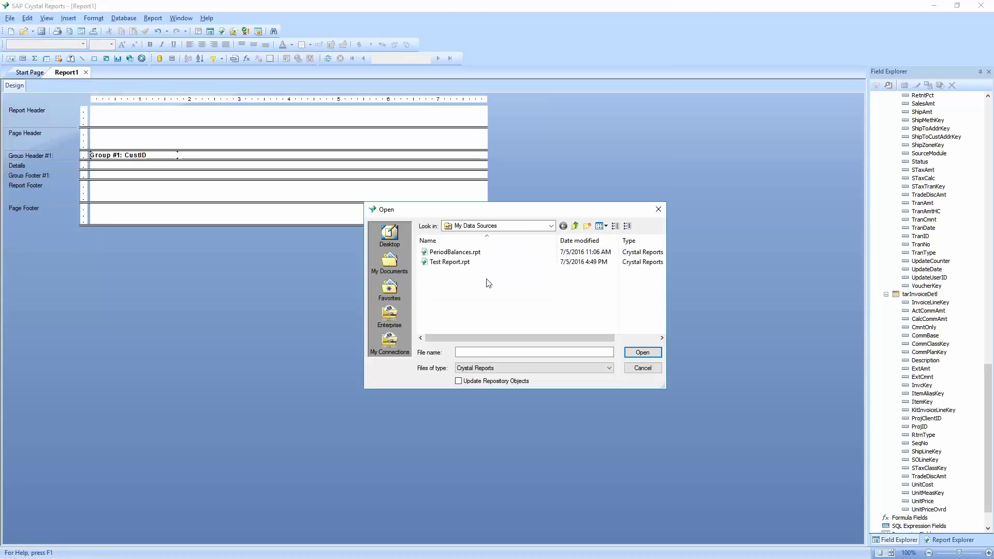
pyautogui.doubleClick(450, 262)
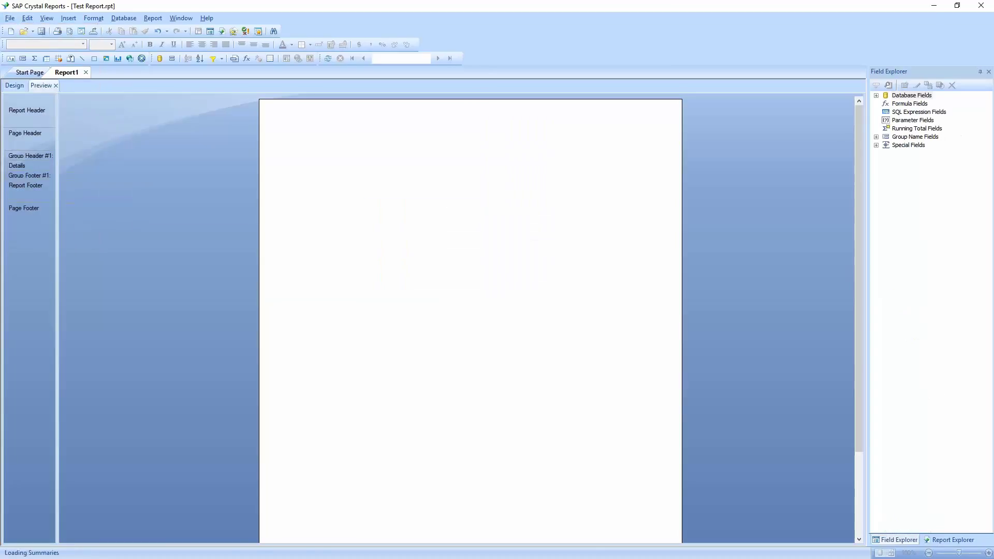
pyautogui.click(14, 86)
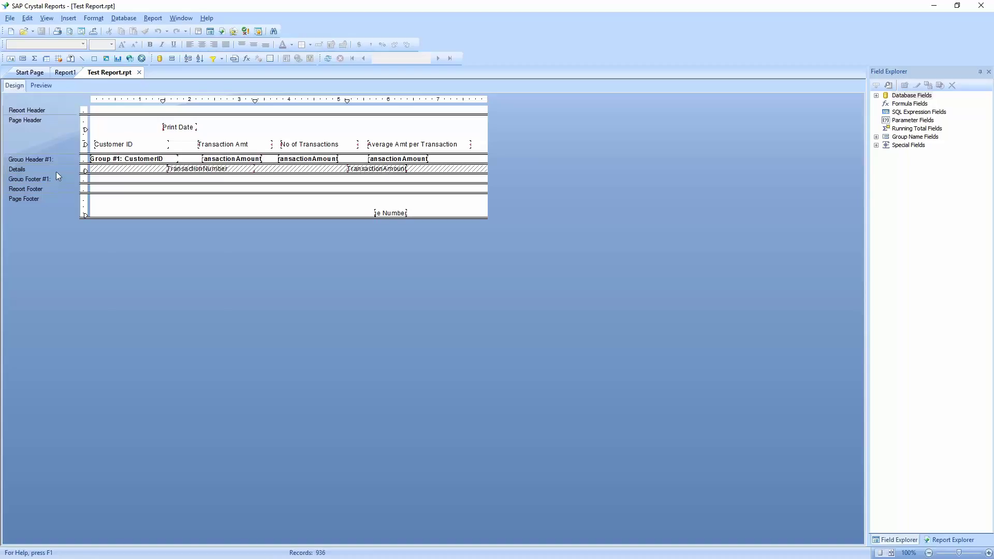
pyautogui.rightClick(23, 167)
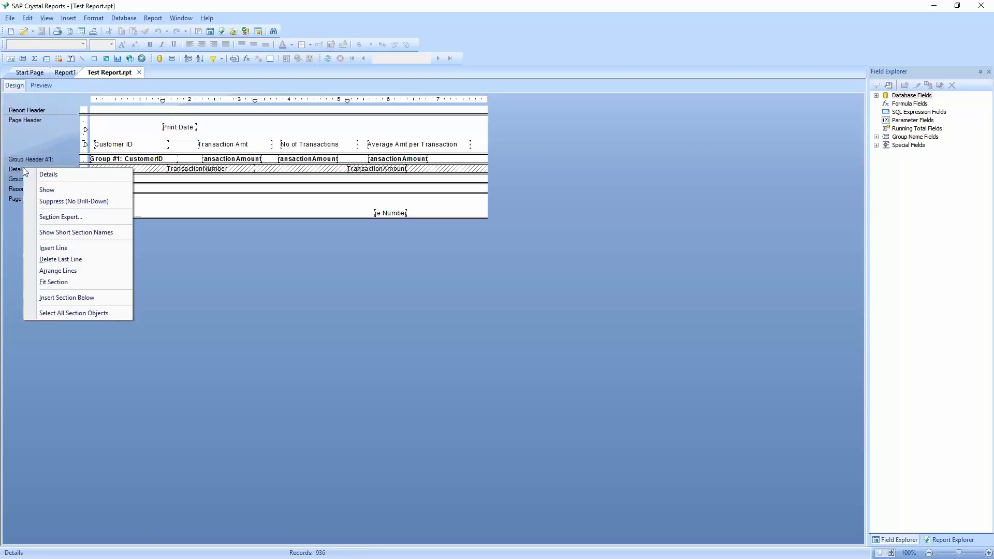
pyautogui.click(73, 189)
# Inspect the summary settings of the group header field under the Transaction Amt heading without changing them
pyautogui.click(209, 163)
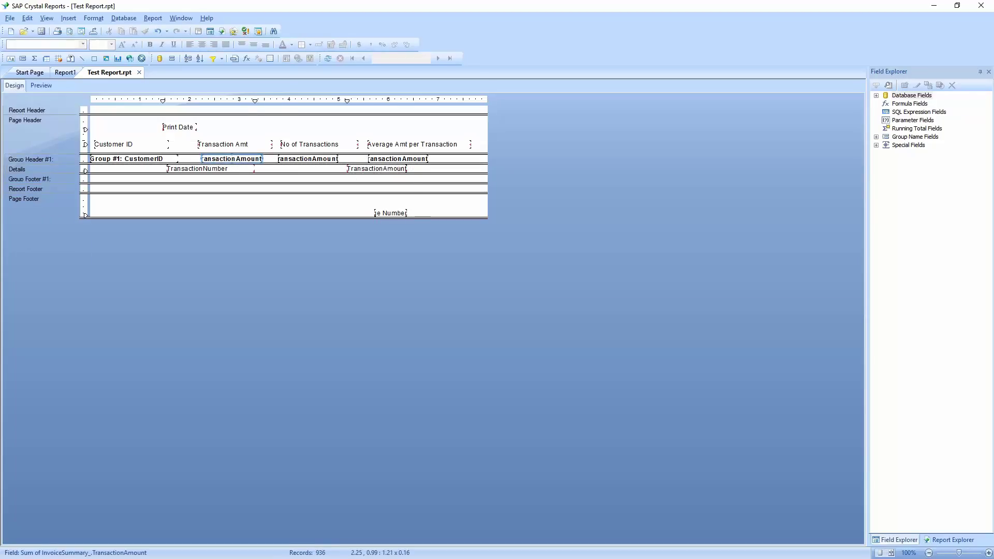
pyautogui.rightClick(237, 159)
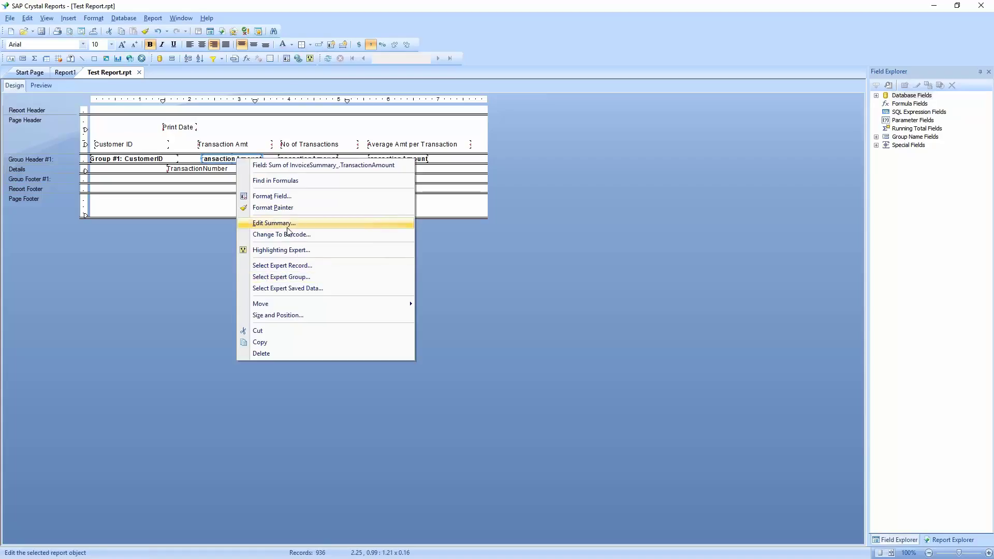
pyautogui.click(288, 227)
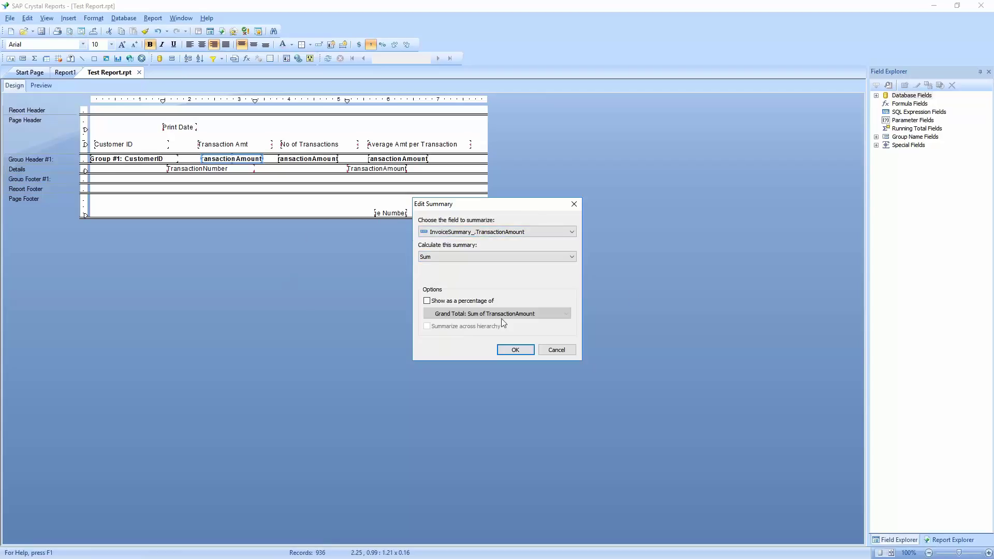
pyautogui.click(553, 349)
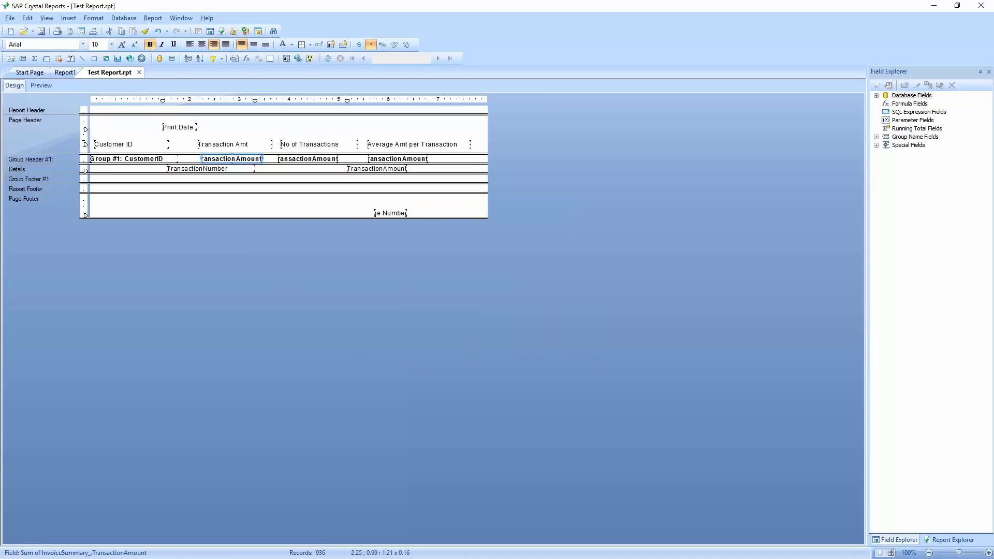
# Inspect the summary settings and calculation types of the group header field under No of Transactions, leaving them unchanged
pyautogui.rightClick(308, 160)
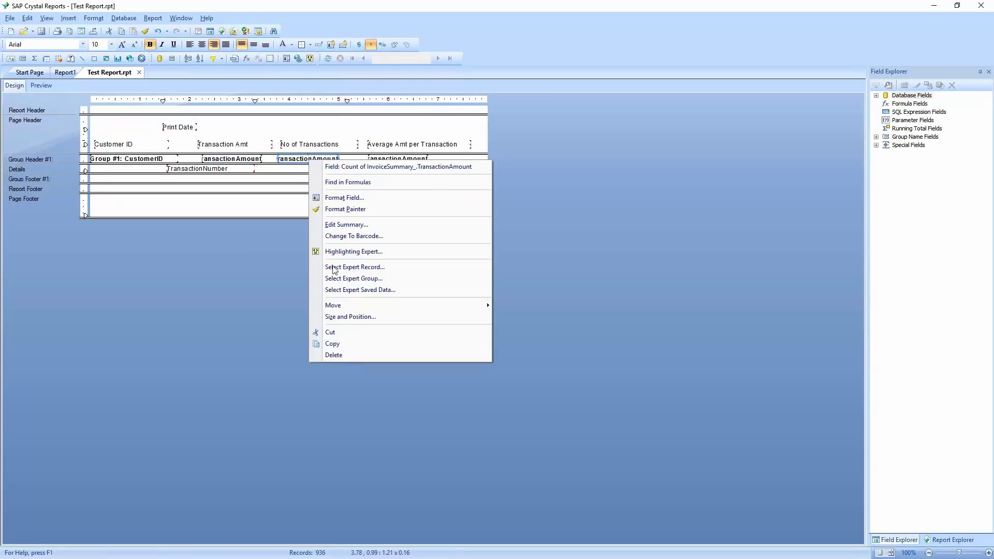
pyautogui.click(345, 225)
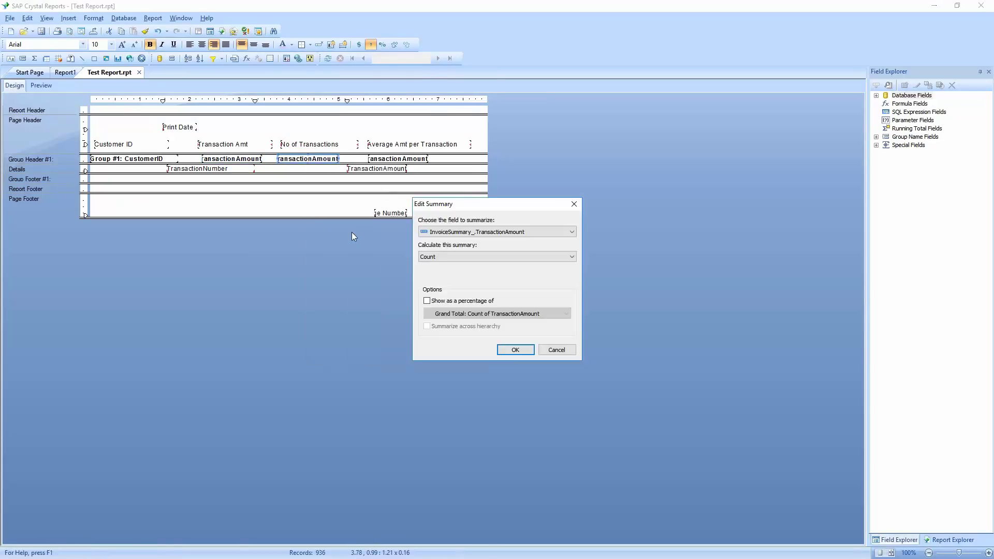
pyautogui.click(461, 257)
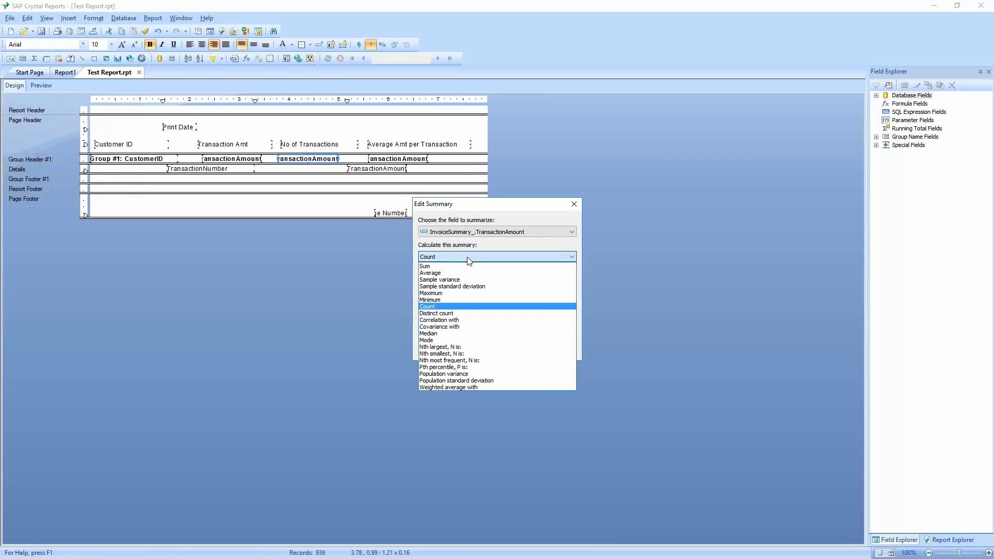
pyautogui.click(607, 269)
pyautogui.click(557, 348)
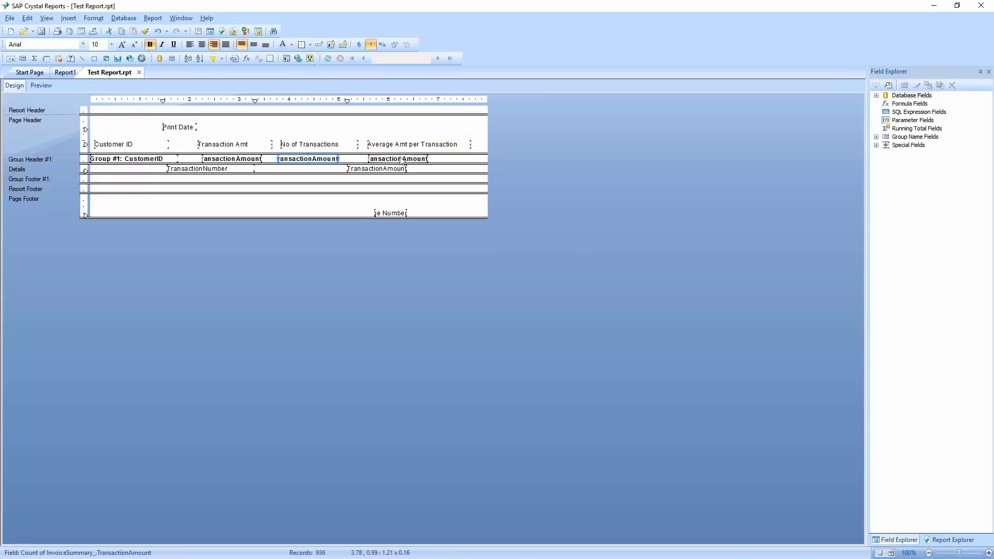
# Check the calculation type of the group header summary under Average Amt per Transaction, and close its settings without changes
pyautogui.rightClick(399, 158)
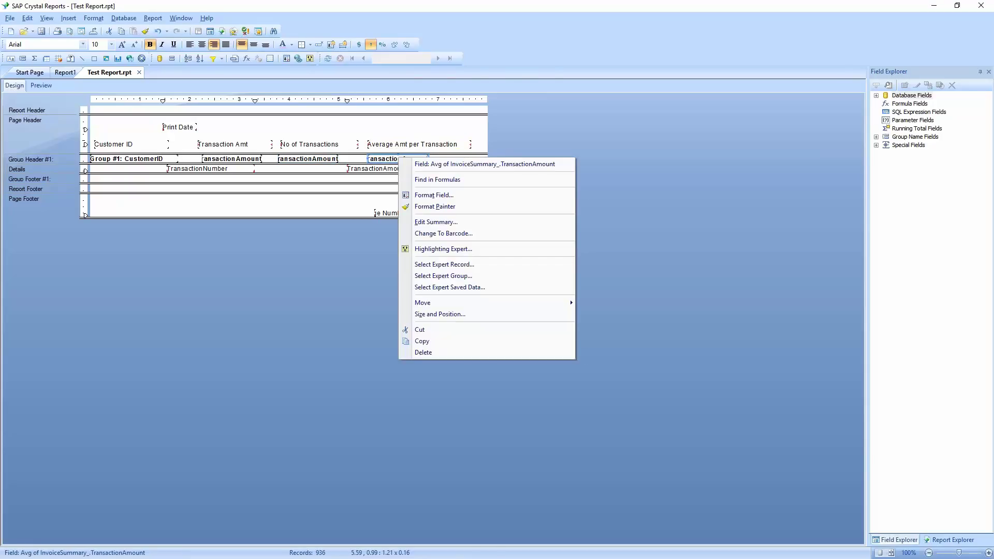
pyautogui.click(434, 224)
pyautogui.click(477, 257)
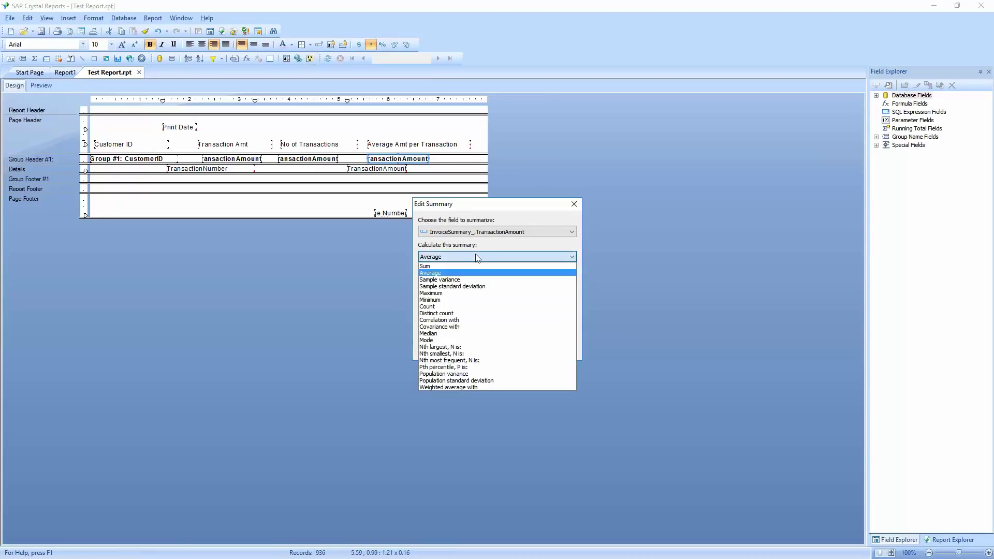
pyautogui.click(505, 207)
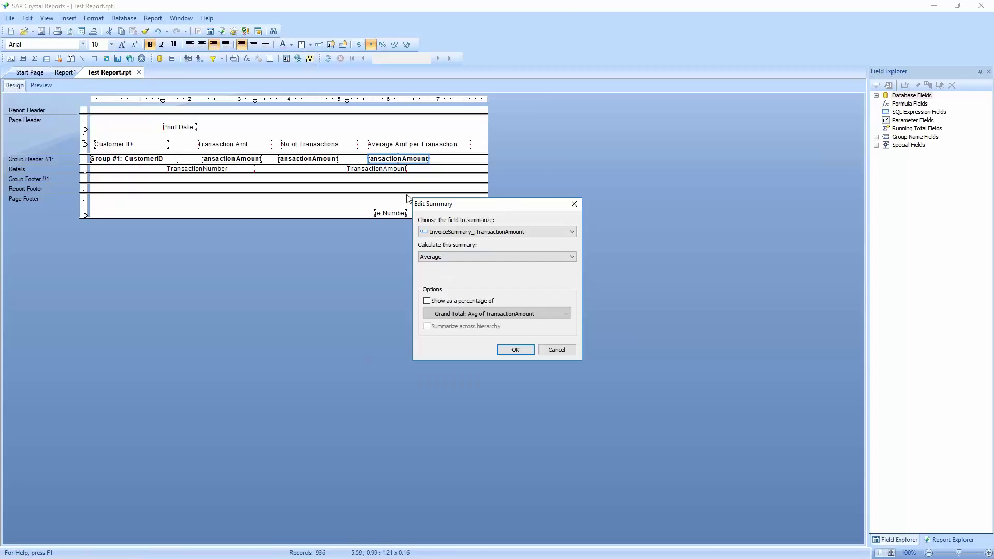
pyautogui.click(561, 350)
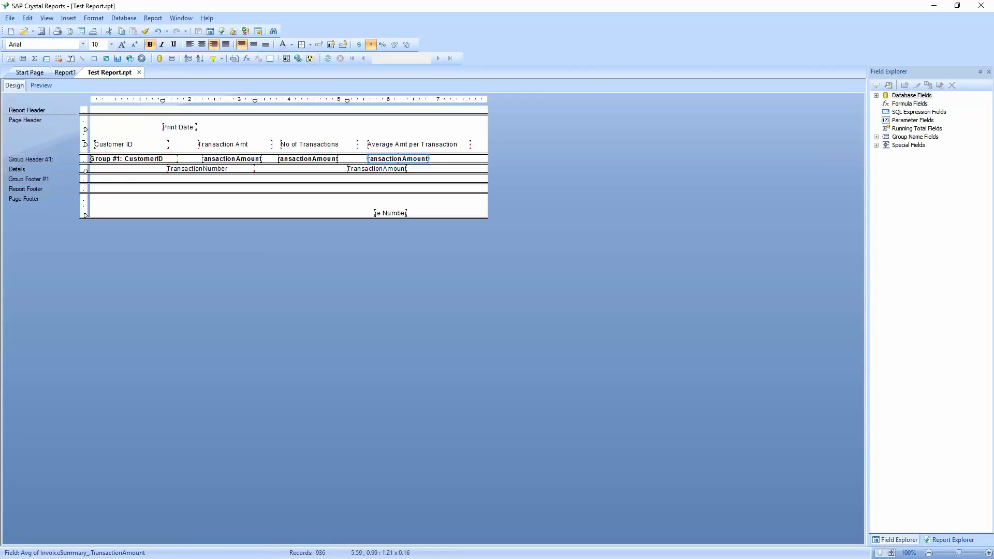
# Preview the report with its Details section shown and look over the first customer's transaction lines
pyautogui.click(50, 85)
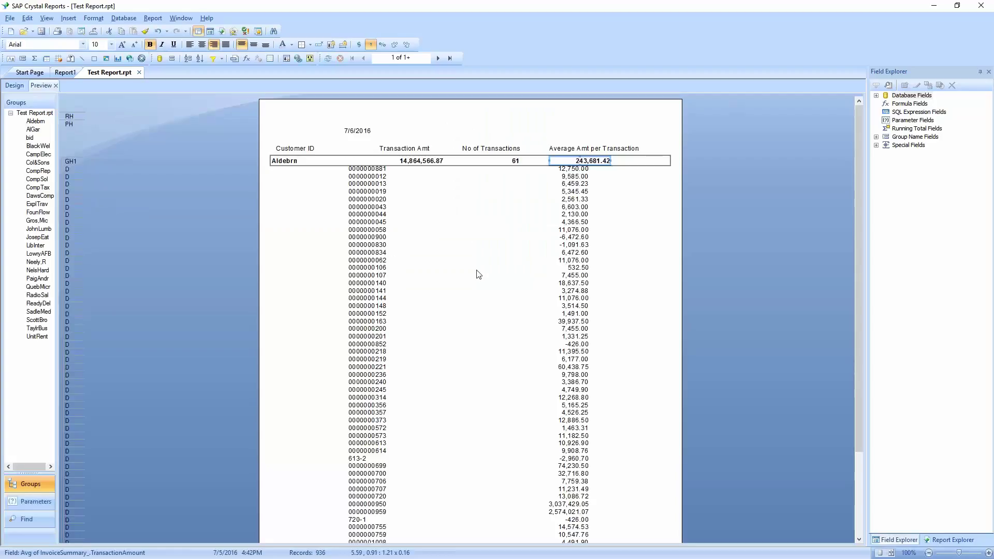
pyautogui.click(478, 277)
pyautogui.scroll(-5, 492, 306)
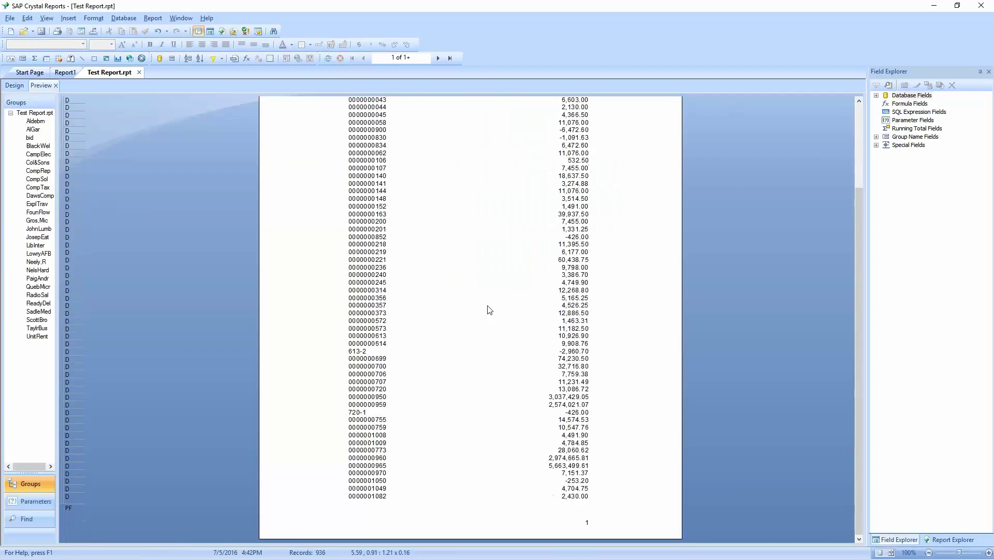
pyautogui.scroll(5, 488, 309)
# Browse the preview by customer group, visiting the second to fifth groups and returning to the first
pyautogui.click(33, 130)
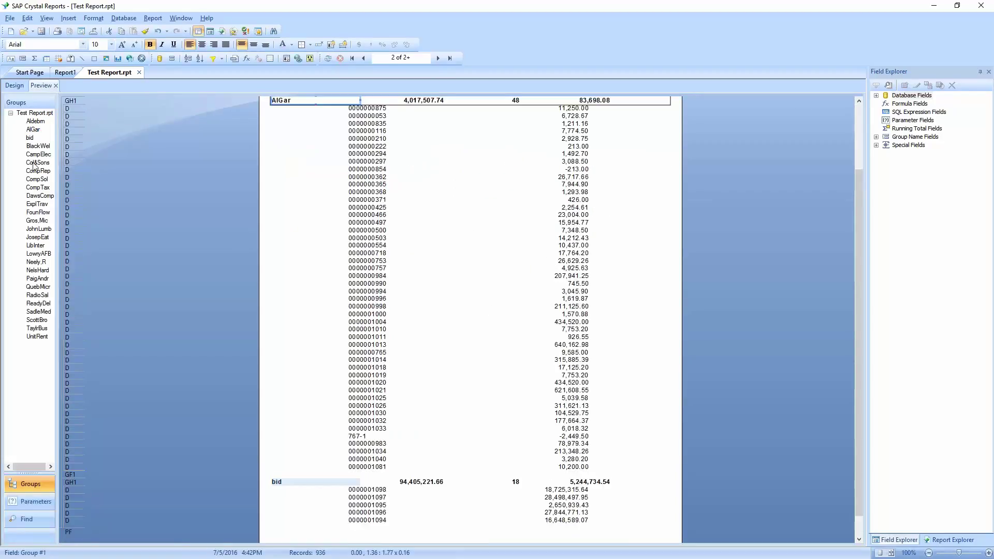
pyautogui.click(29, 138)
pyautogui.click(37, 146)
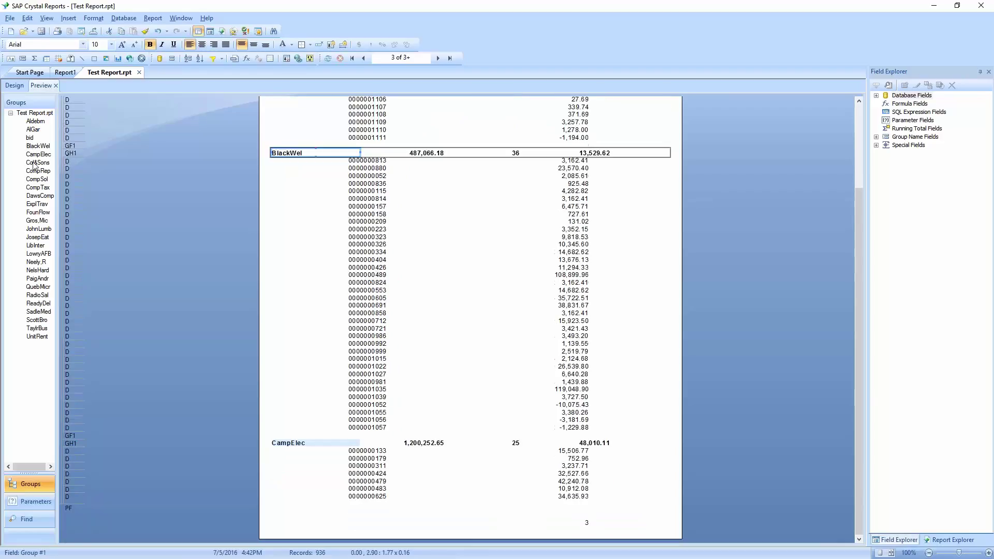
pyautogui.click(33, 157)
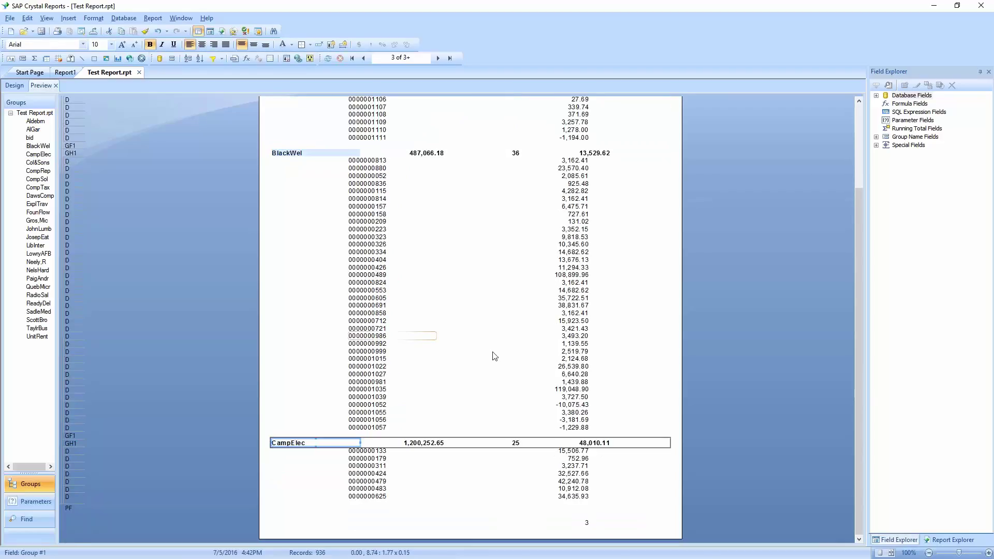
pyautogui.scroll(3, 218, 192)
pyautogui.click(35, 122)
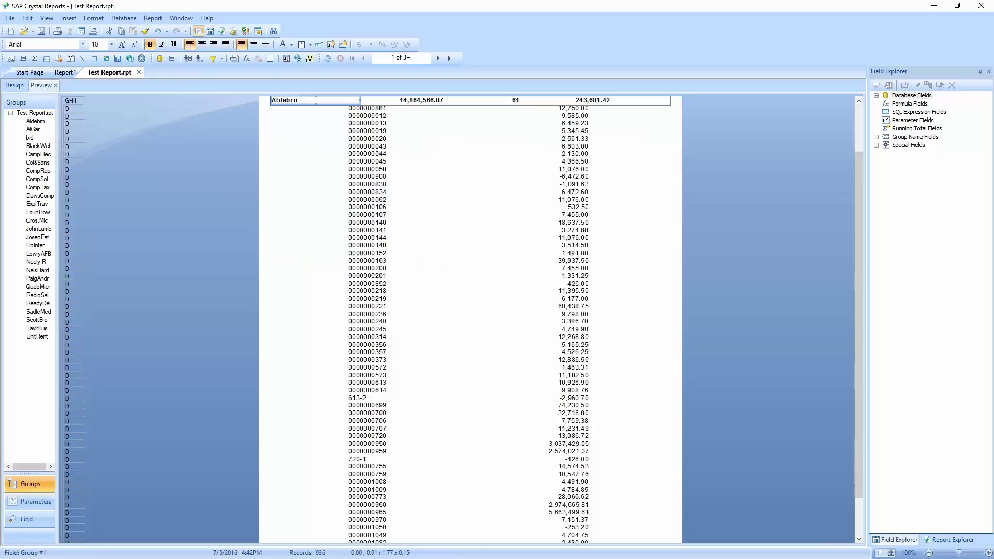
pyautogui.scroll(3, 461, 246)
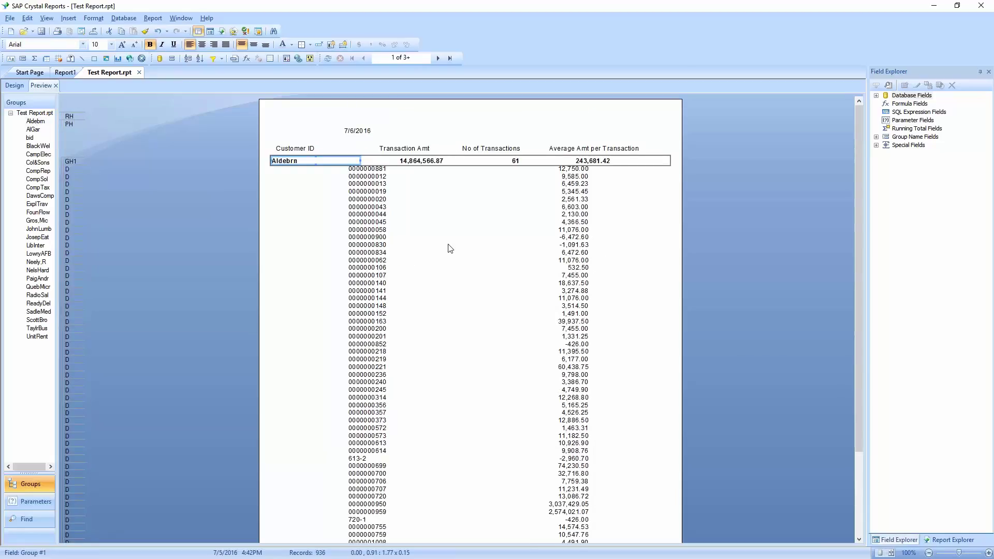
pyautogui.click(450, 248)
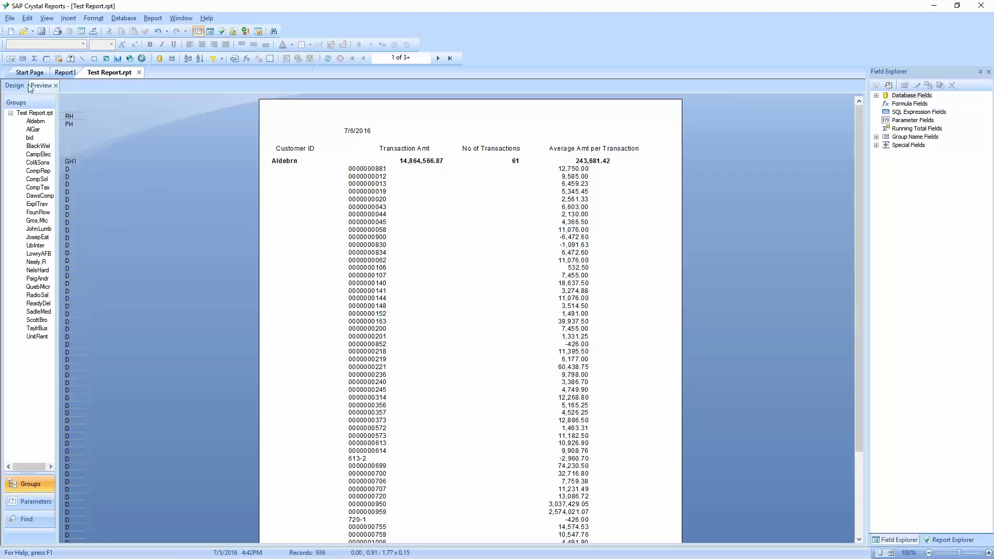
# Hide the Details section with drill-down still allowed, and preview the summarized report
pyautogui.click(15, 87)
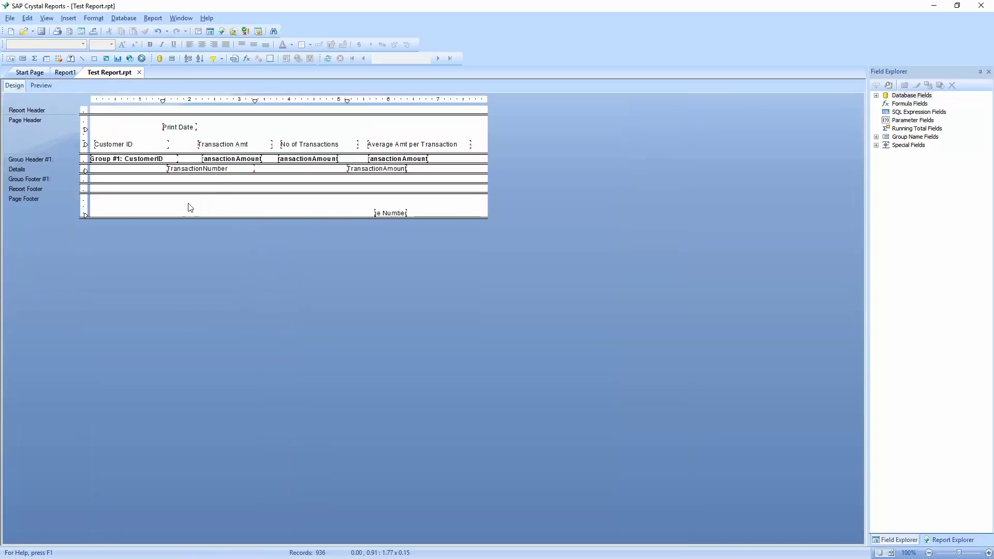
pyautogui.rightClick(21, 168)
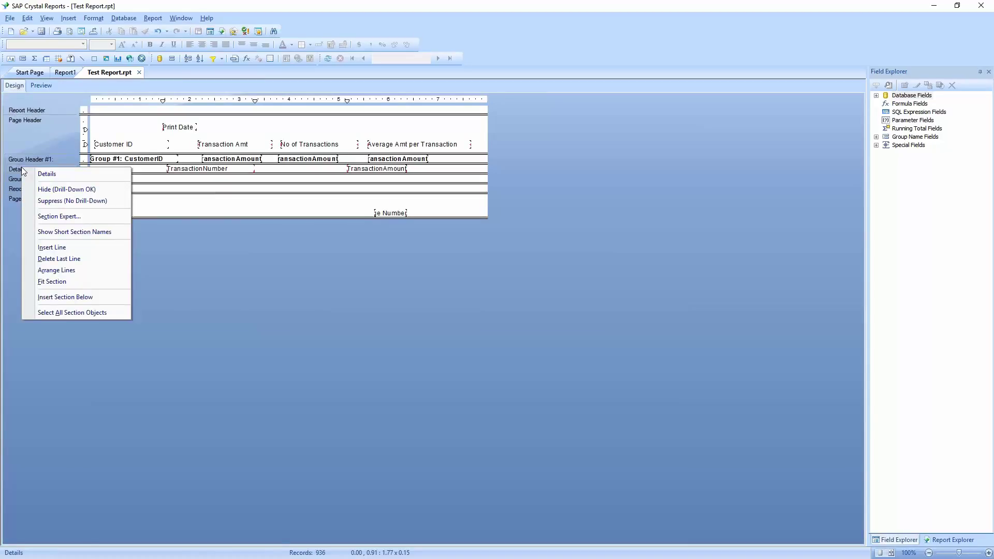
pyautogui.click(50, 190)
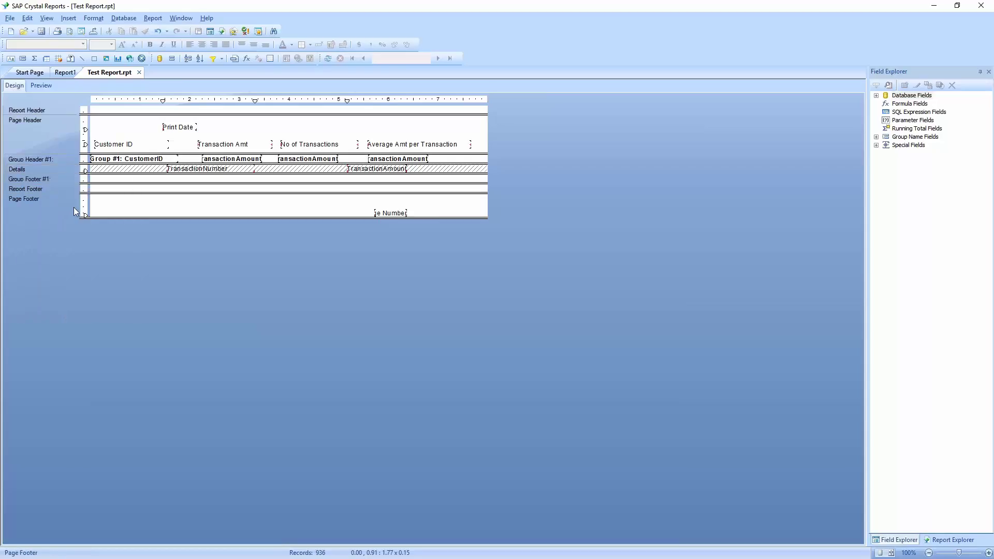
pyautogui.click(40, 85)
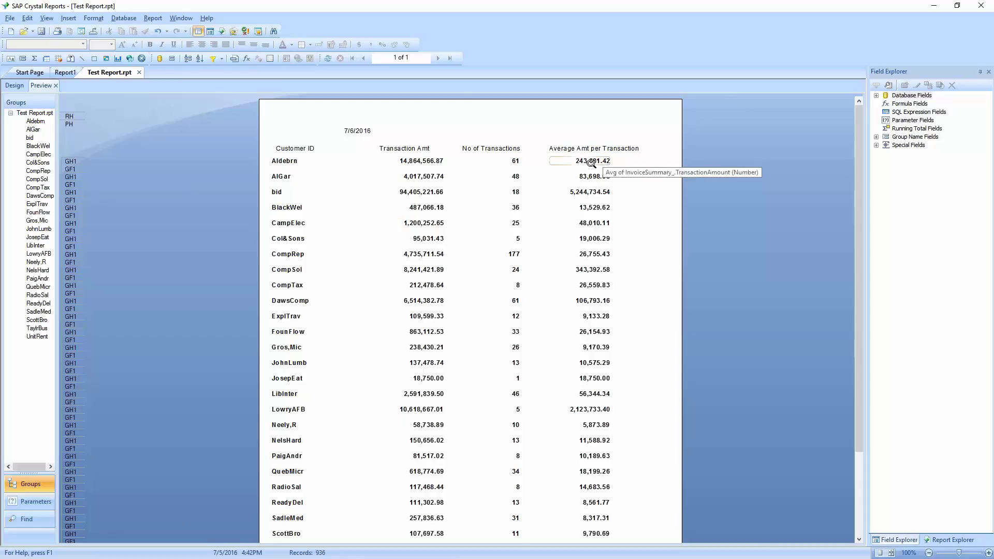
# Drill down into the first customer group to view its transactions, and close the drill-down view
pyautogui.click(288, 161)
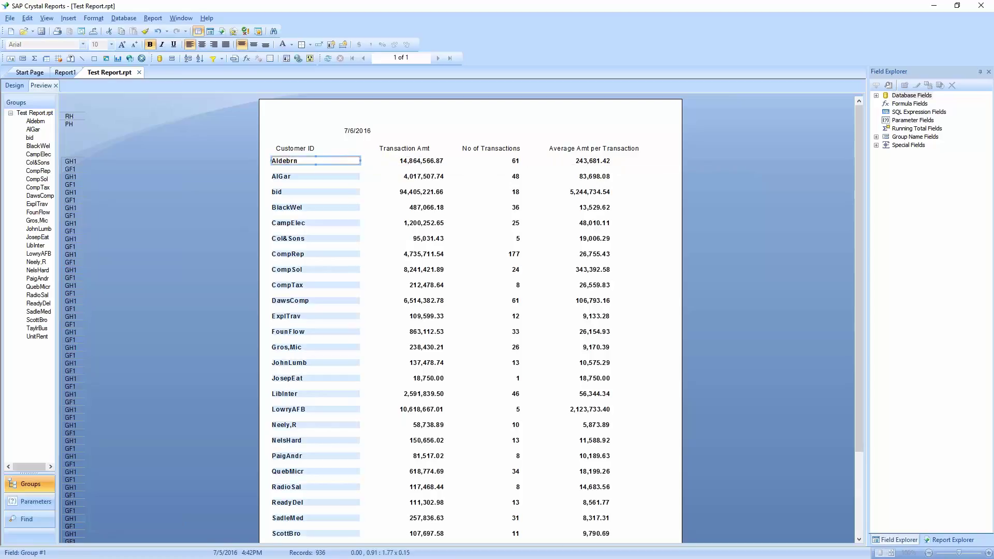
pyautogui.doubleClick(288, 161)
pyautogui.scroll(-5, 461, 248)
pyautogui.scroll(5, 462, 248)
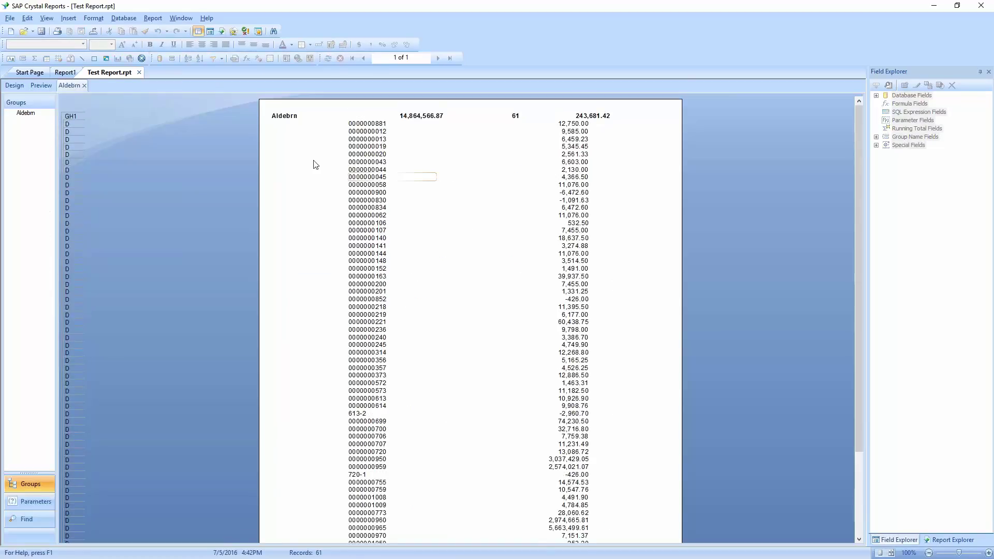
pyautogui.click(83, 85)
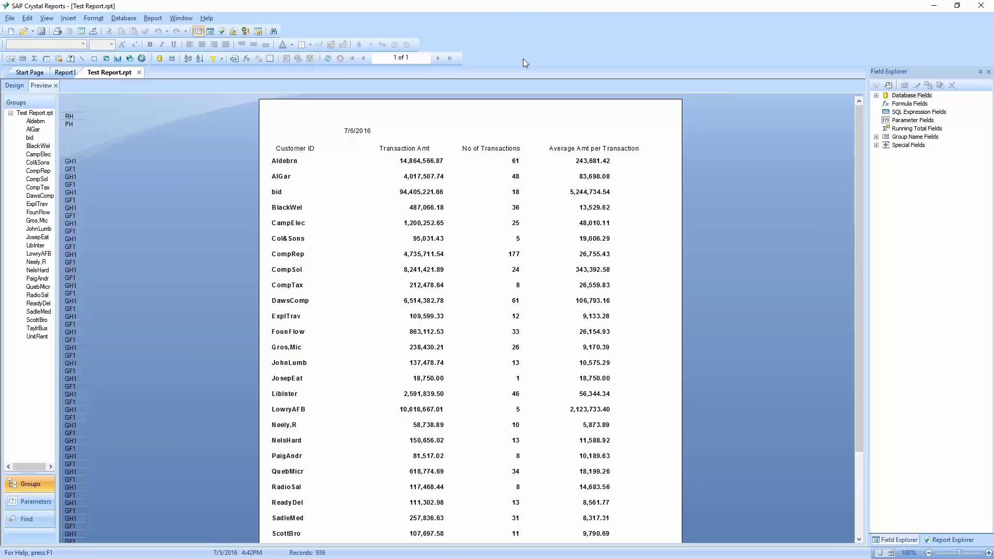
# Start exporting the report and choose Microsoft Excel (97-2003) as the export format
pyautogui.click(10, 20)
pyautogui.moveTo(32, 141)
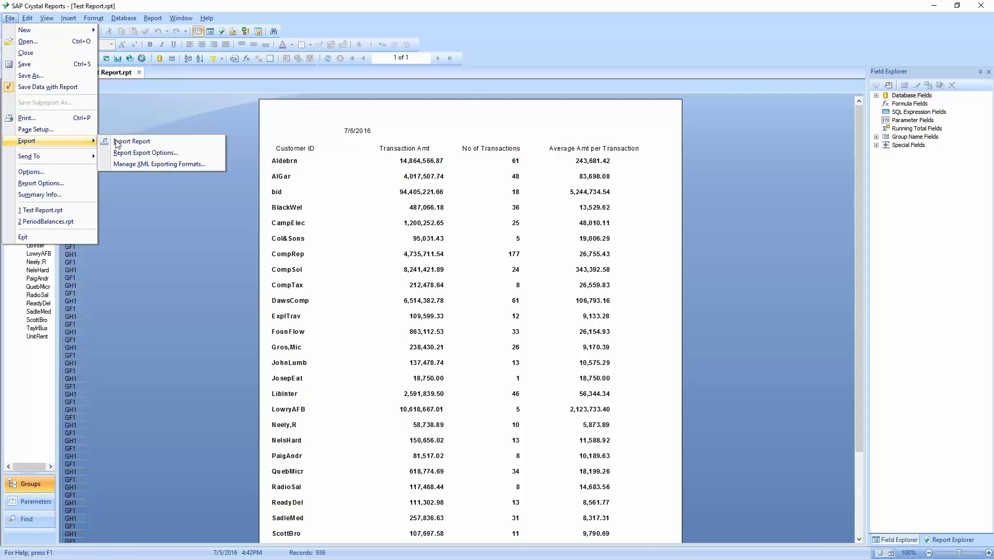
pyautogui.click(147, 145)
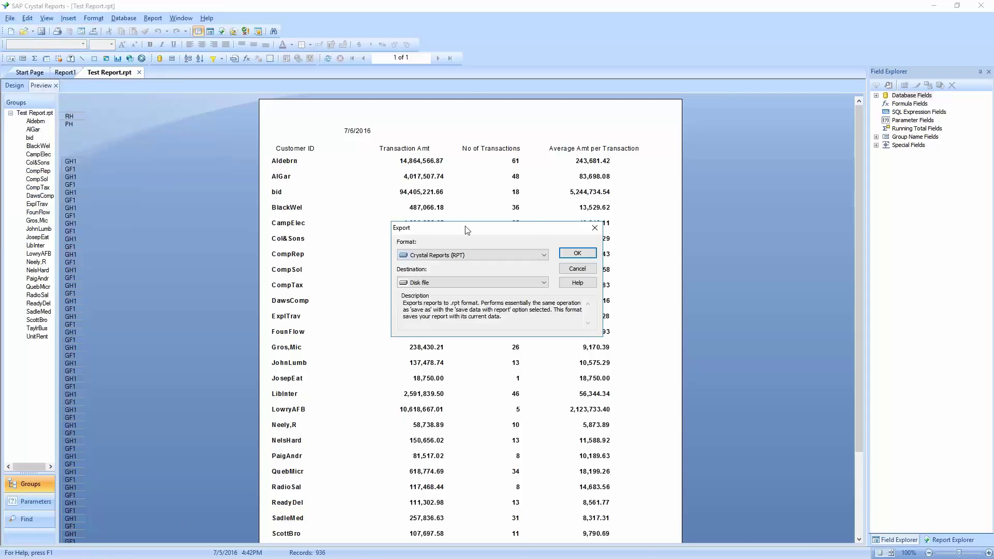
pyautogui.moveTo(474, 227); pyautogui.dragTo(356, 131)
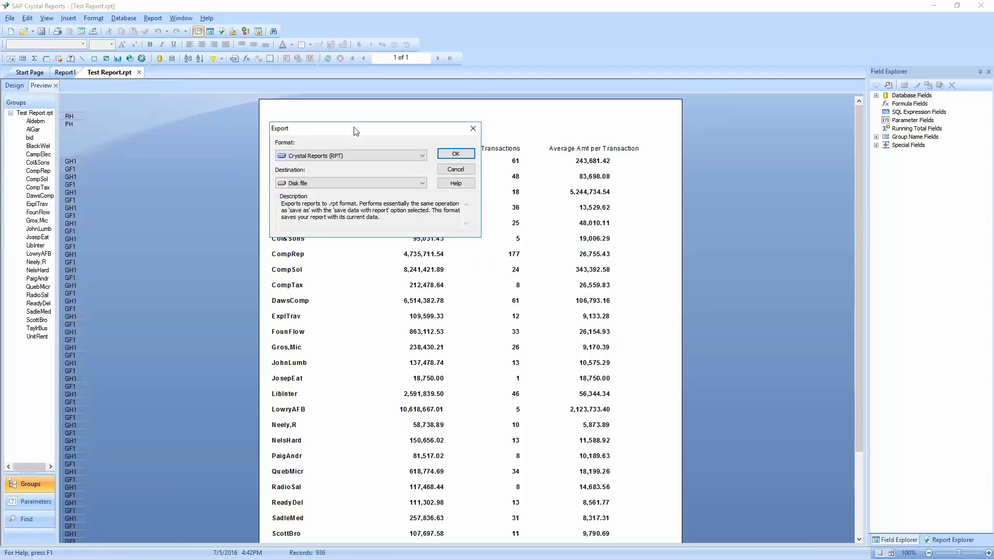
pyautogui.click(367, 156)
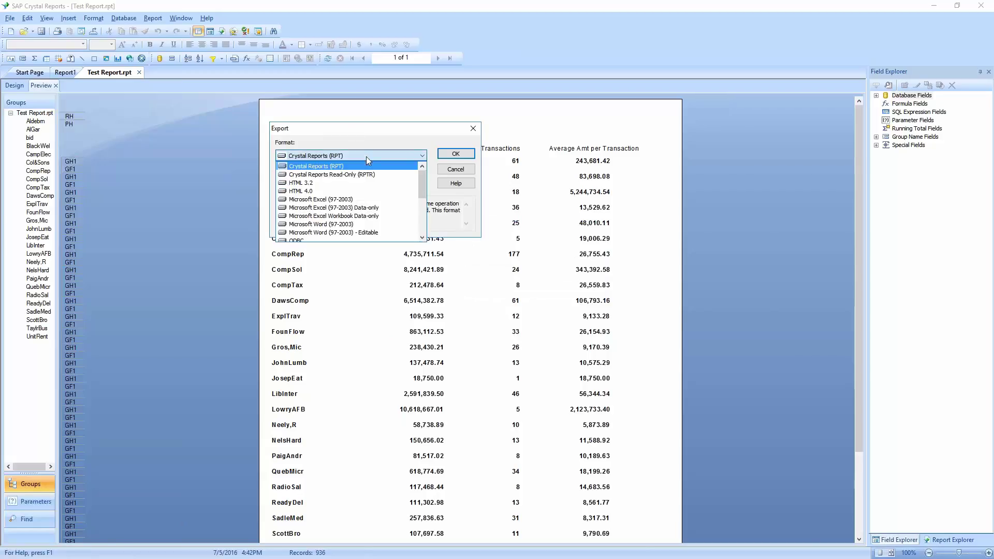
pyautogui.click(370, 200)
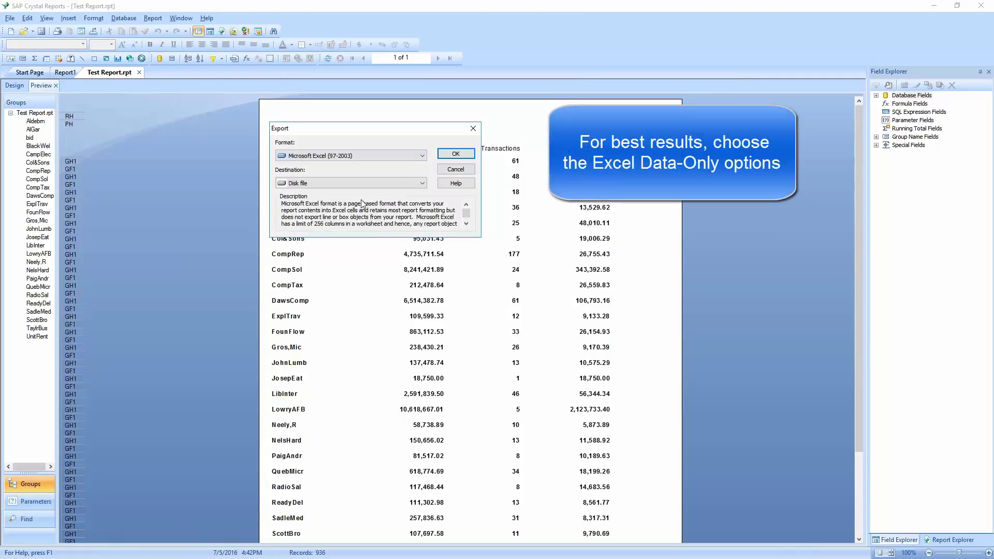
# Set the export destination to Application and run the export with the default Excel format options
pyautogui.click(422, 184)
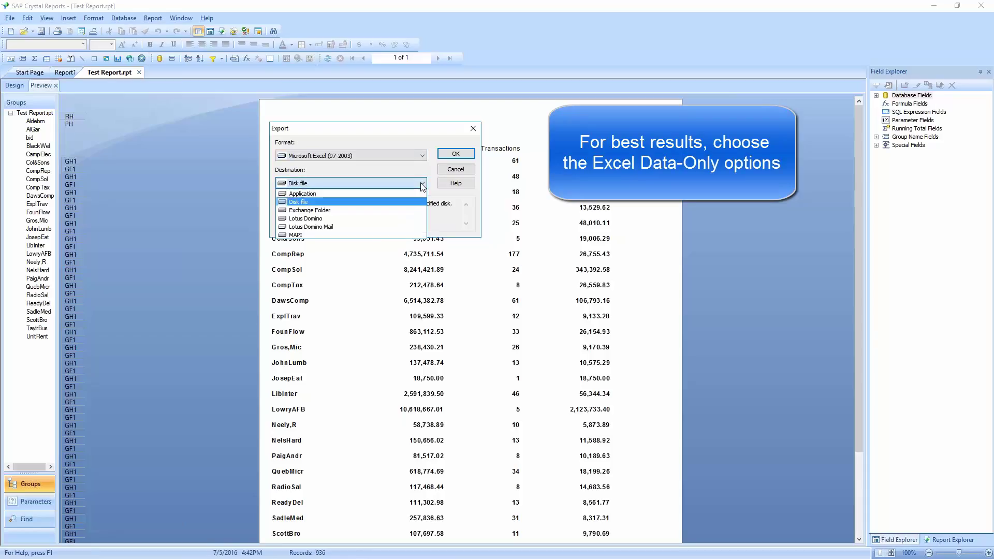
pyautogui.click(319, 197)
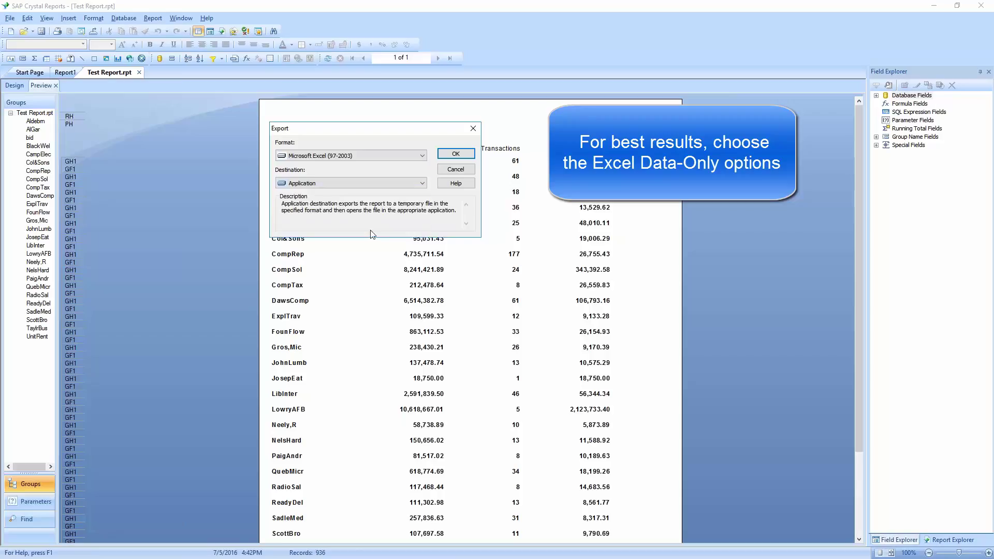
pyautogui.click(455, 155)
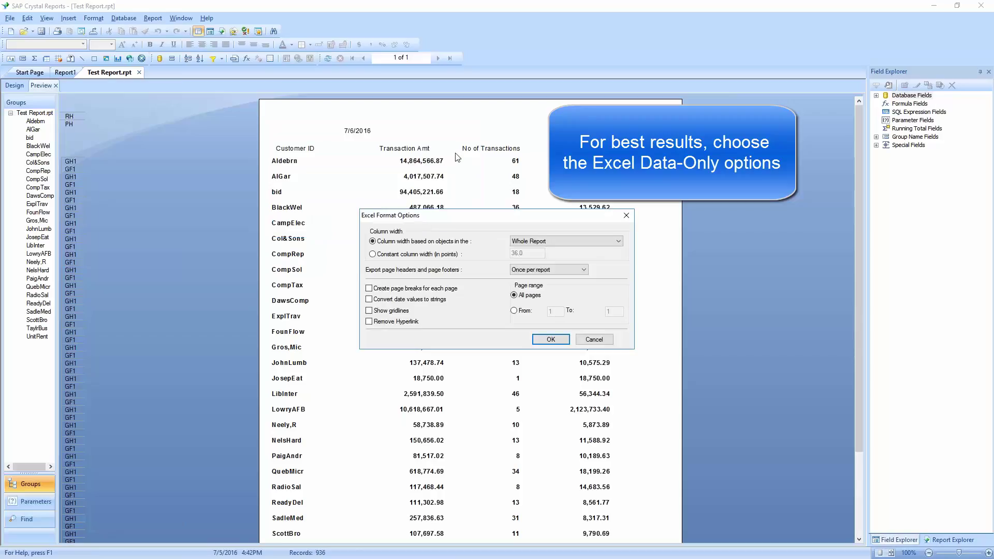
pyautogui.click(550, 340)
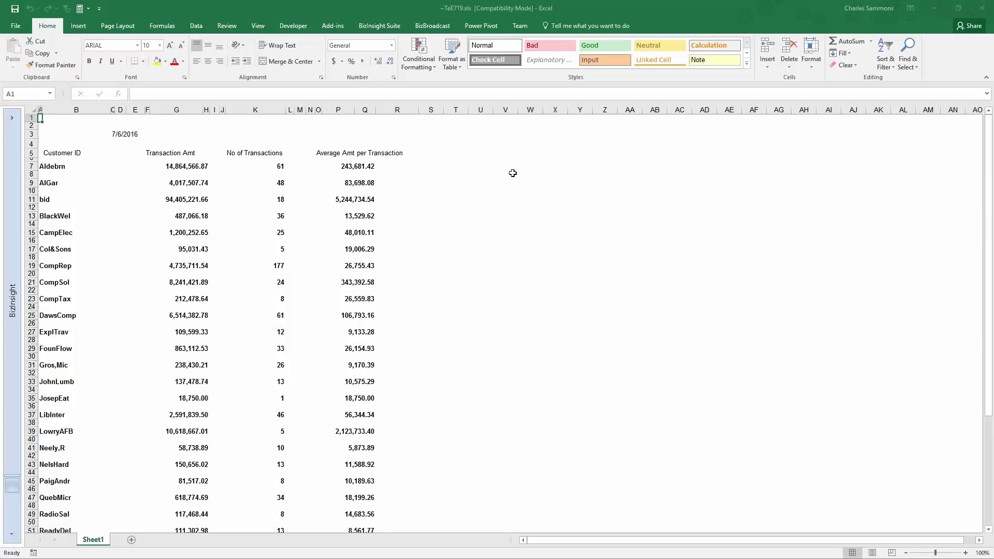
# Check the exported customer ID, transaction amount, transaction count and average cells in row 7 of the Excel sheet
pyautogui.click(191, 166)
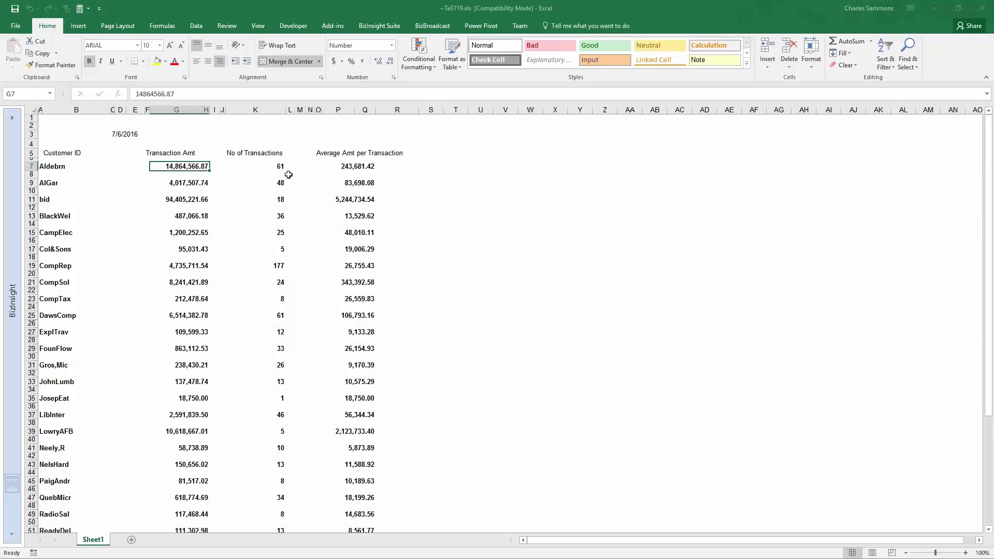
pyautogui.click(58, 167)
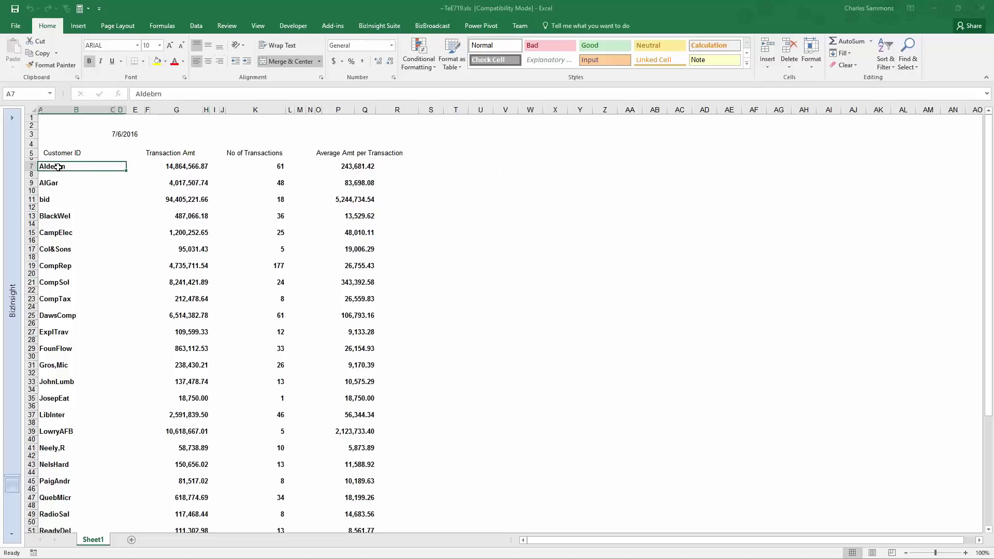
pyautogui.click(191, 166)
pyautogui.click(272, 166)
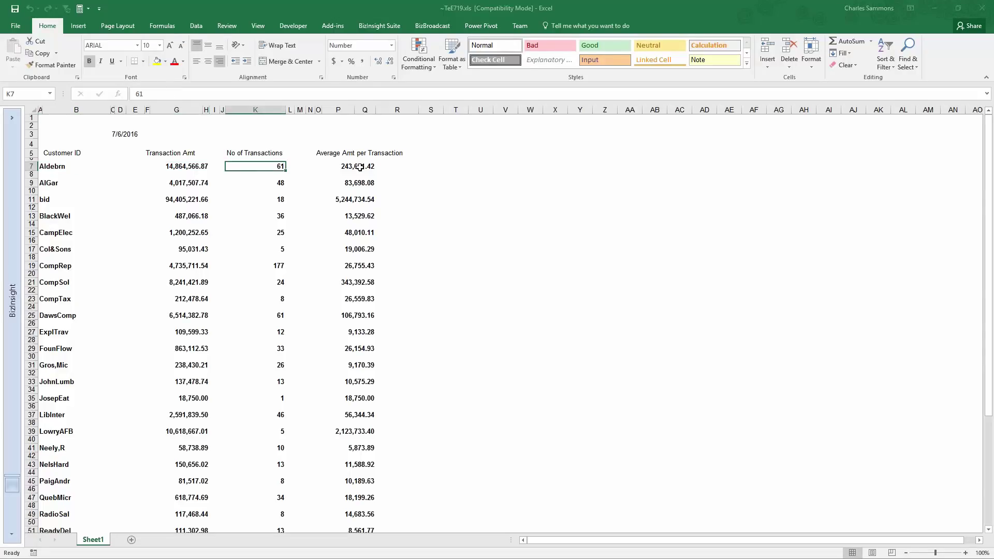
pyautogui.click(359, 167)
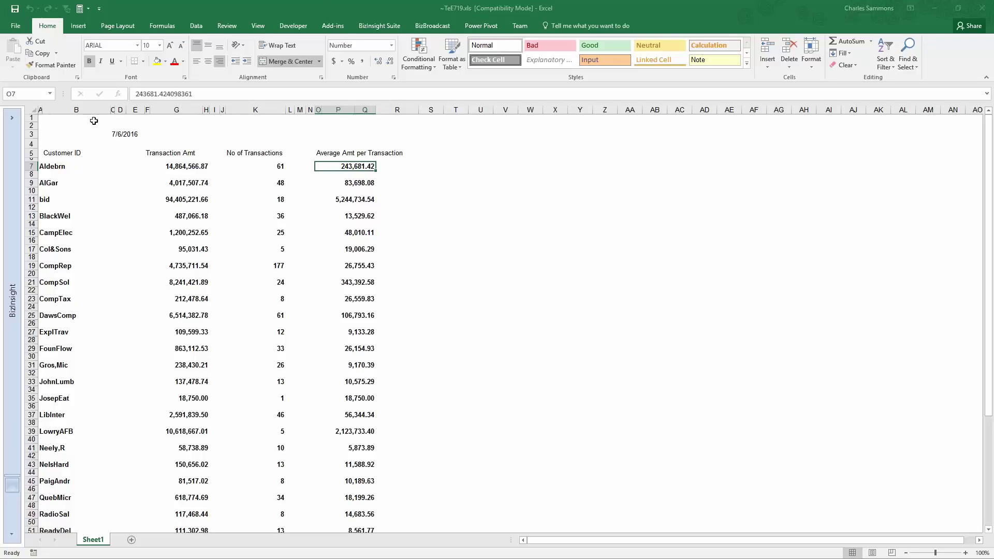
# Turn off Merge cells for all the exported report columns, A through R
pyautogui.click(55, 109)
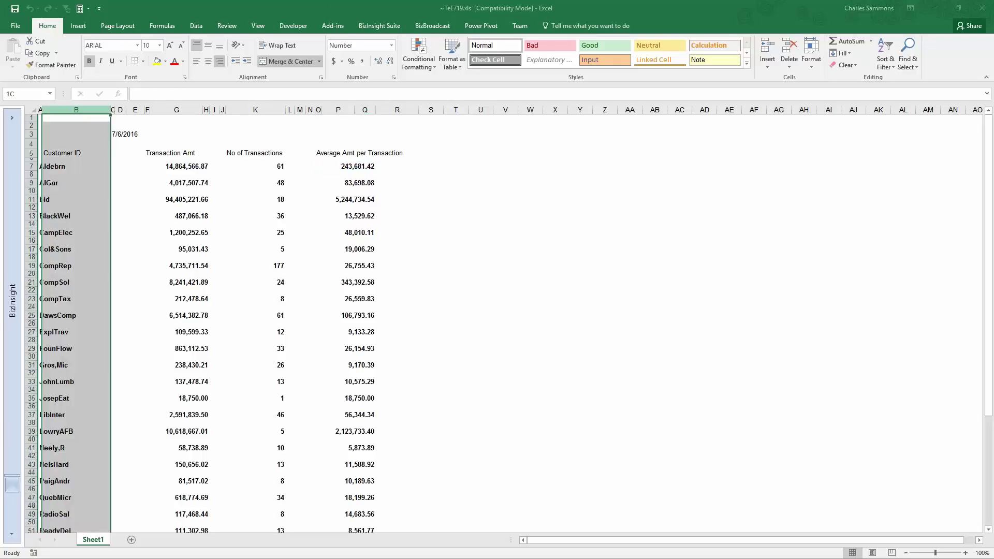
pyautogui.moveTo(62, 111); pyautogui.dragTo(370, 124)
pyautogui.rightClick(266, 170)
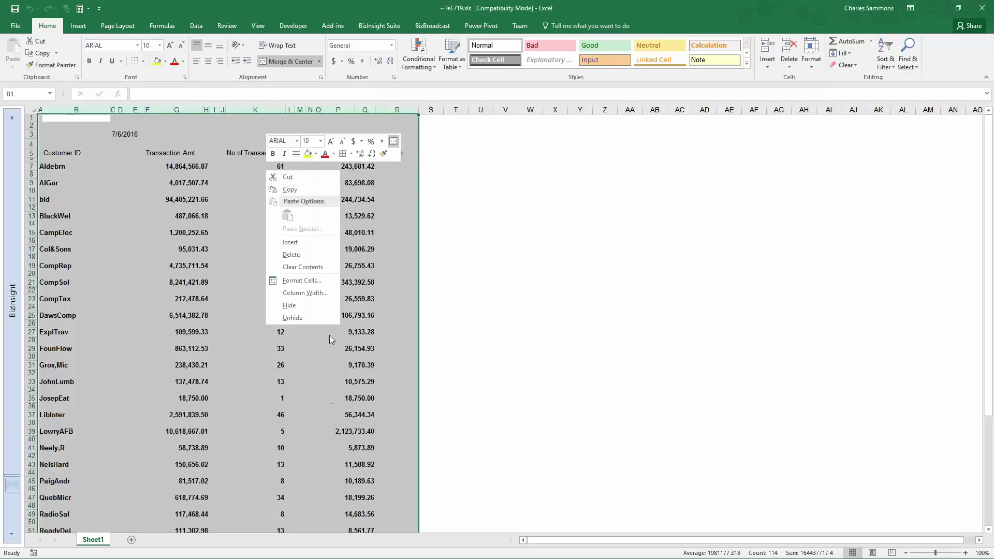
pyautogui.click(303, 280)
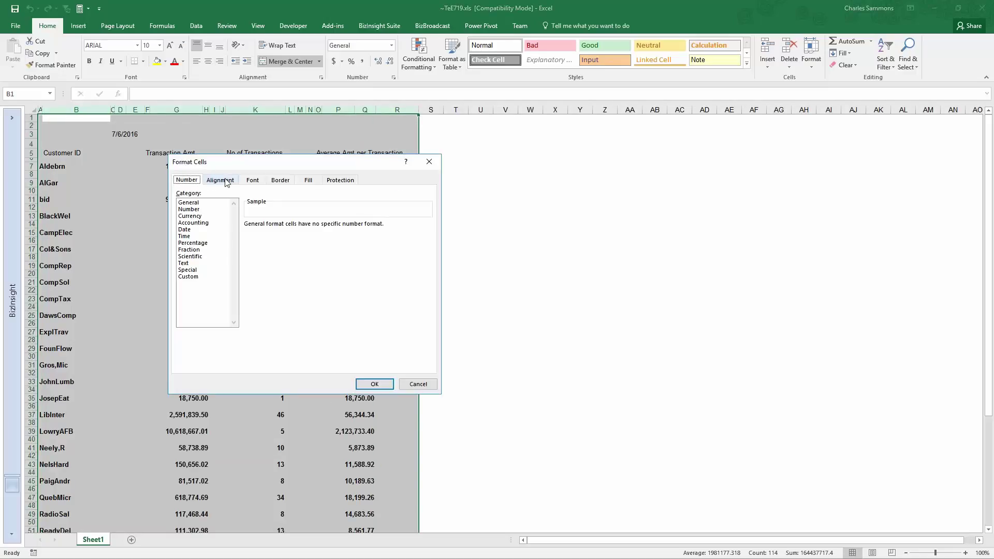
pyautogui.click(220, 180)
pyautogui.click(203, 290)
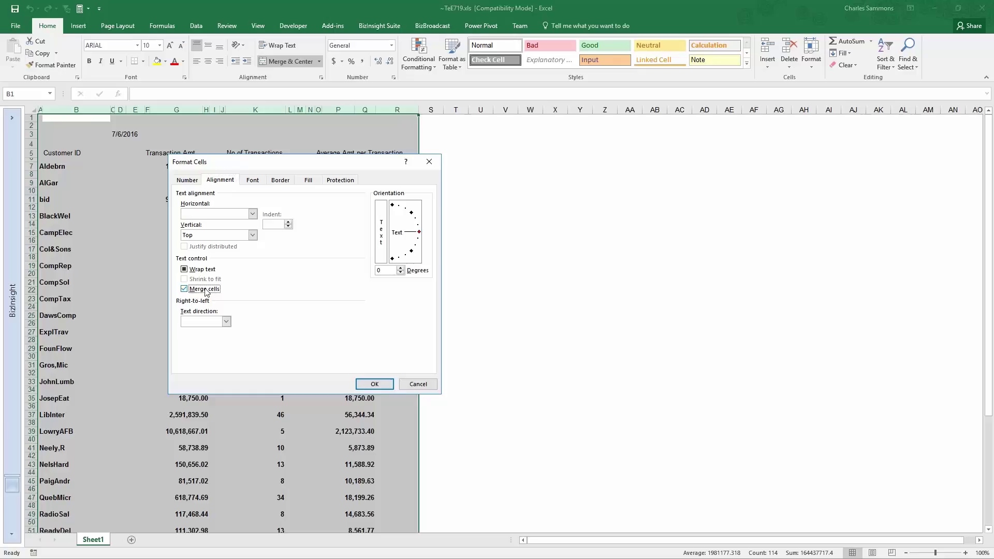
pyautogui.click(375, 384)
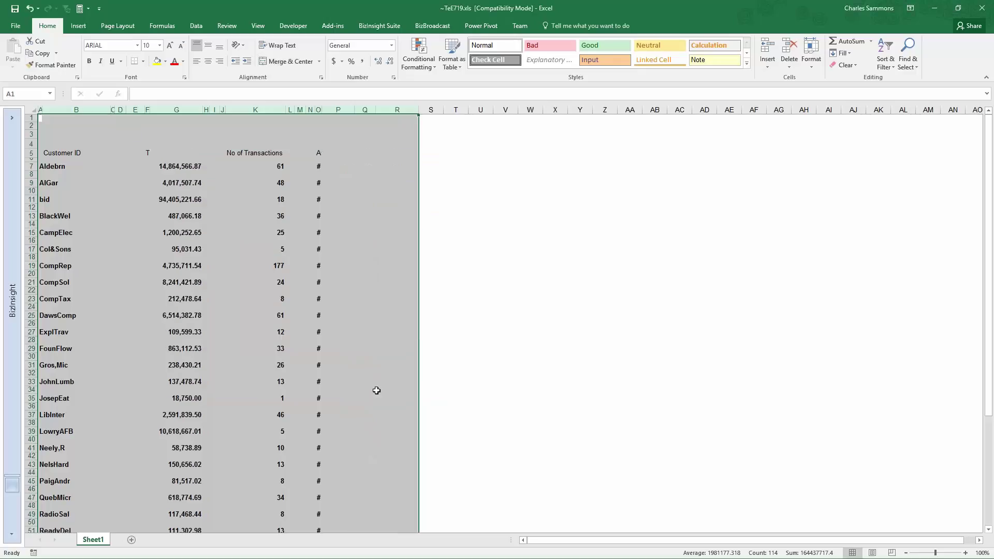
# Autofit the selected report columns and close the exported workbook without saving the changes
pyautogui.doubleClick(322, 110)
pyautogui.click(322, 110)
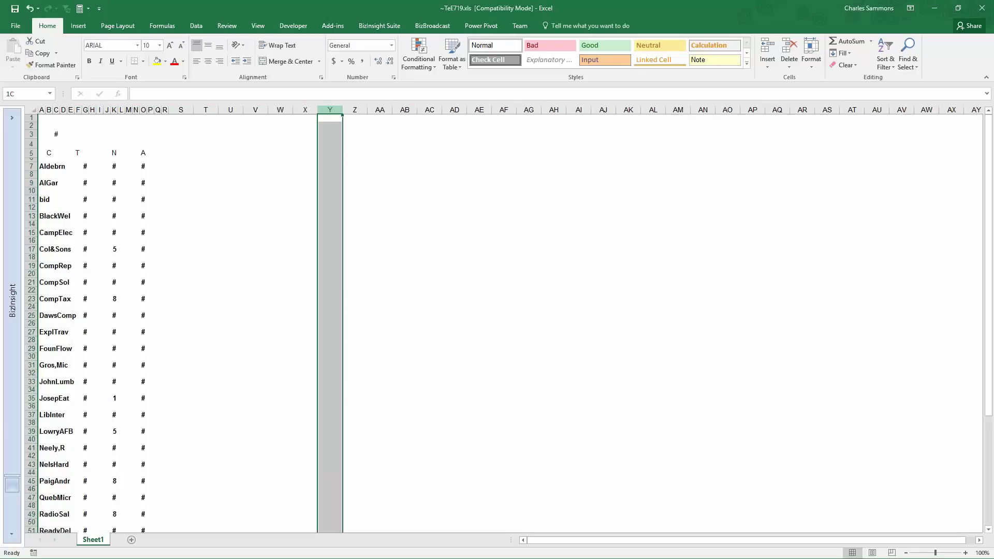
pyautogui.click(42, 110)
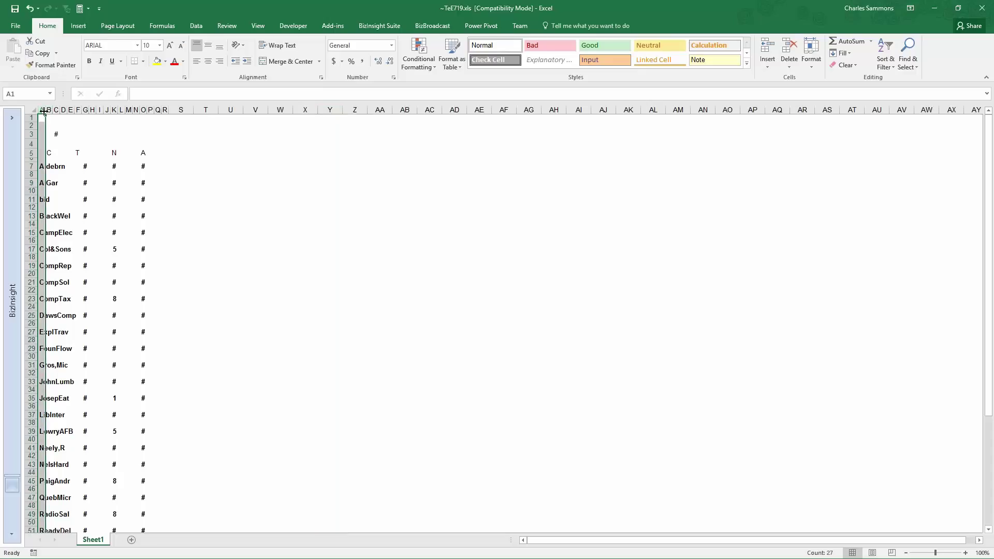
pyautogui.click(982, 8)
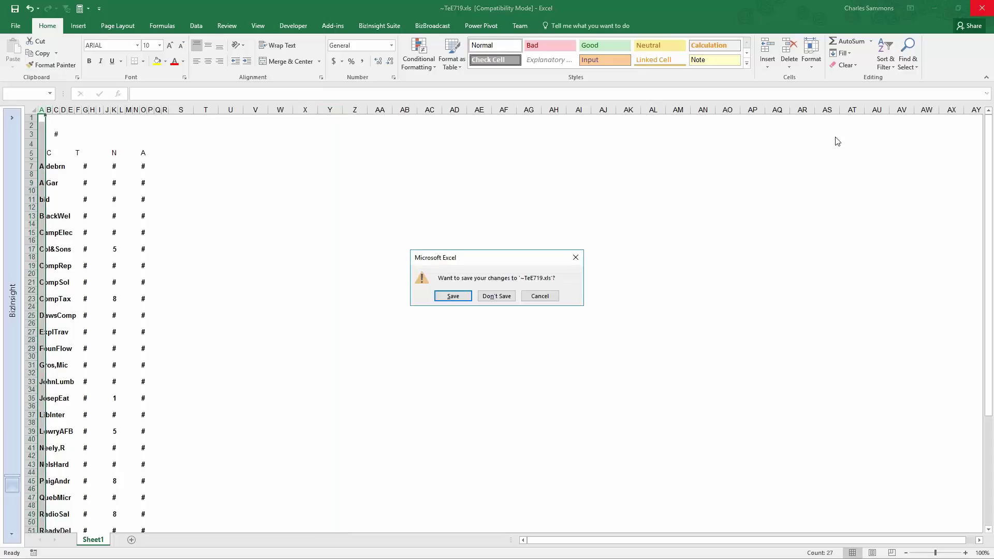
pyautogui.click(500, 297)
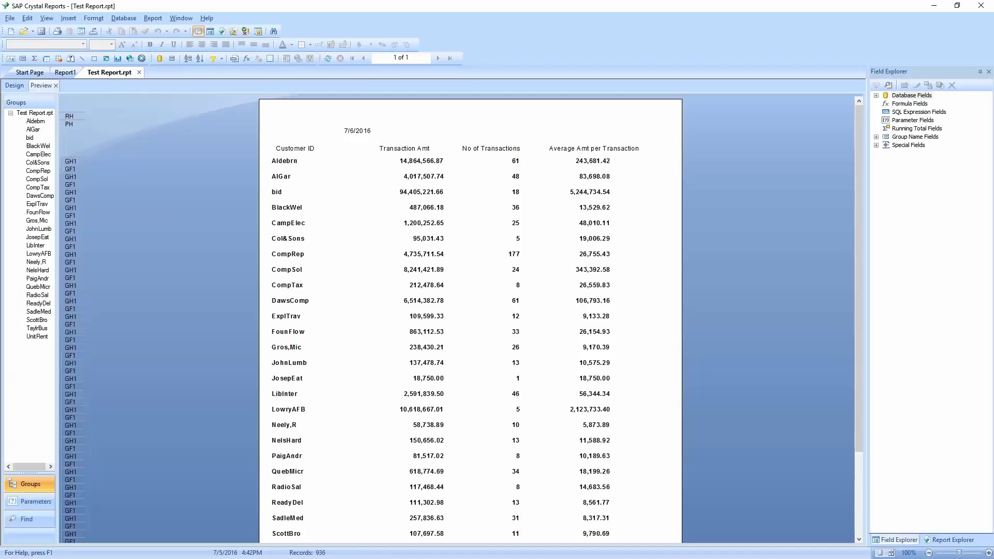
# Export the report again as Microsoft Excel (97-2003) to Application with the default Excel format options
pyautogui.click(10, 18)
pyautogui.moveTo(73, 144)
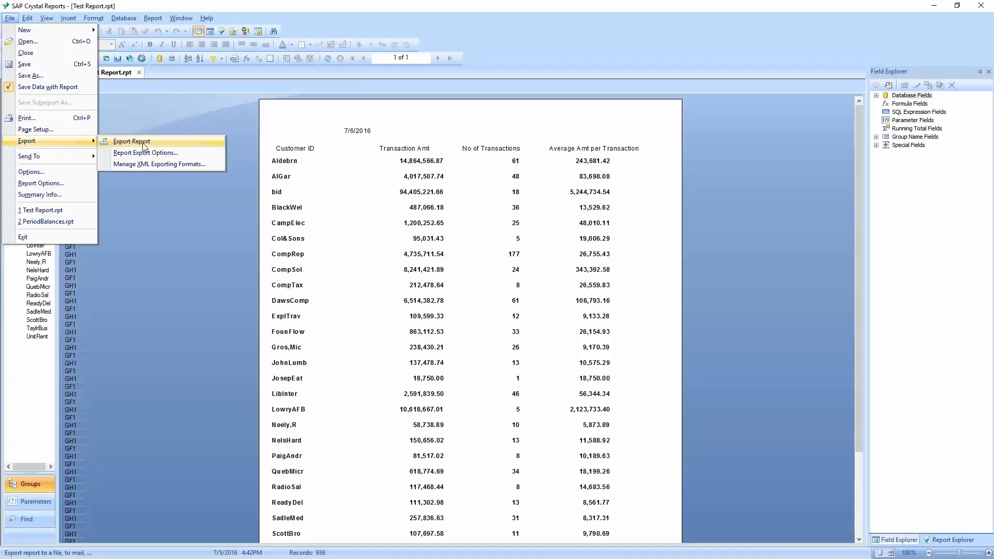
pyautogui.click(143, 141)
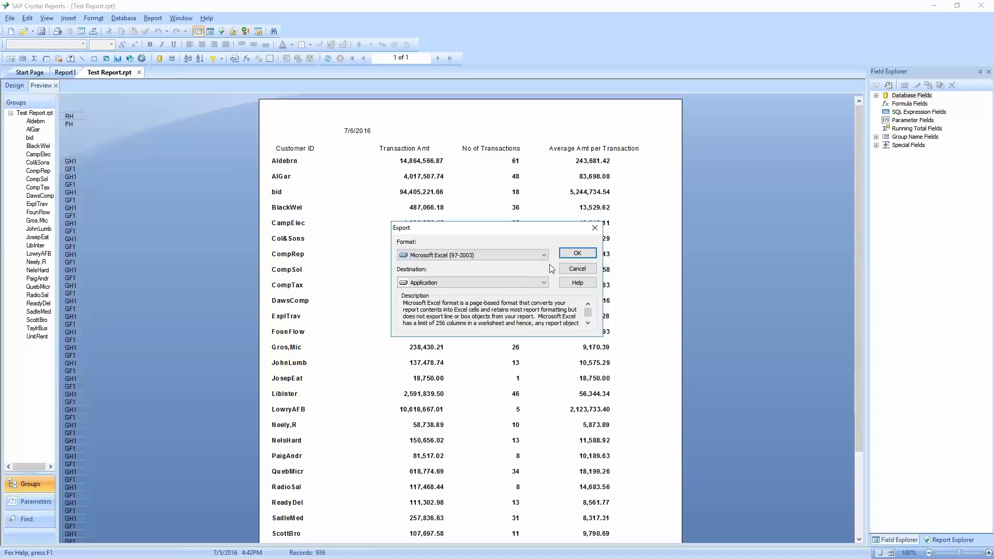
pyautogui.click(577, 253)
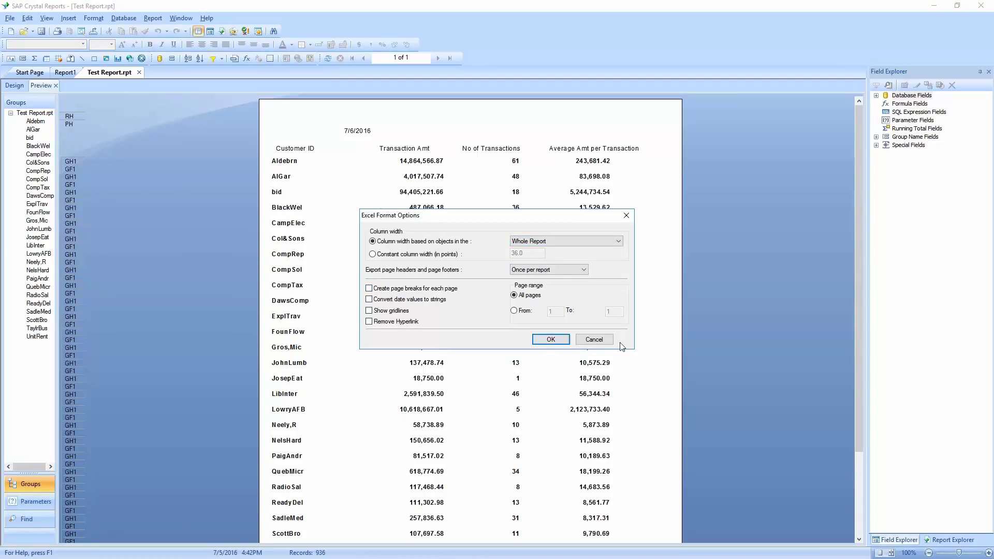
pyautogui.click(551, 340)
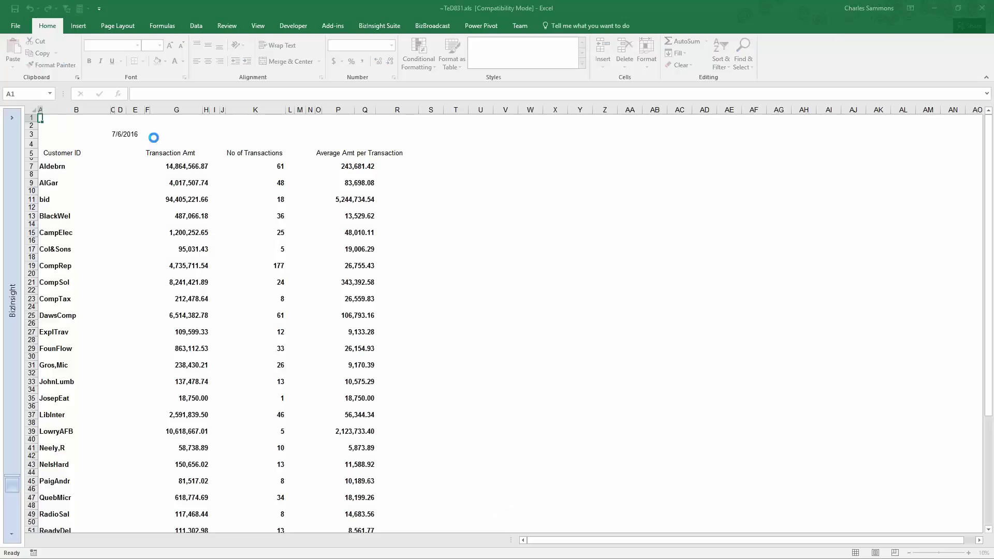
# Try changing the Merge cells setting for columns A through R, accept the merge, and undo it
pyautogui.click(176, 110)
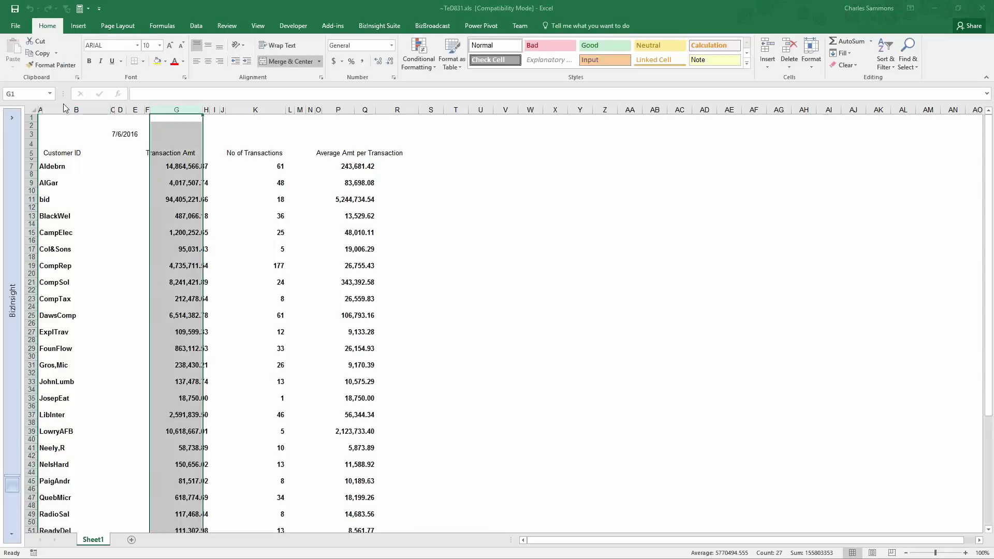
pyautogui.moveTo(40, 110); pyautogui.dragTo(414, 109)
pyautogui.rightClick(303, 179)
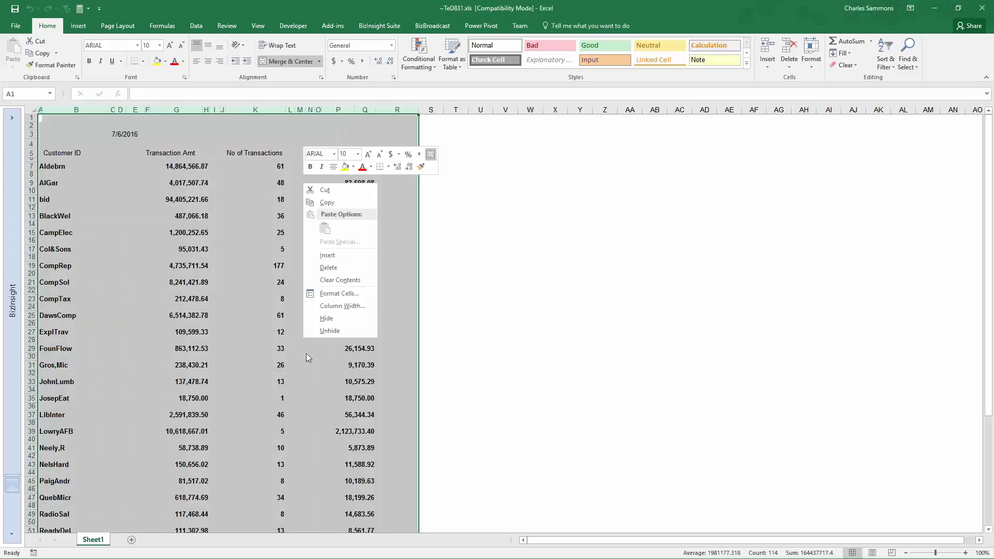
pyautogui.click(338, 296)
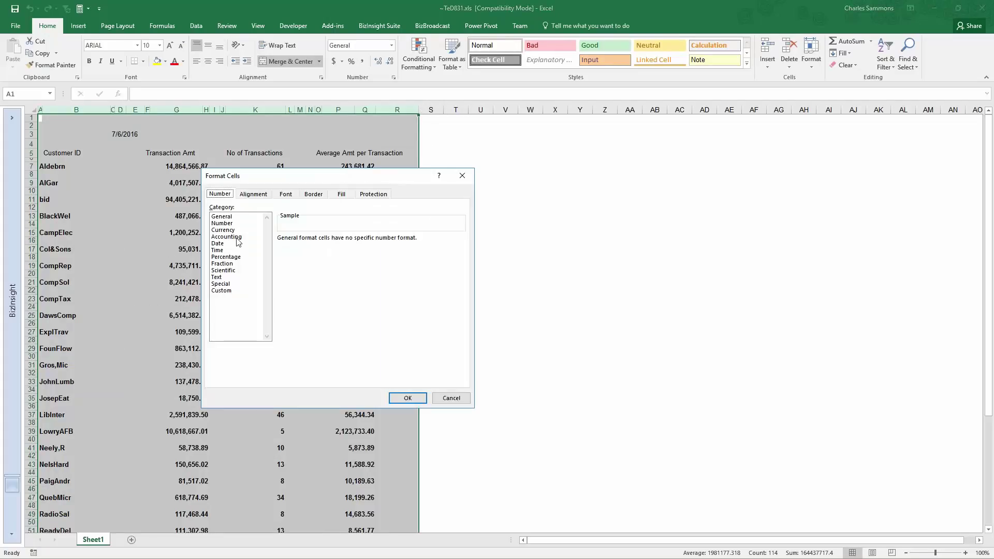
pyautogui.click(257, 200)
pyautogui.click(244, 306)
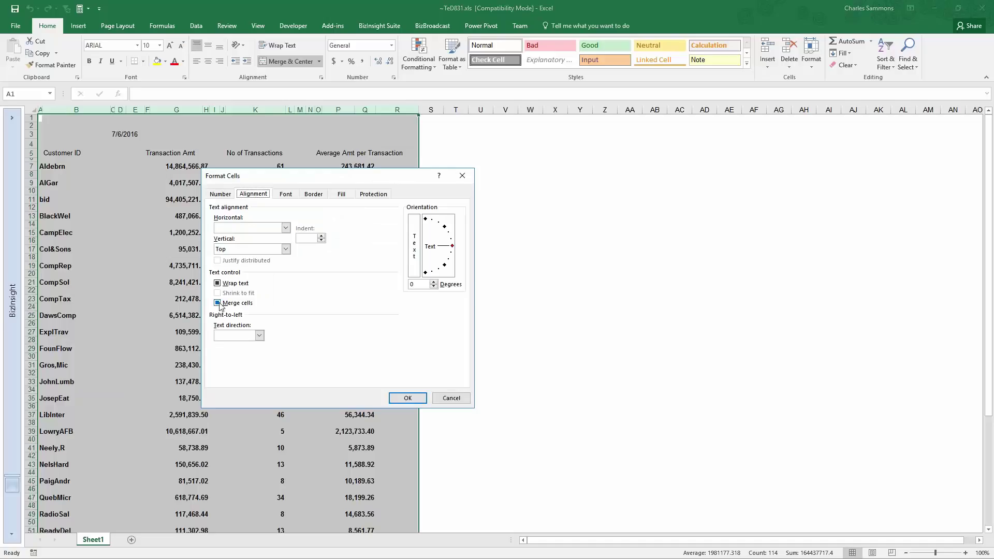
pyautogui.click(407, 397)
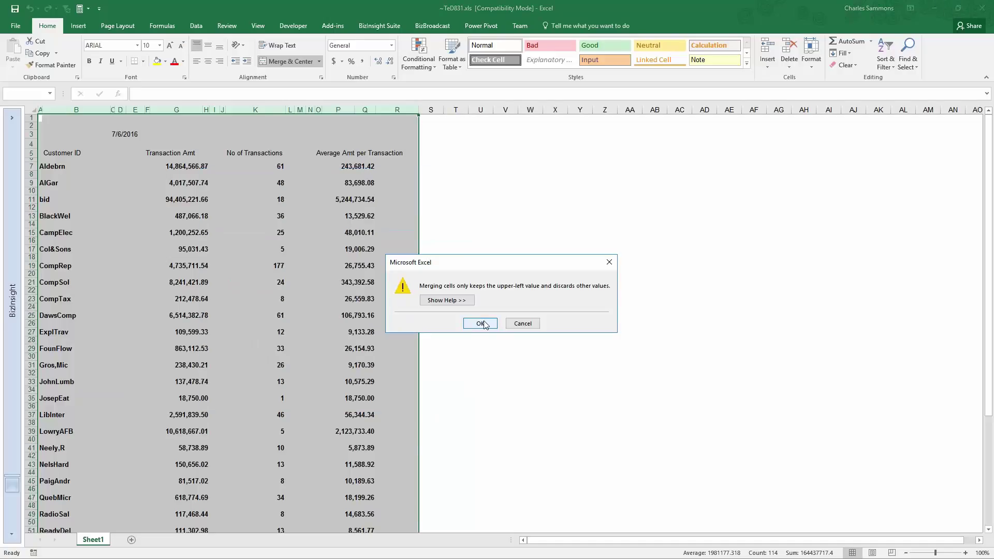
pyautogui.click(477, 331)
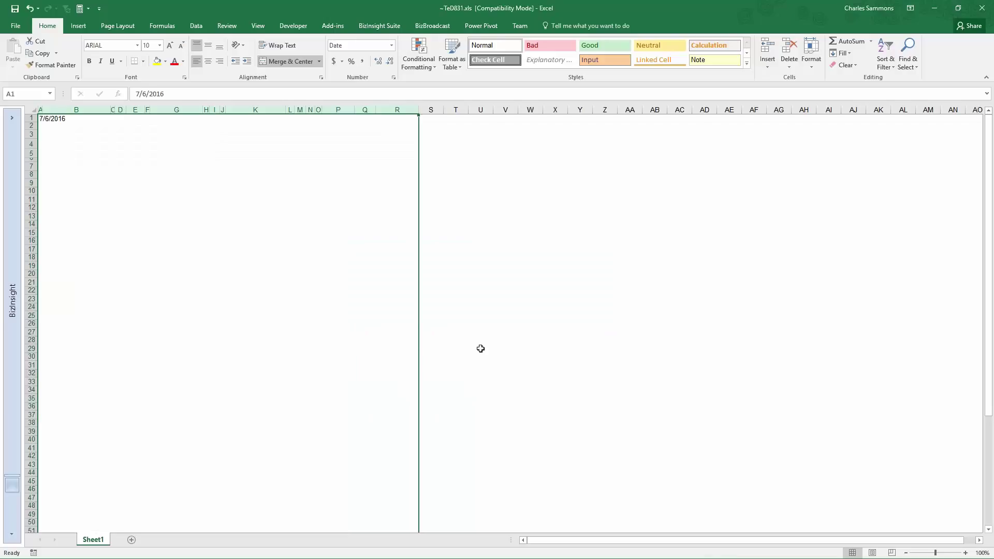
pyautogui.hotkey('ctrl', 'z')
# Turn off Merge cells for the newly exported report columns, A through R
pyautogui.click(77, 144)
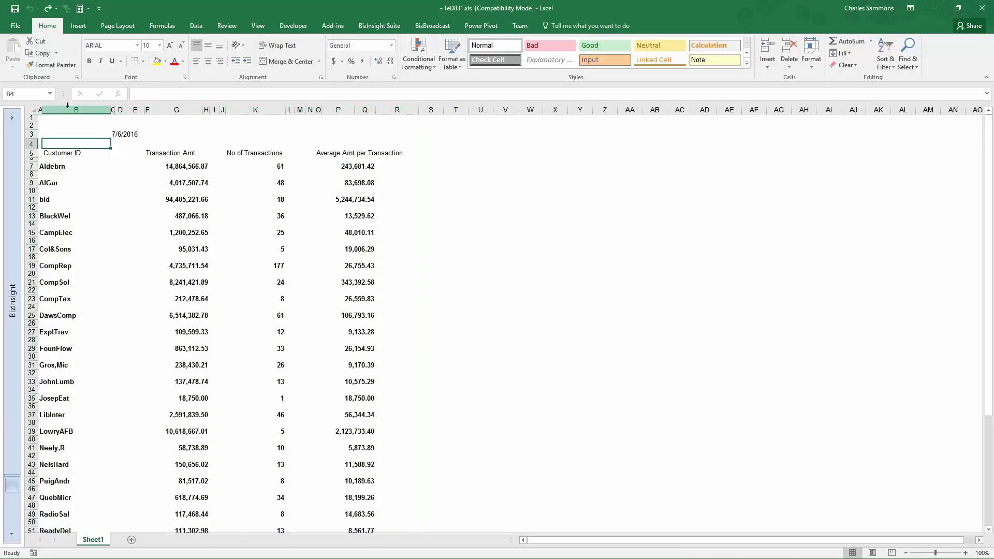
pyautogui.moveTo(74, 108); pyautogui.dragTo(393, 130)
pyautogui.rightClick(311, 203)
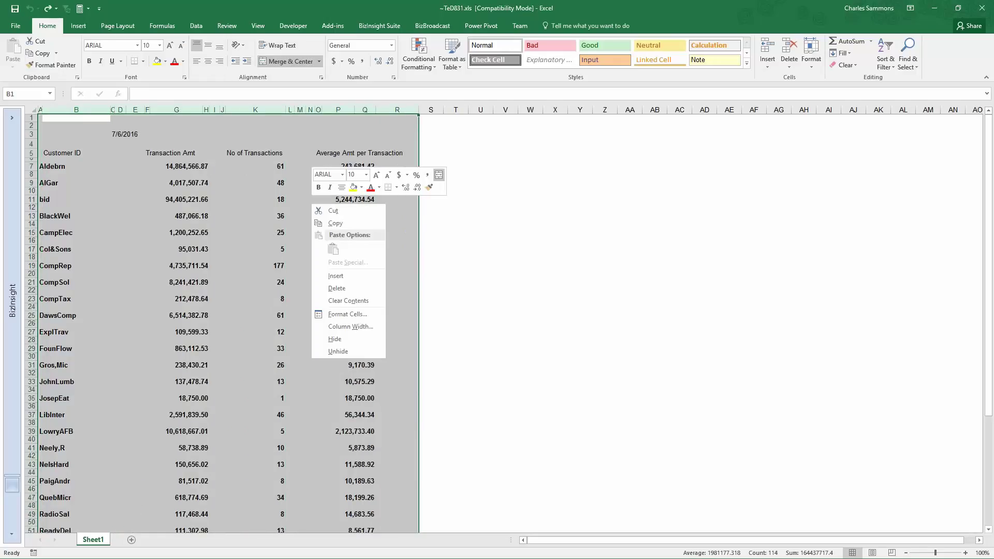
pyautogui.click(349, 316)
pyautogui.click(244, 322)
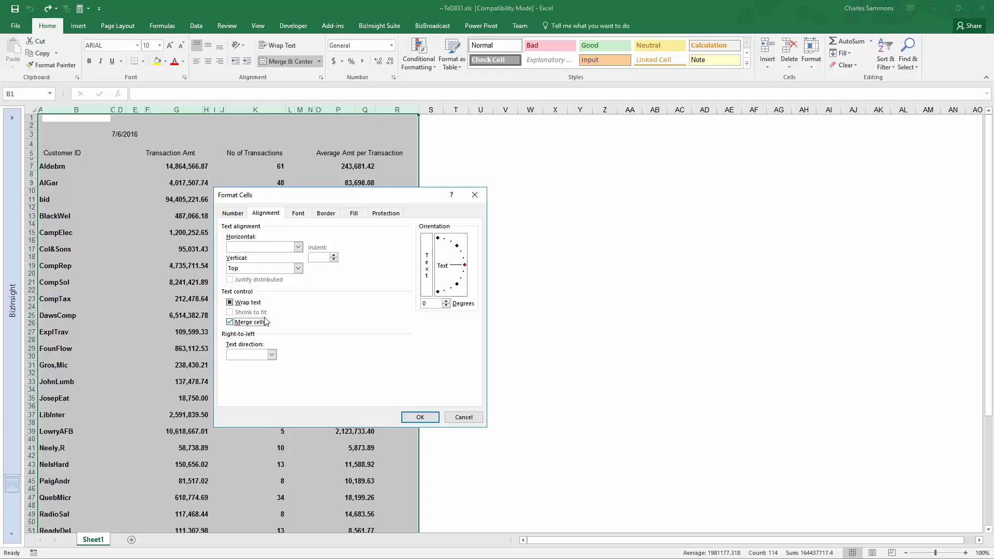
pyautogui.click(420, 418)
pyautogui.click(309, 273)
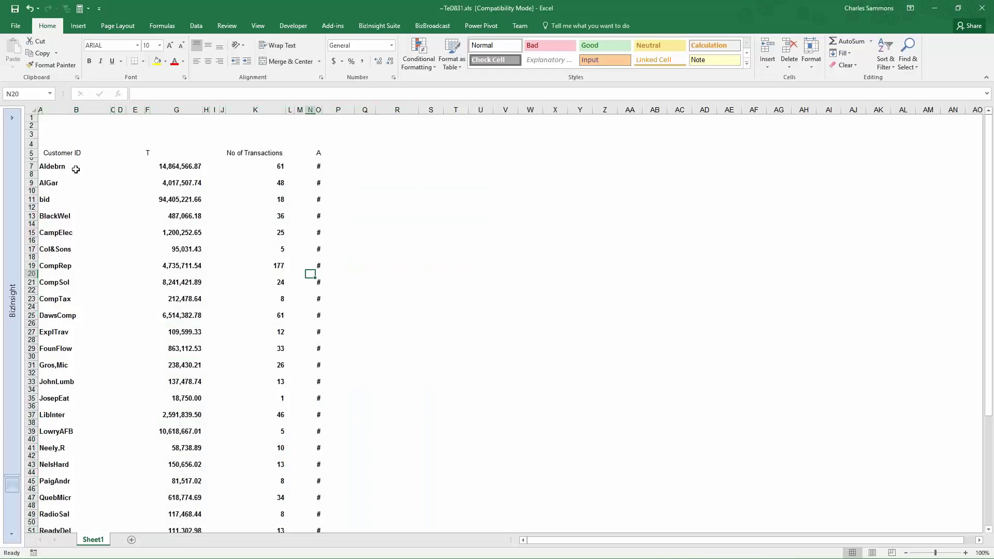
# Delete the spacer columns C through F between the customer IDs and the transaction amounts
pyautogui.click(74, 168)
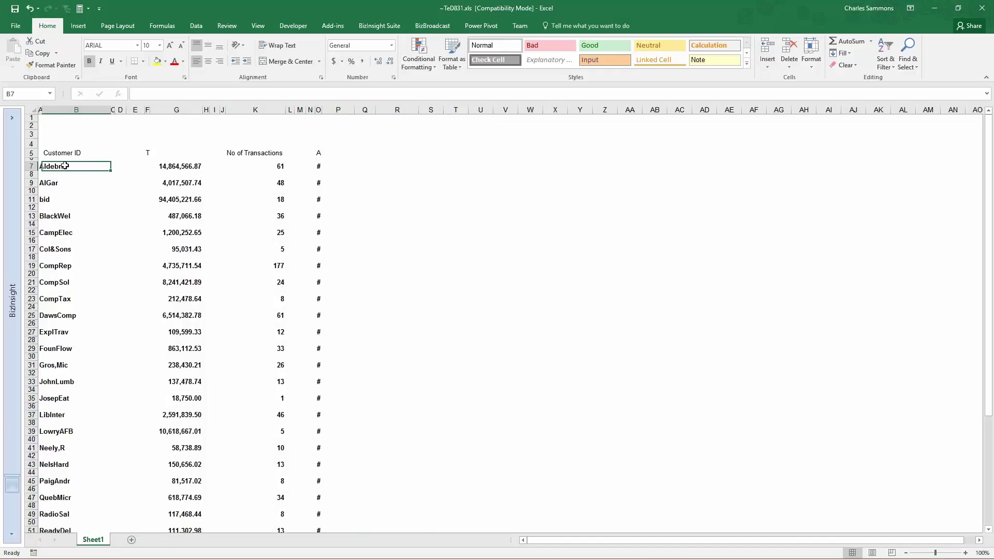
pyautogui.click(180, 161)
pyautogui.moveTo(112, 110); pyautogui.dragTo(147, 110)
pyautogui.rightClick(120, 170)
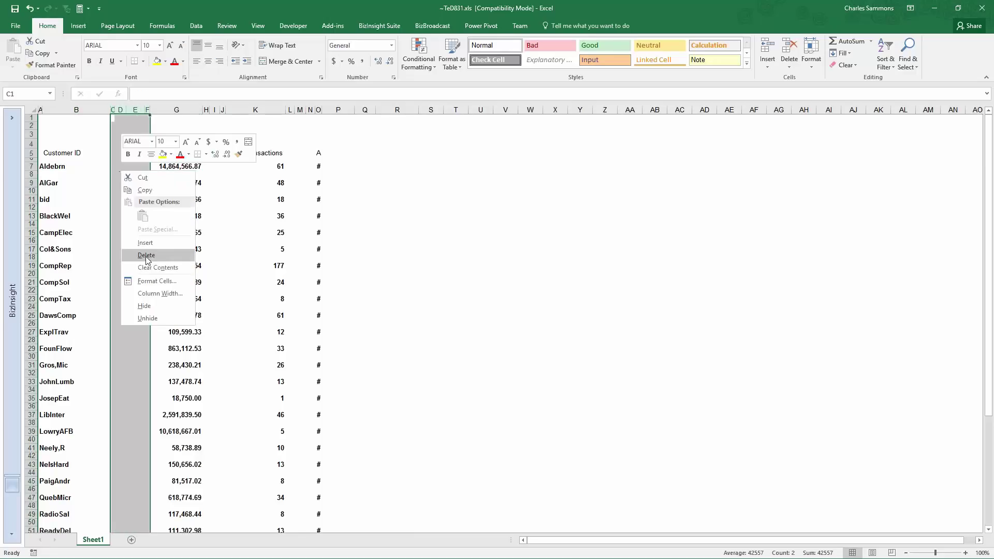
pyautogui.click(145, 254)
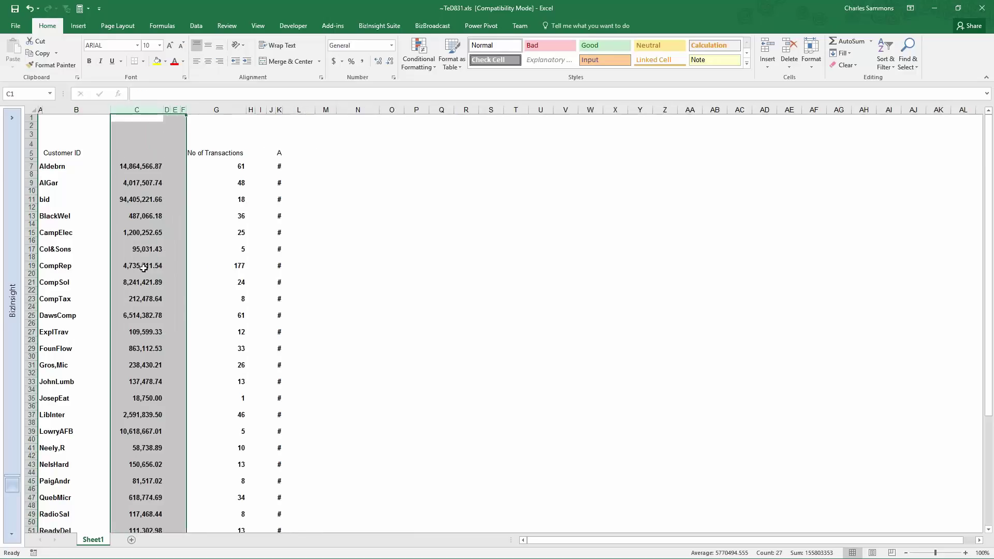
# Delete the empty columns D through F between the transaction amounts and No of Transactions
pyautogui.click(175, 109)
pyautogui.moveTo(167, 109)
pyautogui.mouseDown()
pyautogui.moveTo(197, 109)
pyautogui.moveTo(184, 109)
pyautogui.mouseUp()
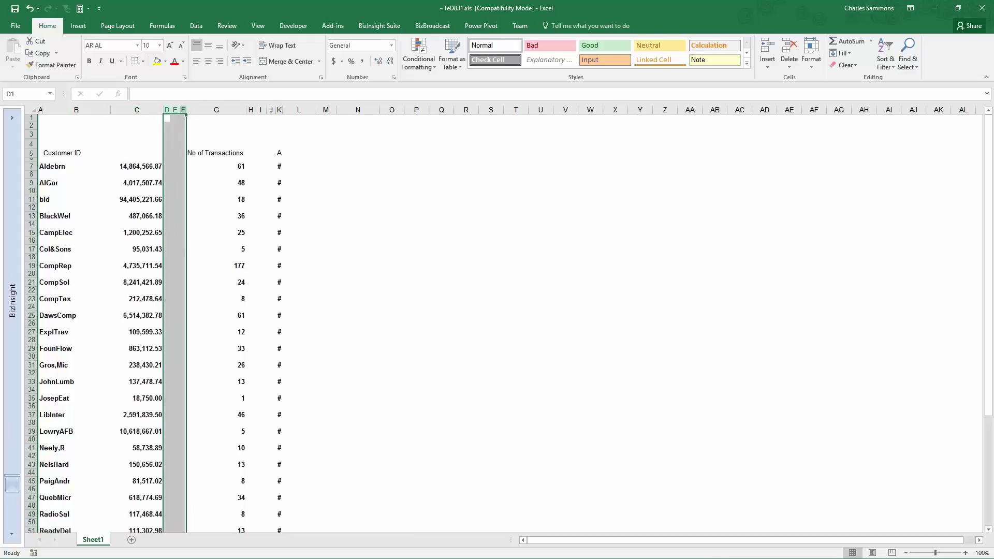
pyautogui.rightClick(175, 159)
pyautogui.click(199, 243)
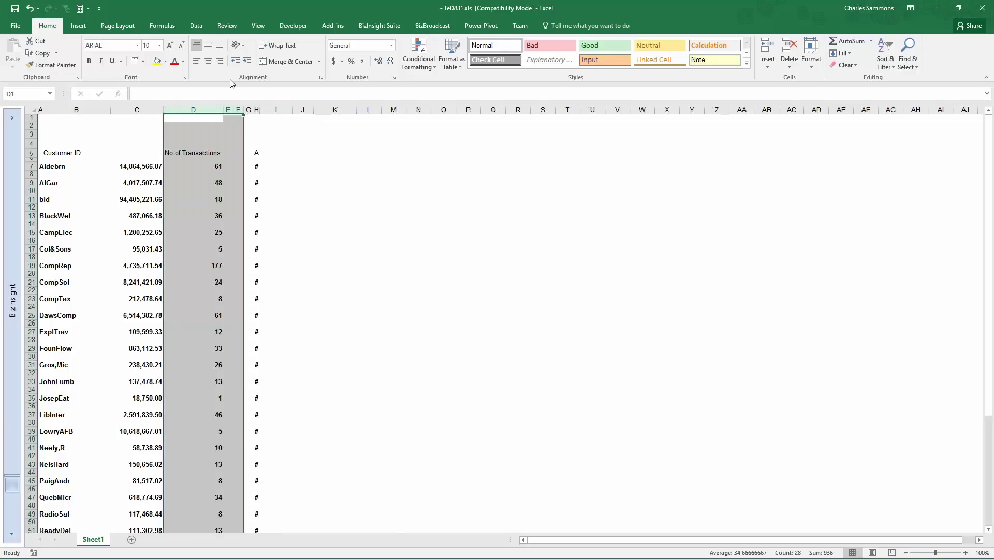
# Delete the empty columns between No of Transactions and the average amounts, and autofit the average column E
pyautogui.moveTo(228, 110); pyautogui.dragTo(237, 110)
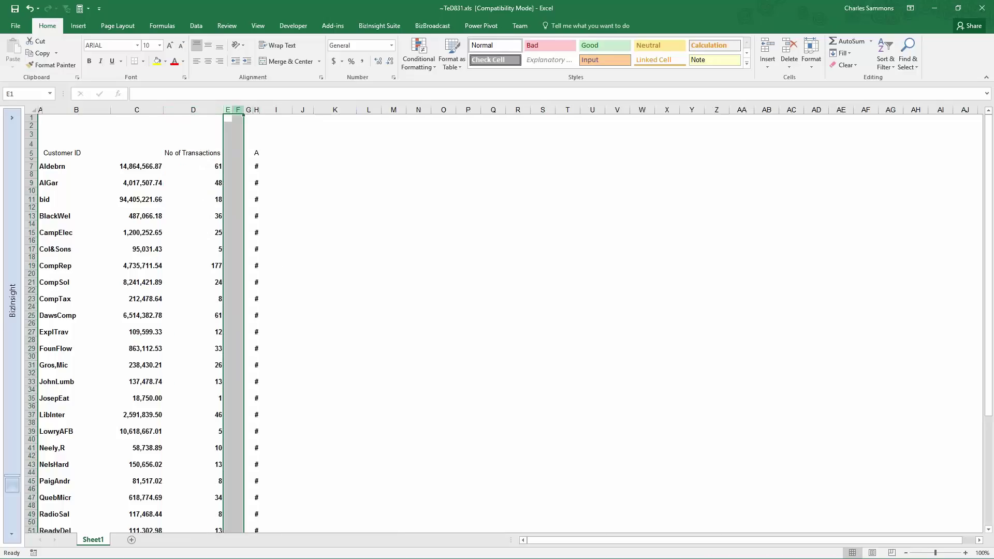
pyautogui.rightClick(234, 167)
pyautogui.click(264, 253)
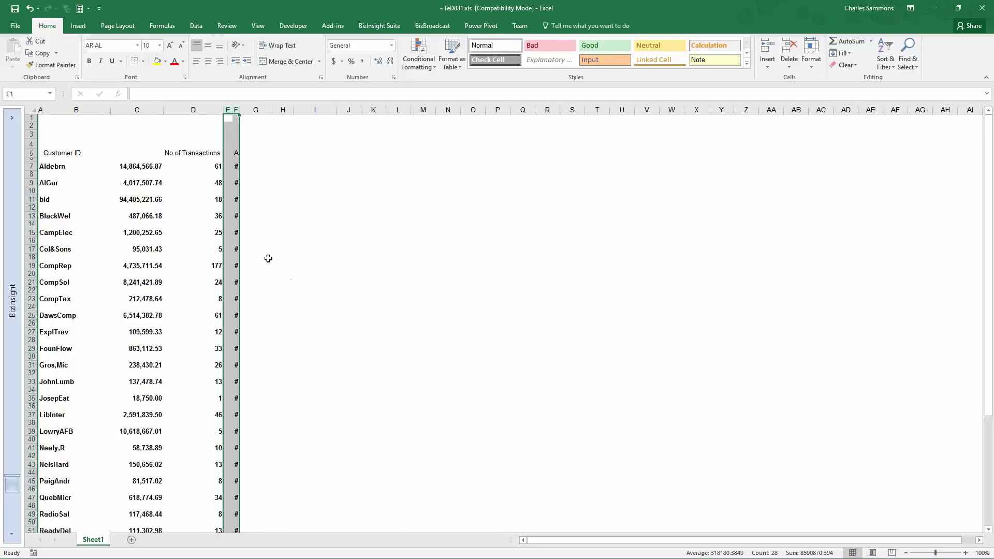
pyautogui.click(228, 109)
pyautogui.rightClick(229, 156)
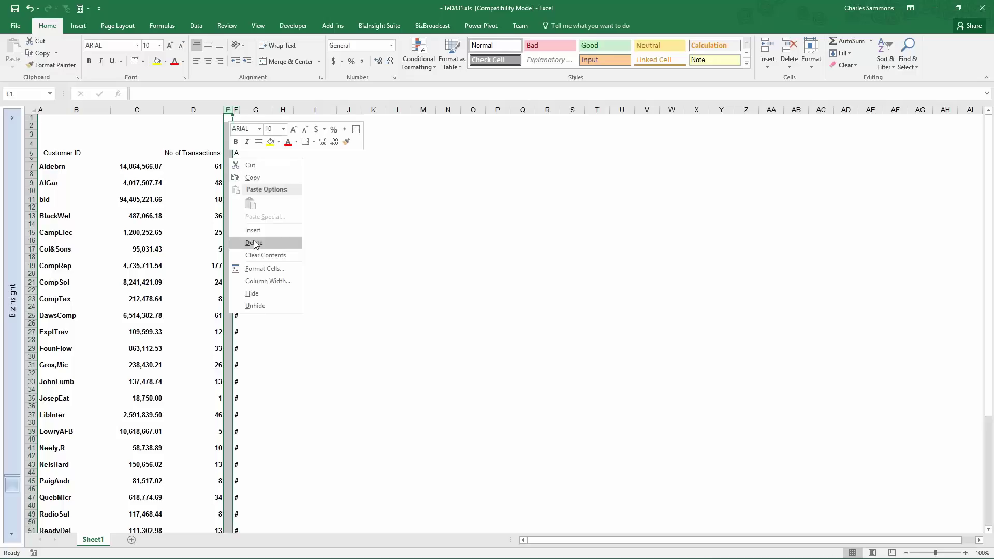
pyautogui.click(253, 242)
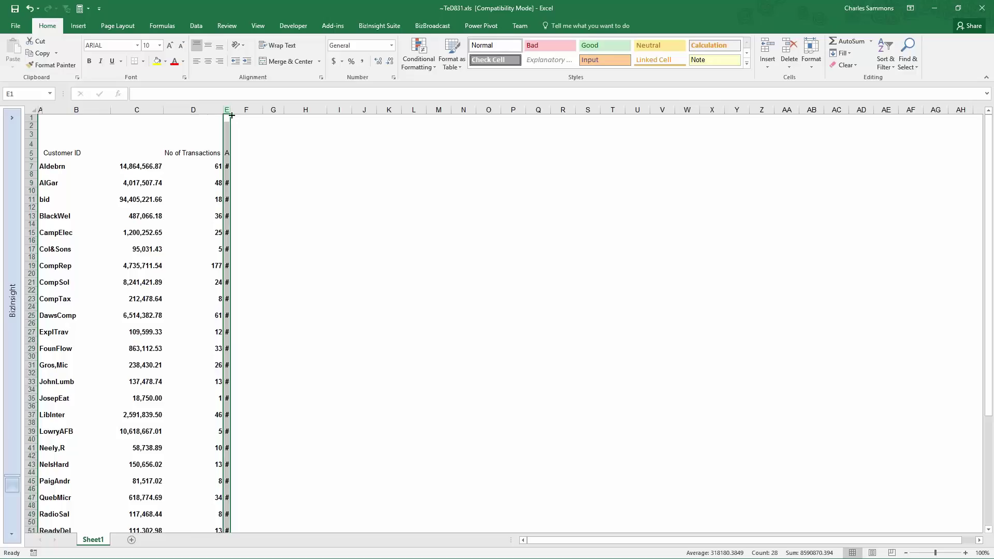
pyautogui.doubleClick(229, 110)
pyautogui.click(254, 183)
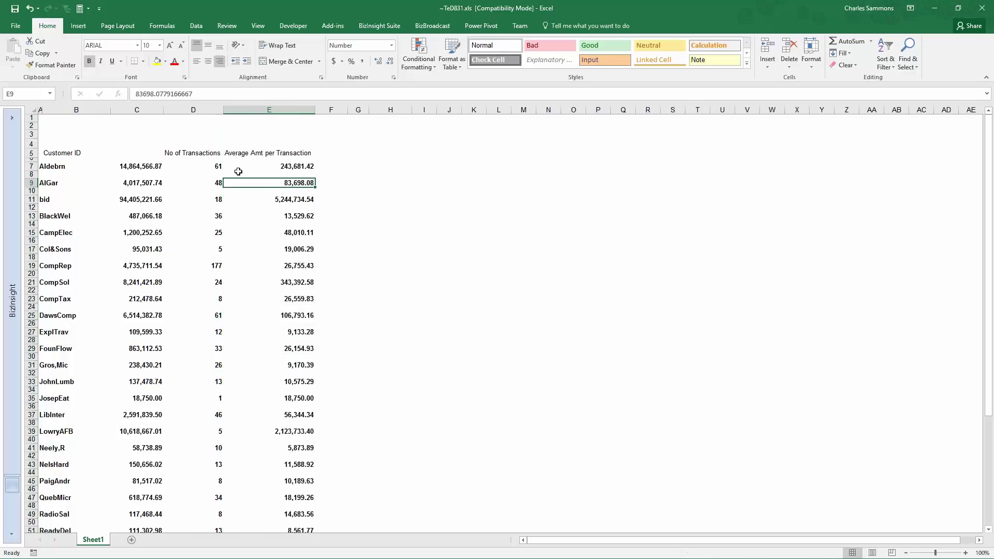
# Try deleting the narrow column A before Customer ID, and undo the deletion
pyautogui.click(120, 151)
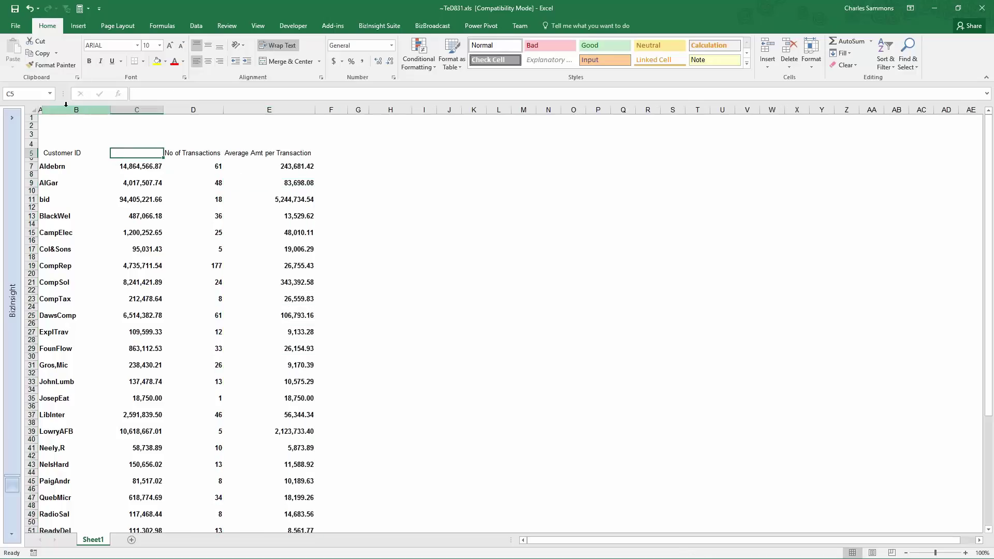
pyautogui.click(40, 109)
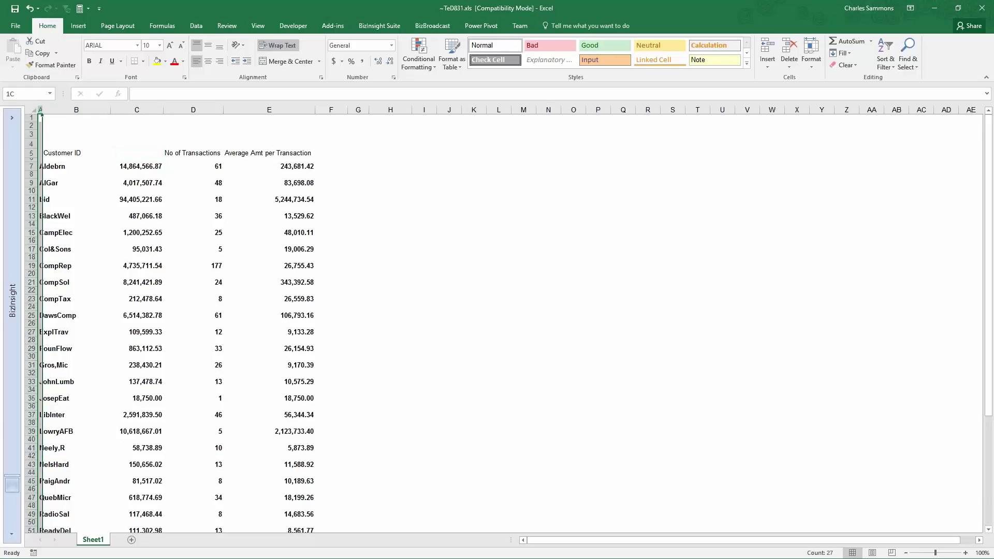
pyautogui.rightClick(40, 157)
pyautogui.click(72, 242)
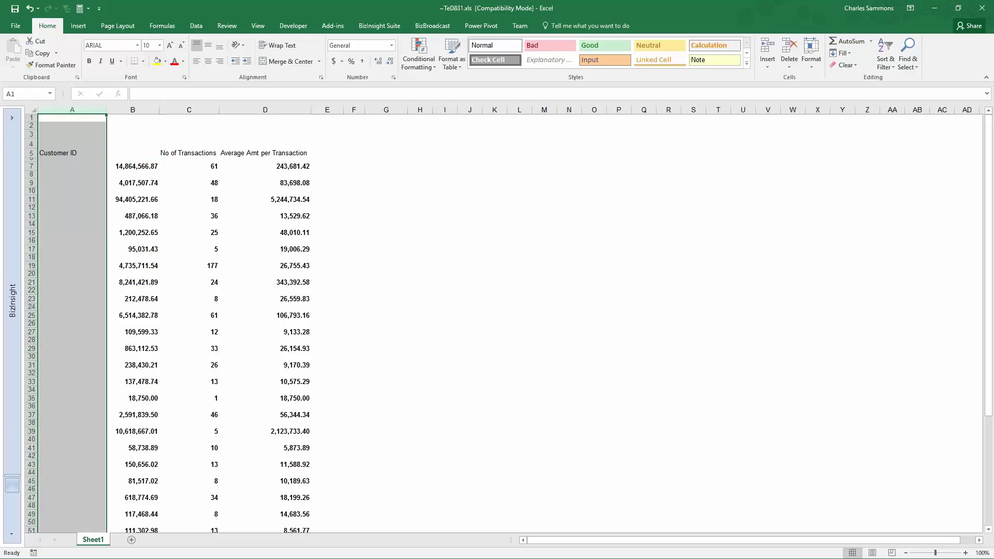
pyautogui.hotkey('ctrl', 'z')
# Open the BizInsight Query window for cell C14 and place it beside the report data
pyautogui.click(151, 223)
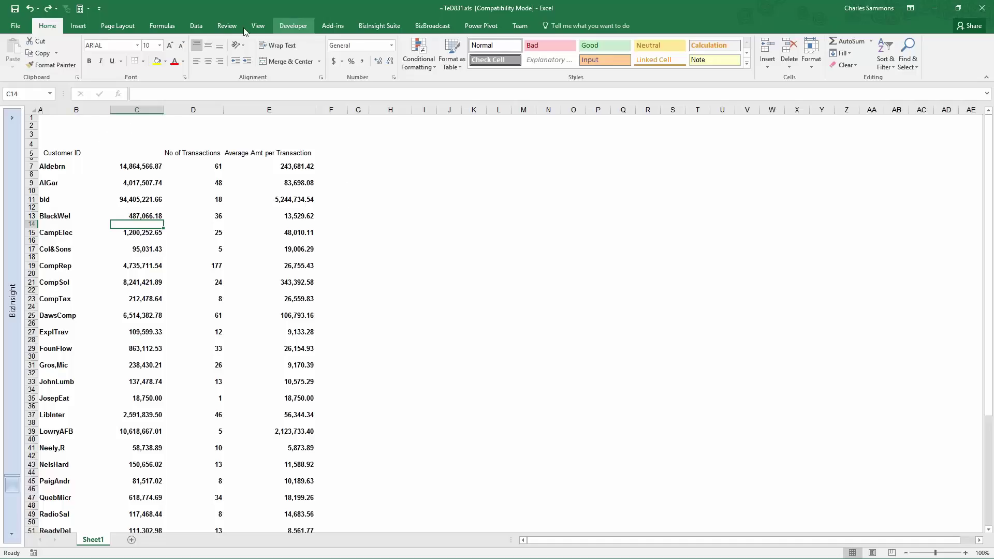
pyautogui.click(368, 27)
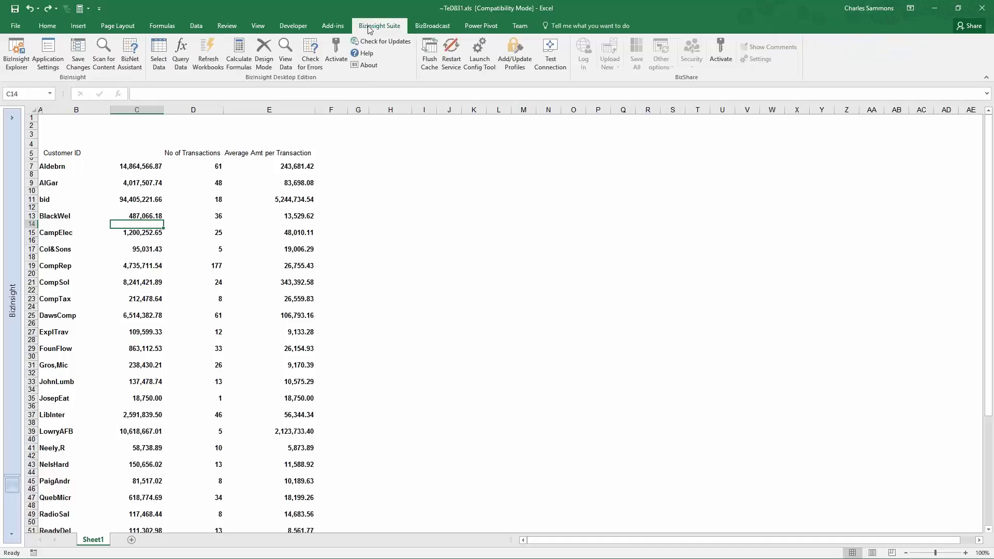
pyautogui.click(179, 54)
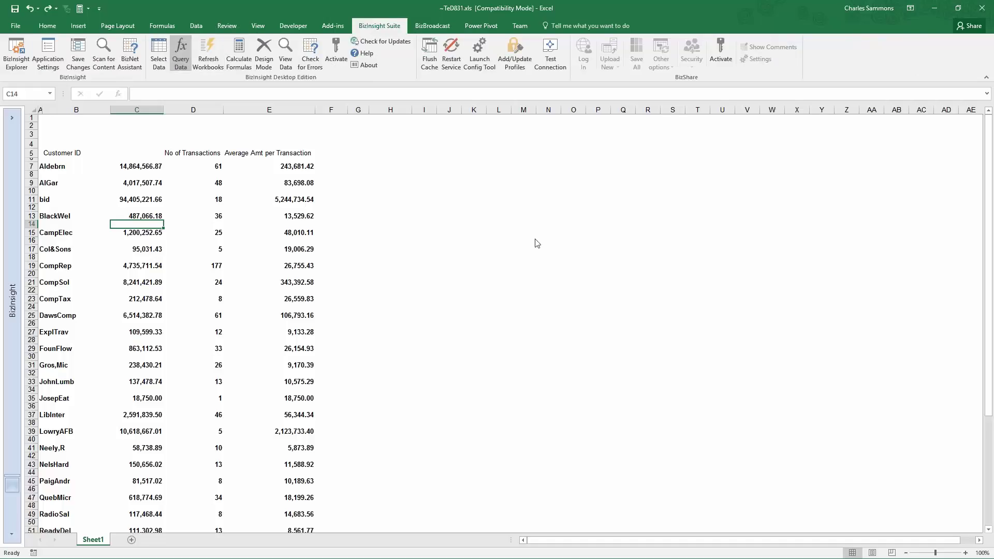
pyautogui.moveTo(845, 115); pyautogui.dragTo(584, 129)
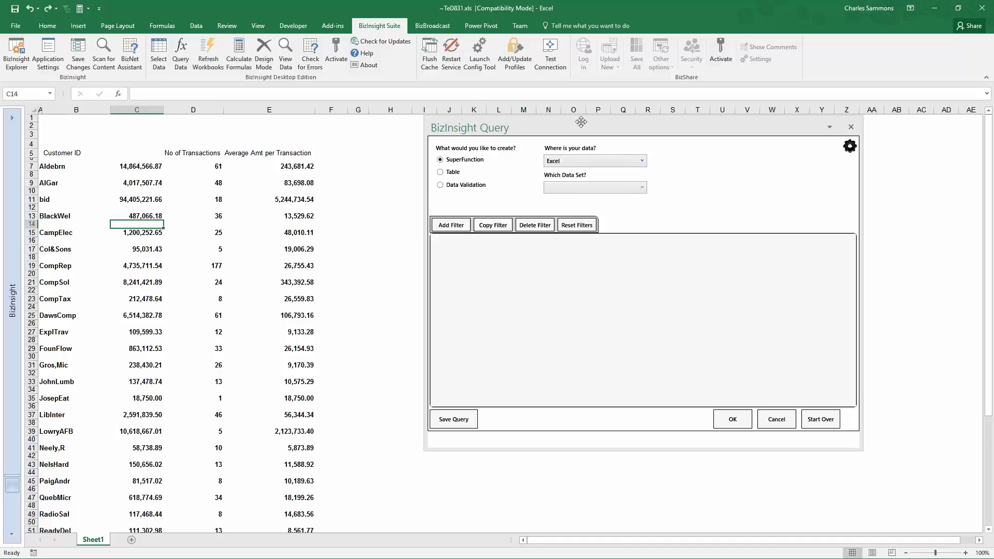
# Review the data sources available in the BizInsight Query window, and close it without creating a query
pyautogui.moveTo(558, 127); pyautogui.dragTo(543, 130)
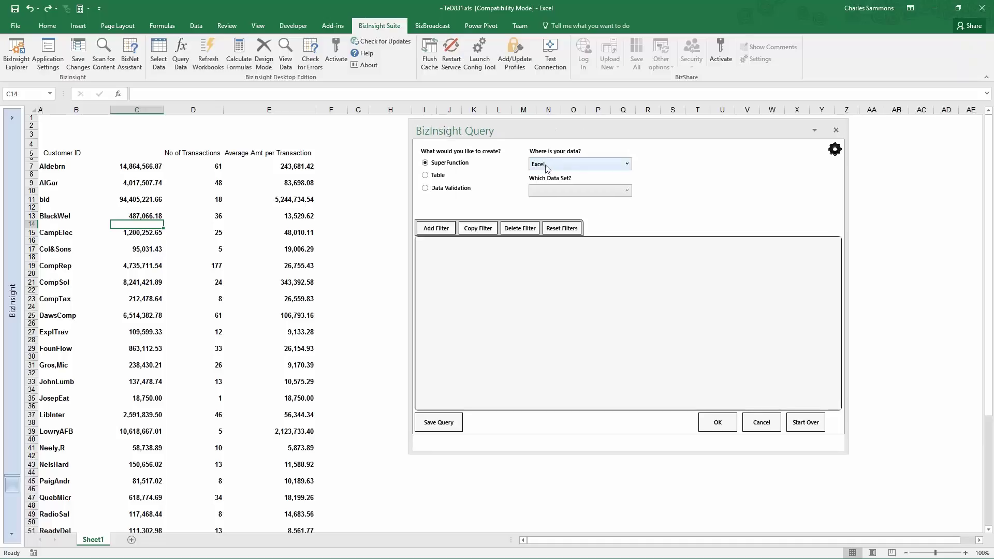
pyautogui.click(627, 164)
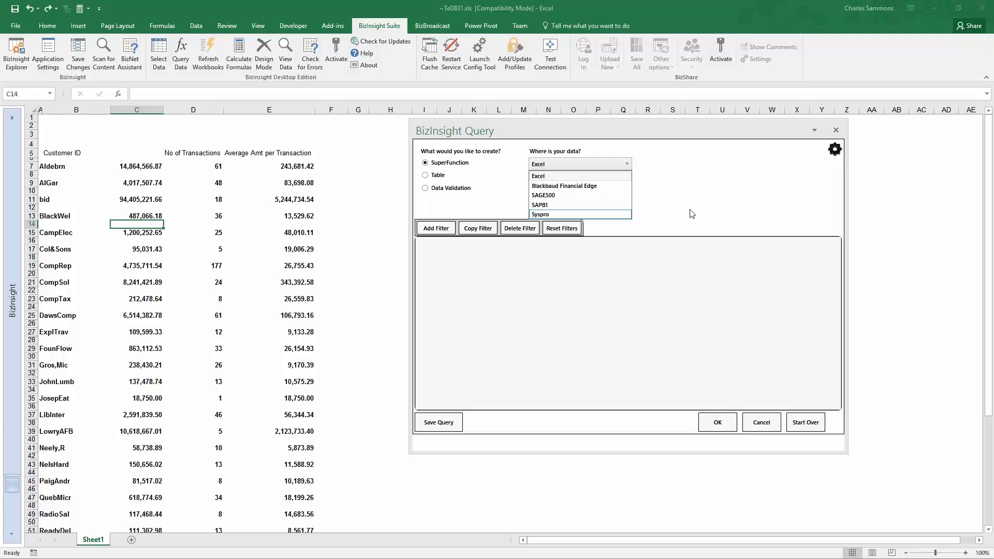
pyautogui.click(761, 431)
pyautogui.click(760, 428)
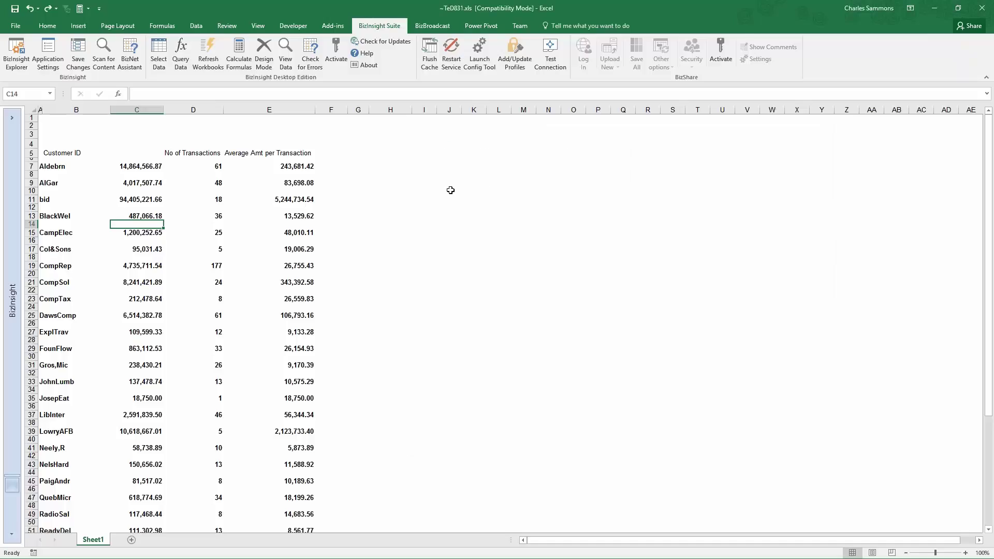
# Review Excel's built-in external data connections and the other sources offered for a new query
pyautogui.click(198, 26)
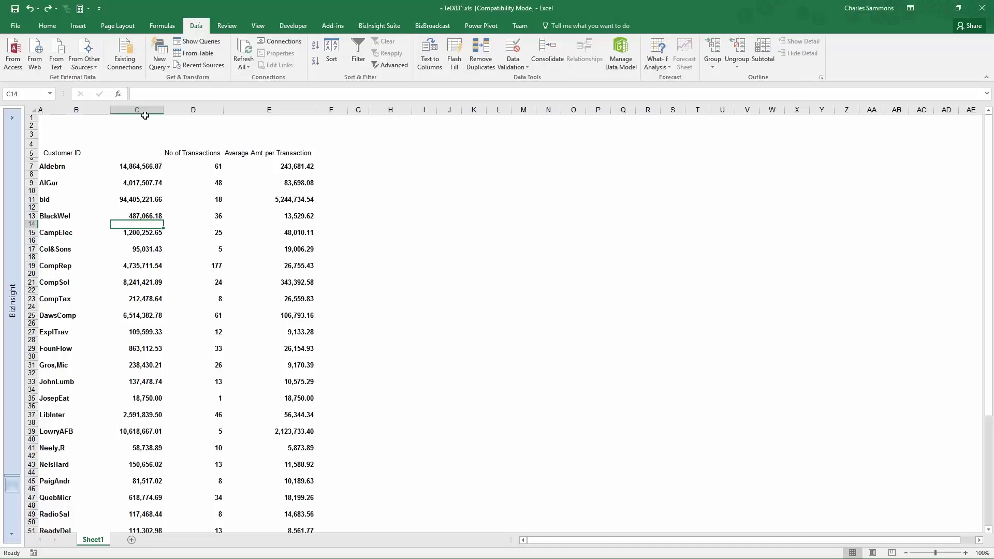
pyautogui.click(84, 60)
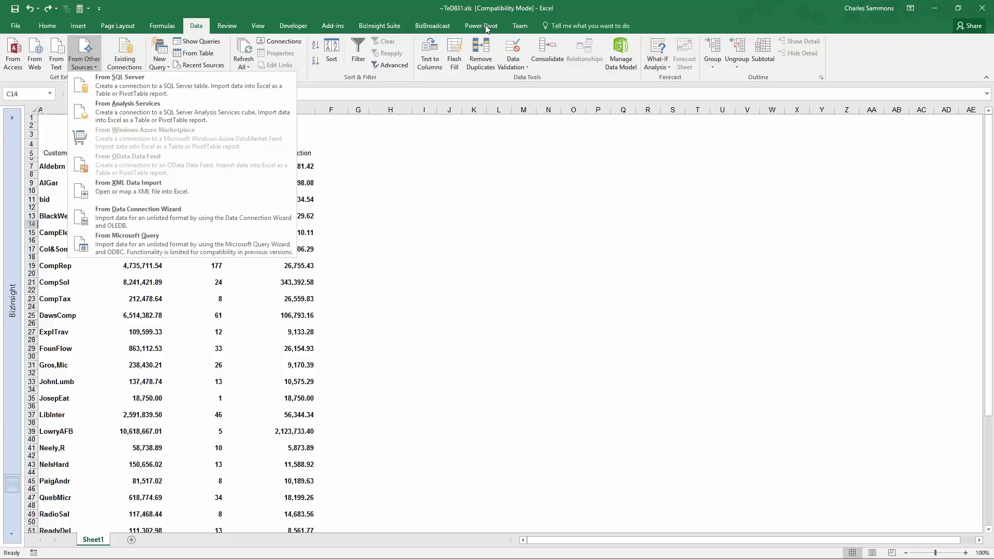
pyautogui.click(193, 26)
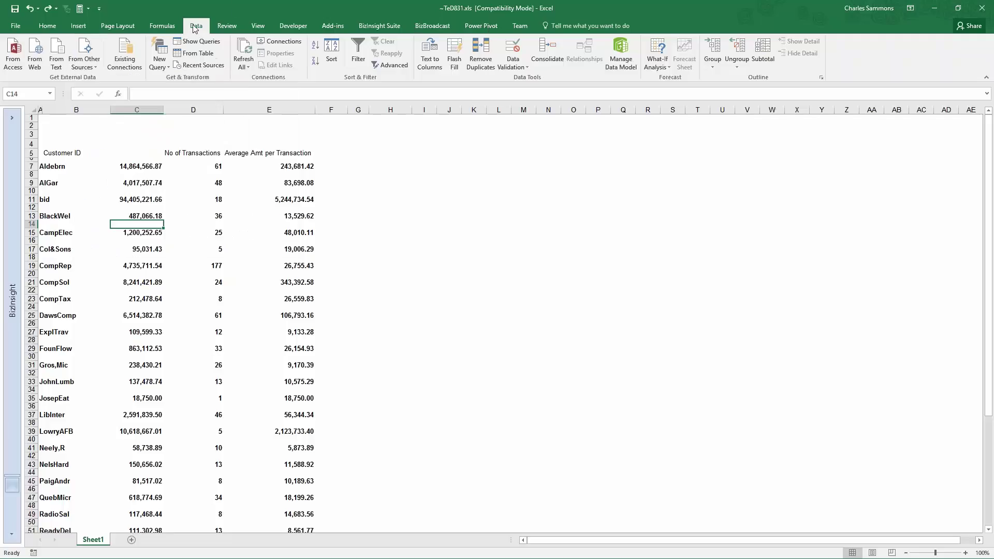
pyautogui.click(162, 63)
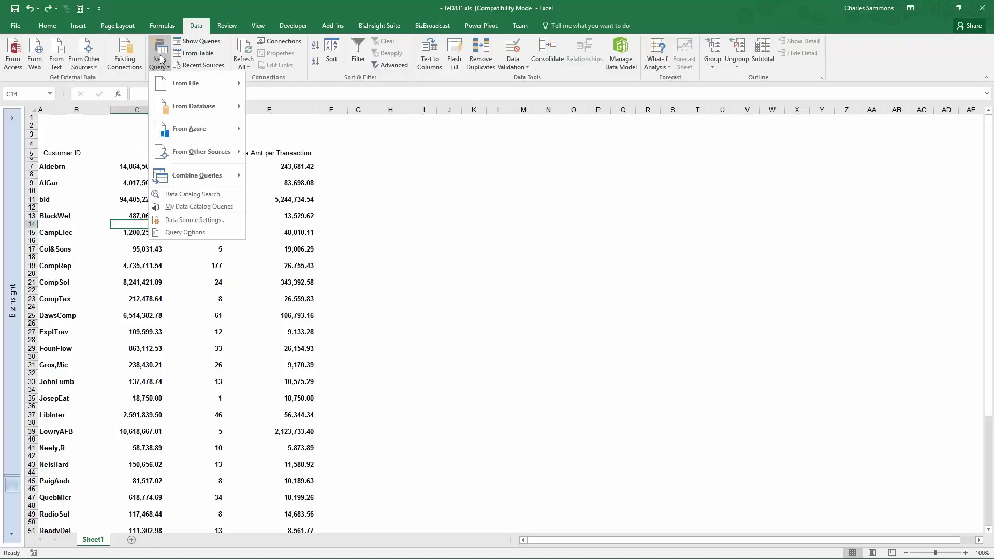
pyautogui.moveTo(200, 157)
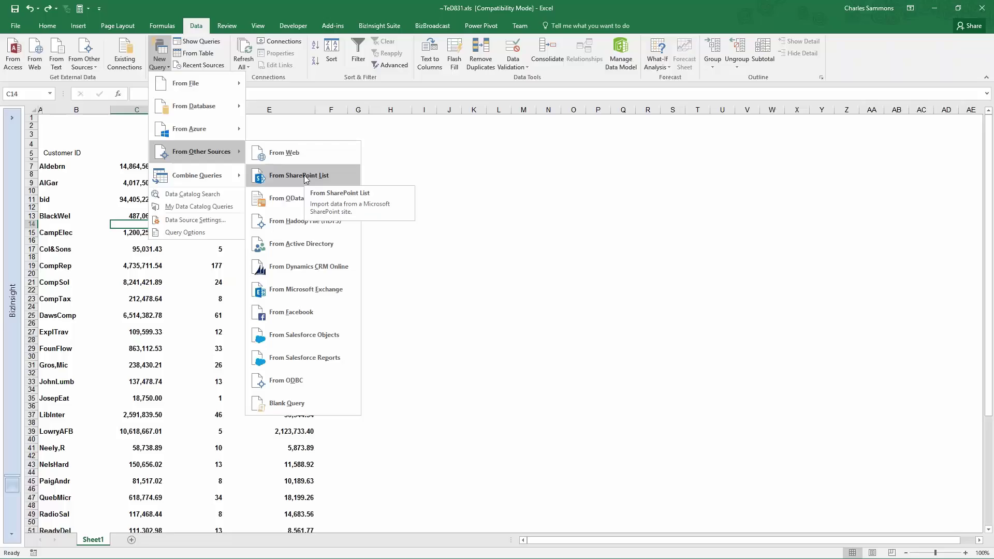
pyautogui.click(433, 186)
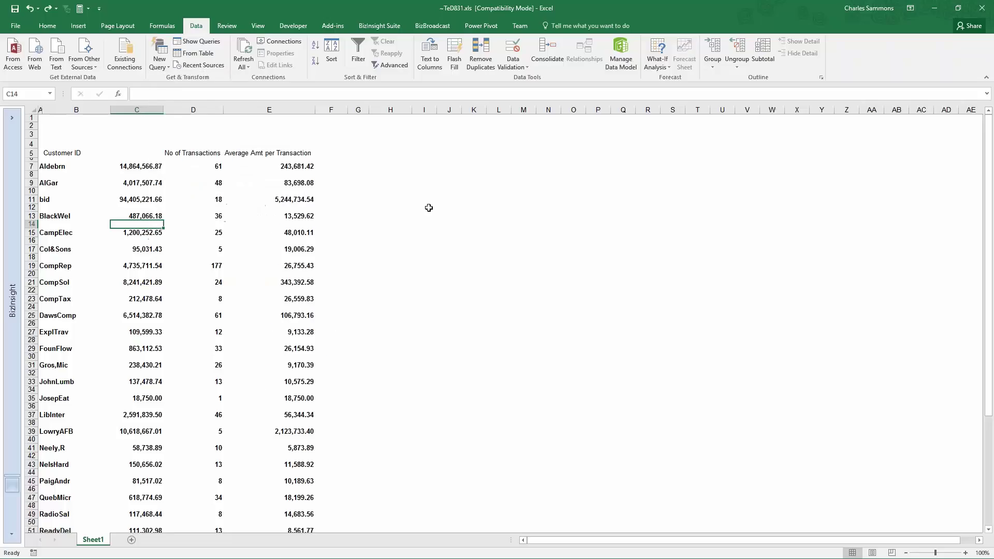
# Open BizInsight Query for cell C7 and choose SAGE500 as the data source
pyautogui.click(150, 167)
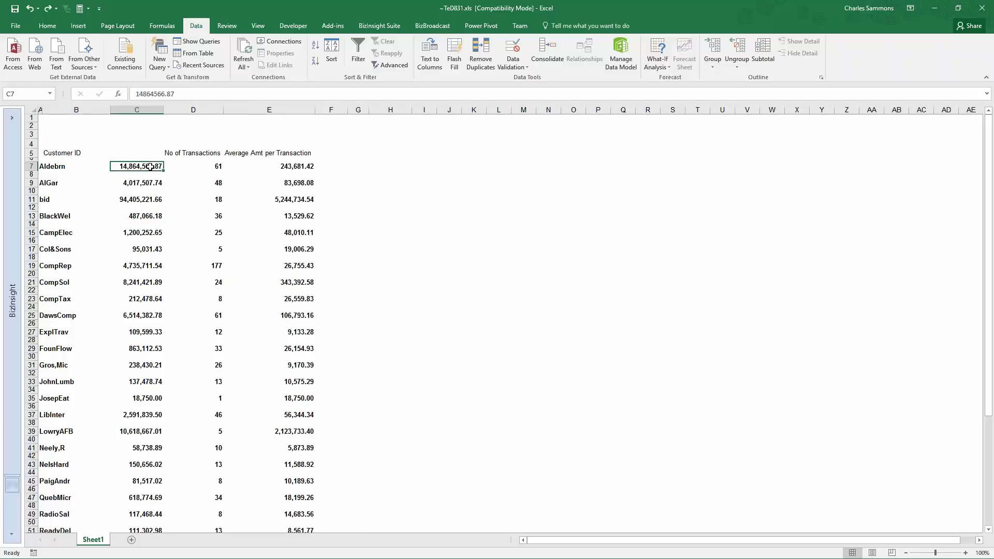
pyautogui.click(388, 25)
pyautogui.click(182, 48)
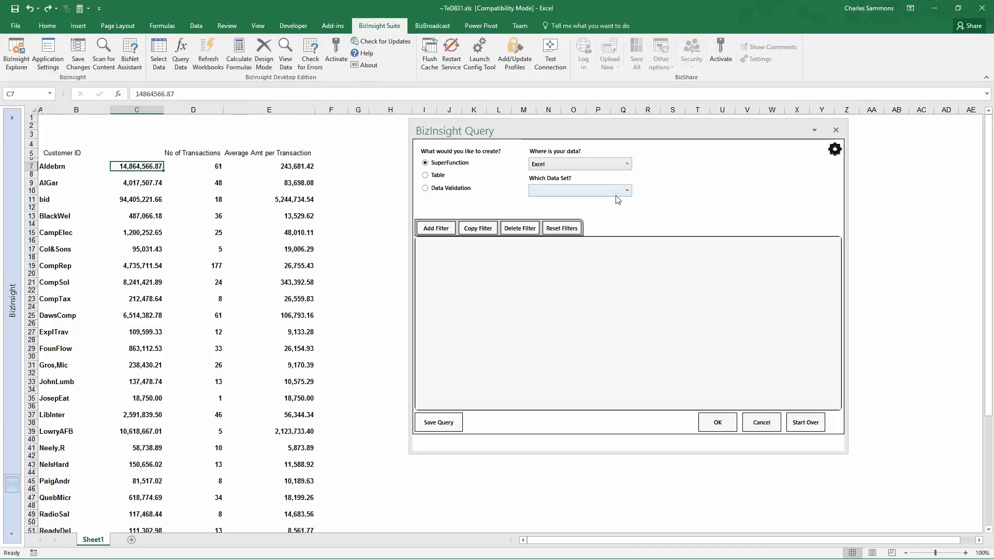
pyautogui.click(628, 165)
pyautogui.click(576, 194)
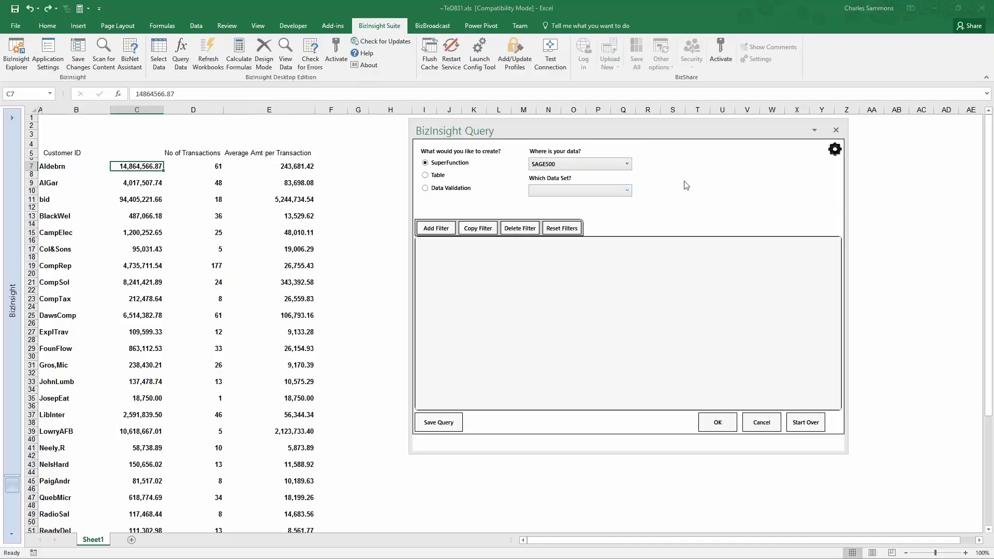
# Choose ARCustInvoiceSummary_InvDate as the query's data set
pyautogui.click(594, 179)
pyautogui.moveTo(641, 198); pyautogui.dragTo(638, 229)
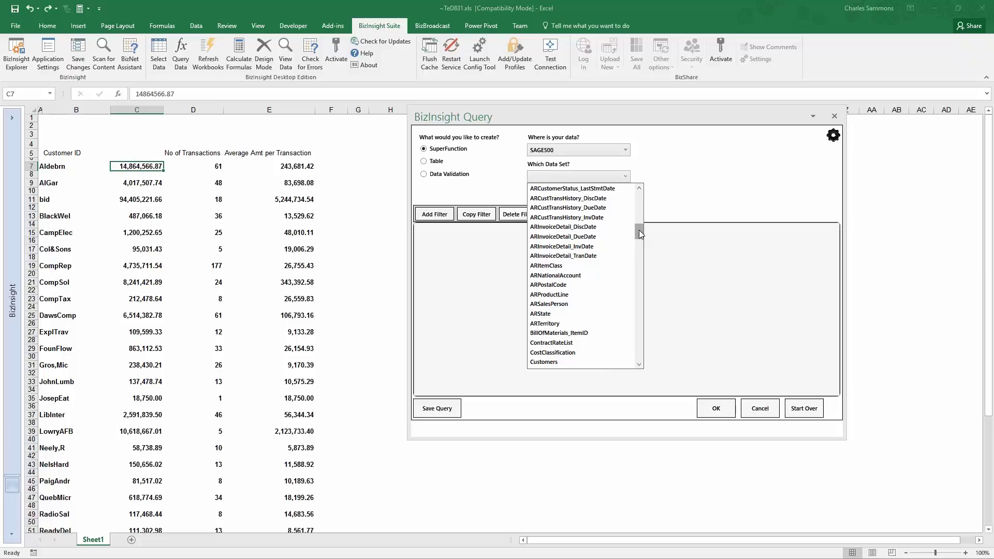
pyautogui.moveTo(639, 230); pyautogui.dragTo(638, 225)
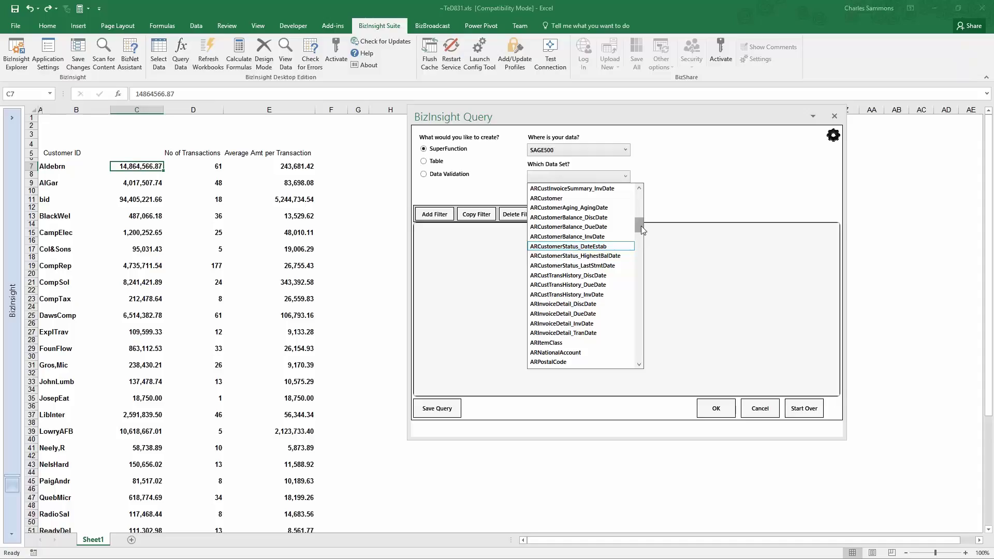
pyautogui.moveTo(640, 226); pyautogui.dragTo(640, 220)
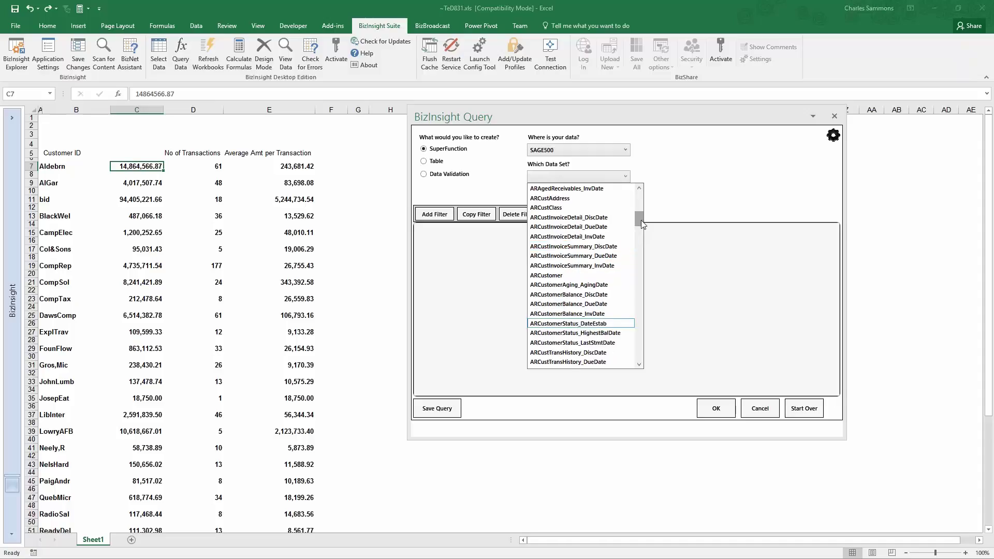
pyautogui.click(593, 266)
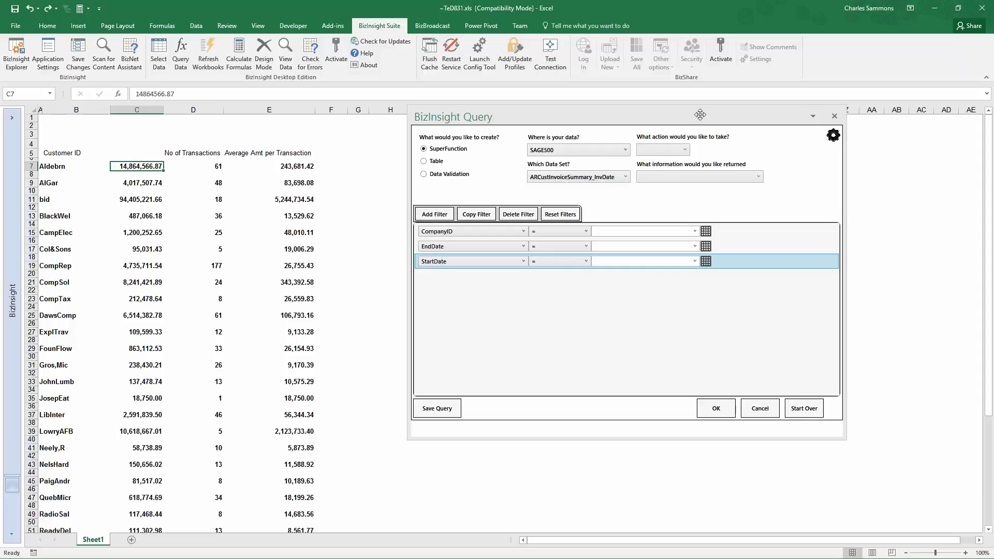
# Set the query to return the Sum of TransactionAmount, and close the query window
pyautogui.moveTo(700, 115); pyautogui.dragTo(707, 122)
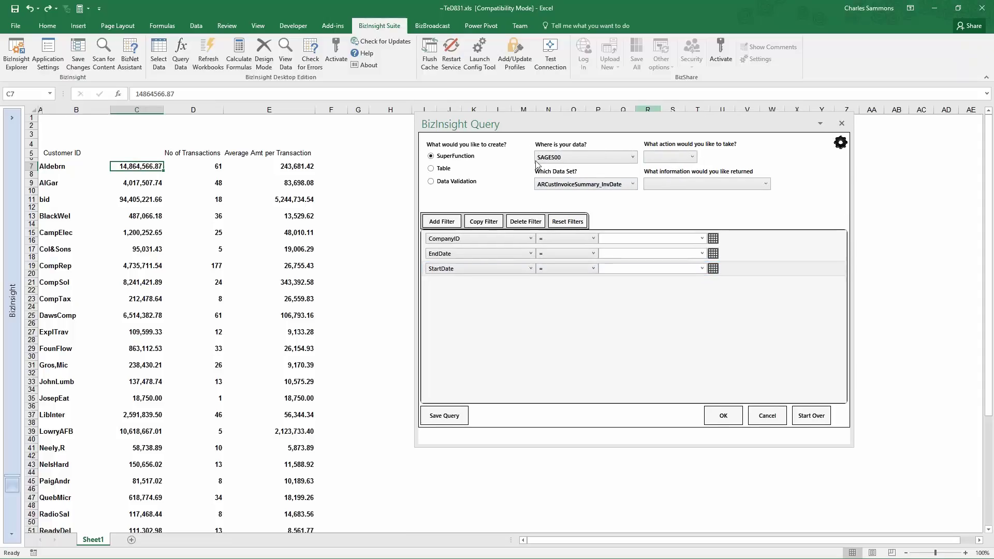
pyautogui.click(690, 158)
pyautogui.click(673, 170)
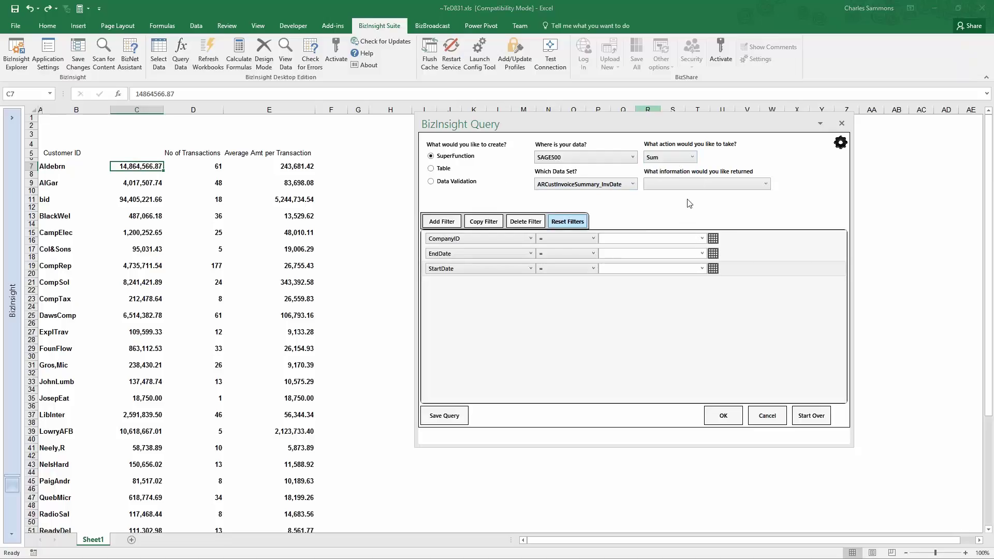
pyautogui.click(710, 185)
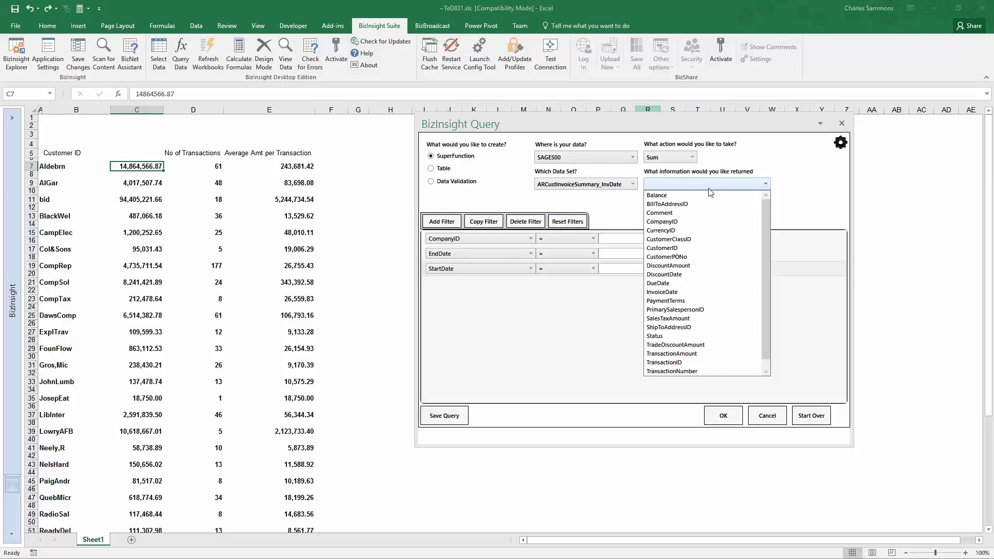
pyautogui.click(705, 354)
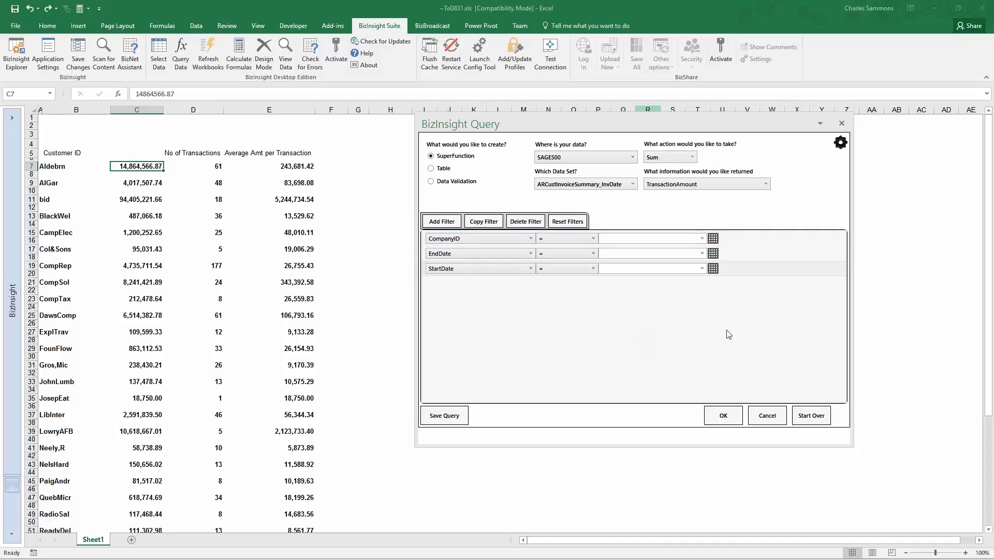
pyautogui.click(765, 417)
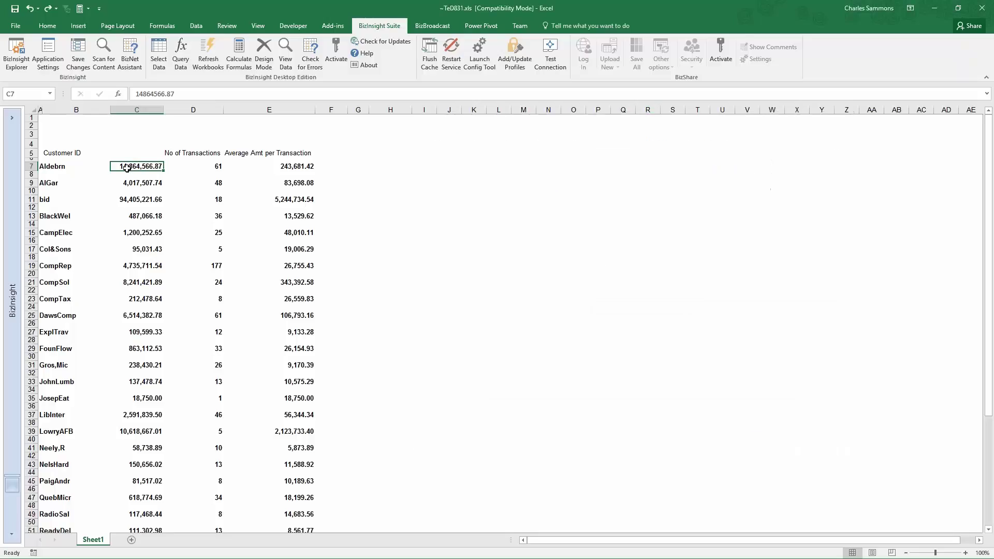
# Enter the labels "Start:" in cell B2 and "End:" in cell B3
pyautogui.click(96, 126)
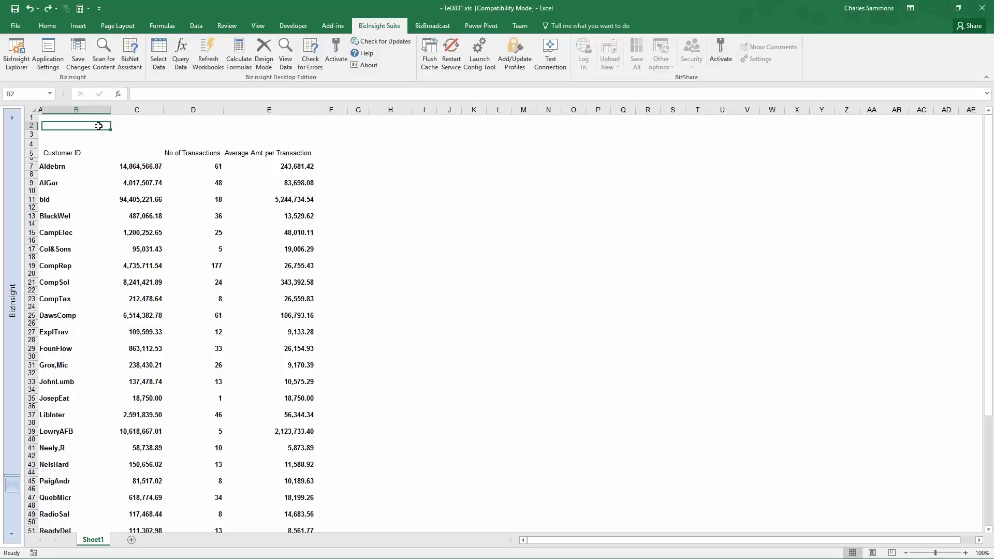
pyautogui.write('Start:')
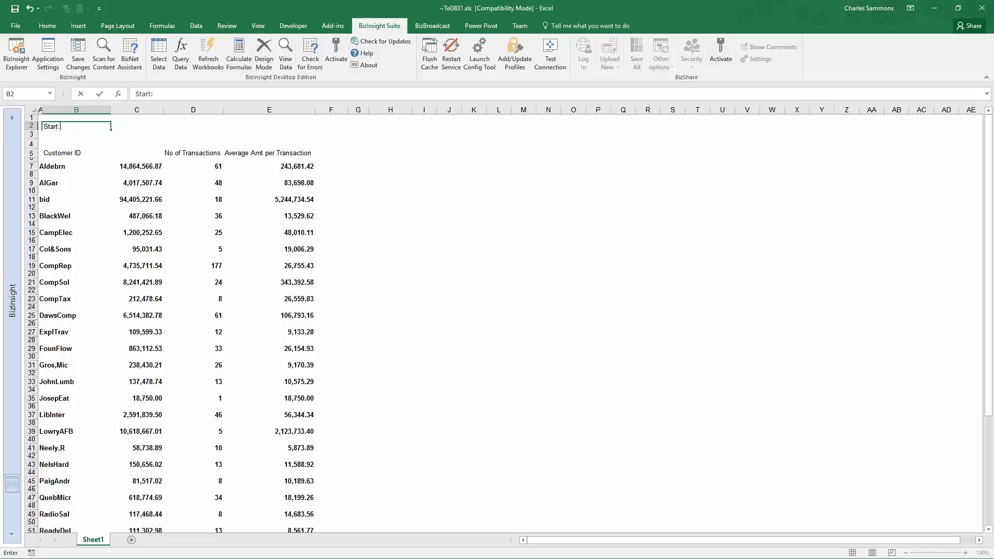
pyautogui.press('Return')
pyautogui.write('En')
pyautogui.write('d;')
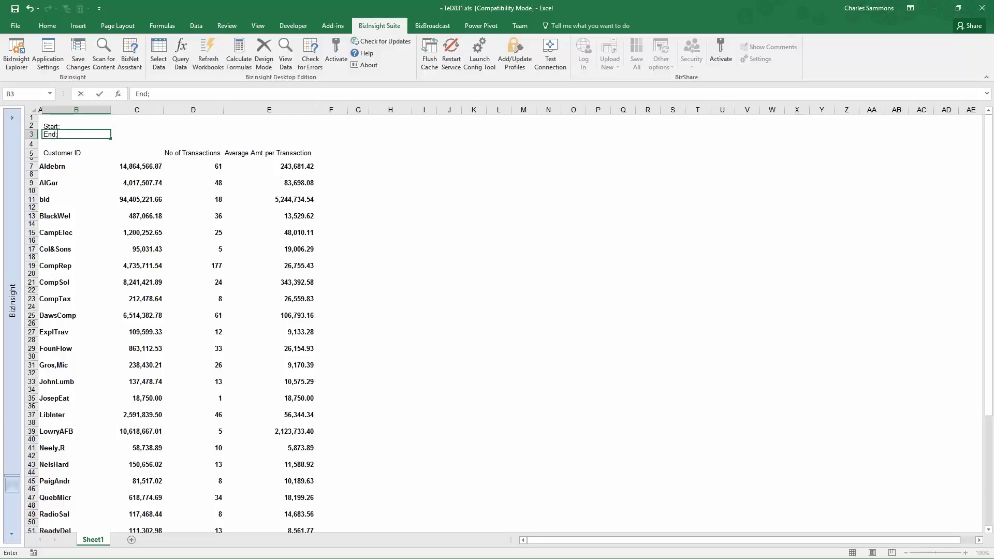
# Format the date cells C2:C3 with the Text number format
pyautogui.click(136, 127)
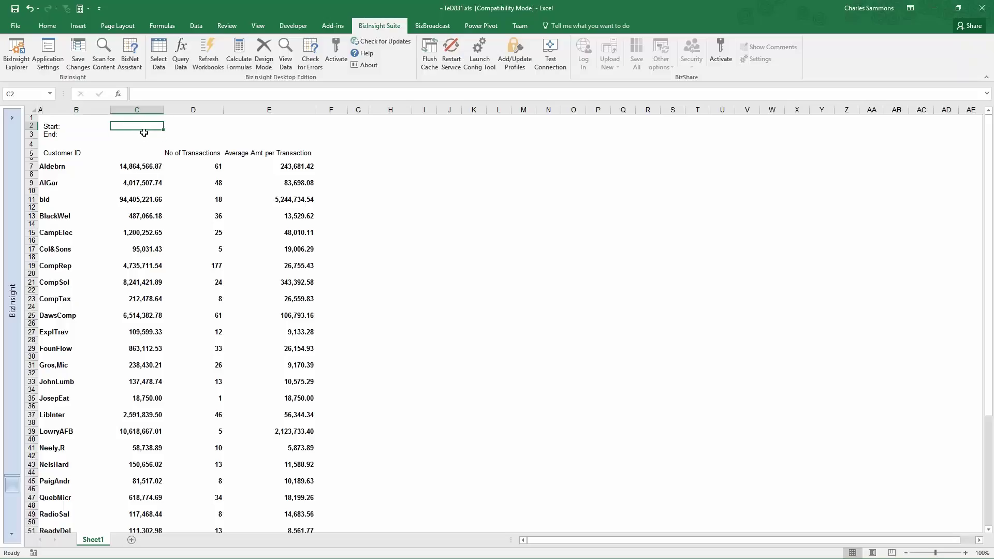
pyautogui.moveTo(137, 126); pyautogui.dragTo(144, 134)
pyautogui.rightClick(145, 132)
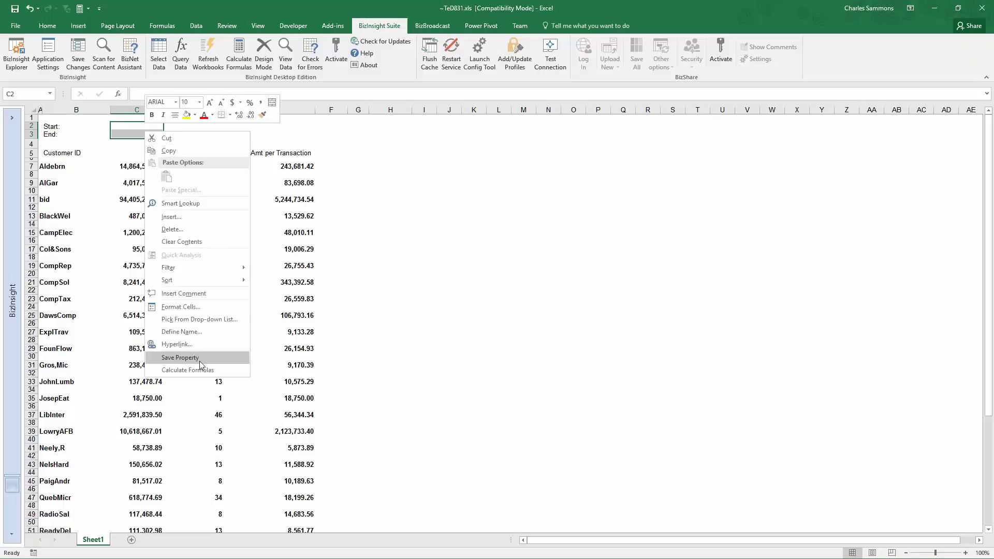
pyautogui.click(198, 307)
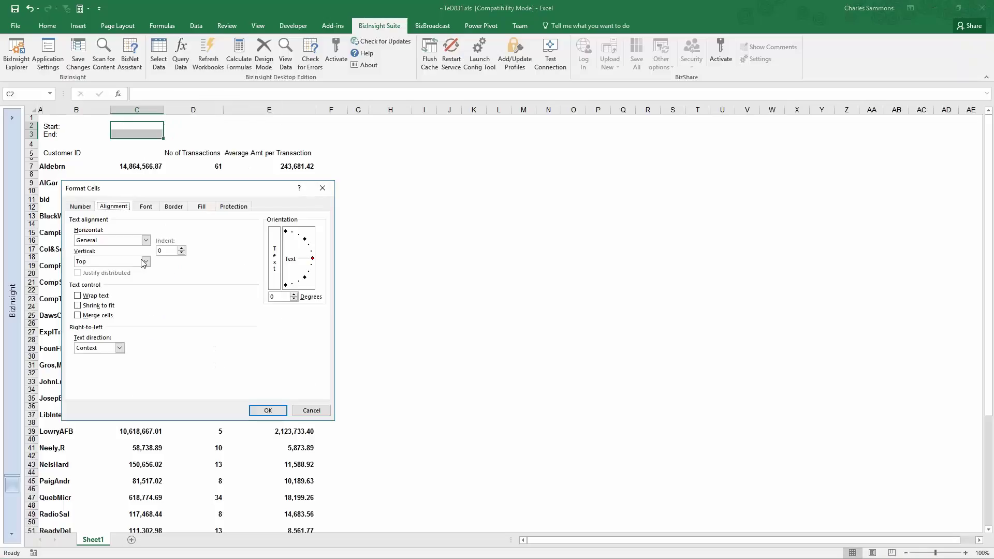
pyautogui.click(81, 207)
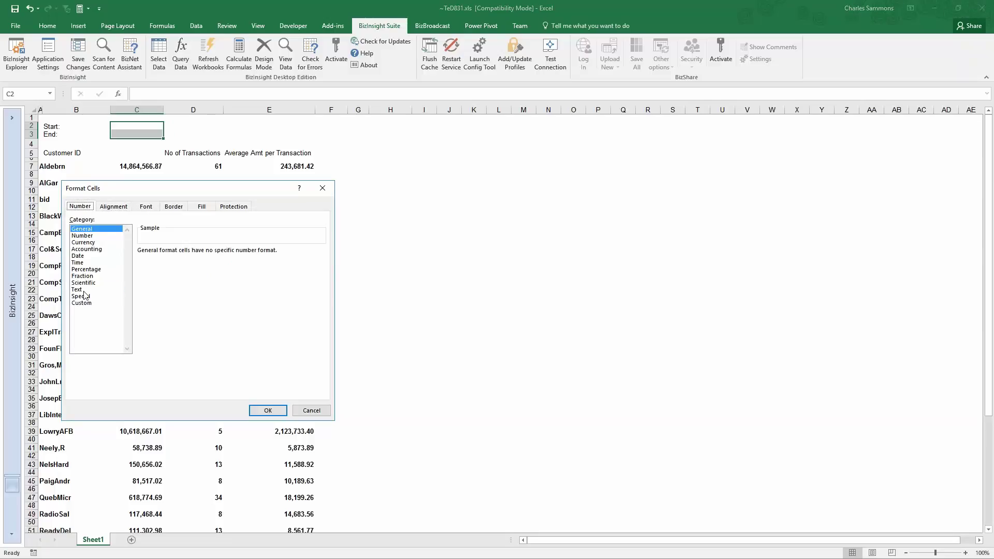
pyautogui.click(78, 290)
pyautogui.click(264, 411)
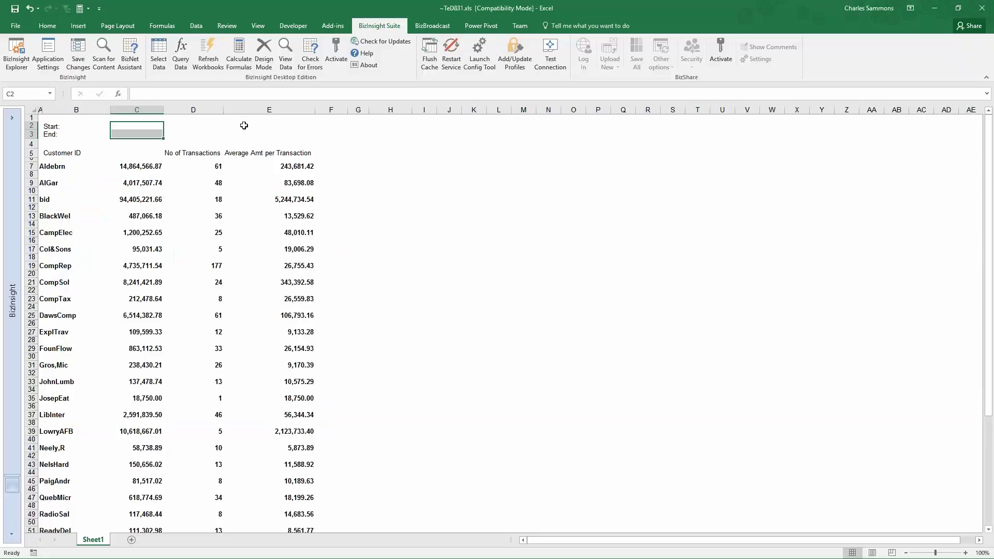
# Enter the start date 1/1/2000 in cell C2 and the end date 12/31/2016 in cell C3
pyautogui.click(133, 129)
pyautogui.write('1/1/2000')
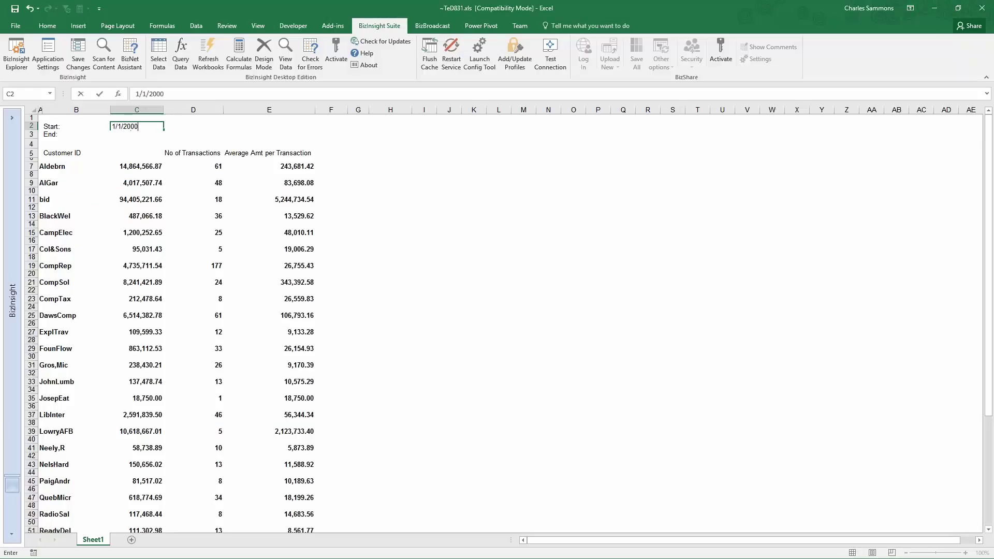
pyautogui.press('Return')
pyautogui.write('12/31/2016')
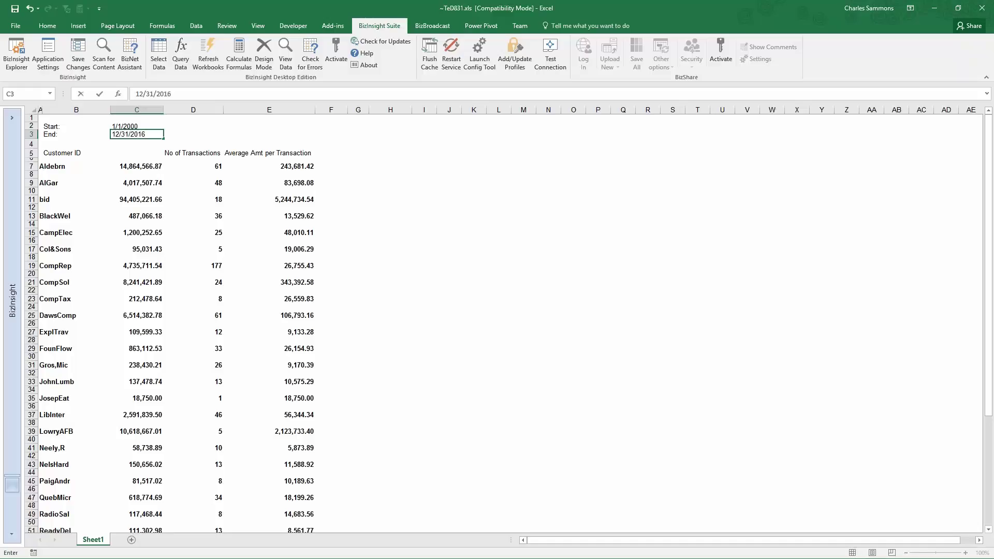
pyautogui.press('Return')
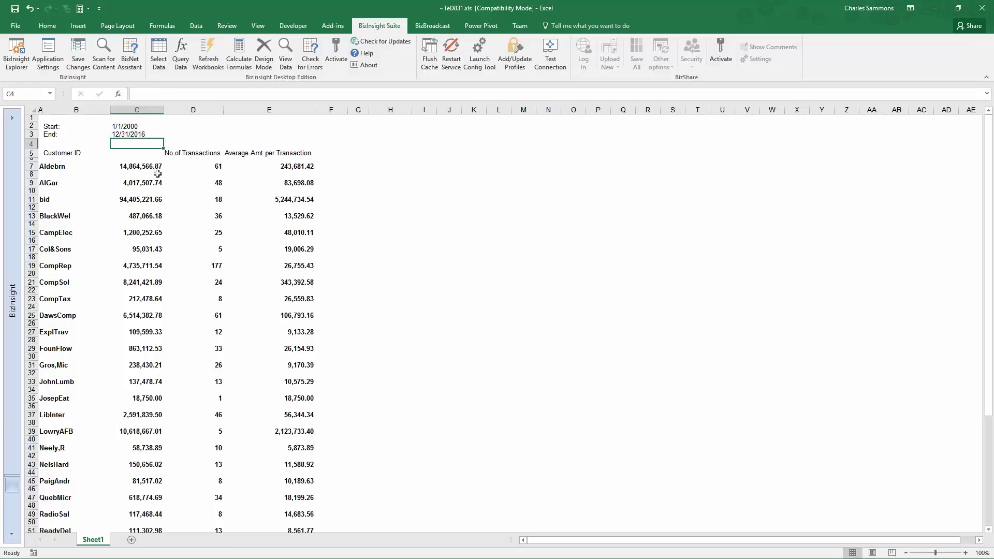
# Open the BizInsight query for cell C7 and set its CompanyID filter to SOA
pyautogui.click(151, 168)
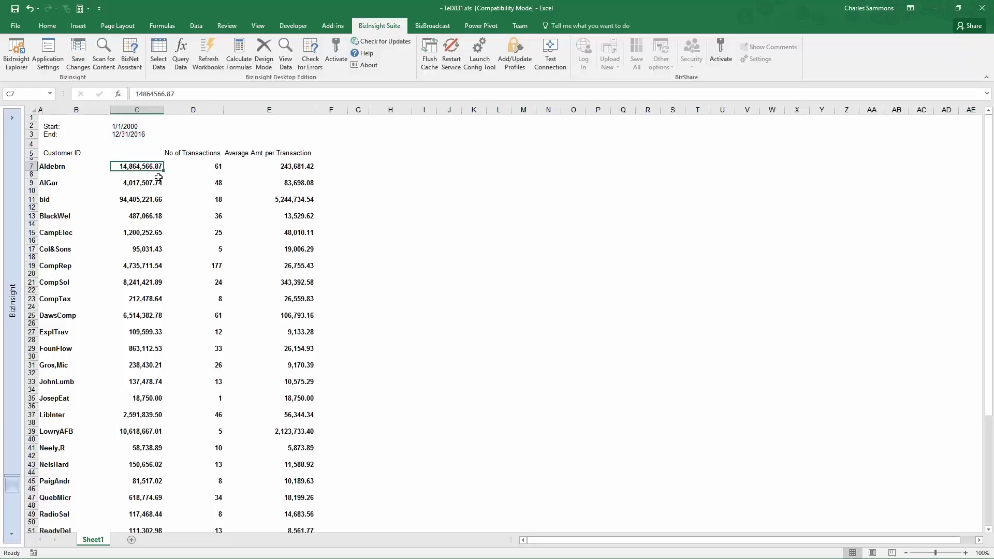
pyautogui.click(181, 54)
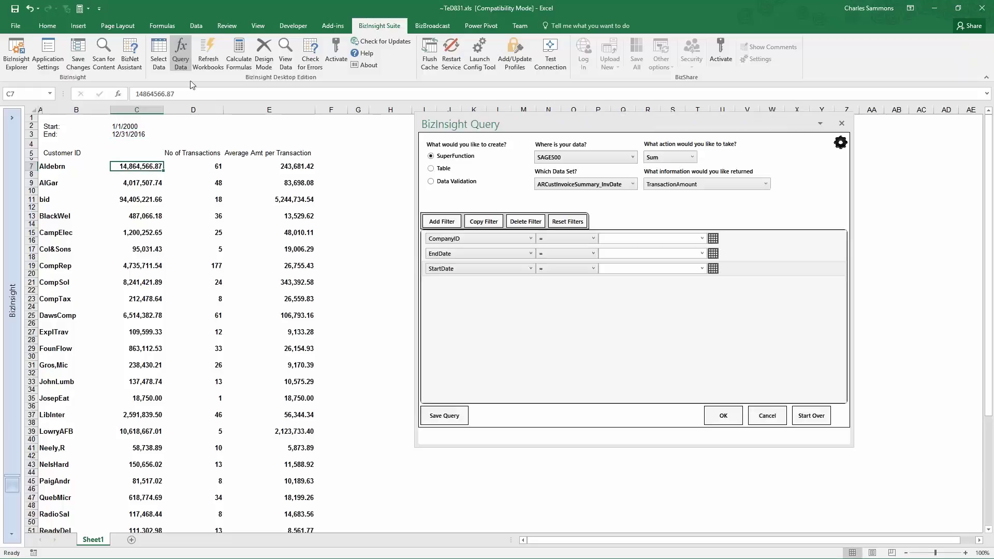
pyautogui.click(703, 239)
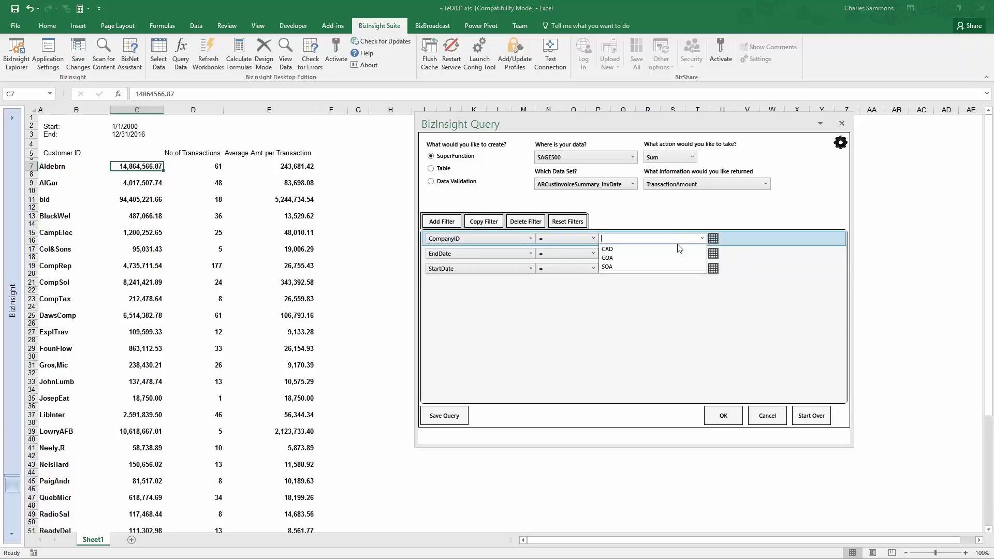
pyautogui.click(642, 267)
# Link the query's EndDate filter to cell C3 and its StartDate filter to cell C2
pyautogui.click(711, 253)
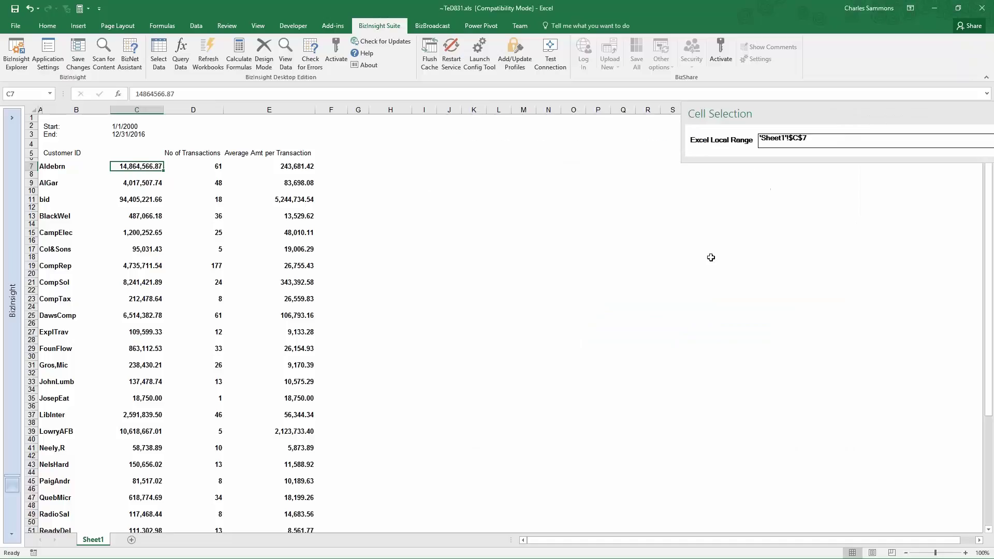
pyautogui.click(132, 134)
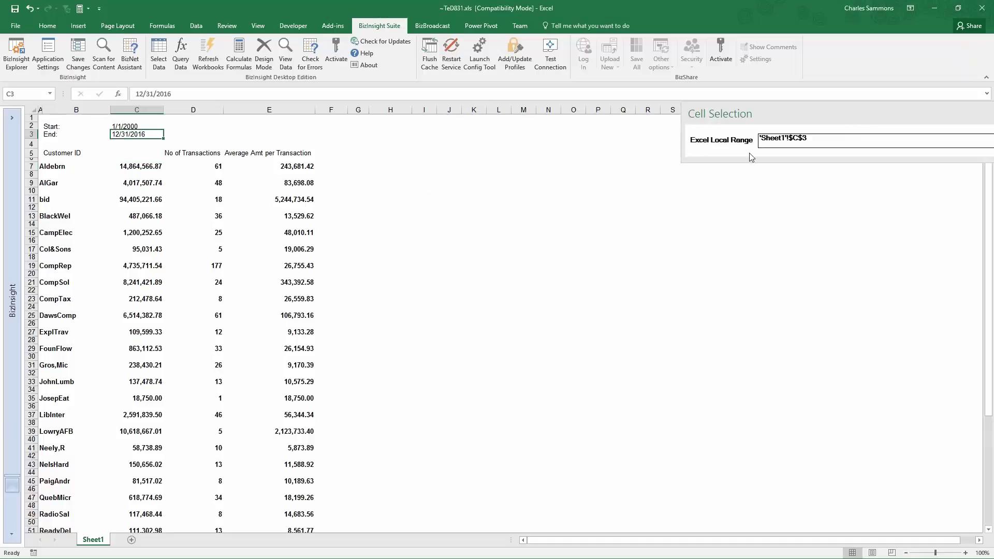
pyautogui.moveTo(818, 112); pyautogui.dragTo(607, 128)
pyautogui.click(796, 158)
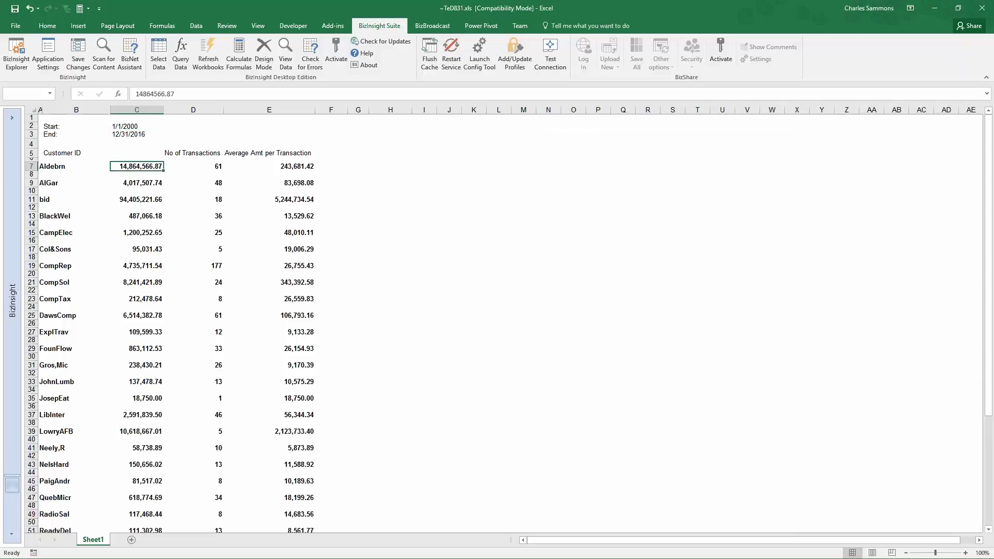
pyautogui.click(713, 269)
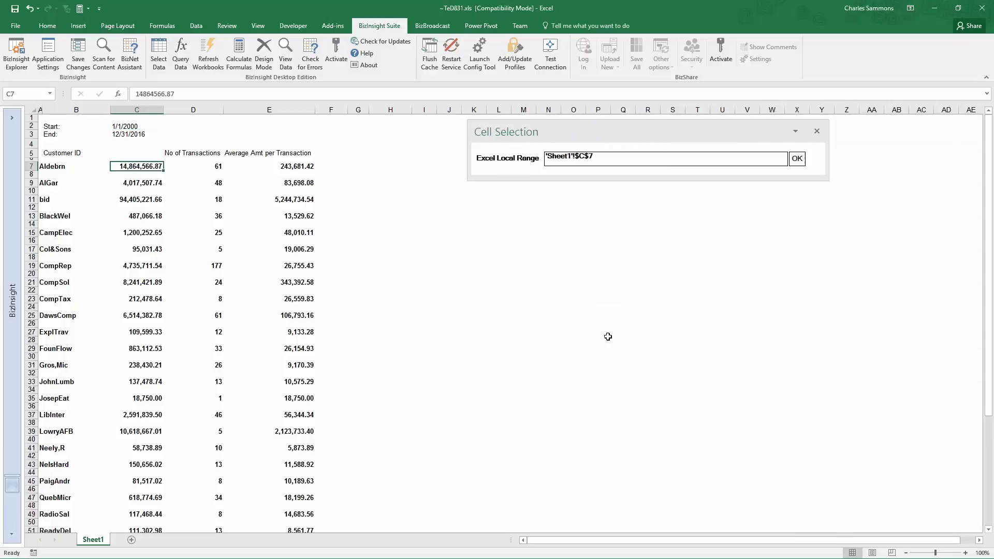
pyautogui.click(133, 134)
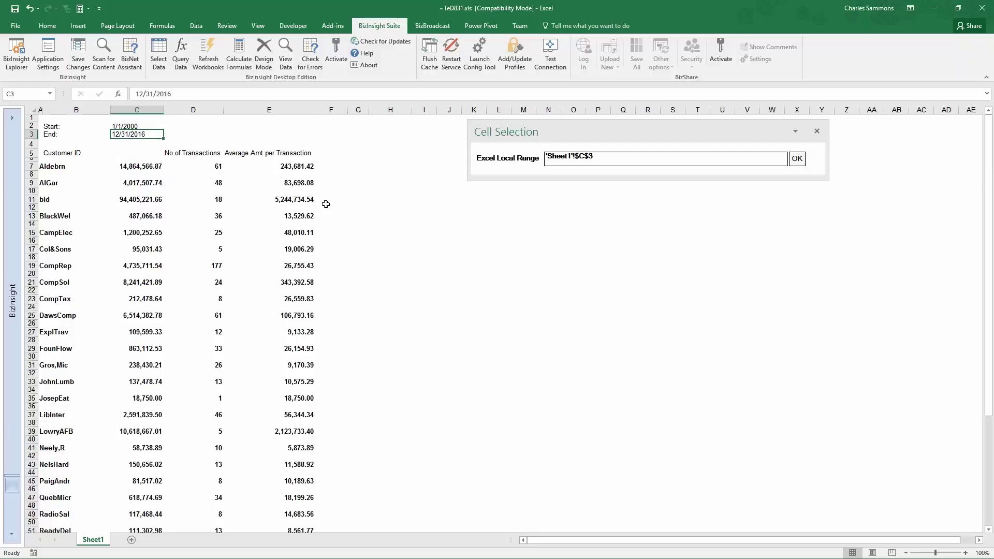
pyautogui.click(136, 128)
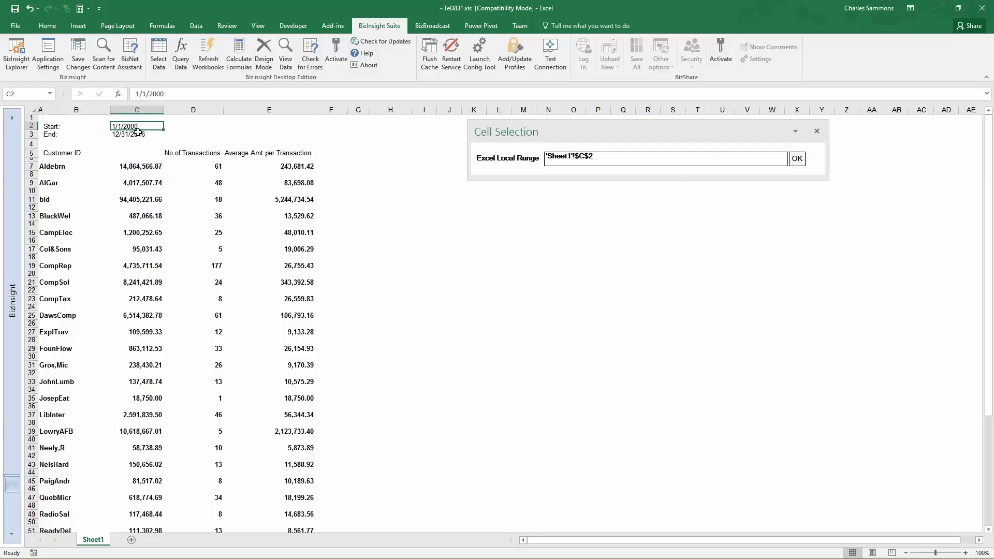
pyautogui.click(797, 159)
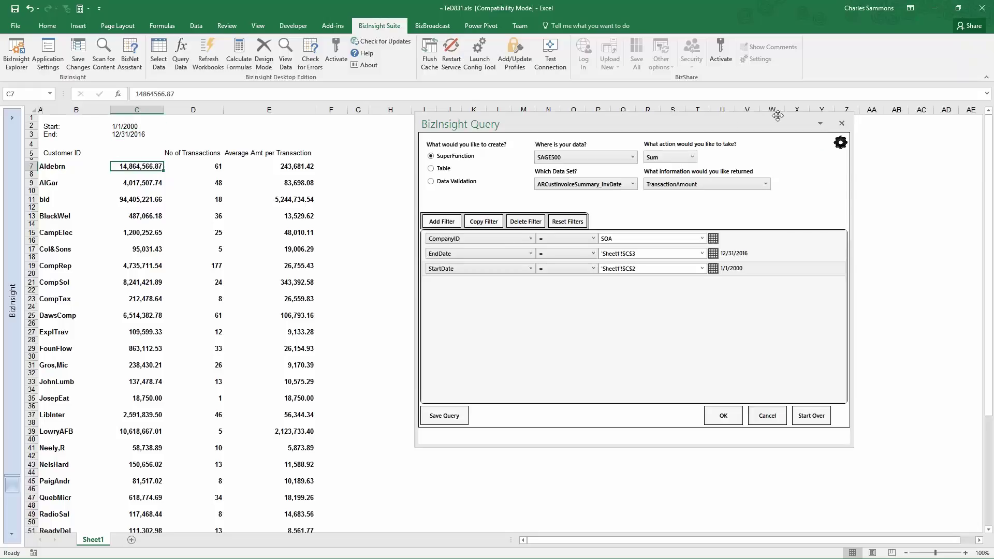
# Add a CustomerID filter with the equals operator to the query
pyautogui.moveTo(742, 125); pyautogui.dragTo(806, 137)
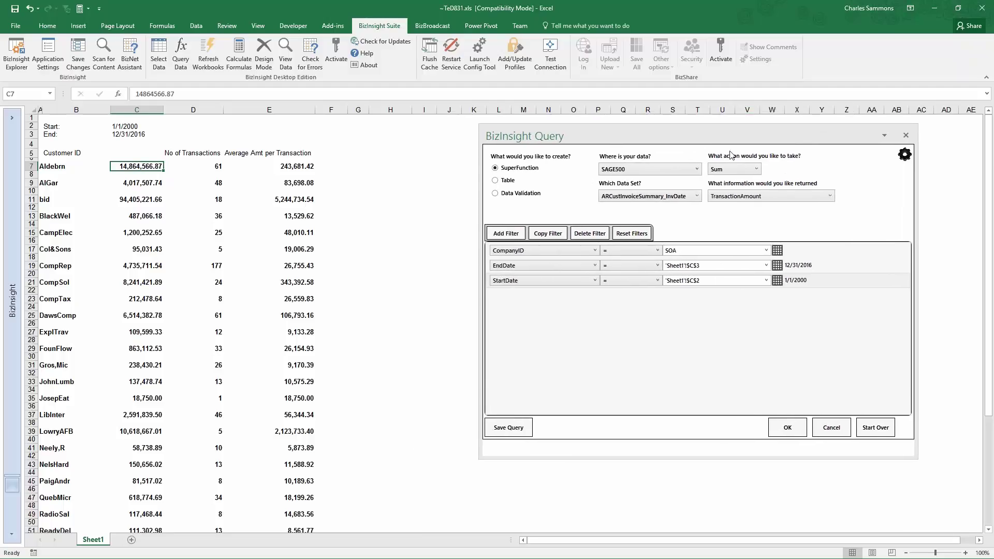
pyautogui.moveTo(718, 133); pyautogui.dragTo(663, 141)
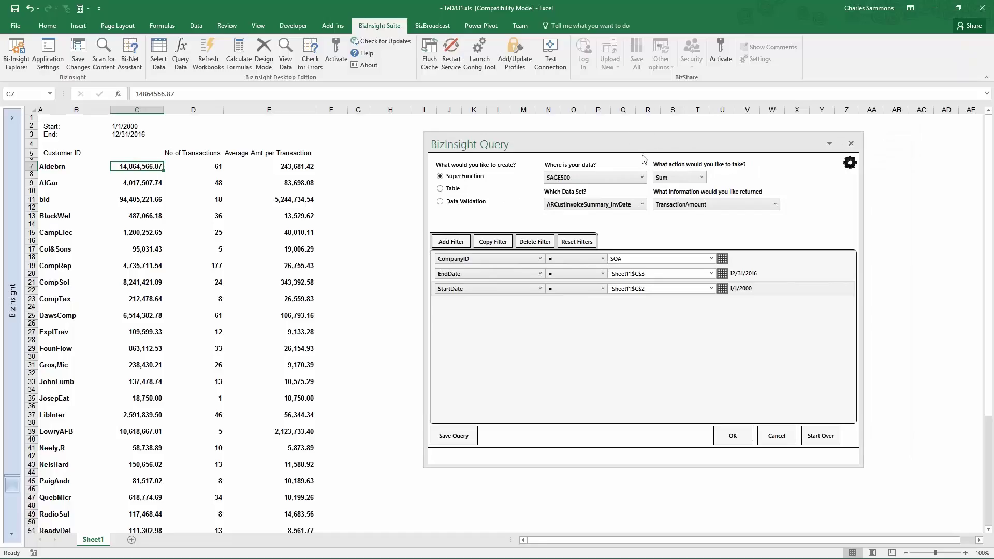
pyautogui.click(450, 241)
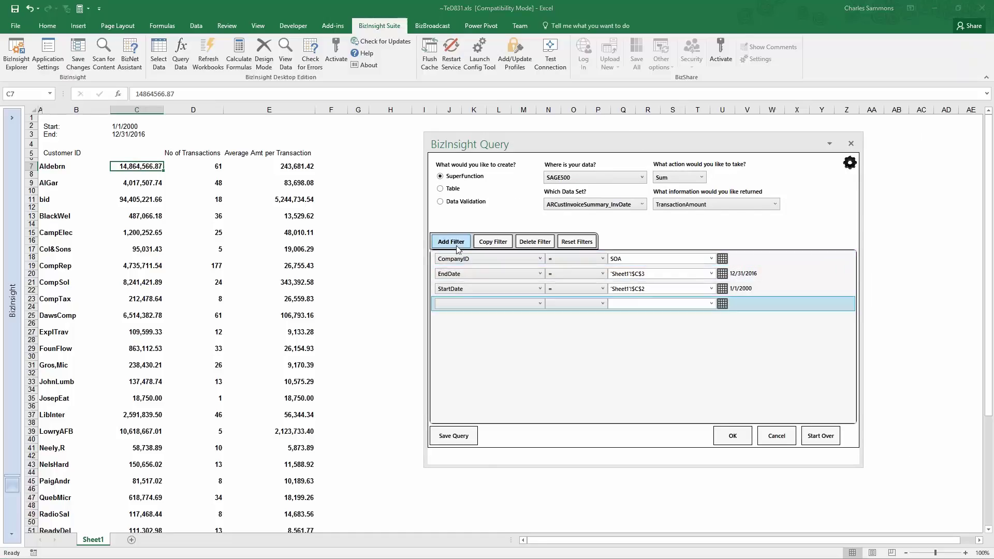
pyautogui.click(497, 303)
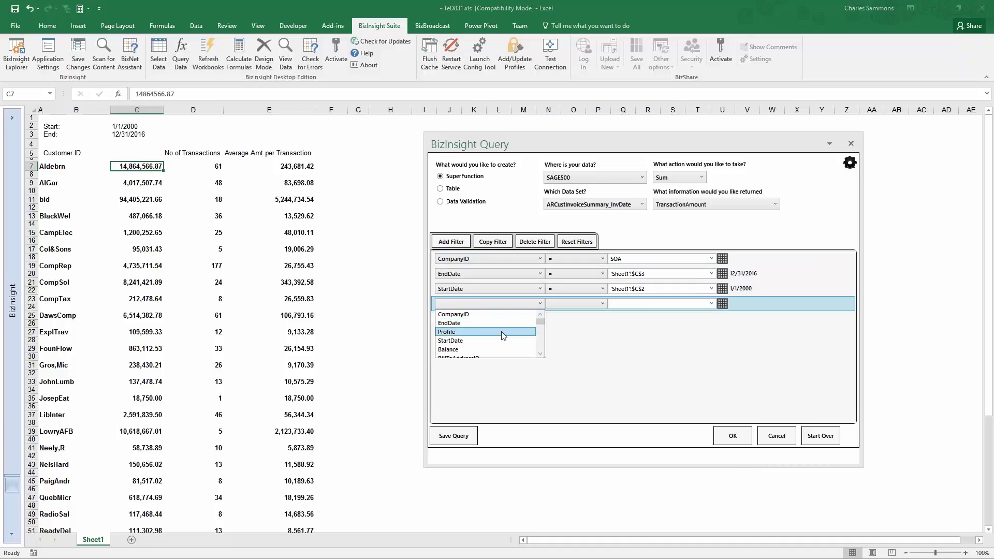
pyautogui.scroll(-3, 500, 329)
pyautogui.click(498, 314)
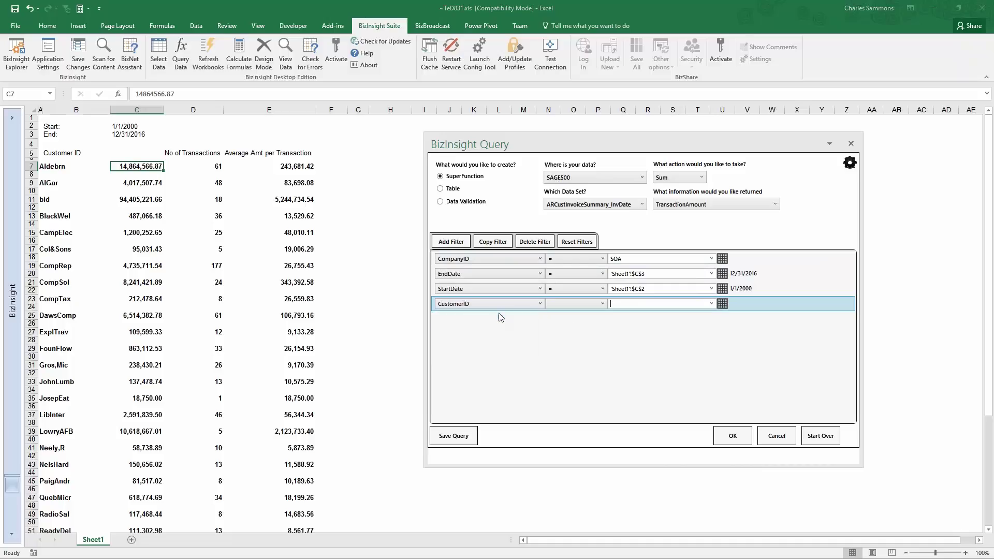
pyautogui.click(598, 306)
pyautogui.click(585, 315)
# Try linking the CustomerID filter to cell B7 with the column absolute and the row relative ($B7)
pyautogui.click(723, 304)
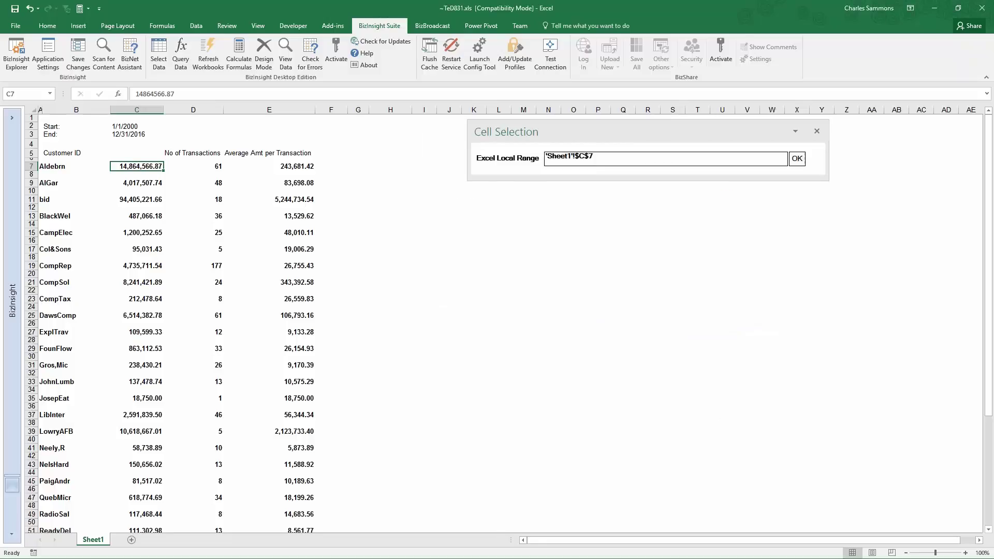
pyautogui.moveTo(661, 127); pyautogui.dragTo(674, 139)
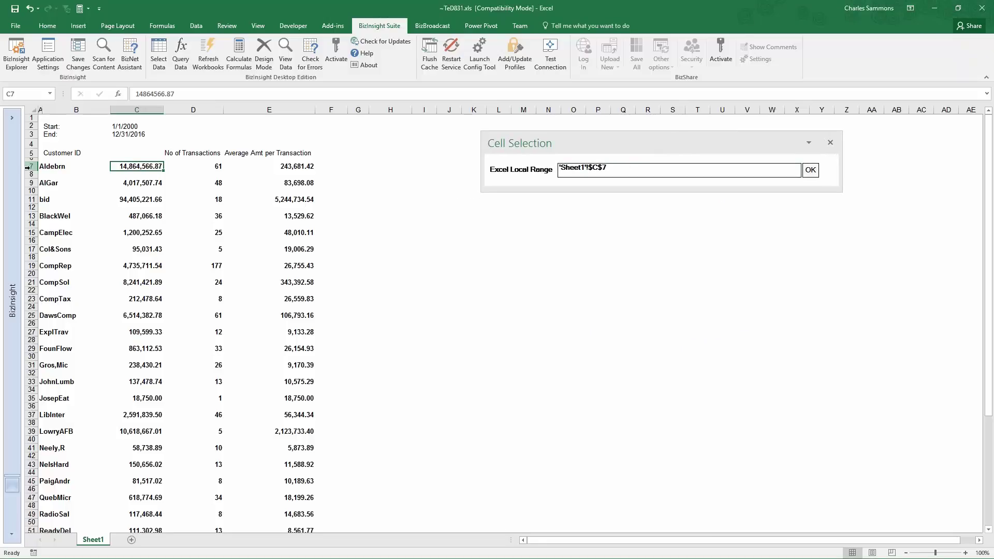
pyautogui.click(62, 166)
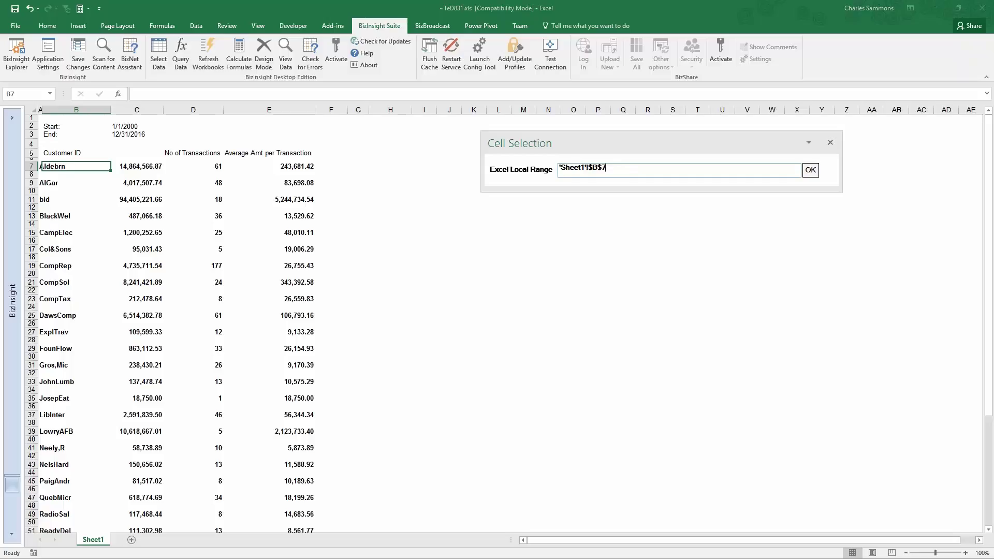
pyautogui.press('Left')
pyautogui.press('BackSpace')
pyautogui.click(810, 171)
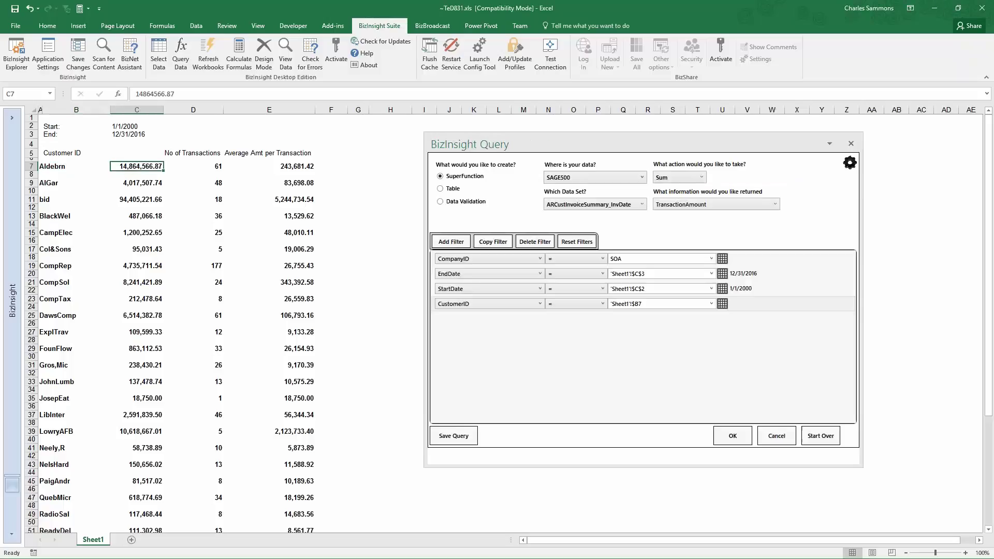
# Relink the CustomerID filter to cell A7 with the column absolute and the row relative ($A7)
pyautogui.click(722, 303)
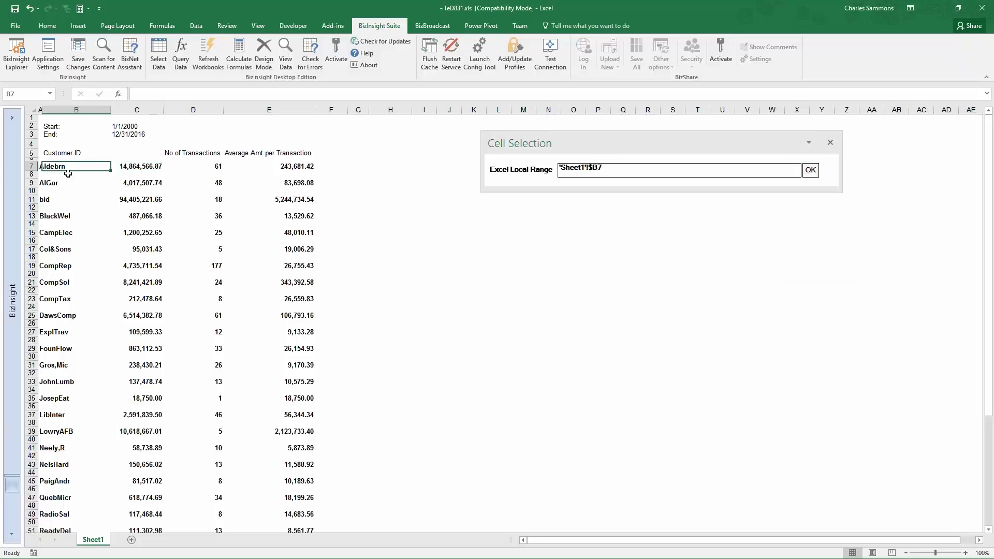
pyautogui.click(40, 166)
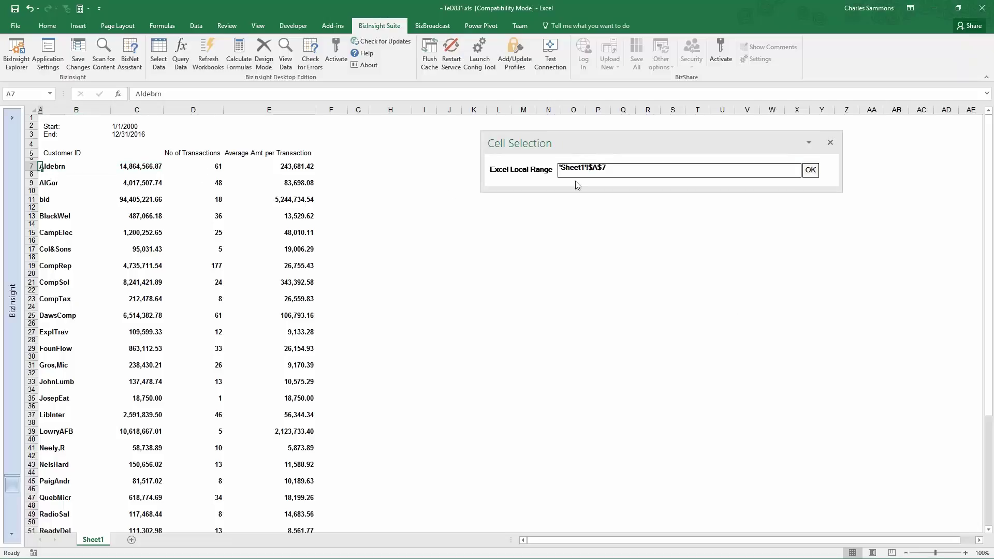
pyautogui.click(623, 167)
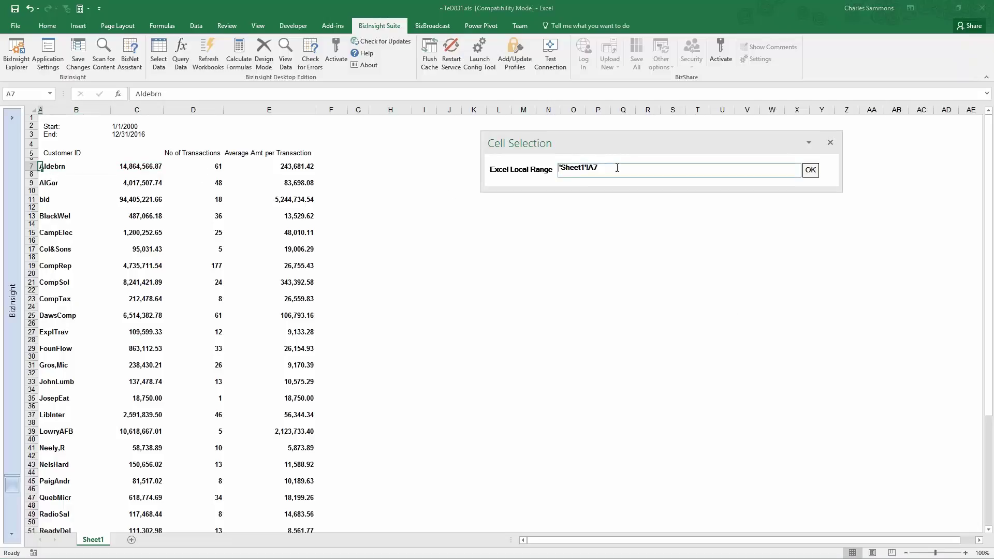
pyautogui.press('F4')
pyautogui.click(814, 172)
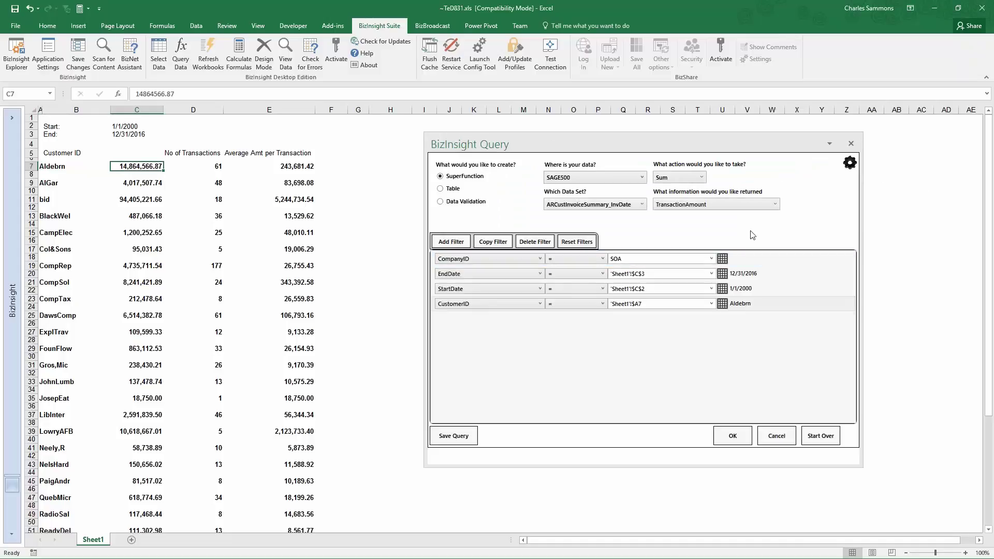
# Insert the finished query formula into target cell C7, overwriting its current contents
pyautogui.click(734, 437)
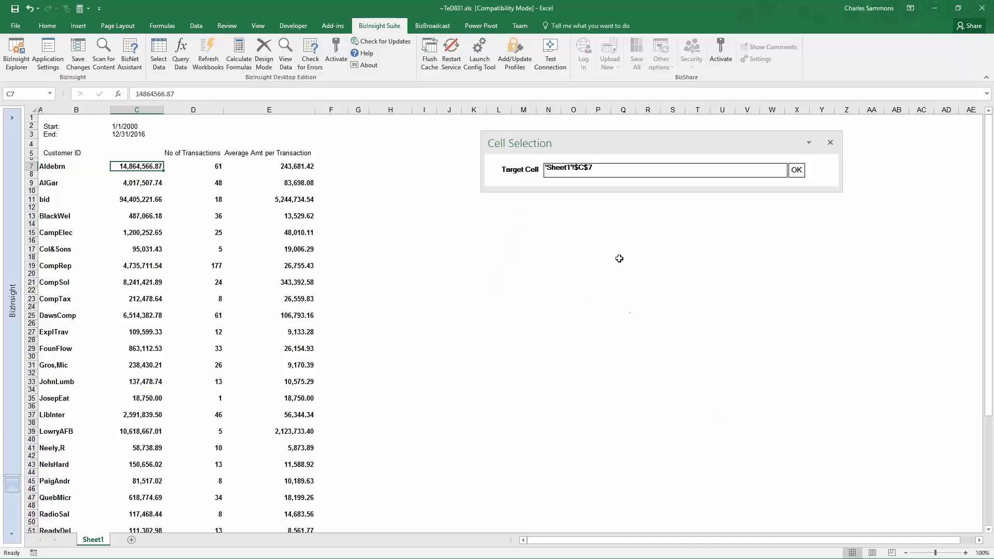
pyautogui.click(144, 184)
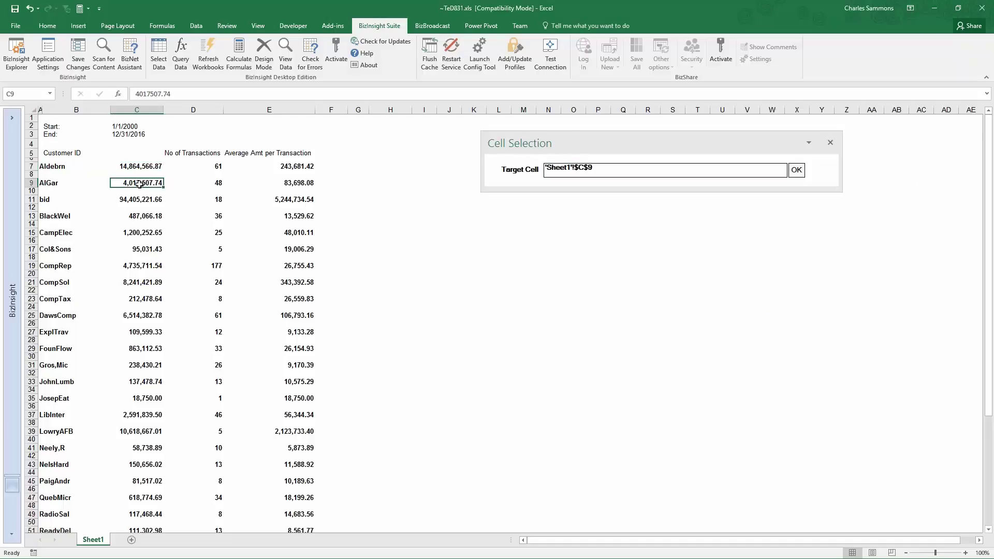
pyautogui.click(134, 232)
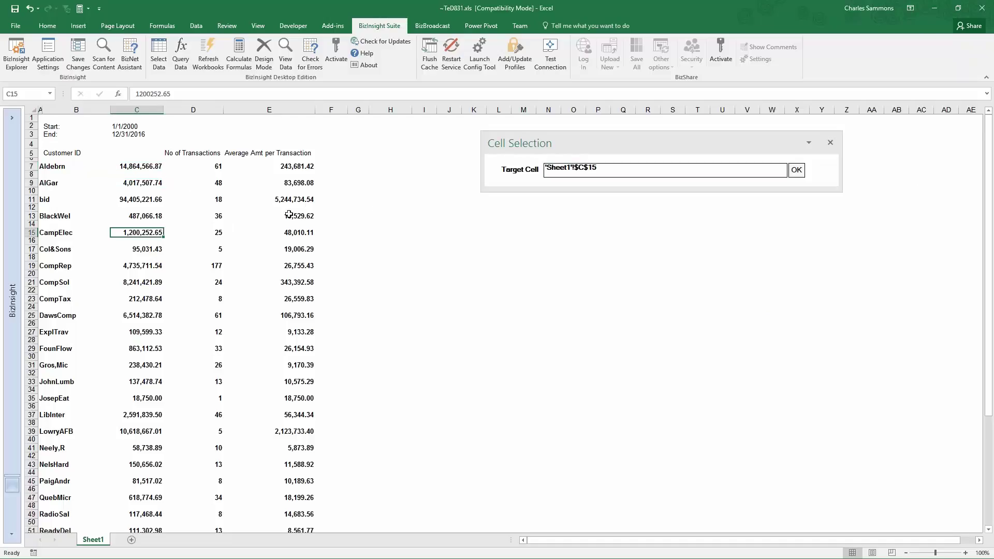
pyautogui.click(146, 184)
pyautogui.click(221, 184)
pyautogui.click(286, 188)
pyautogui.click(293, 167)
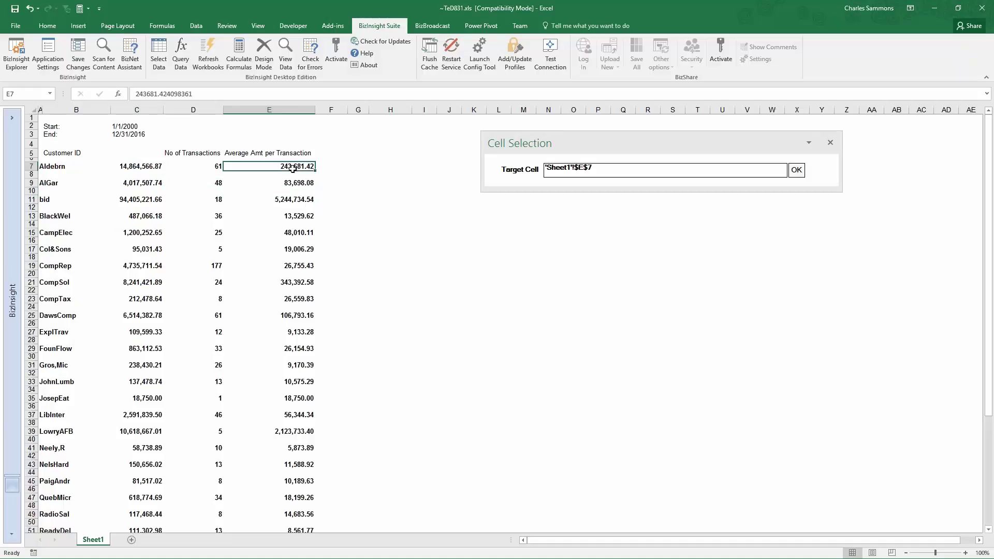
pyautogui.click(144, 166)
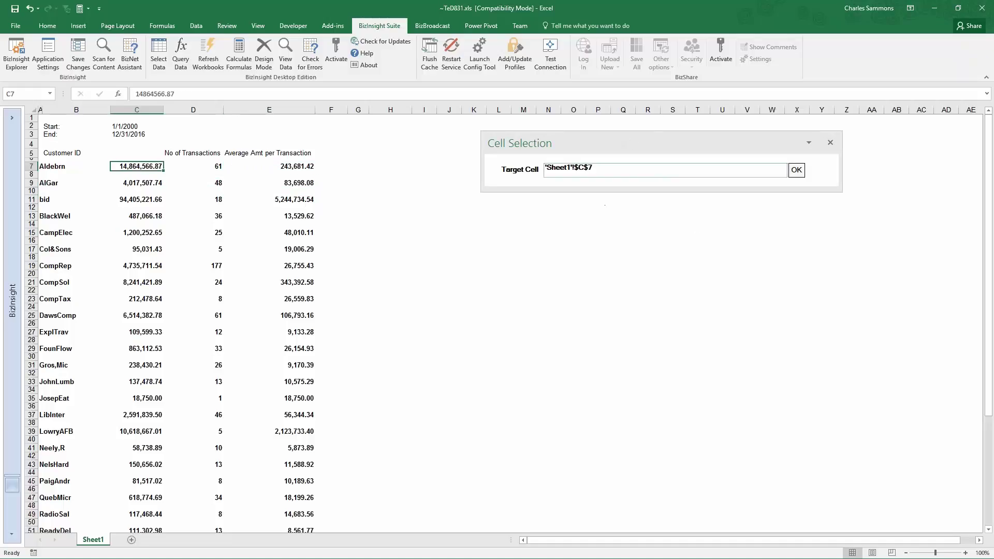
pyautogui.click(796, 170)
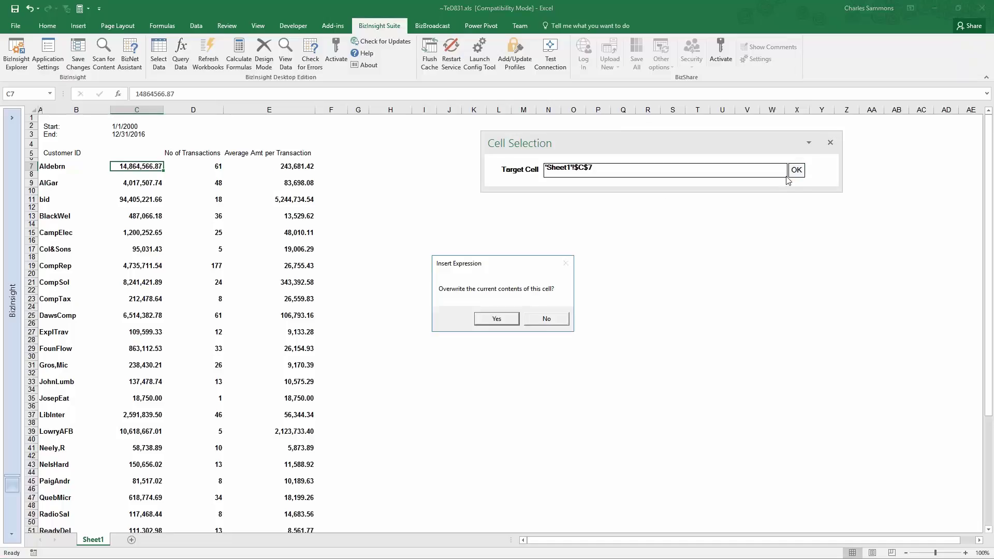
pyautogui.click(496, 319)
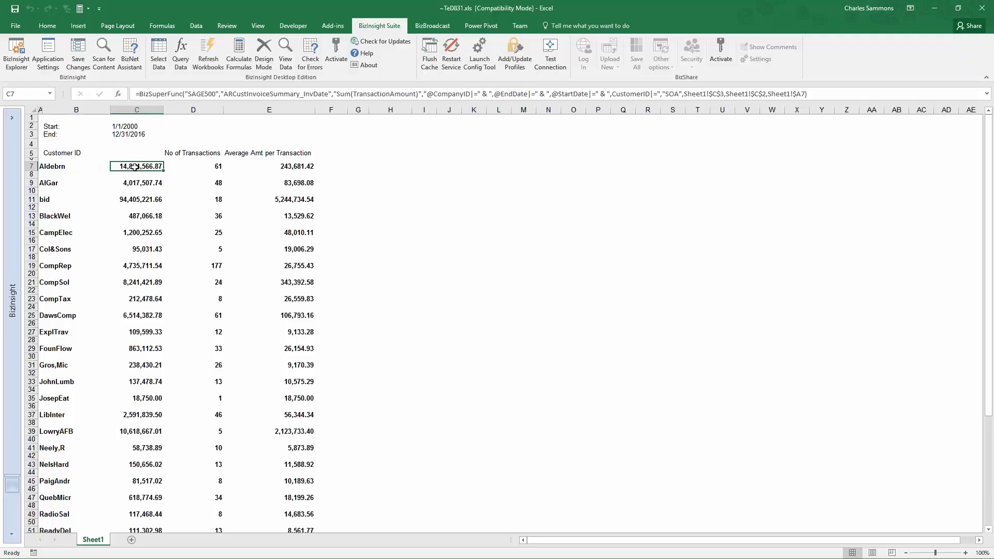
# Examine the formula in cell C7 against the contents of the total in cell C9
pyautogui.press('Down')
pyautogui.press('Down')
pyautogui.press('Down')
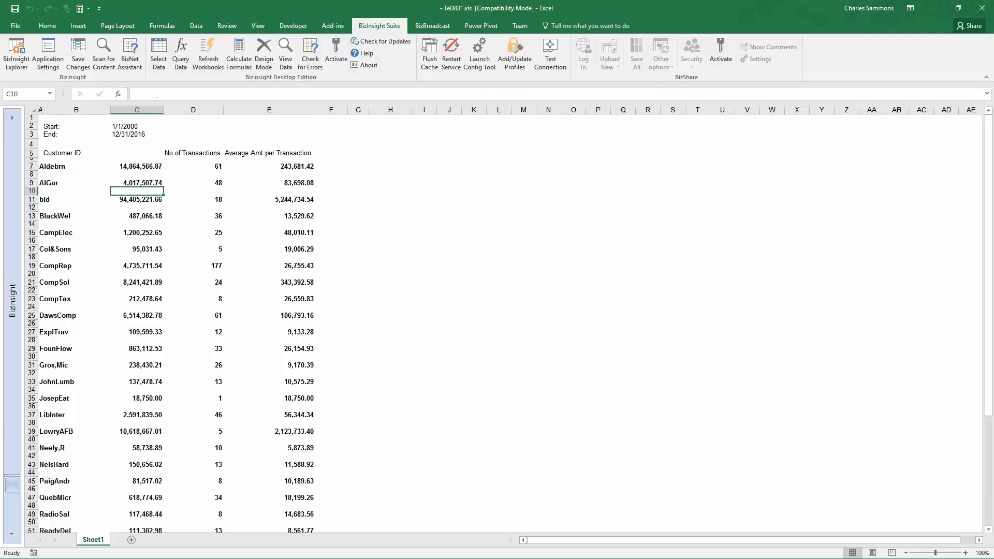
pyautogui.click(141, 181)
pyautogui.click(143, 162)
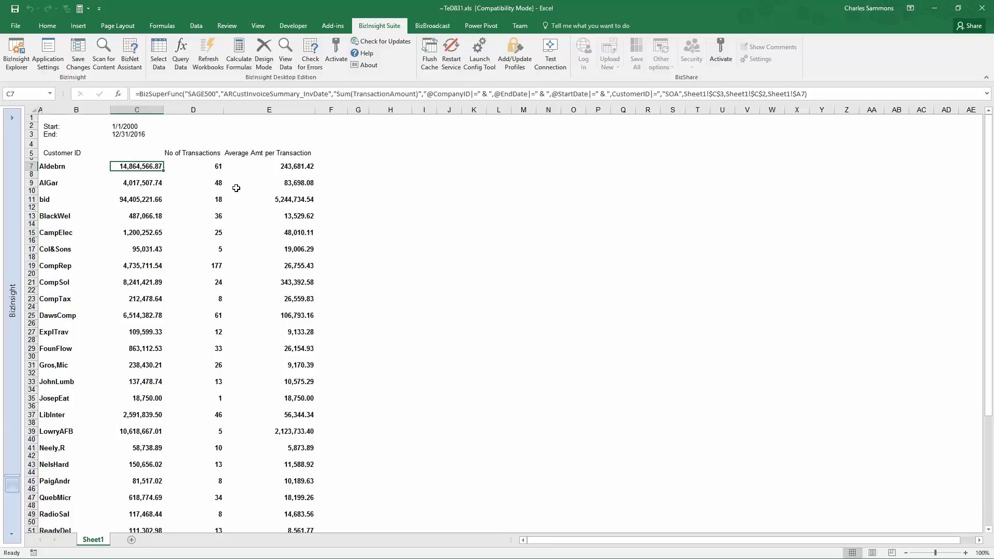
pyautogui.click(144, 184)
# Run a BizInsight drilldown on the total in cell C7 and review its transaction rows down to the end
pyautogui.click(140, 167)
pyautogui.rightClick(142, 168)
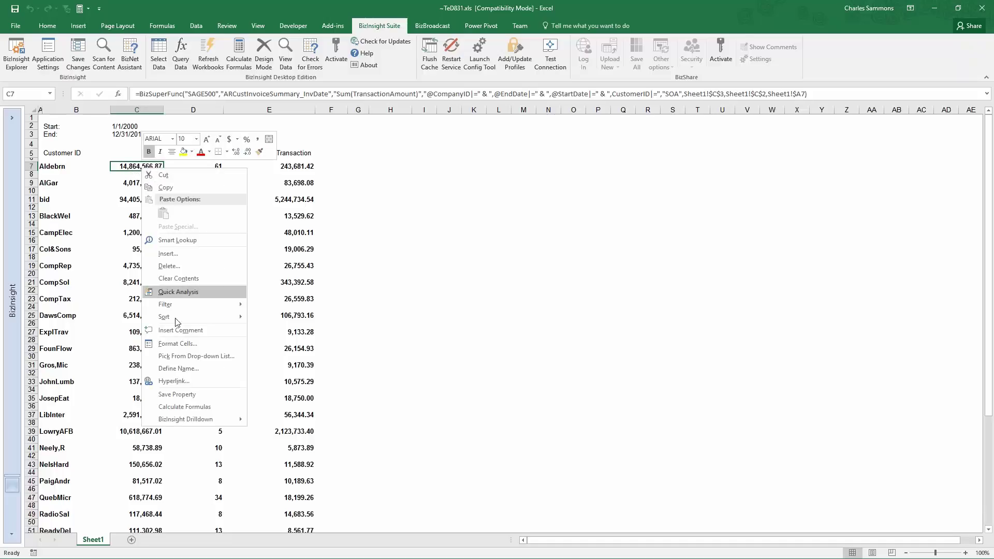
pyautogui.moveTo(194, 420)
pyautogui.click(282, 421)
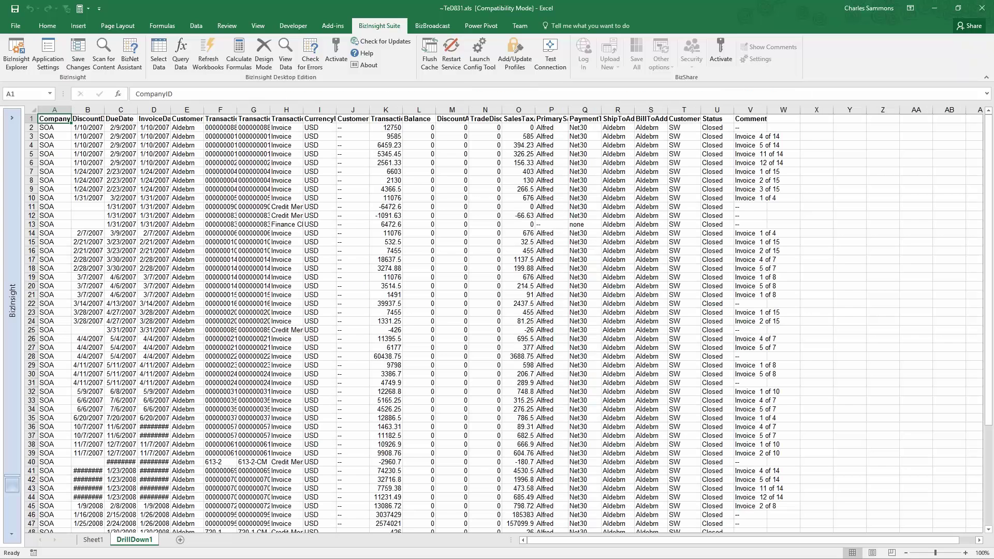
pyautogui.scroll(-13, 479, 249)
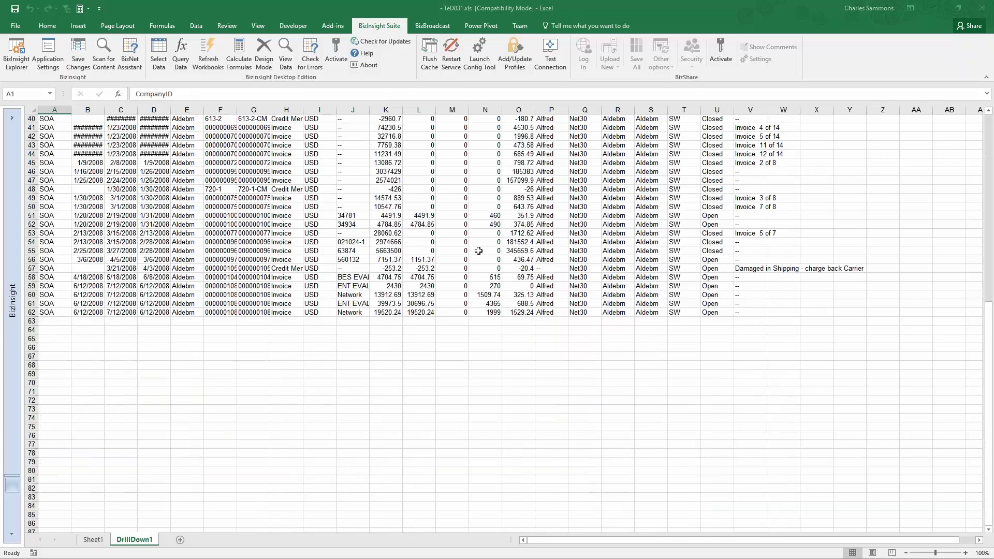
# Delete the DrillDown1 sheet from the workbook
pyautogui.scroll(13, 479, 249)
pyautogui.rightClick(136, 539)
pyautogui.click(161, 432)
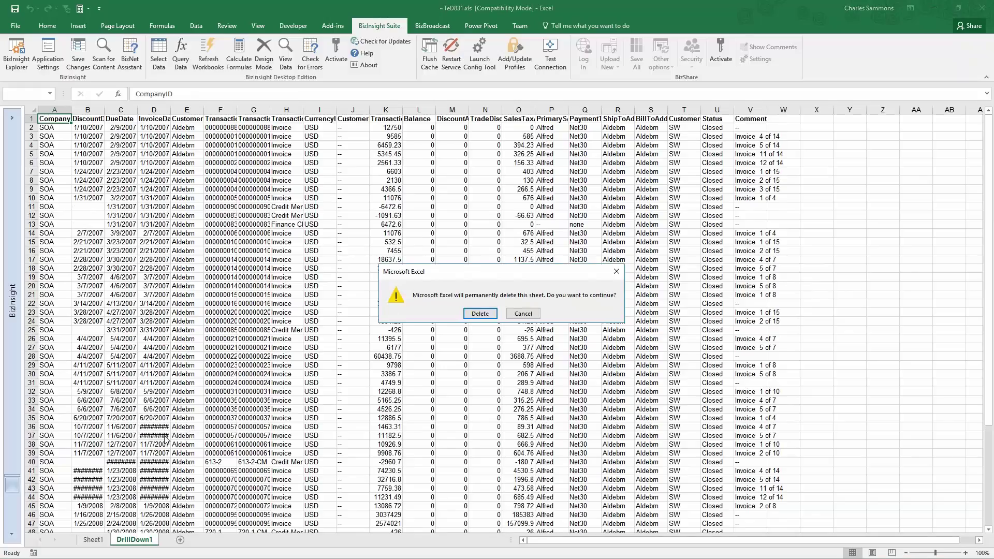
pyautogui.click(477, 314)
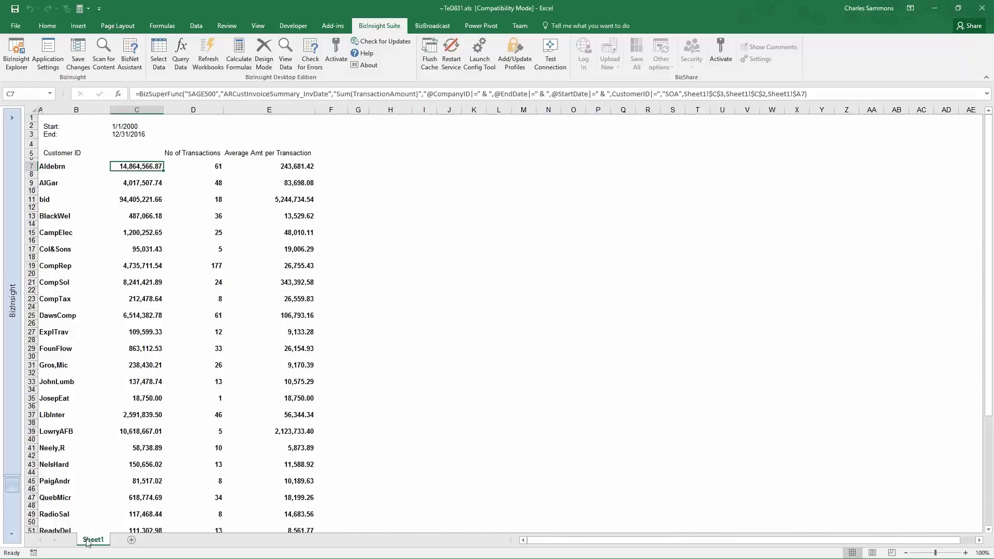
# Run a BizInsight pivot table drilldown on the total in cell C7
pyautogui.rightClick(148, 165)
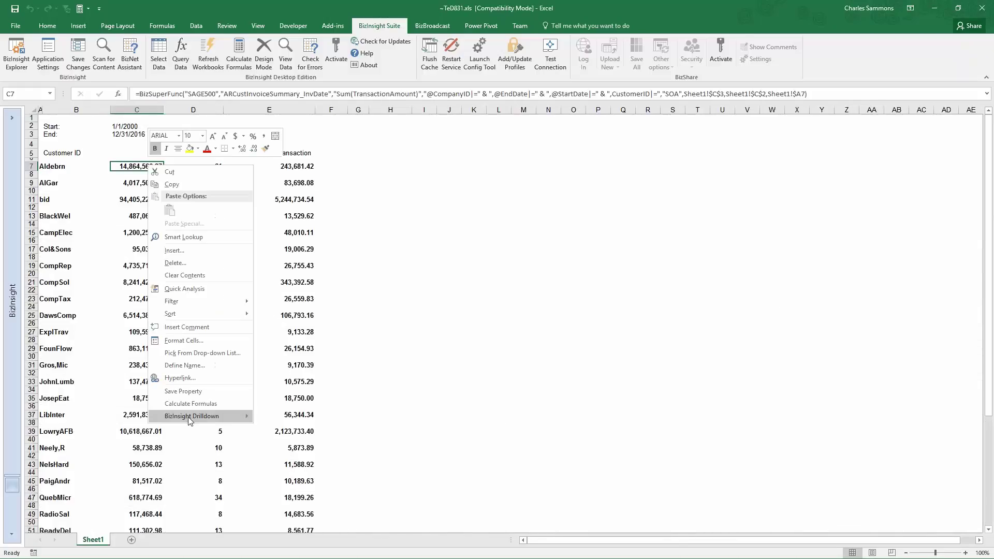
pyautogui.moveTo(210, 414)
pyautogui.click(289, 430)
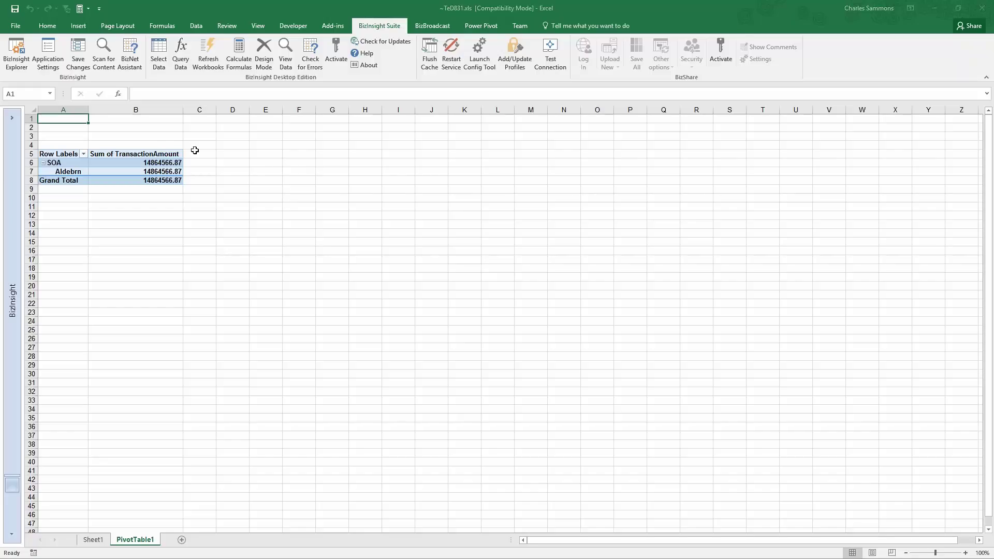
# Remove the CustomerID and CompanyID fields from the pivot table's rows
pyautogui.click(157, 154)
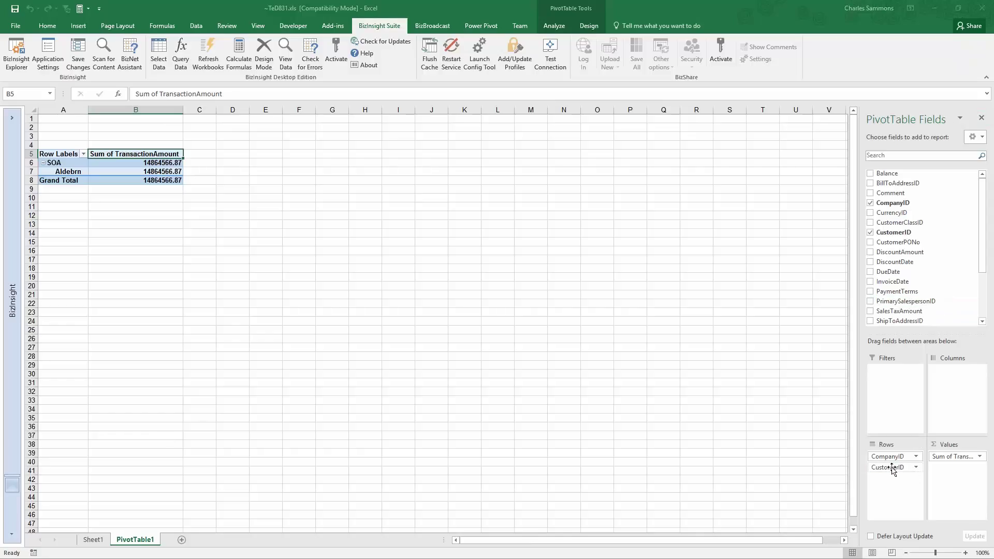
pyautogui.moveTo(893, 469); pyautogui.dragTo(941, 293)
pyautogui.moveTo(893, 456); pyautogui.dragTo(952, 269)
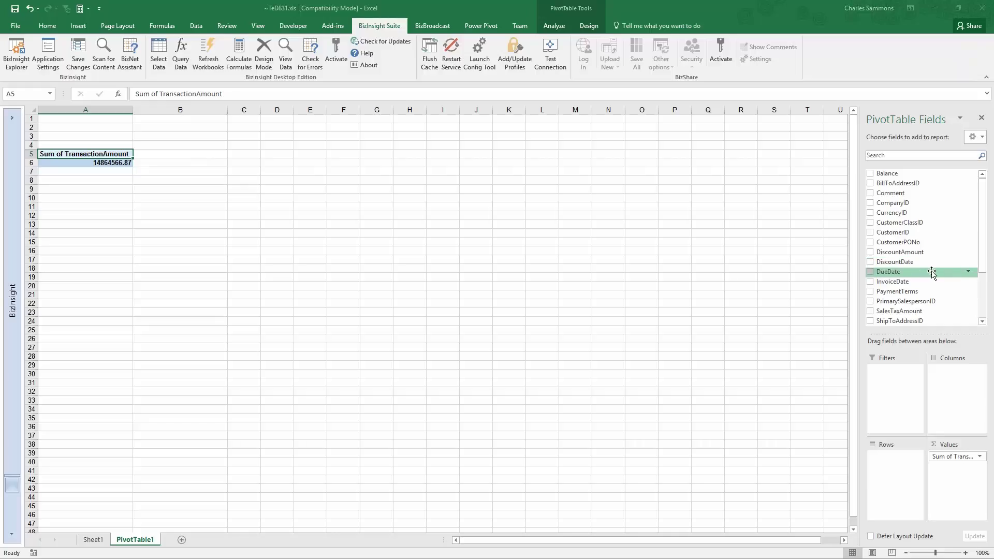
# Add TransactionID to the pivot table's rows and replace it with TransactionNumber
pyautogui.scroll(-3, 931, 273)
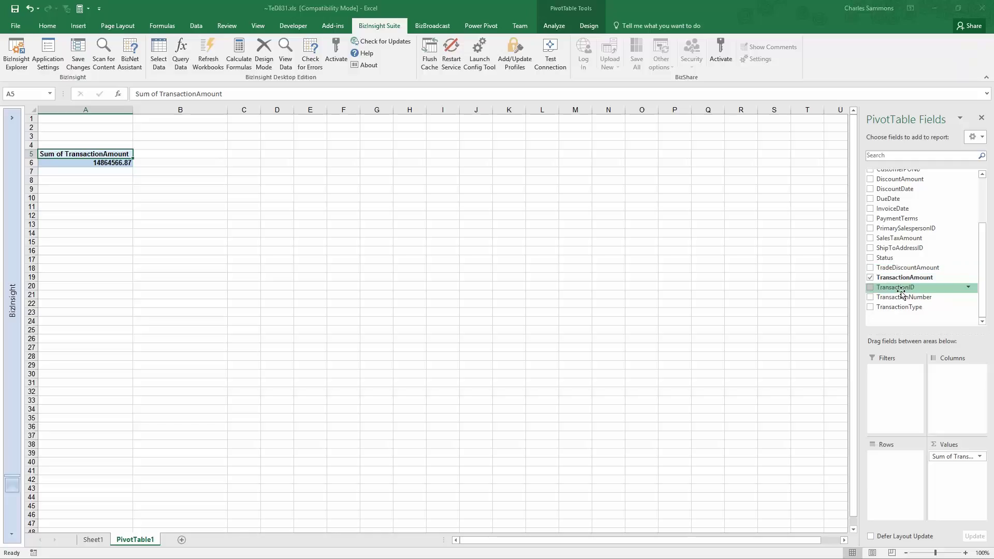
pyautogui.moveTo(901, 291); pyautogui.dragTo(895, 461)
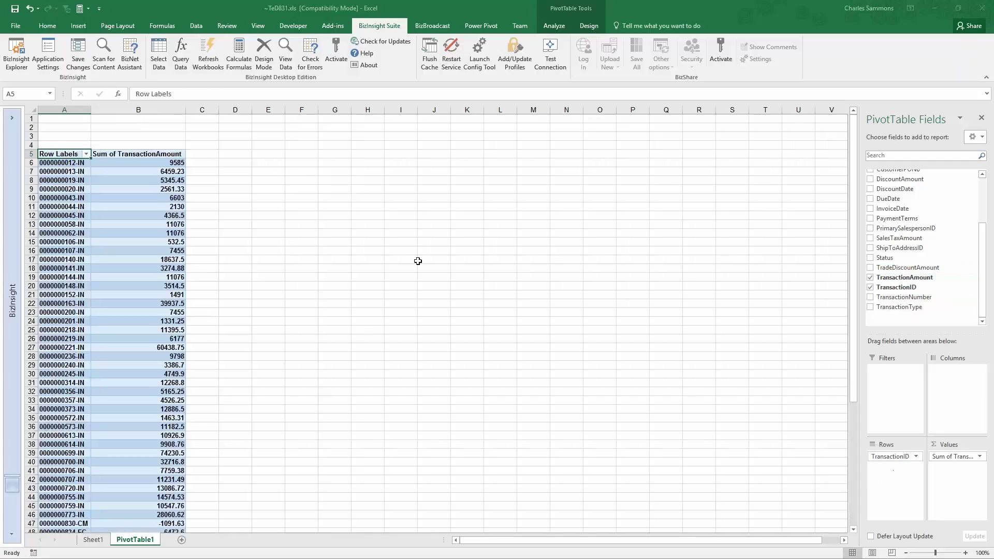
pyautogui.click(901, 297)
pyautogui.moveTo(891, 456); pyautogui.dragTo(947, 274)
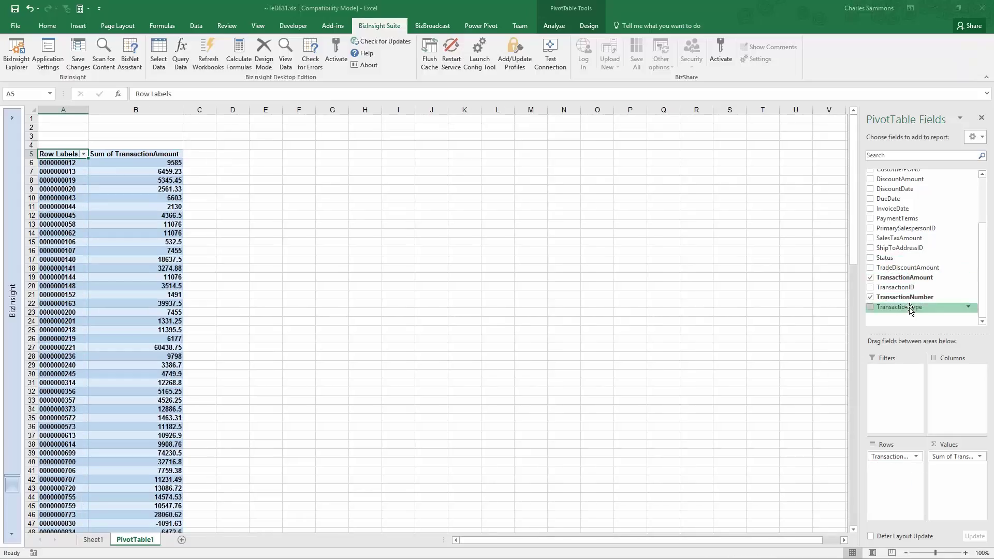
# Add TransactionType to the pivot table's columns and review the amounts down to the grand total row
pyautogui.moveTo(910, 309); pyautogui.dragTo(957, 392)
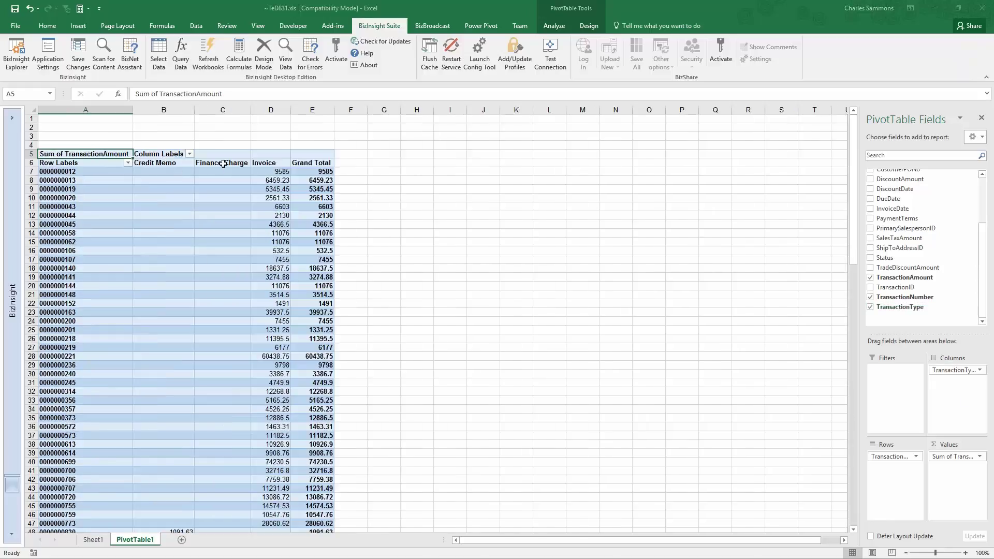
pyautogui.scroll(-3, 371, 228)
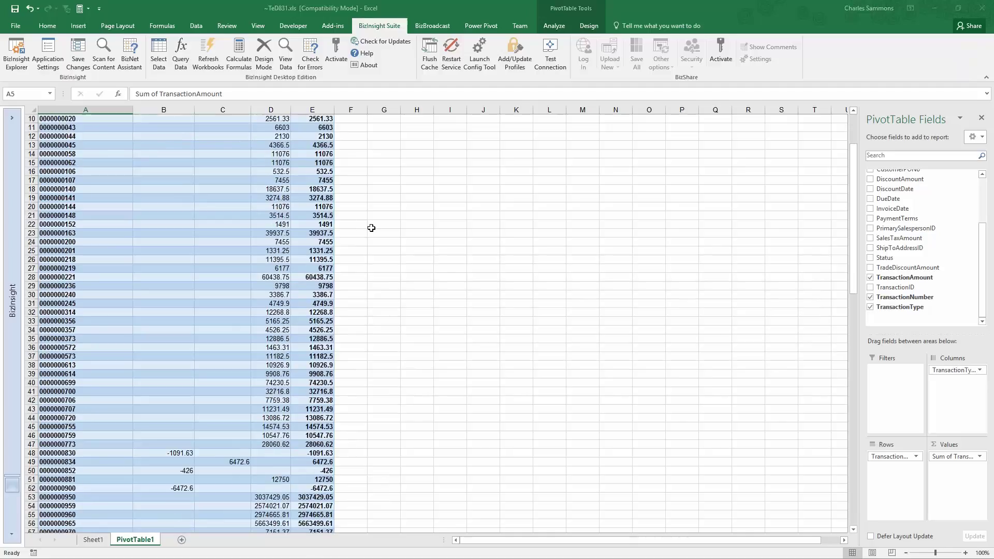
pyautogui.scroll(-7, 371, 228)
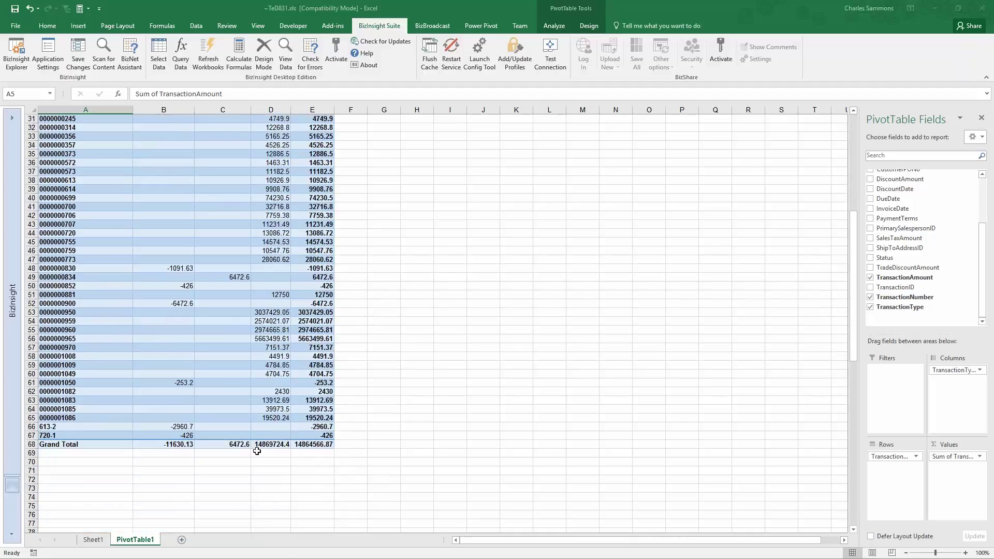
pyautogui.scroll(10, 401, 340)
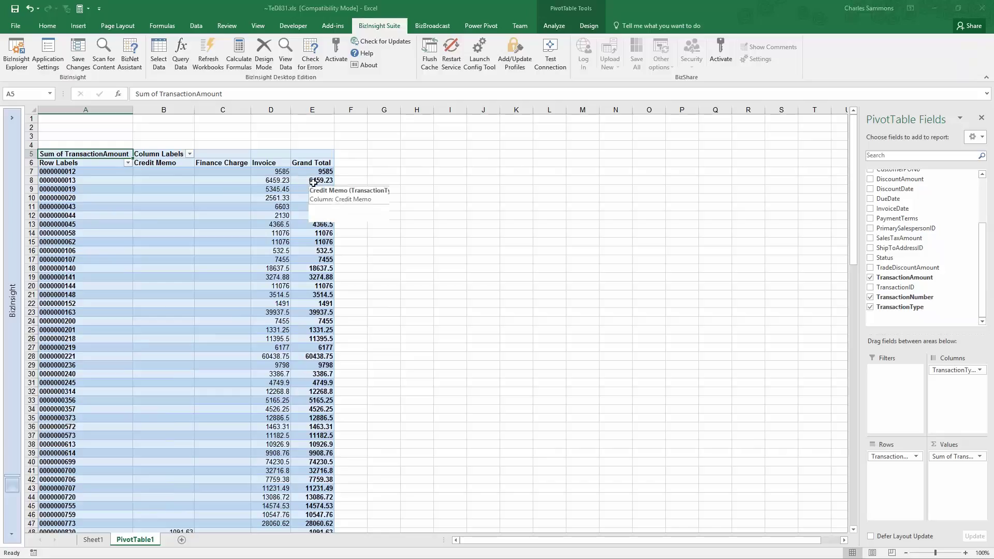
# Show the underlying transaction detail of the pivot table's grand total in cell E8
pyautogui.doubleClick(312, 180)
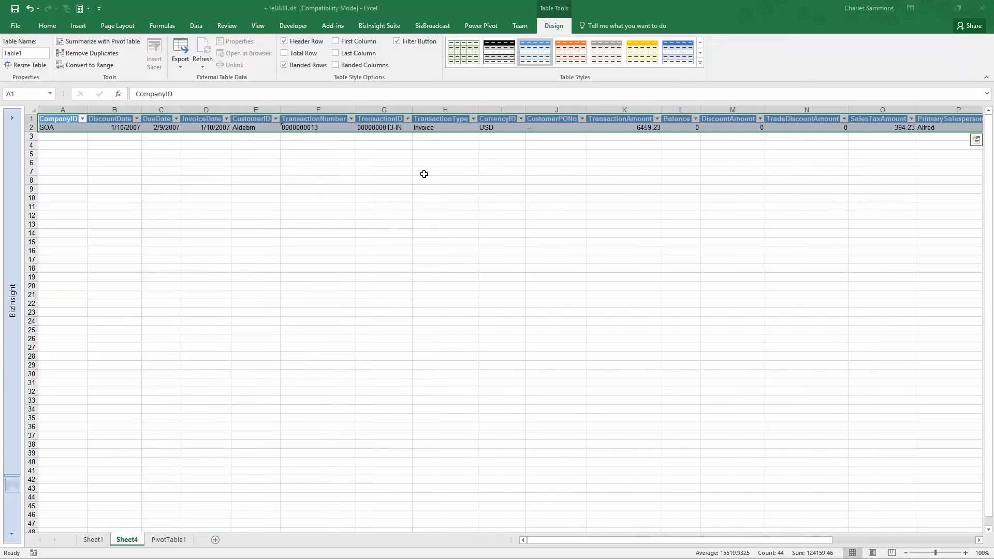
pyautogui.click(423, 172)
pyautogui.moveTo(583, 543); pyautogui.dragTo(512, 545)
# Delete the Sheet4 detail sheet from the workbook
pyautogui.rightClick(122, 540)
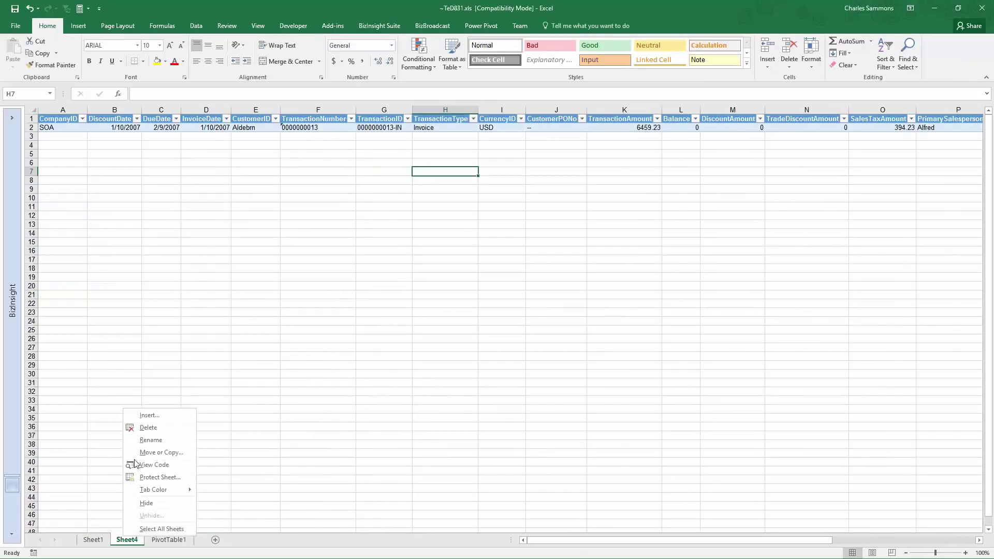
pyautogui.click(154, 428)
pyautogui.click(479, 314)
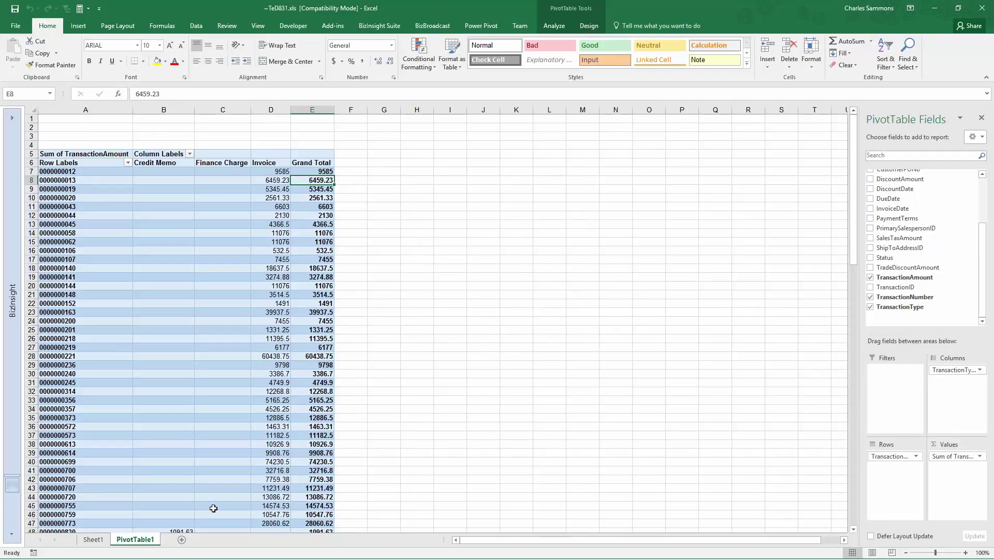
# Review the pivot table down to its grand total row and delete the PivotTable1 sheet
pyautogui.scroll(-7, 433, 261)
pyautogui.scroll(-4, 423, 283)
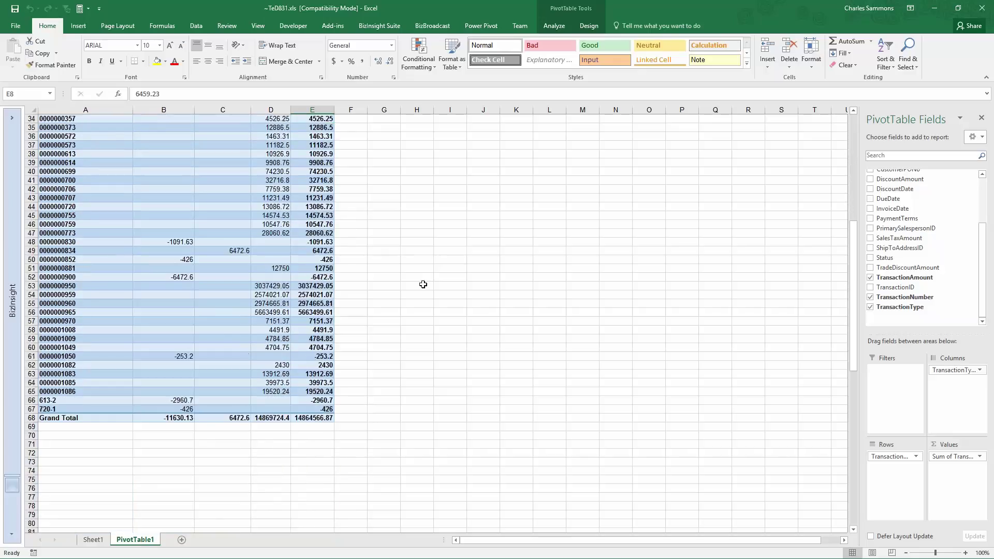
pyautogui.scroll(11, 423, 284)
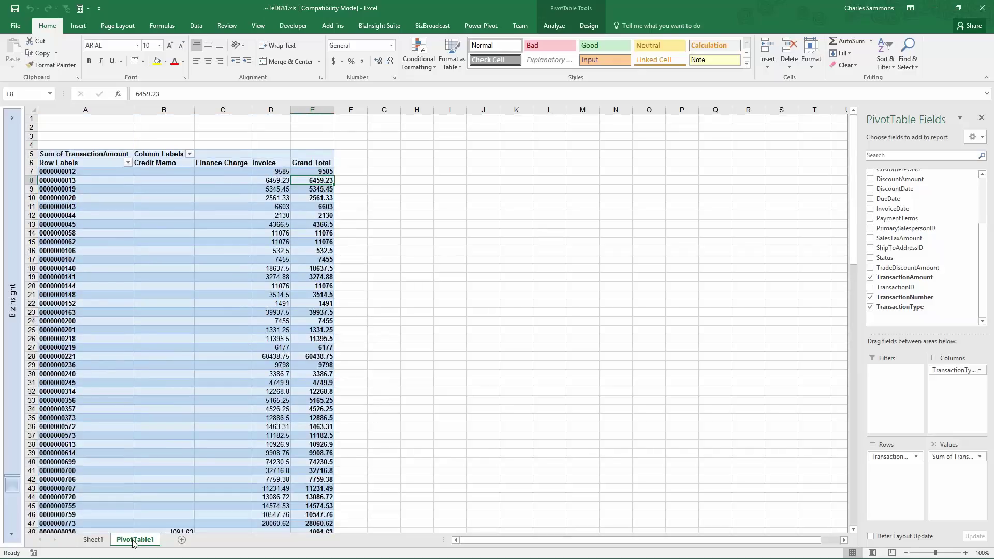
pyautogui.rightClick(133, 542)
pyautogui.click(166, 435)
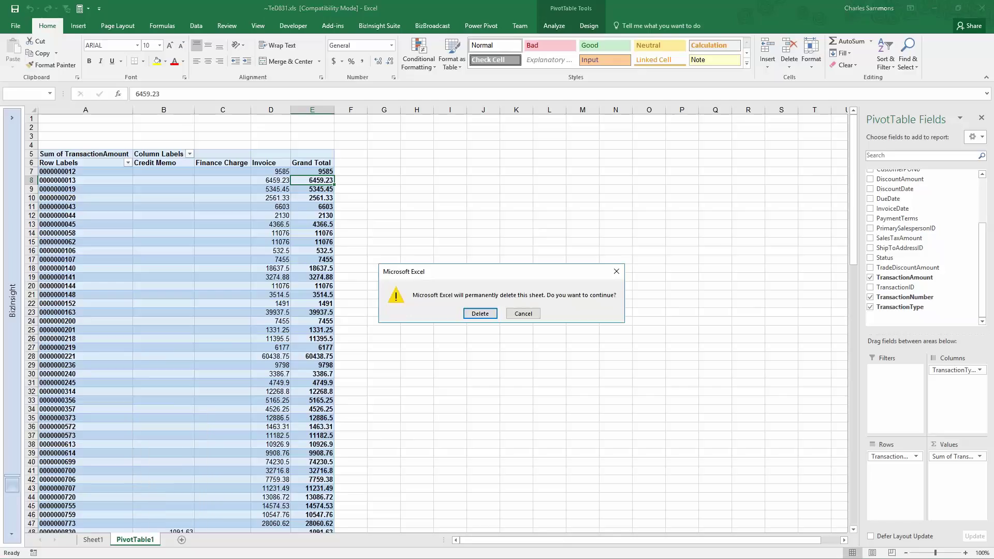
pyautogui.click(484, 313)
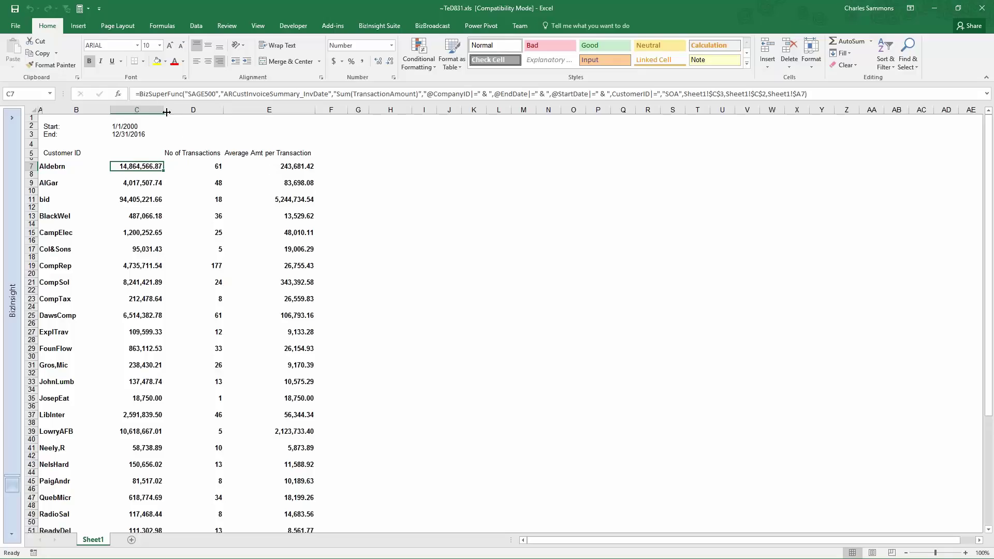
# Fill the query formula from C7 into D7 and set the action of D7's BizInsight query to Count
pyautogui.moveTo(164, 171); pyautogui.dragTo(207, 174)
pyautogui.click(208, 168)
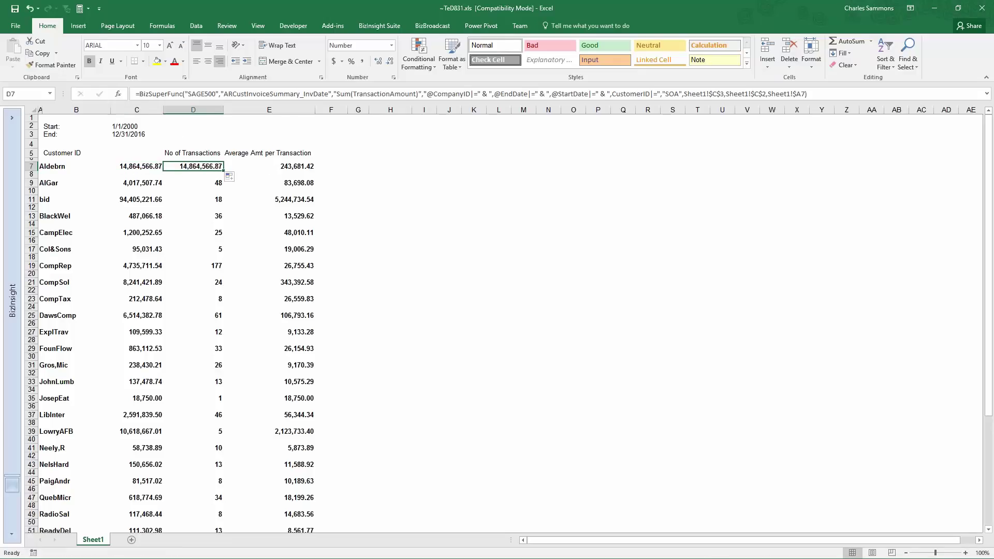
pyautogui.click(376, 27)
pyautogui.click(181, 54)
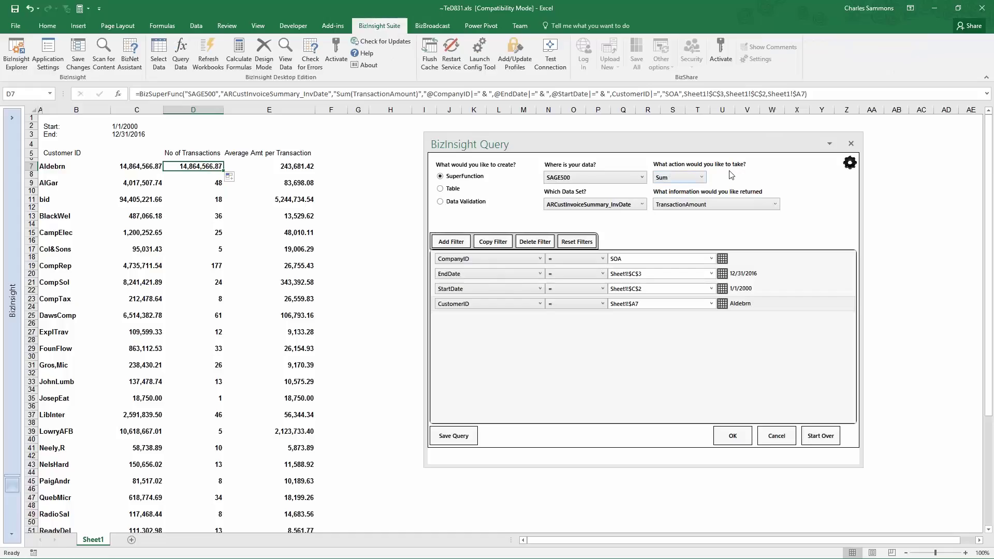
pyautogui.click(694, 179)
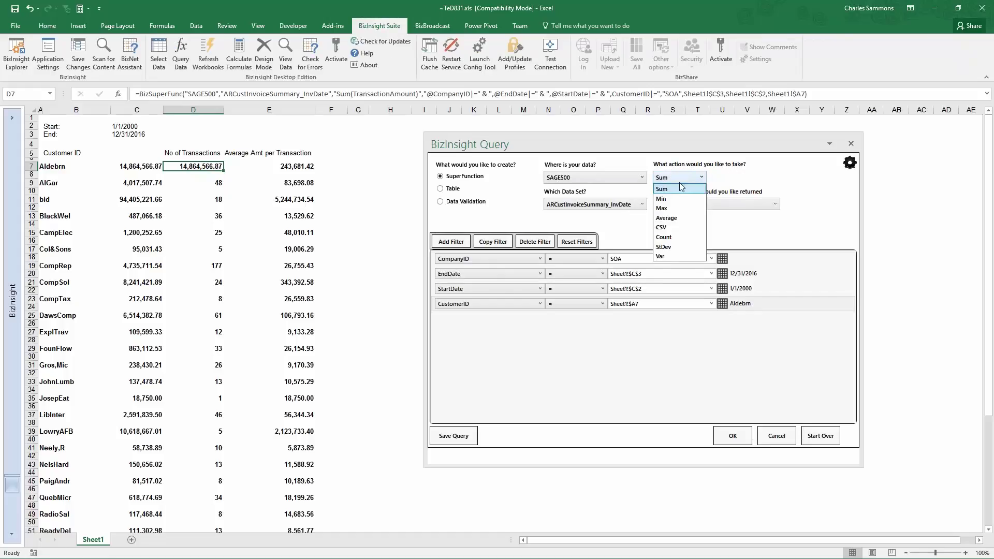
pyautogui.click(668, 237)
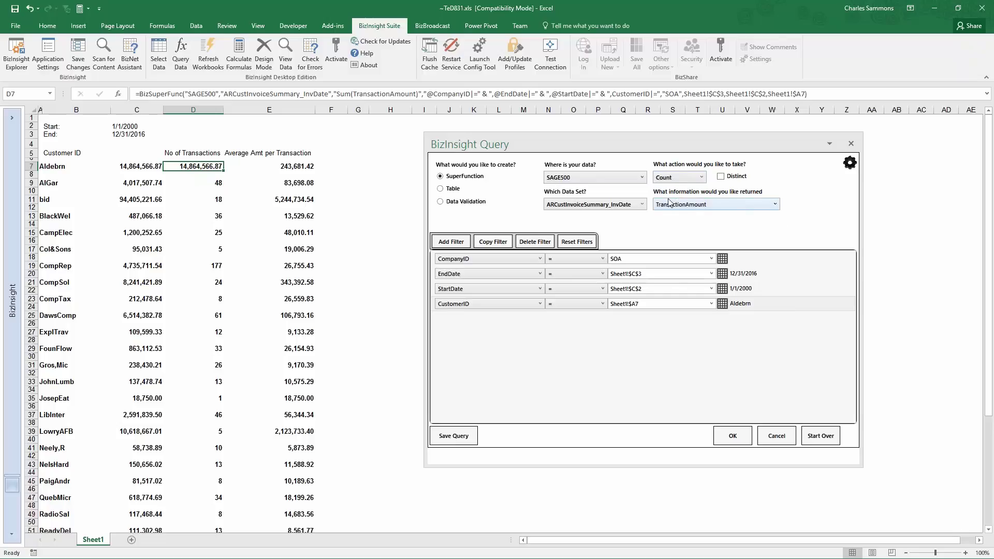
# Keep TransactionAmount as the returned field and insert the Count formula into target cell D7, overwriting its current contents
pyautogui.click(775, 205)
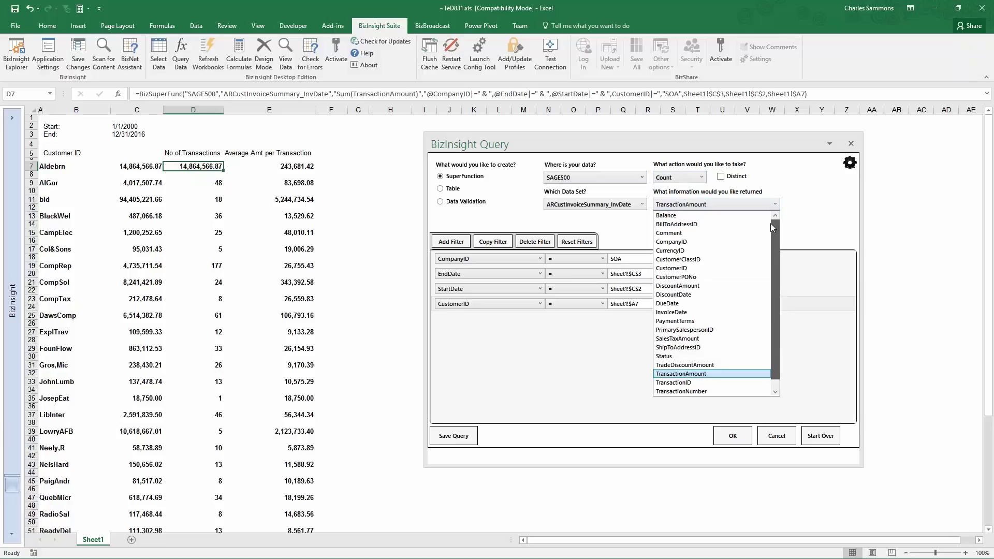
pyautogui.moveTo(777, 240); pyautogui.dragTo(778, 271)
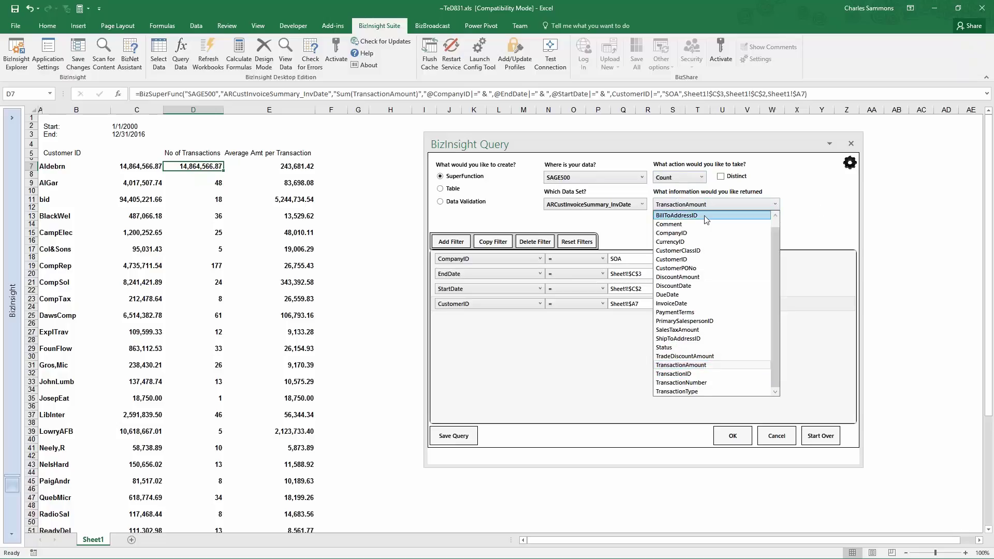
pyautogui.click(807, 192)
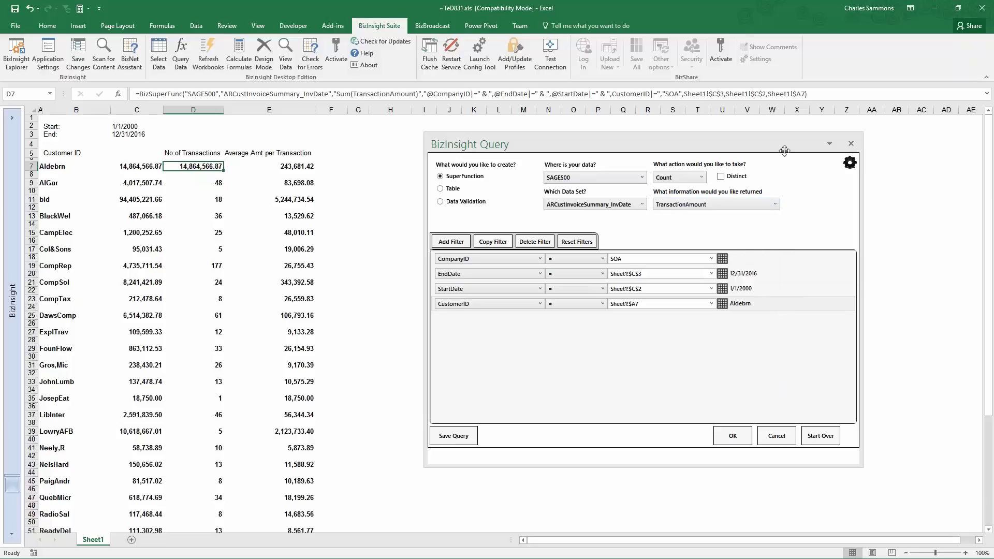
pyautogui.click(723, 438)
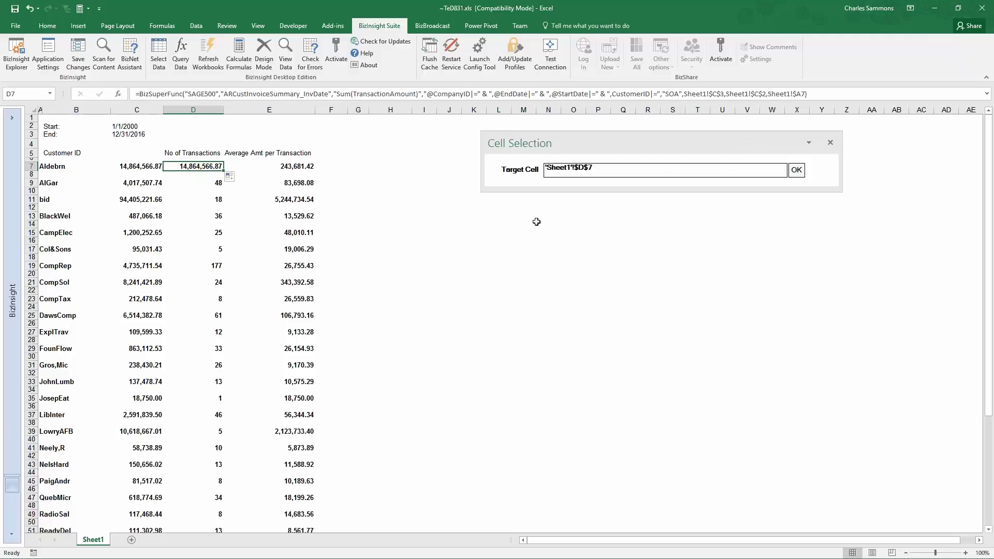
pyautogui.click(798, 174)
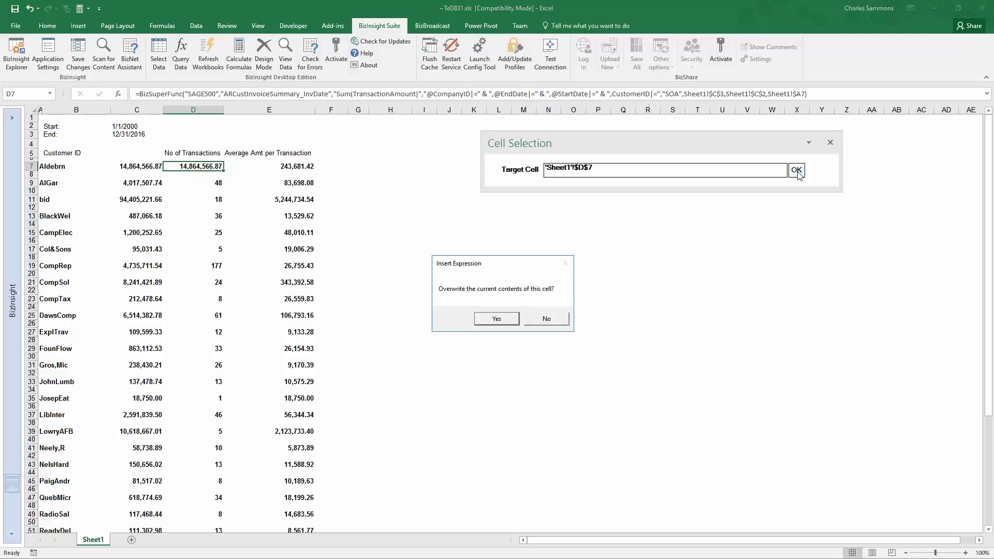
pyautogui.click(511, 324)
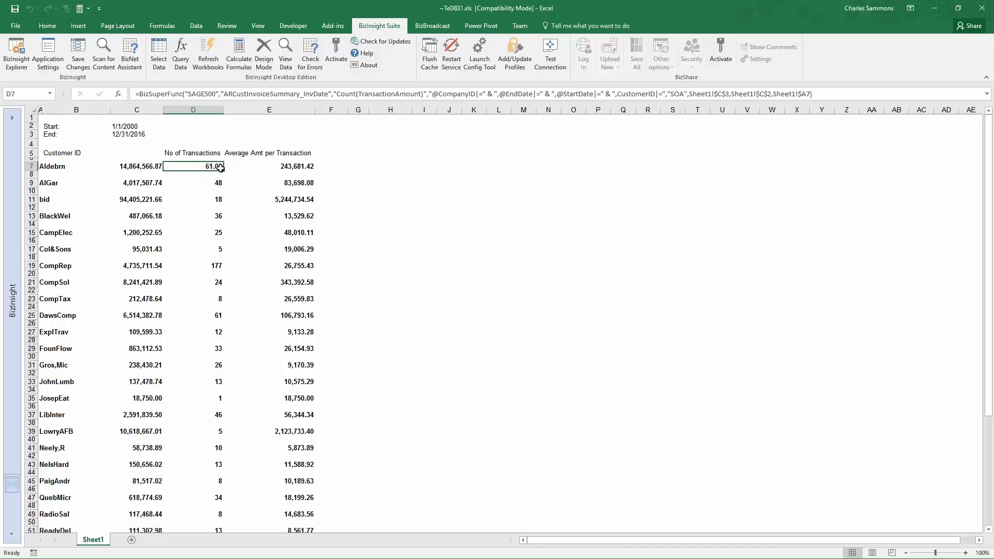
# Fill the query formula from D7 into E7 and choose the action for E7's BizInsight query
pyautogui.moveTo(224, 172); pyautogui.dragTo(299, 174)
pyautogui.click(296, 166)
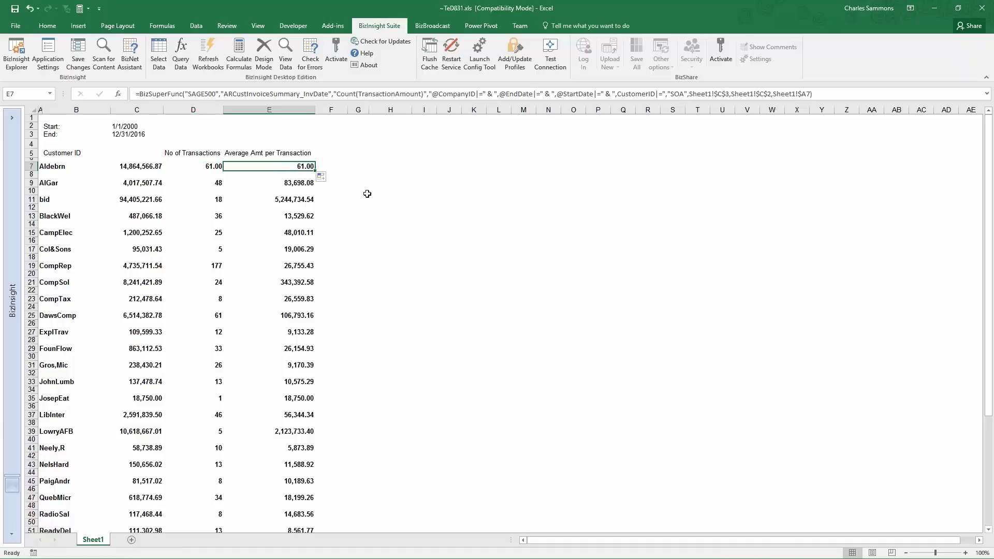
pyautogui.click(180, 52)
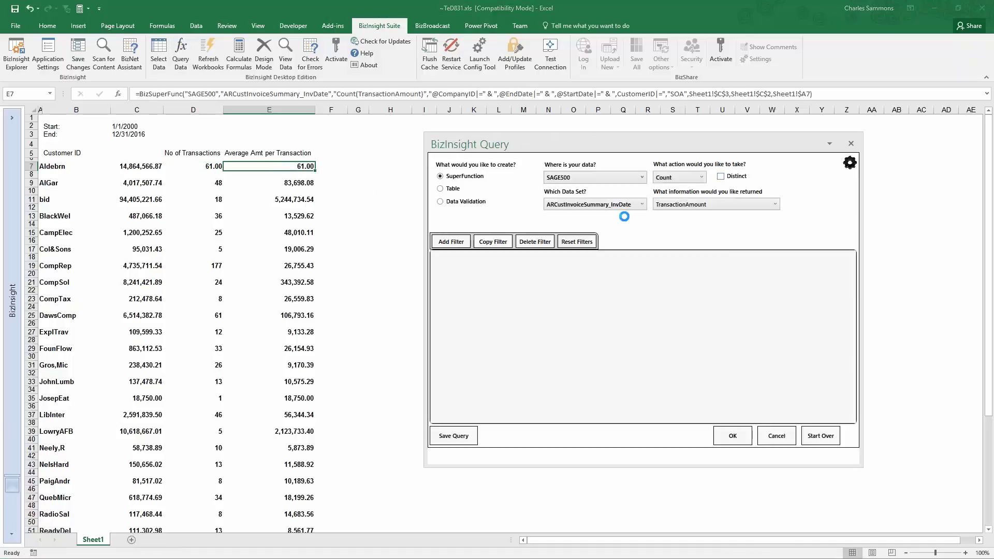
pyautogui.click(691, 176)
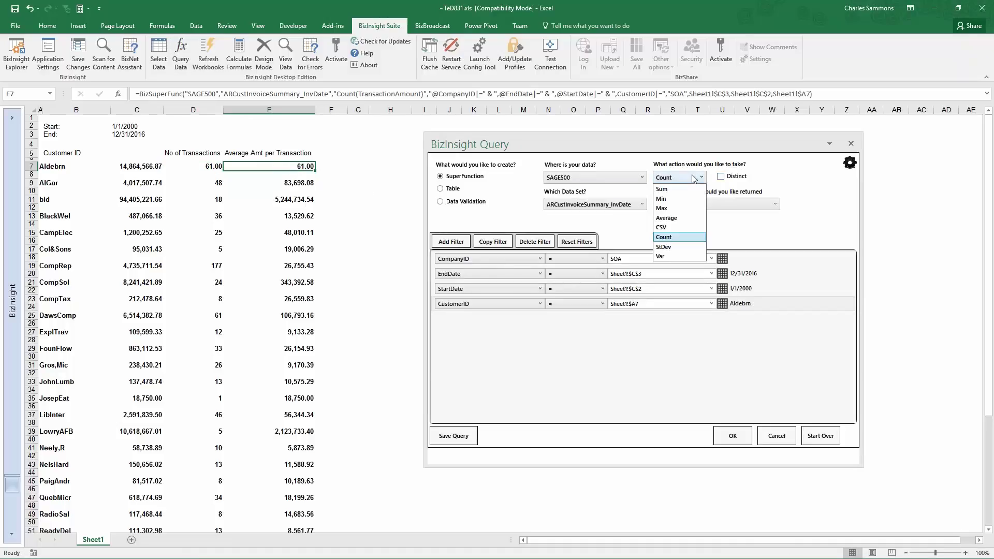
pyautogui.click(673, 236)
# Insert the Average query formula for TransactionAmount into target cell E7, overwriting its current contents
pyautogui.click(732, 435)
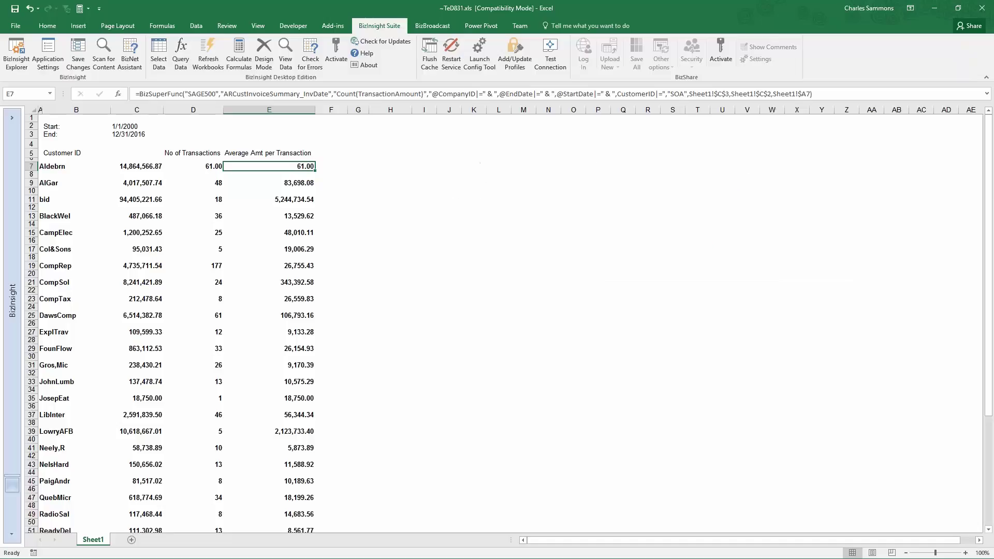
pyautogui.click(796, 170)
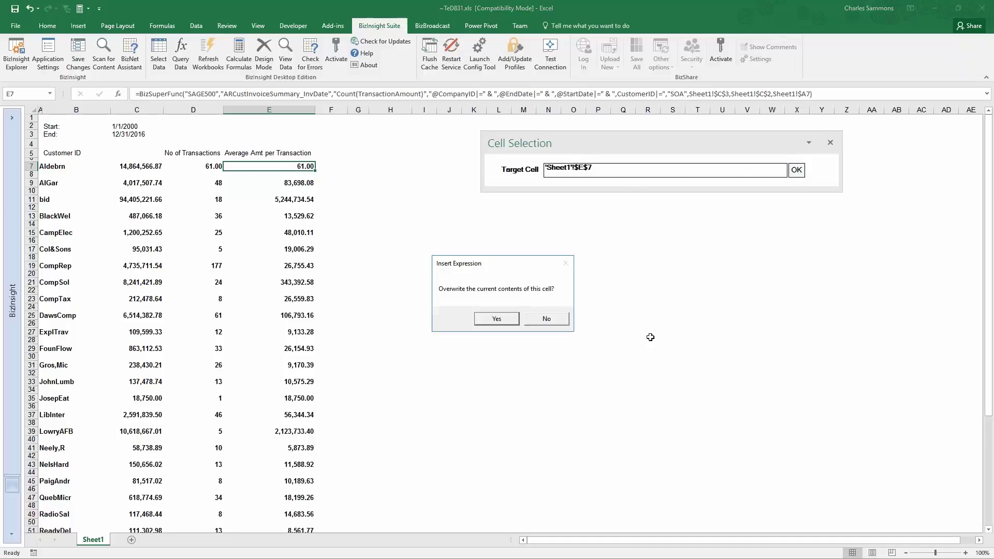
pyautogui.click(499, 317)
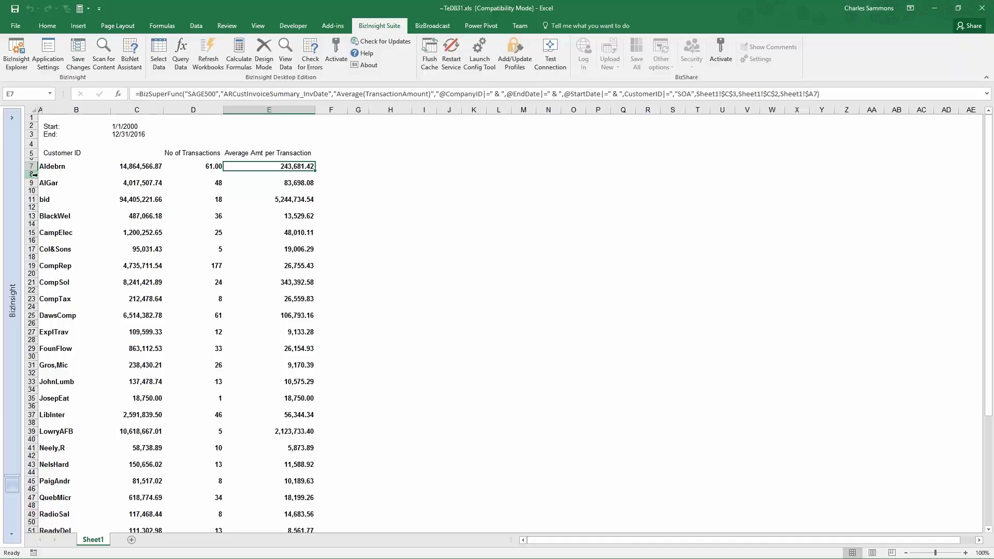
# Fill the Sum query formula from C7 down the customer total column to C59
pyautogui.moveTo(49, 176)
pyautogui.mouseDown()
pyautogui.moveTo(292, 178)
pyautogui.moveTo(57, 168)
pyautogui.moveTo(60, 177)
pyautogui.mouseUp()
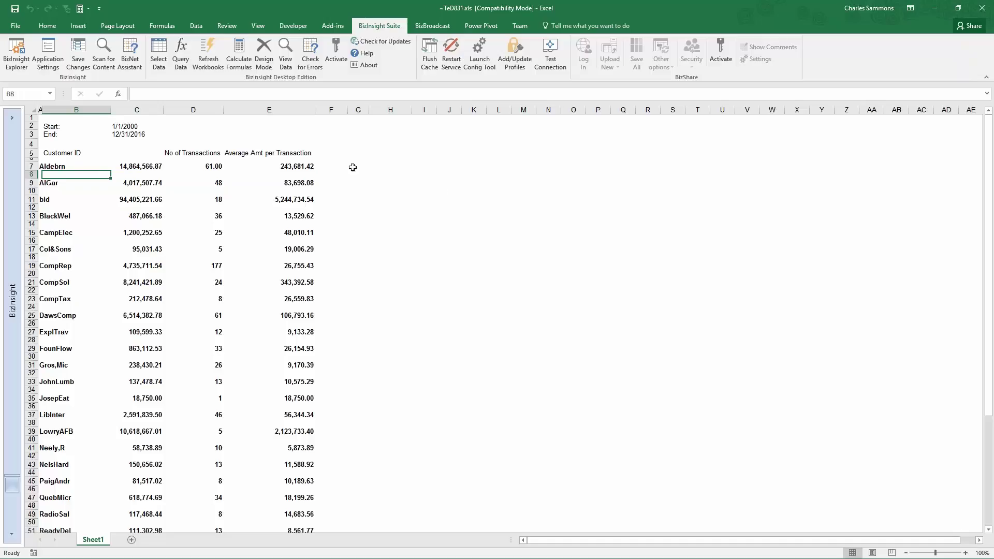
pyautogui.click(339, 176)
pyautogui.click(139, 166)
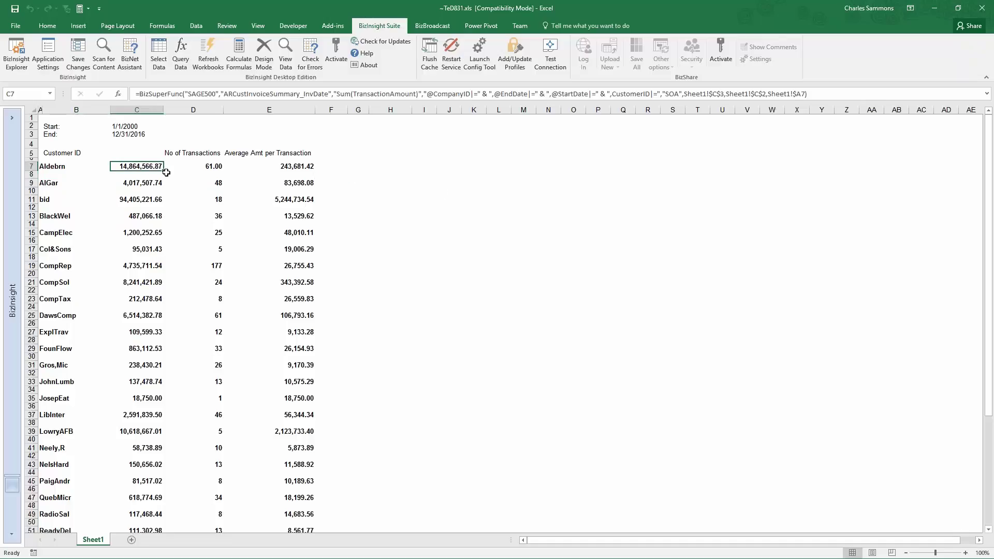
pyautogui.moveTo(164, 171); pyautogui.dragTo(176, 468)
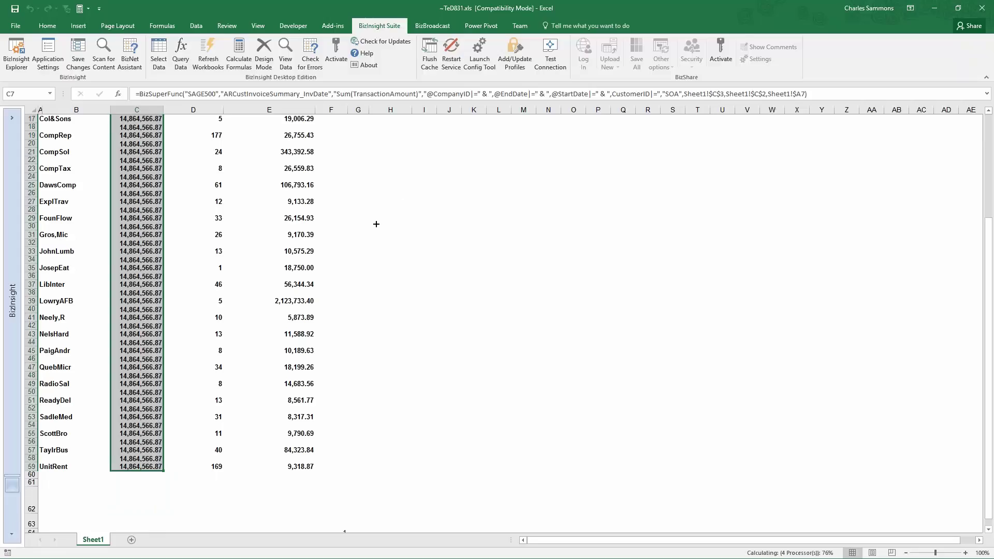
pyautogui.scroll(5, 497, 323)
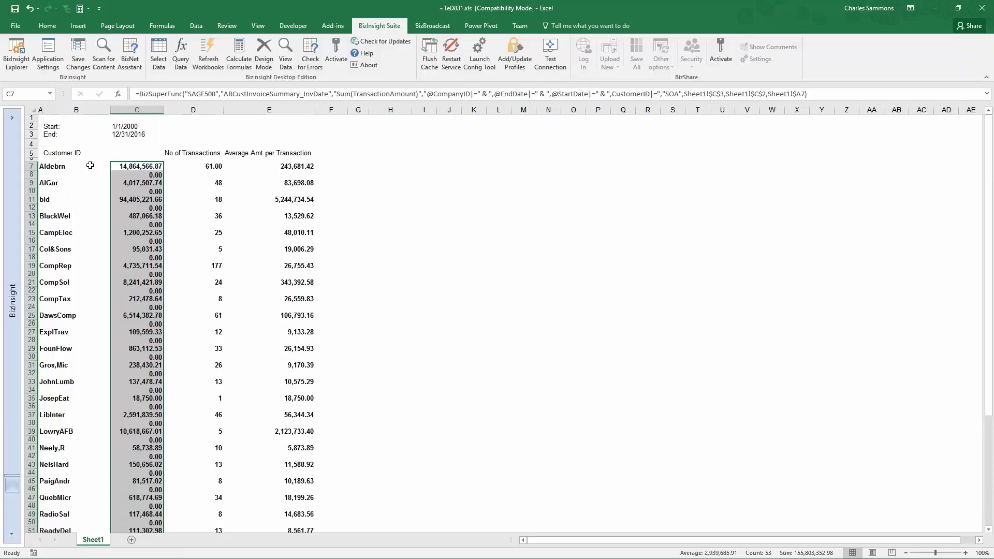
pyautogui.click(138, 184)
# Fill the Count query formula from D7 down the No of Transactions column to D59
pyautogui.click(214, 165)
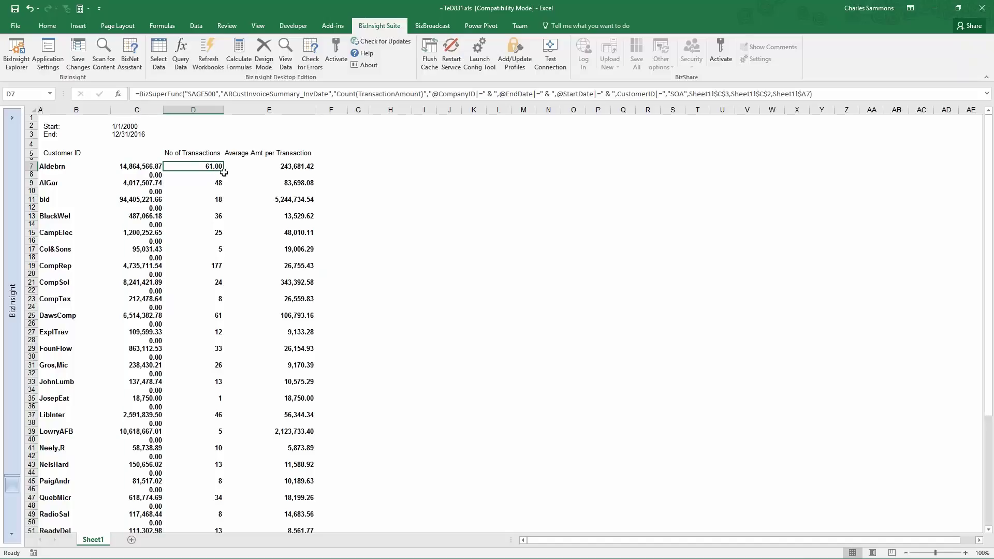
pyautogui.moveTo(224, 170); pyautogui.dragTo(235, 469)
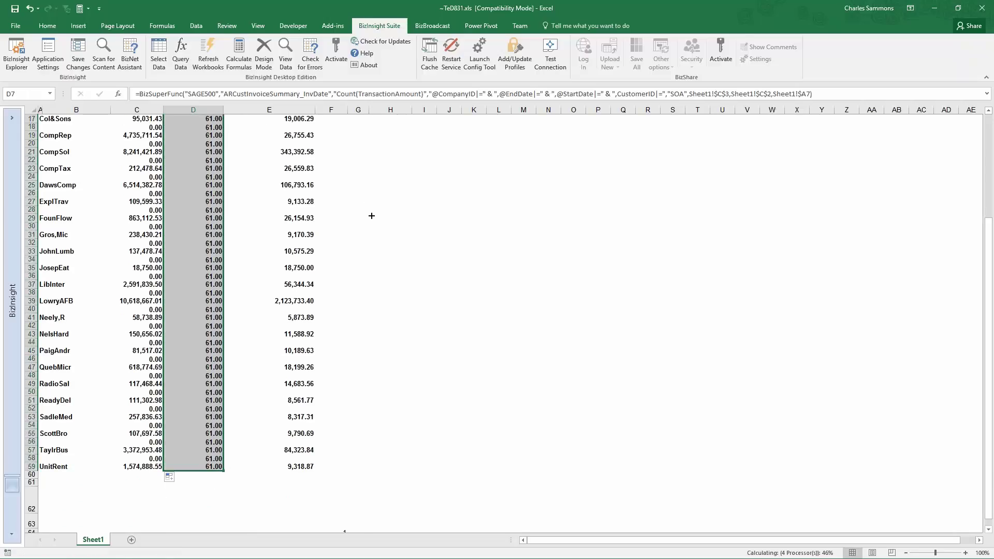
pyautogui.scroll(3, 317, 200)
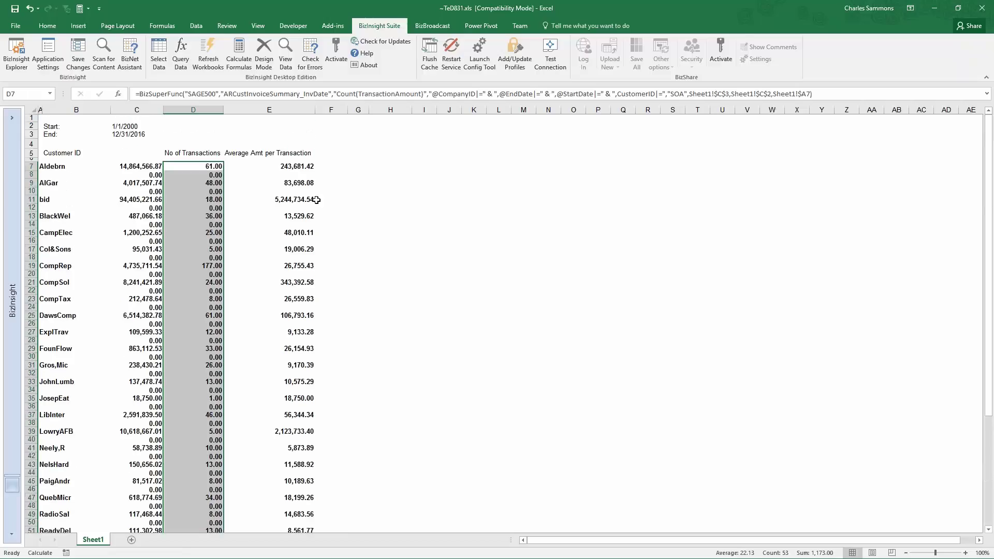
pyautogui.click(366, 172)
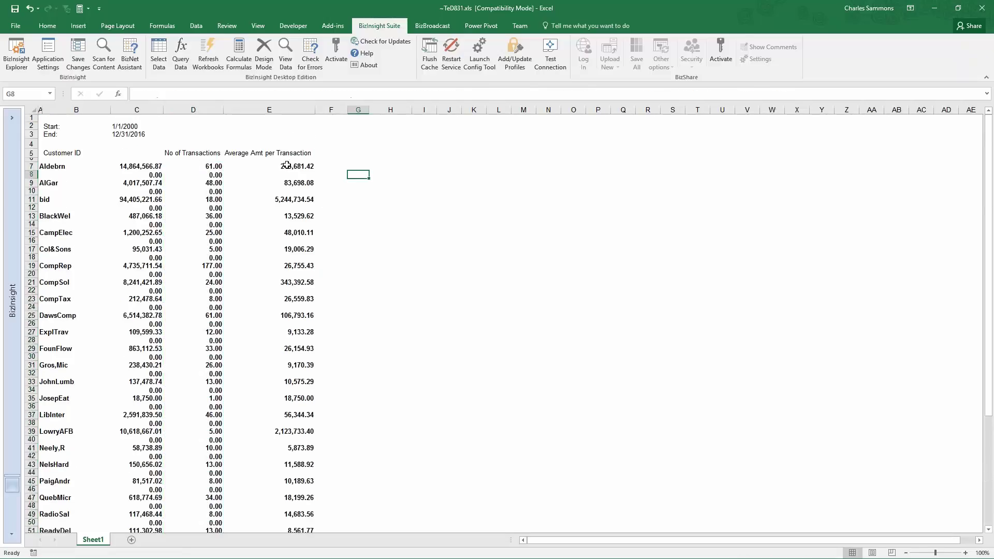
# Fill the Average query formula from E7 down the Average Amt per Transaction column to E59
pyautogui.click(280, 167)
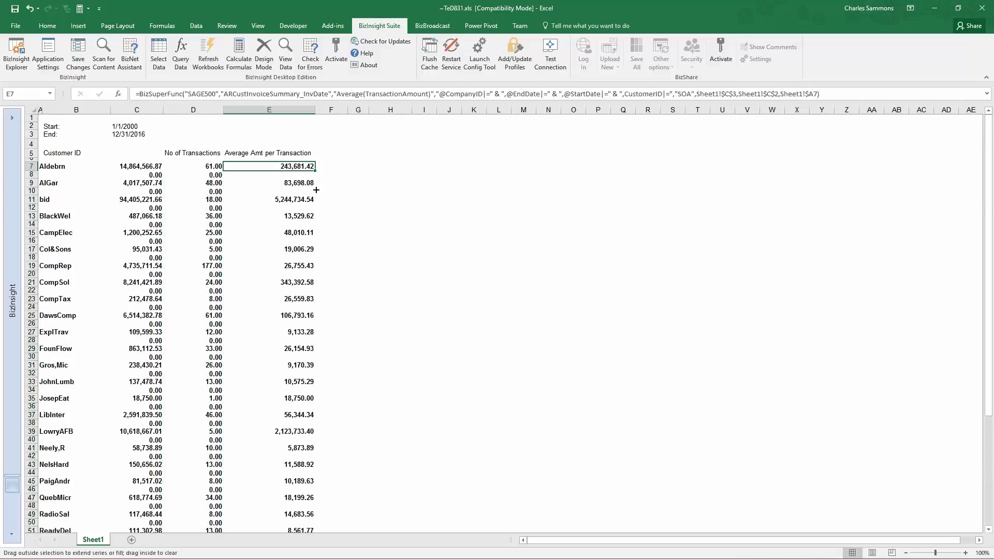
pyautogui.moveTo(317, 171)
pyautogui.mouseDown()
pyautogui.moveTo(318, 456)
pyautogui.moveTo(342, 530)
pyautogui.moveTo(359, 531)
pyautogui.moveTo(356, 520)
pyautogui.mouseUp()
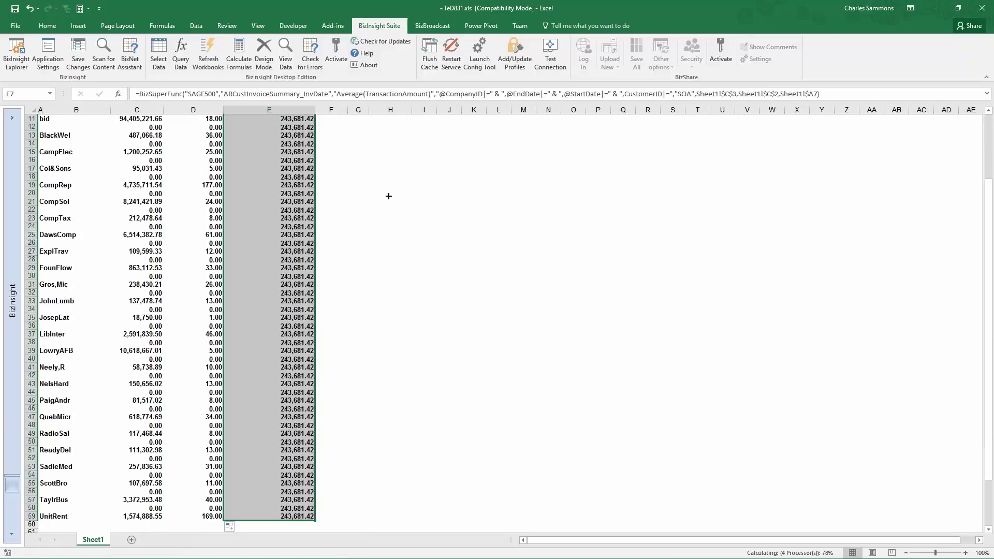
pyautogui.scroll(4, 358, 256)
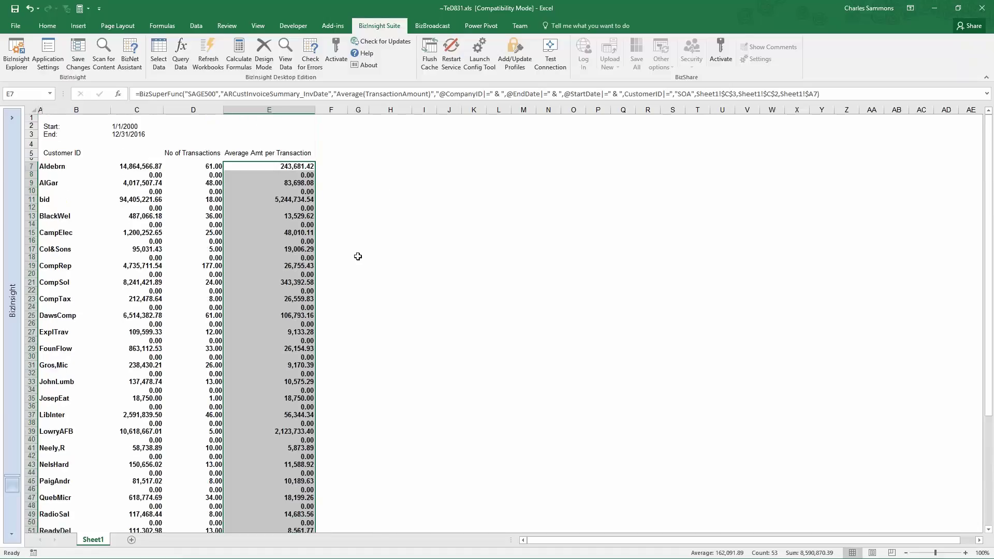
pyautogui.click(354, 216)
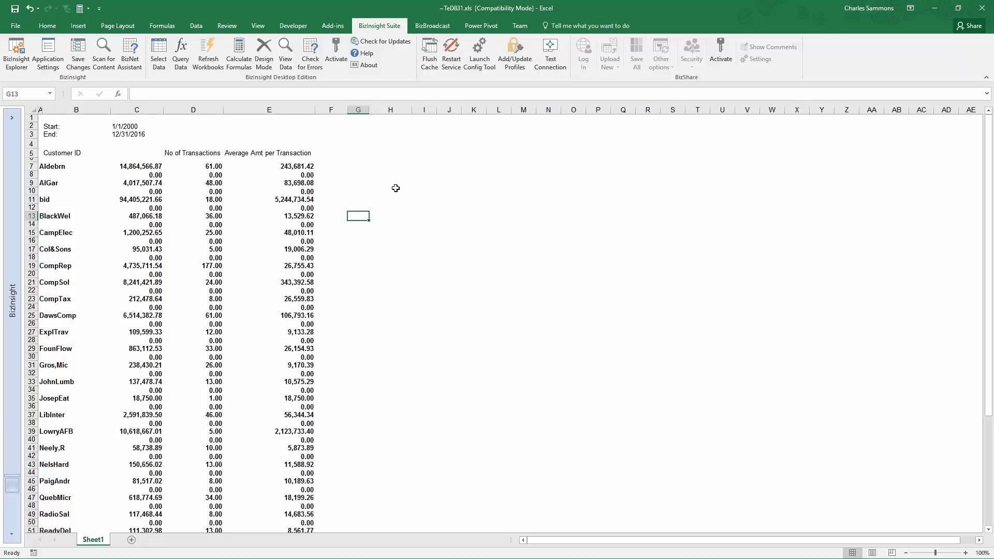
# Run a BizInsight drilldown on the transaction count in D7, then delete the resulting drilldown sheet
pyautogui.rightClick(211, 166)
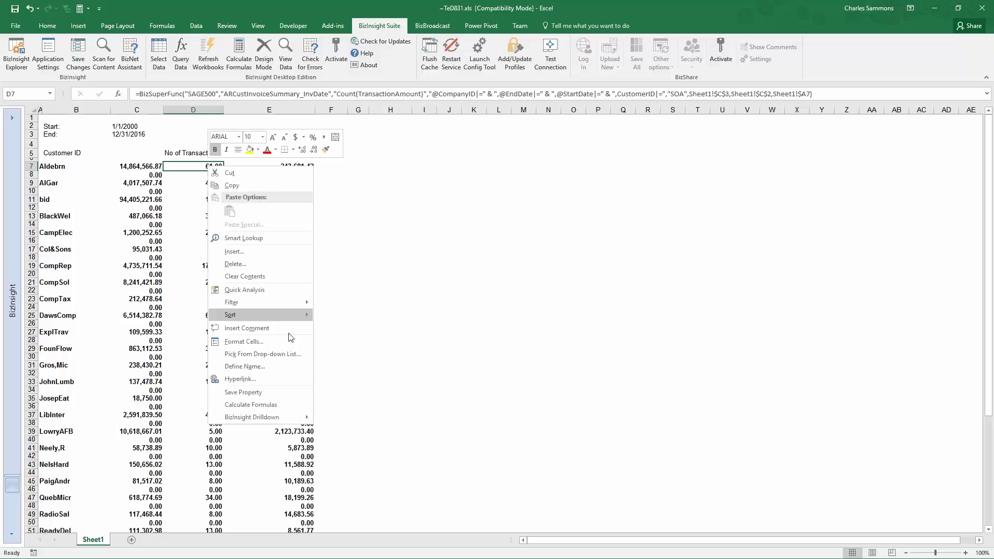
pyautogui.click(334, 417)
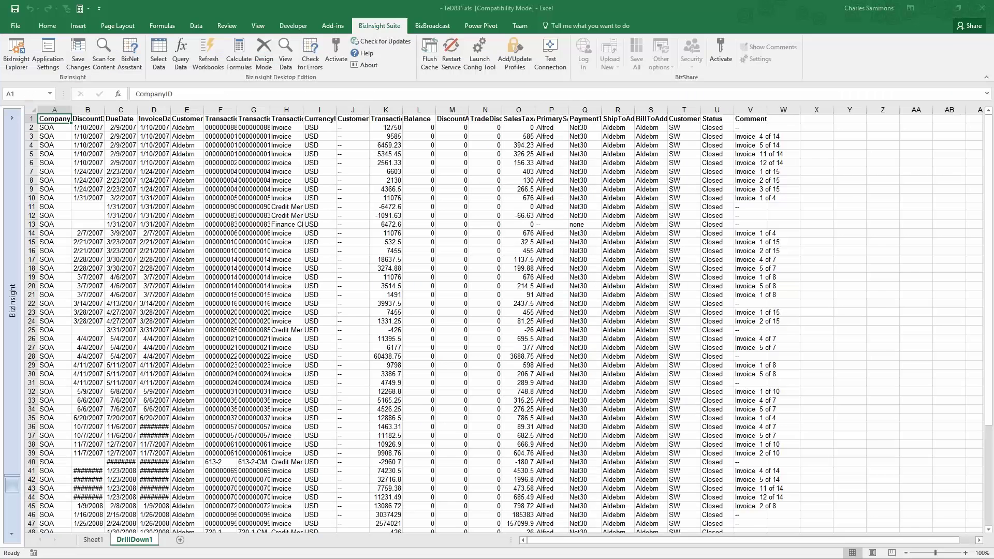
pyautogui.rightClick(135, 539)
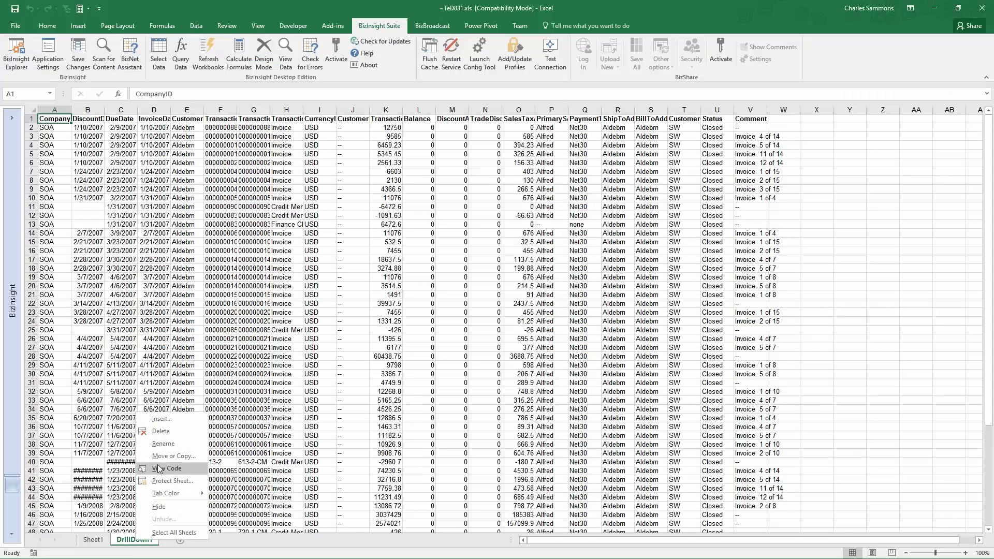
pyautogui.click(155, 430)
pyautogui.click(479, 314)
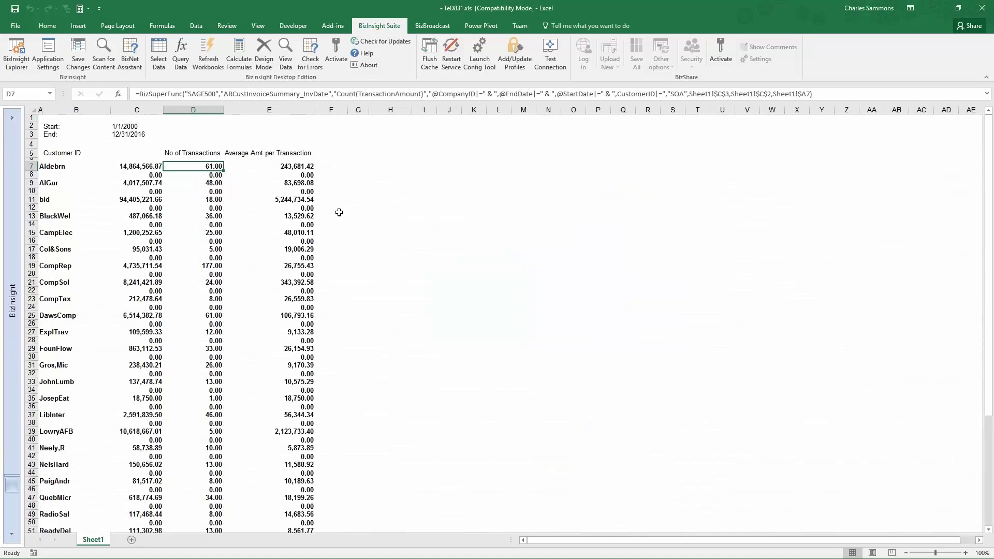
# Run a BizInsight drilldown on the average amount in E7, then delete the resulting drilldown sheet
pyautogui.click(289, 167)
pyautogui.rightClick(289, 166)
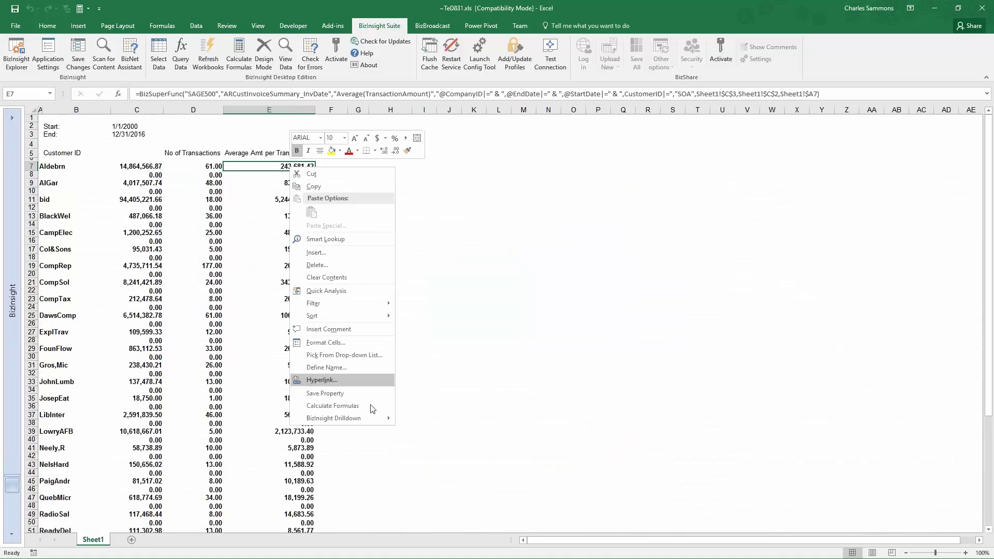
pyautogui.moveTo(375, 420)
pyautogui.click(420, 419)
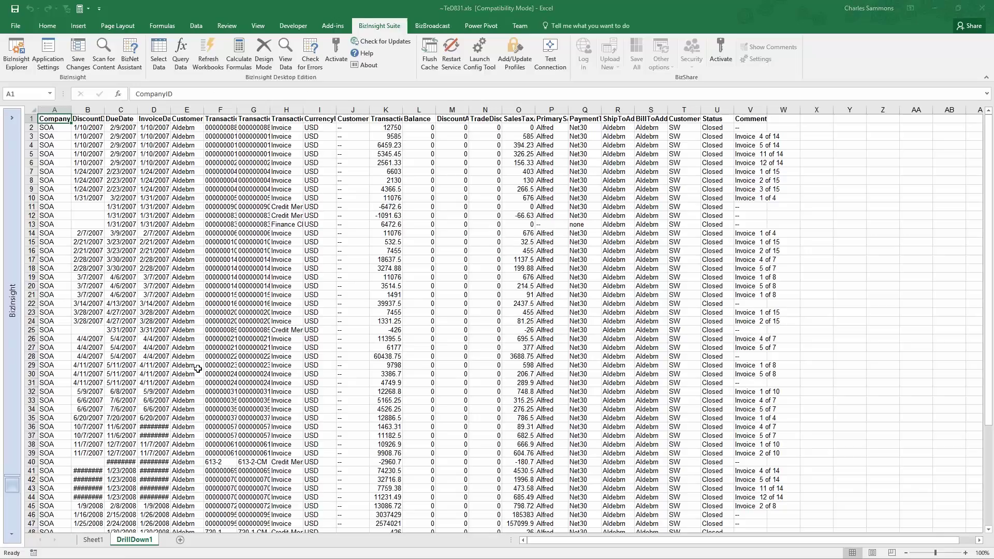
pyautogui.rightClick(139, 544)
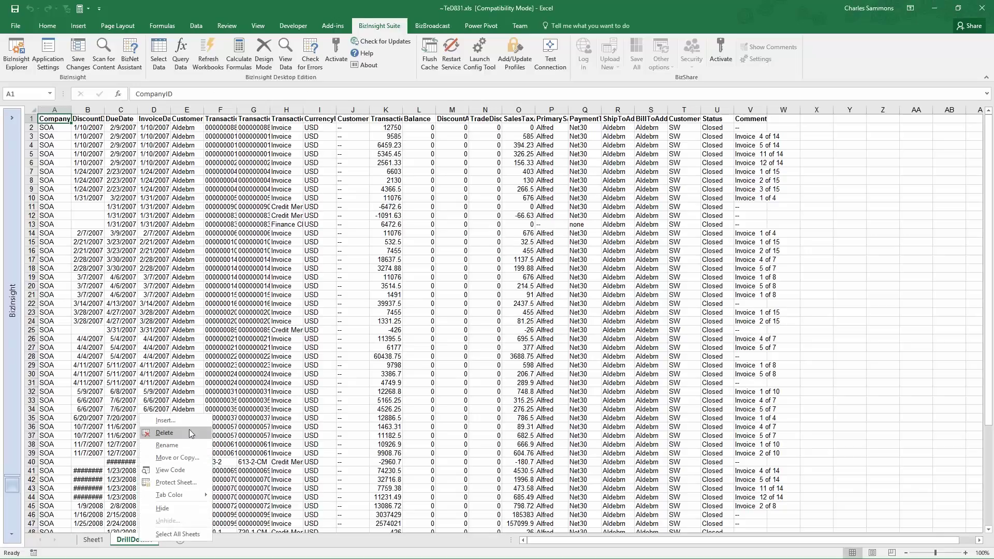
pyautogui.click(166, 432)
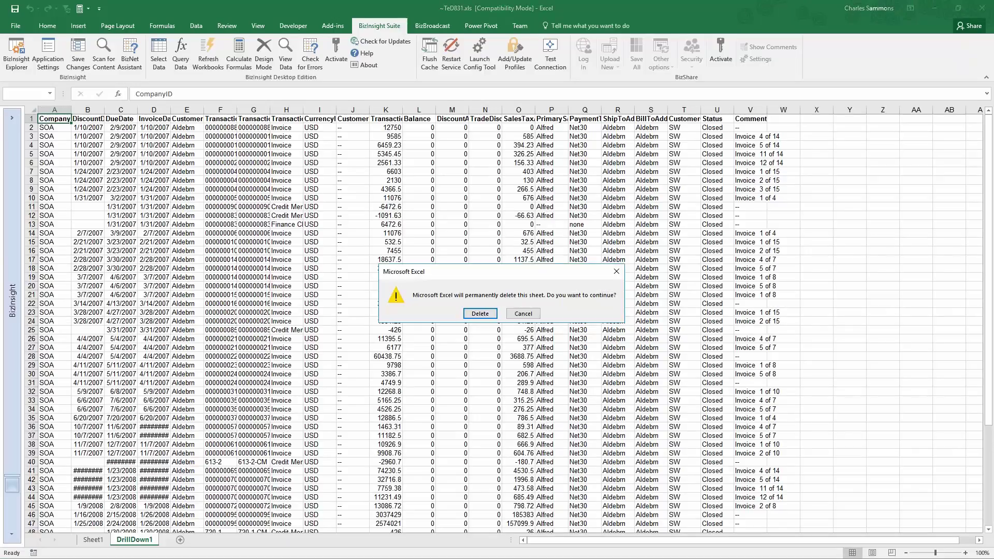
pyautogui.click(477, 314)
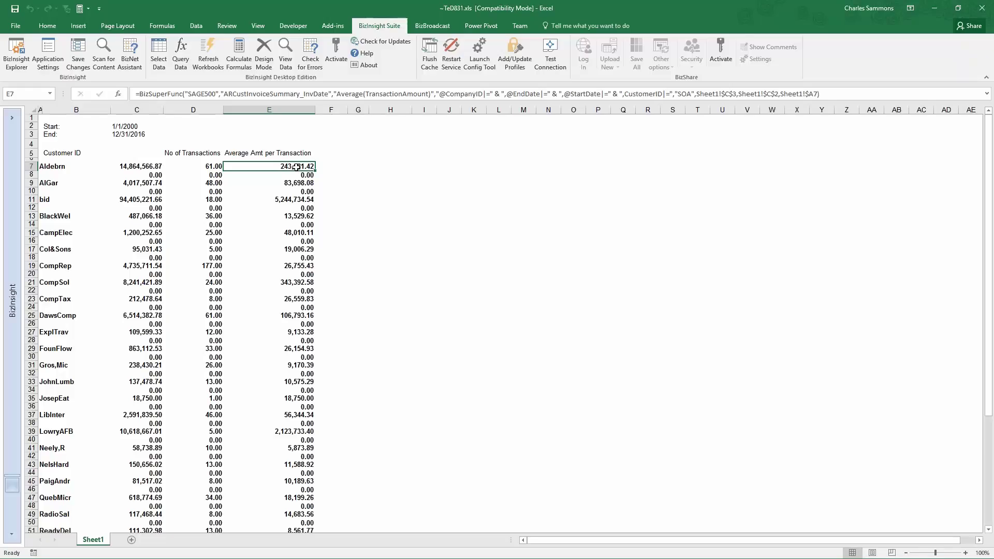
# Insert a clustered bar chart of the Average Amt per Transaction column, including its header, from E5 to E59
pyautogui.moveTo(299, 166); pyautogui.dragTo(302, 510)
pyautogui.scroll(4, 428, 260)
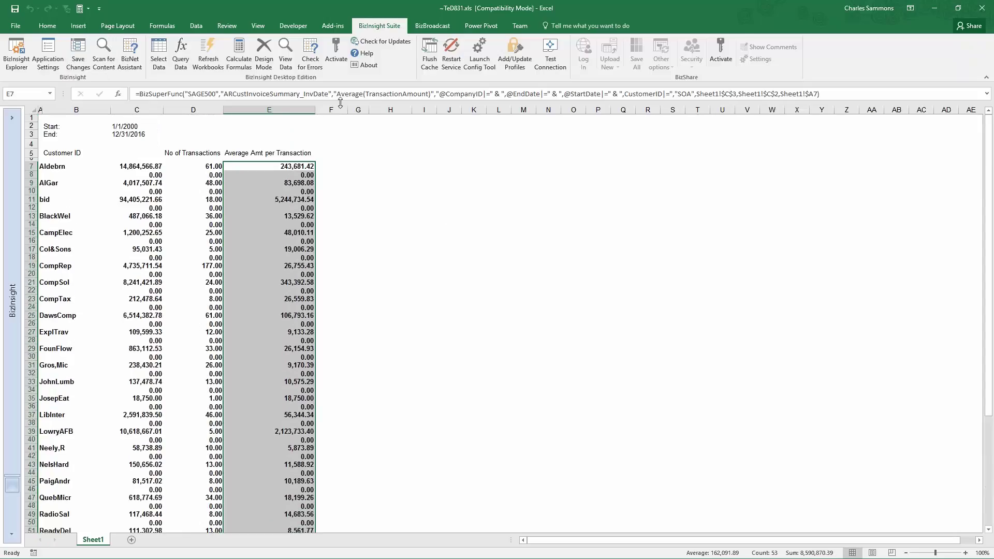
pyautogui.click(80, 27)
pyautogui.moveTo(287, 153); pyautogui.dragTo(293, 483)
pyautogui.scroll(5, 383, 271)
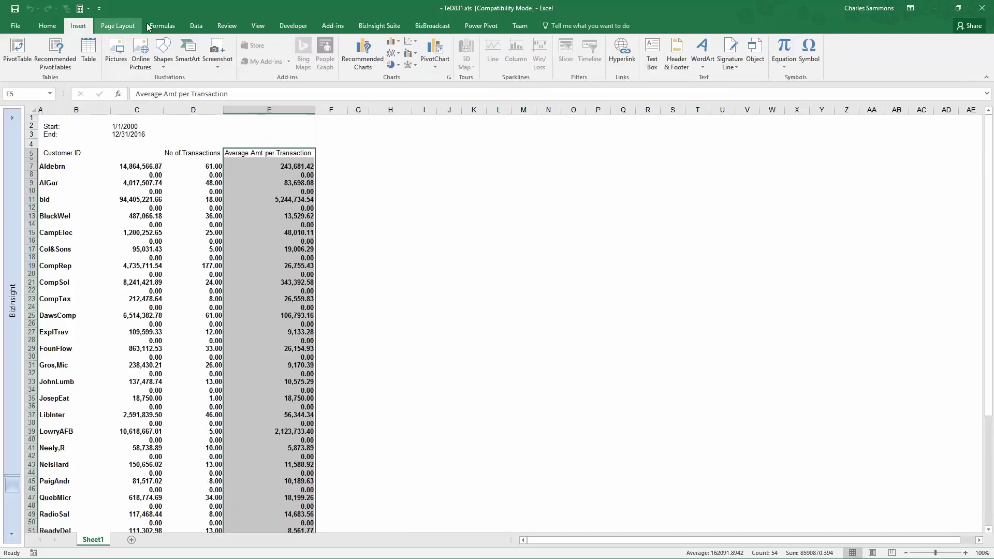
pyautogui.click(364, 55)
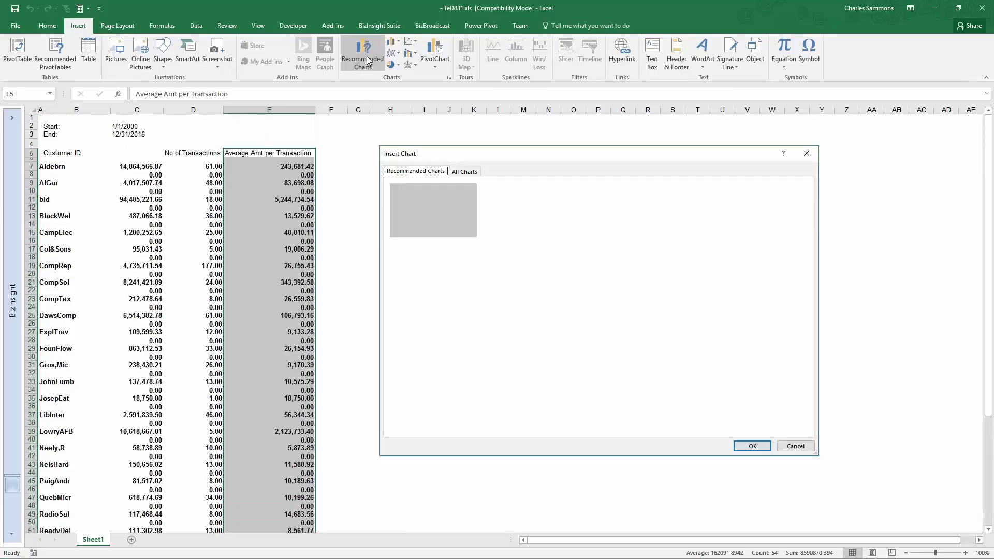
pyautogui.click(465, 173)
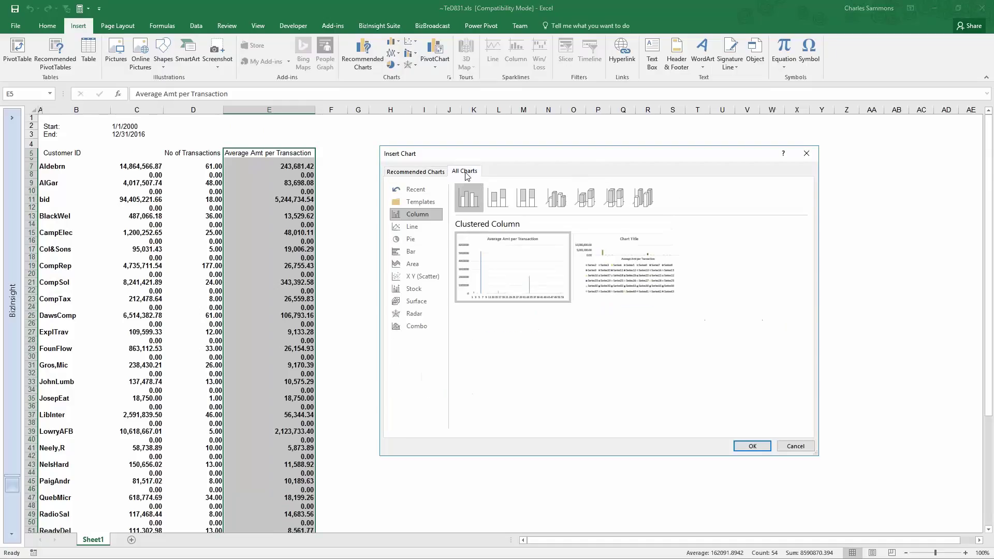
pyautogui.click(412, 251)
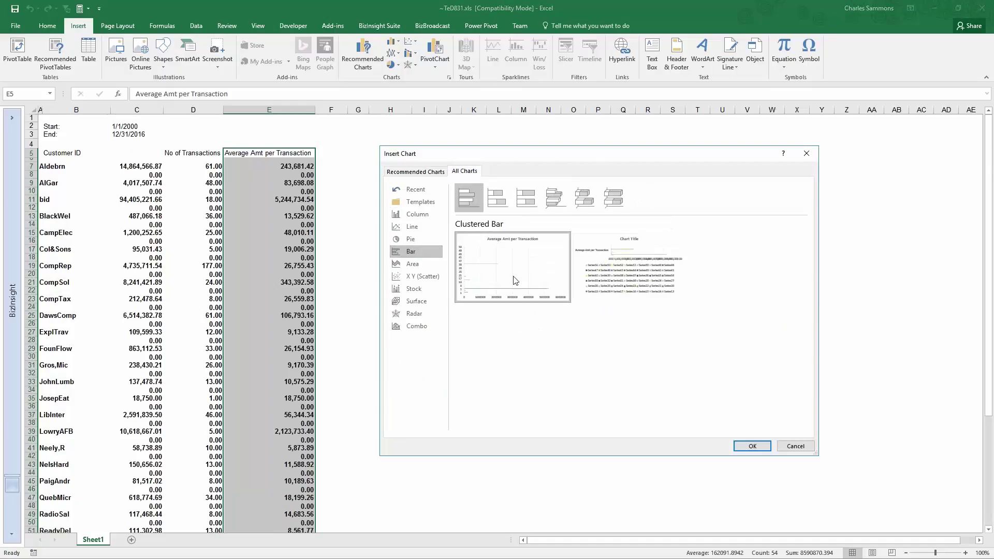
pyautogui.moveTo(515, 280)
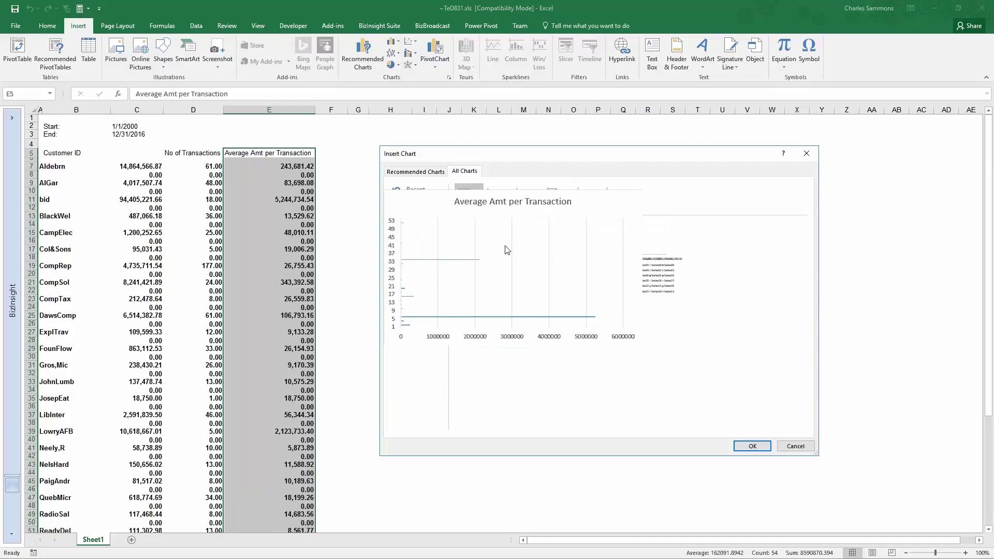
pyautogui.click(752, 446)
# Move the bar chart beside column E, level with the header row, and enlarge it to span columns F to AD down to about row 49
pyautogui.moveTo(619, 370); pyautogui.dragTo(555, 264)
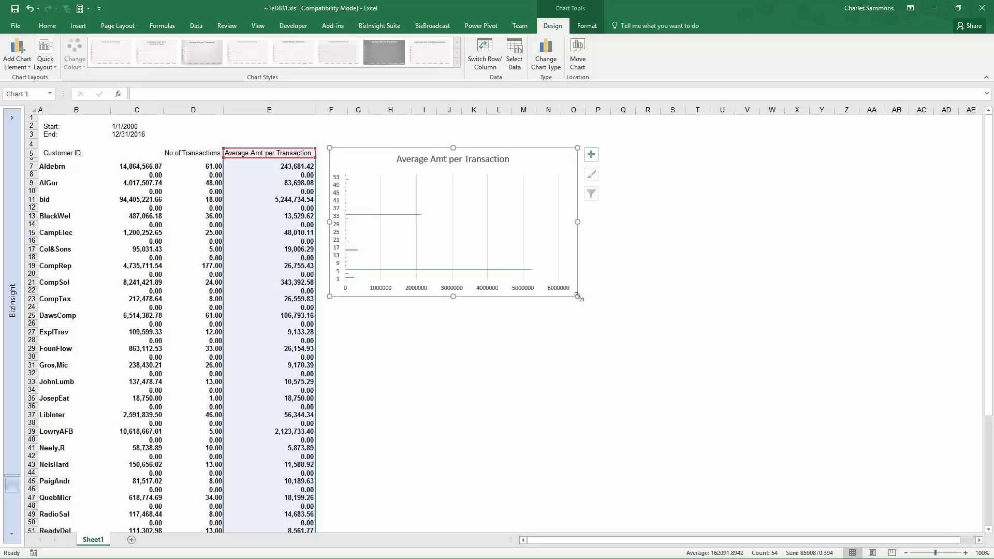
pyautogui.moveTo(577, 296); pyautogui.dragTo(953, 512)
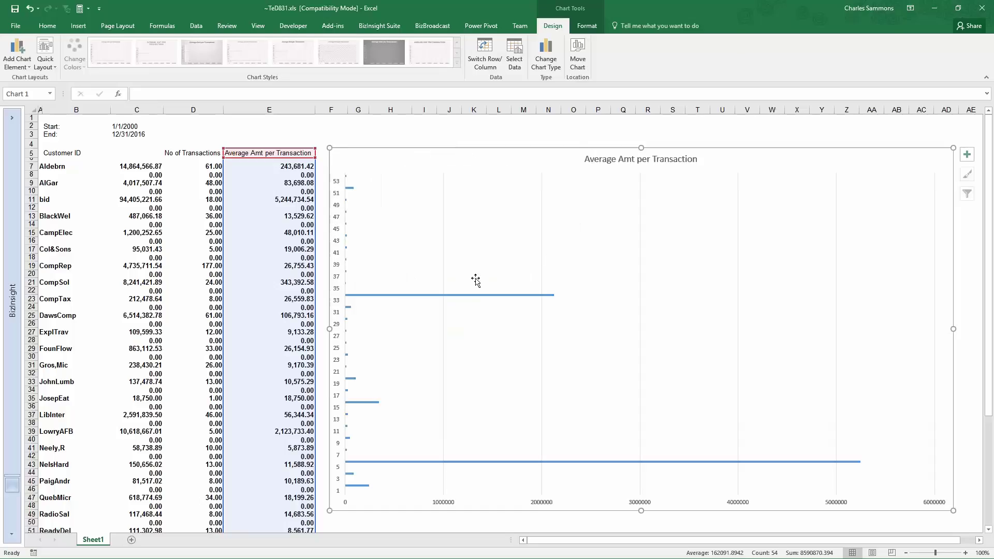
# Set the bar chart's category axis labels to the customer IDs in A7 to A59
pyautogui.rightClick(492, 224)
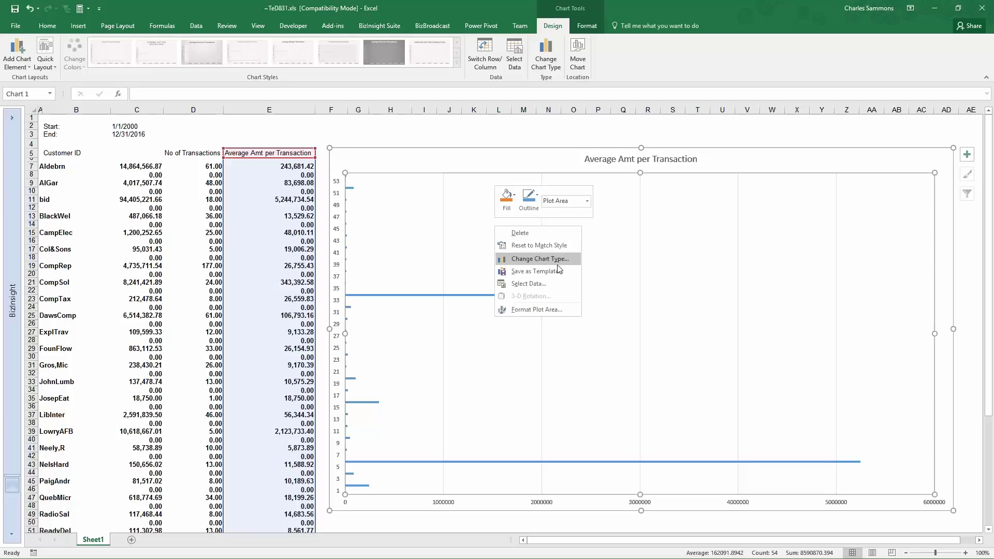
pyautogui.click(542, 285)
pyautogui.click(556, 307)
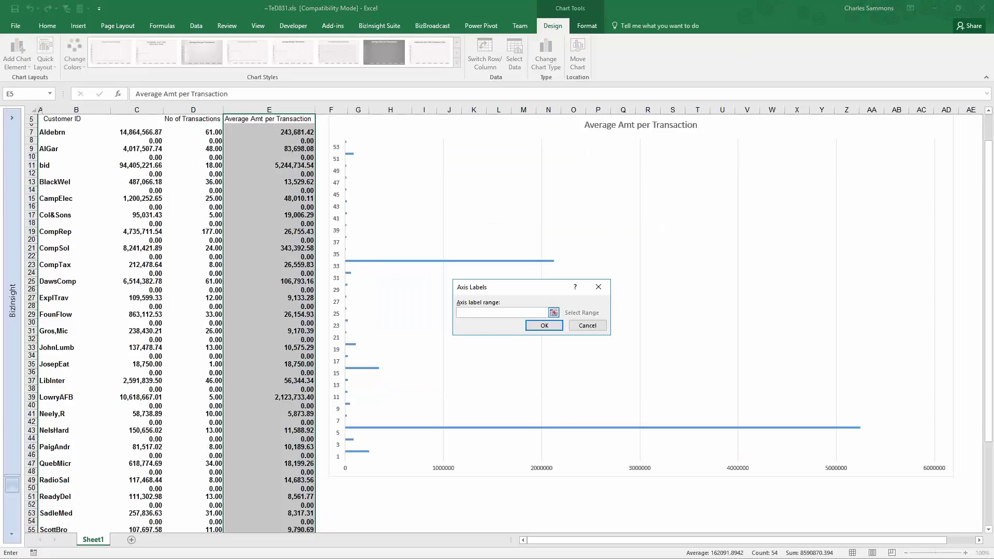
pyautogui.moveTo(58, 135); pyautogui.dragTo(57, 541)
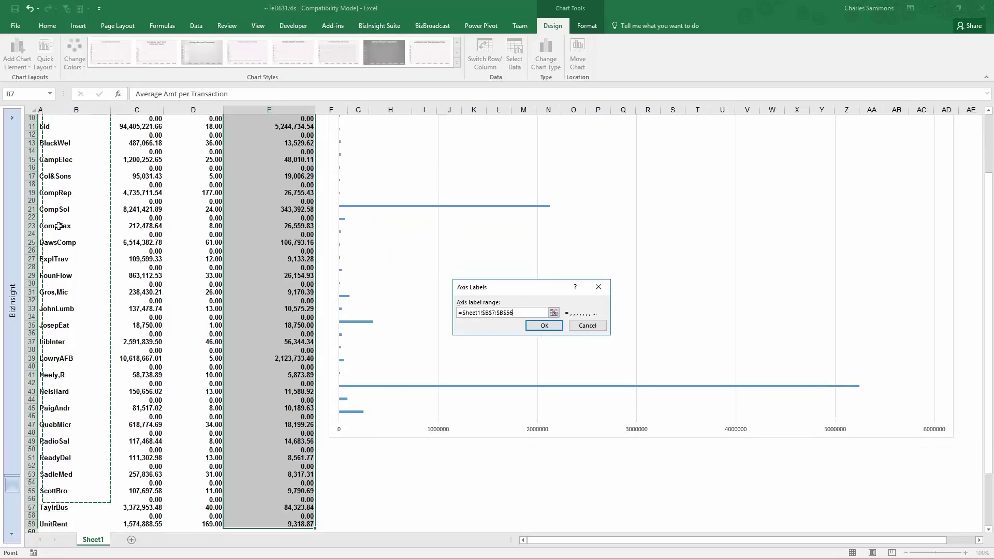
pyautogui.scroll(3, 434, 302)
pyautogui.click(553, 313)
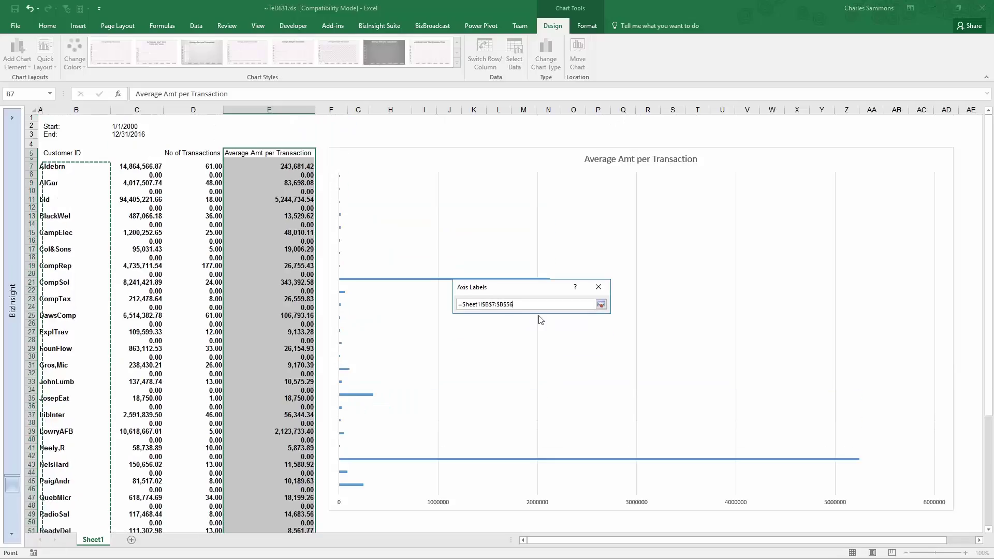
pyautogui.click(39, 166)
pyautogui.moveTo(39, 167); pyautogui.dragTo(39, 483)
pyautogui.click(601, 304)
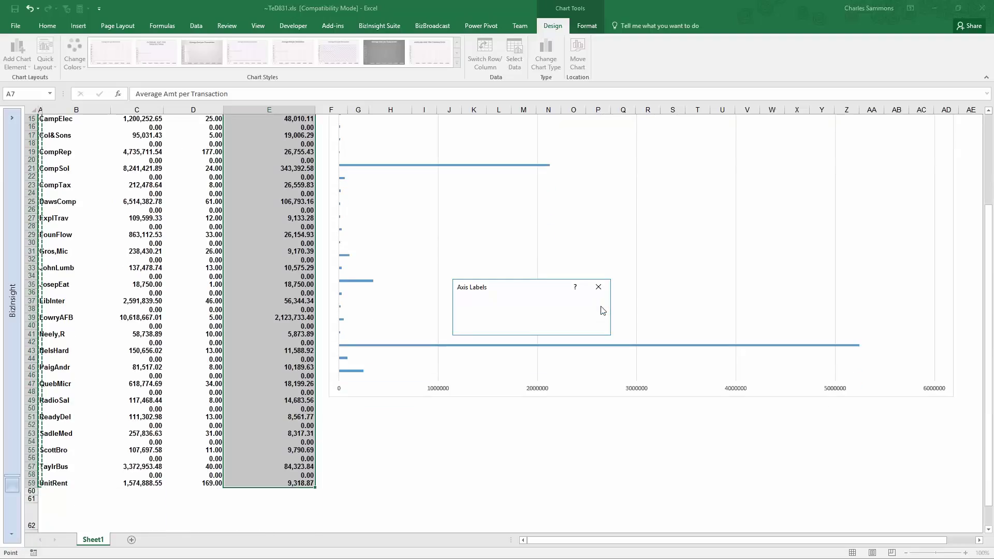
pyautogui.click(544, 326)
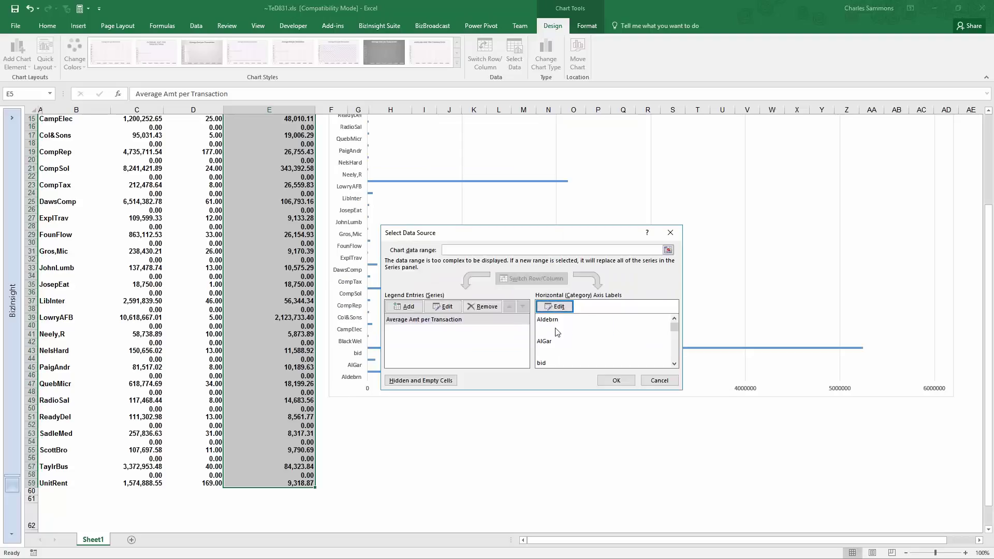
pyautogui.click(611, 382)
pyautogui.scroll(5, 611, 288)
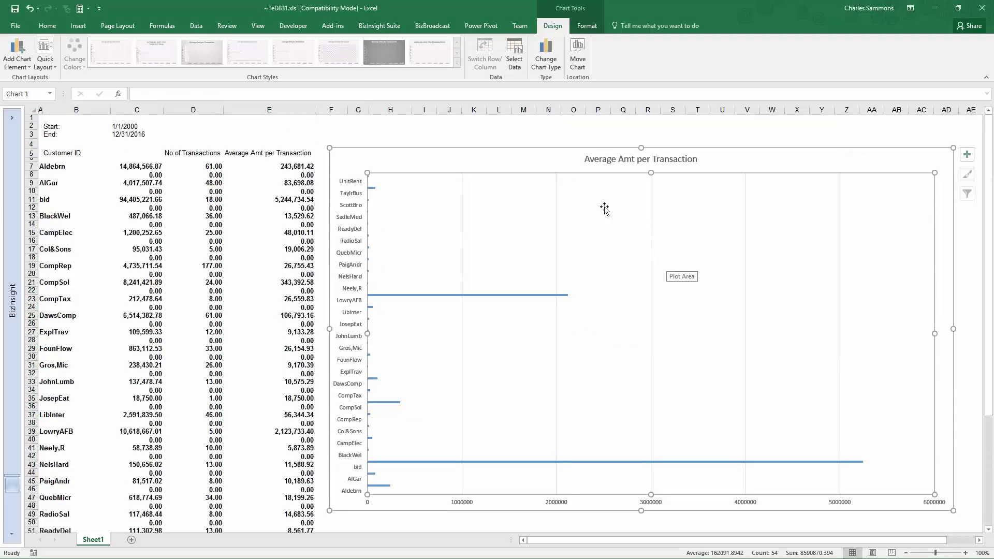
pyautogui.click(480, 125)
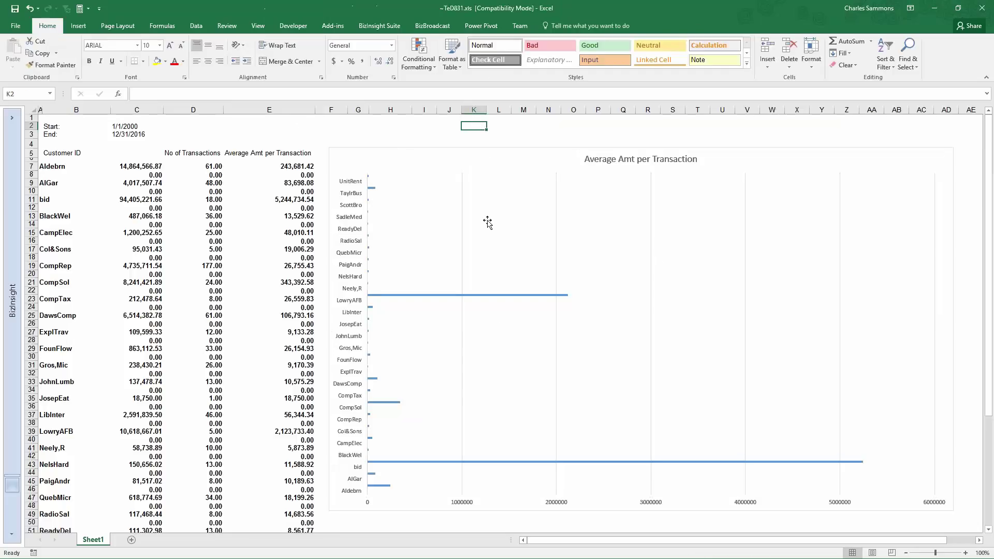
# Add a bold, right-aligned "Total:" label in B61 below the customer rows
pyautogui.scroll(-12, 417, 265)
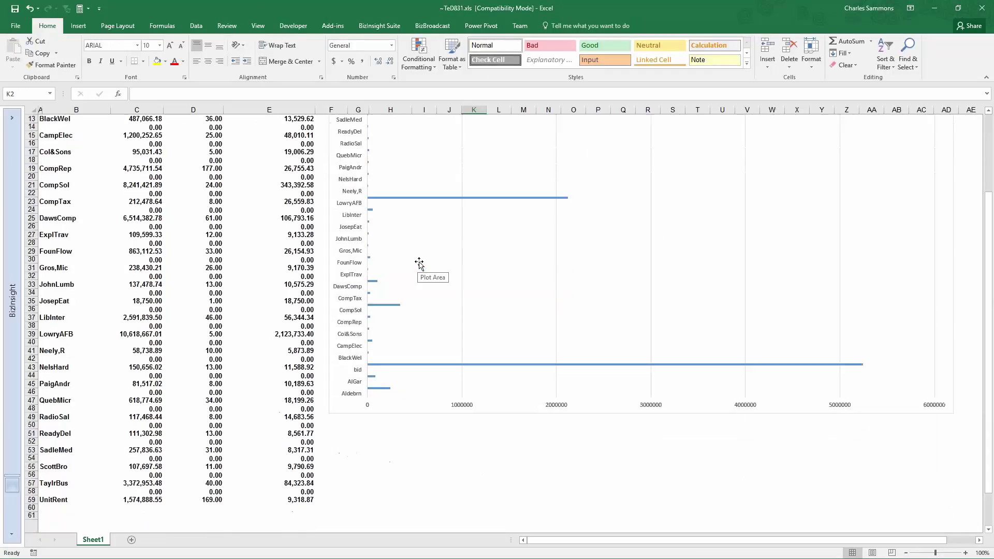
pyautogui.click(342, 367)
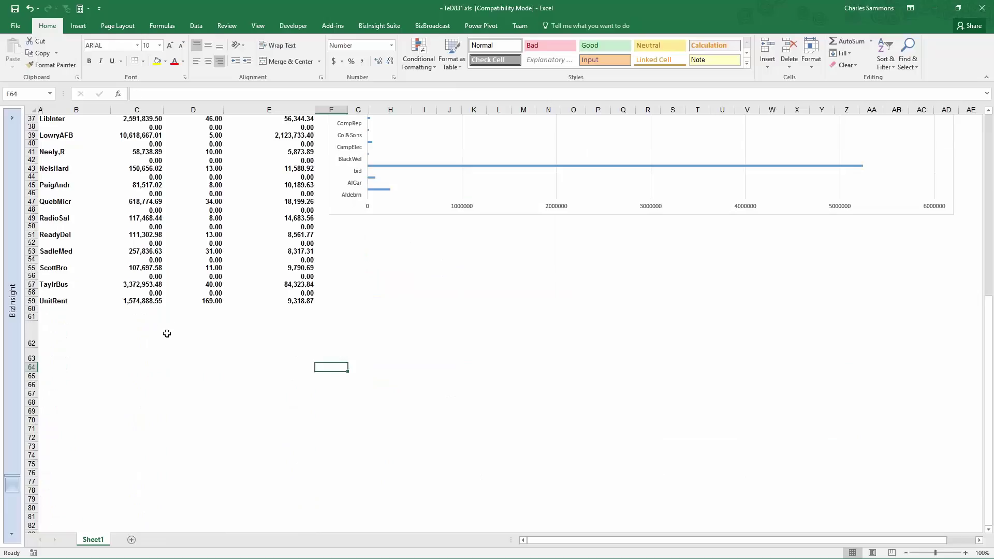
pyautogui.scroll(12, 173, 334)
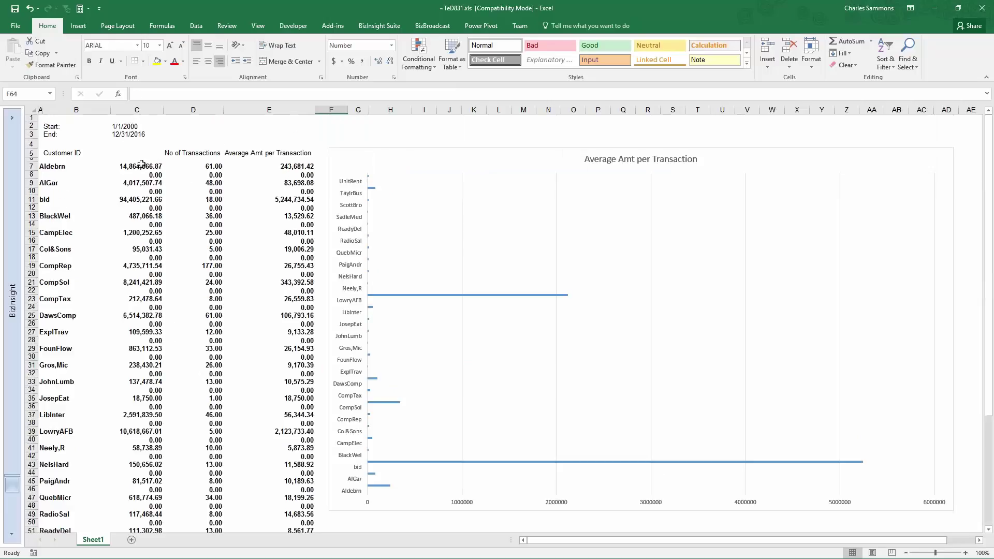
pyautogui.scroll(-12, 144, 269)
pyautogui.click(61, 316)
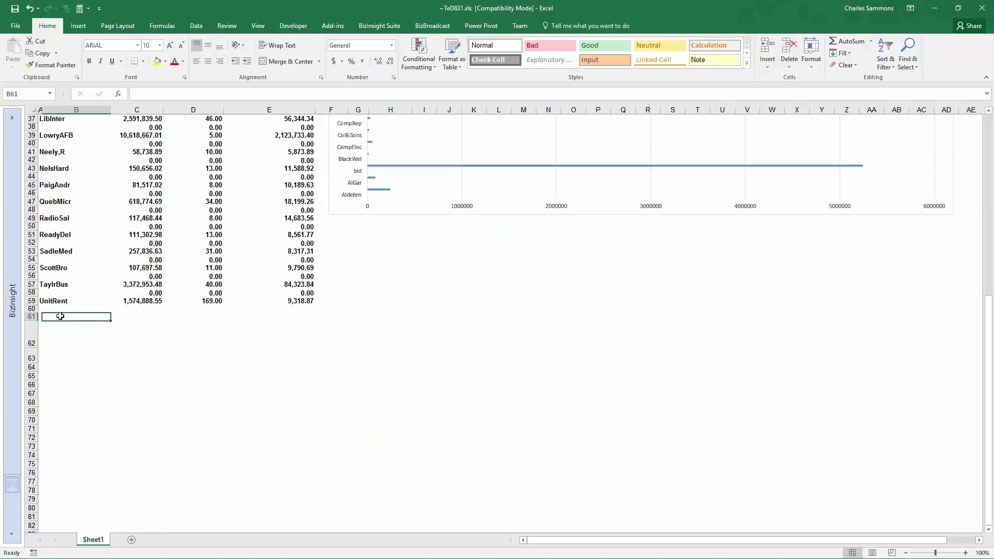
pyautogui.write('Total:')
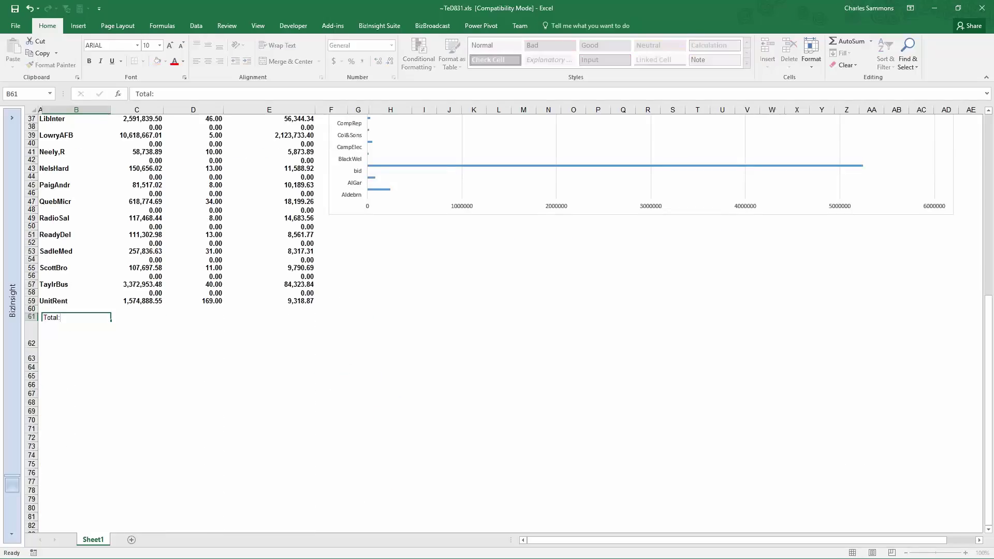
pyautogui.press('Tab')
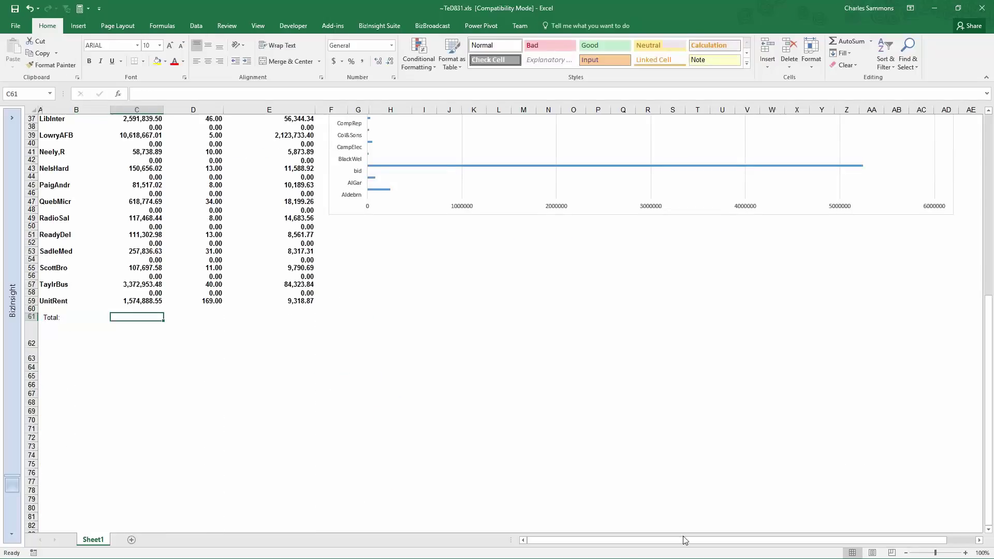
pyautogui.click(73, 318)
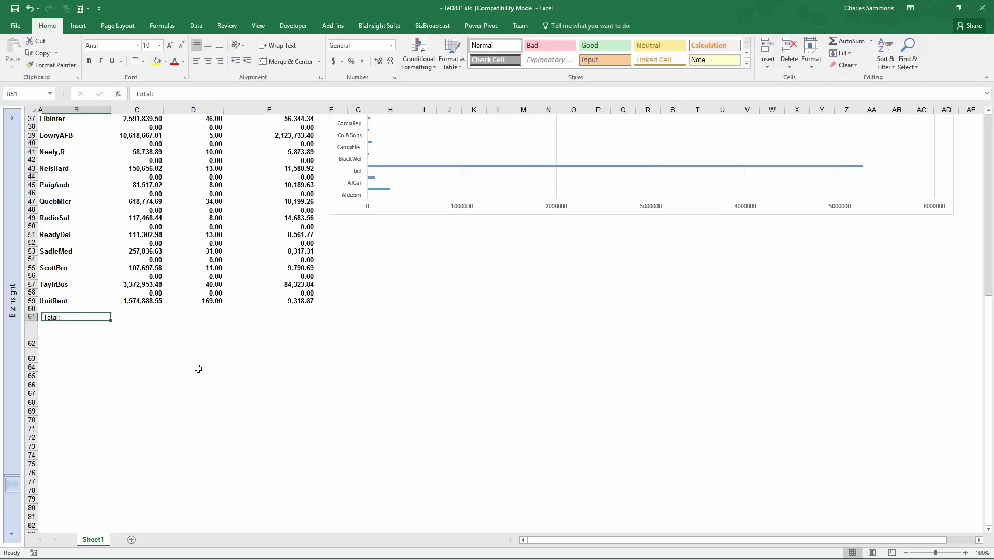
pyautogui.click(88, 61)
pyautogui.click(220, 61)
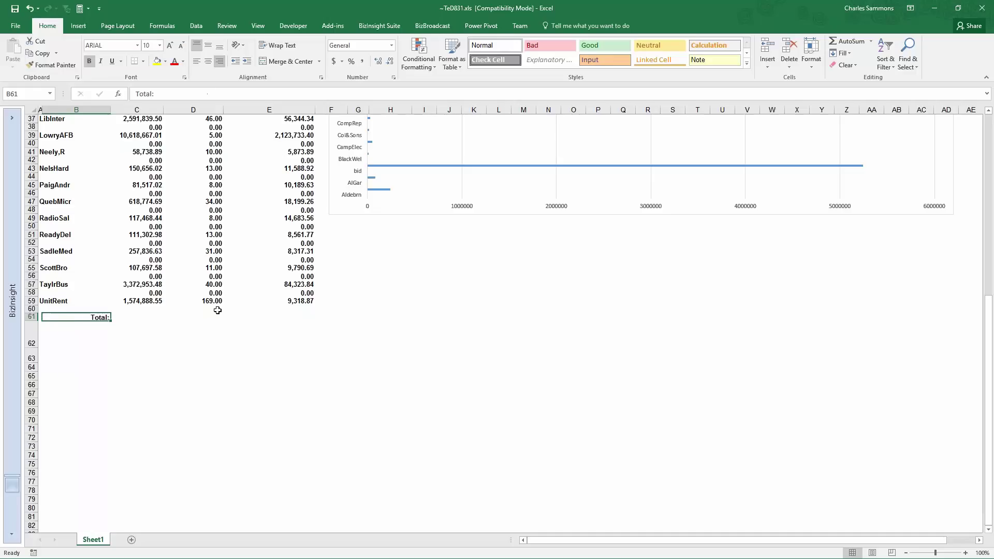
# Sum the customer amounts in C61 with =SUM(C7:C60) and the transaction counts in D61 with =SUM(D7:D60)
pyautogui.click(144, 317)
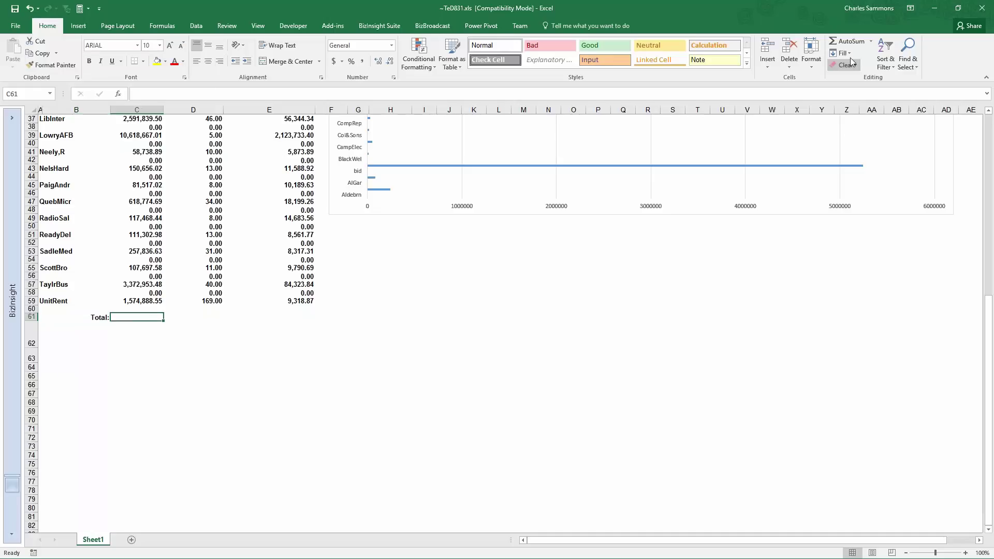
pyautogui.click(855, 43)
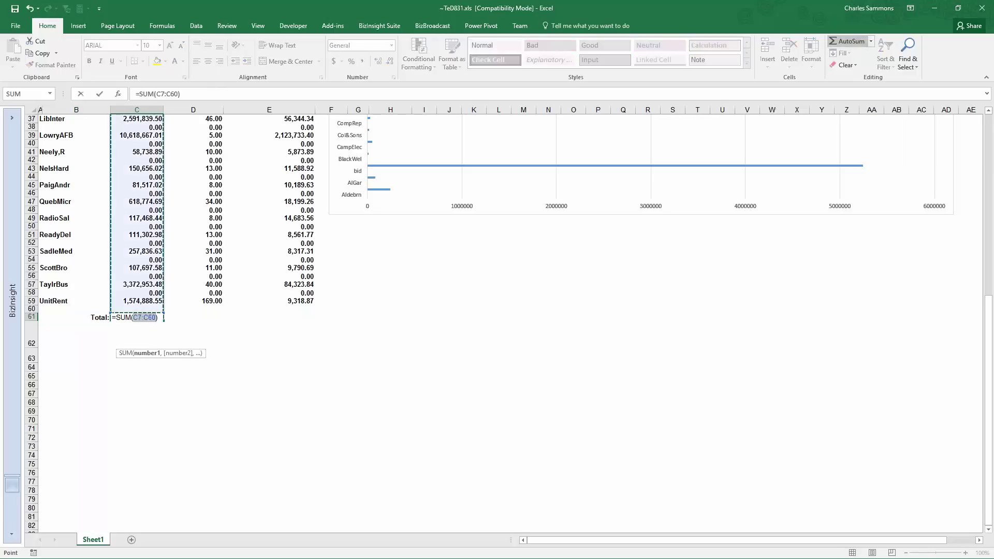
pyautogui.press('Return')
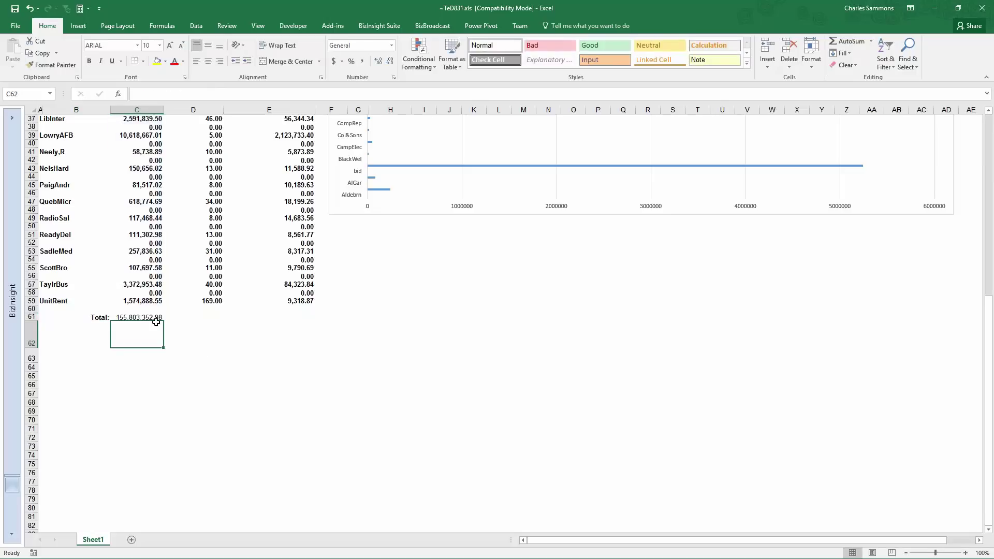
pyautogui.click(151, 316)
pyautogui.click(209, 321)
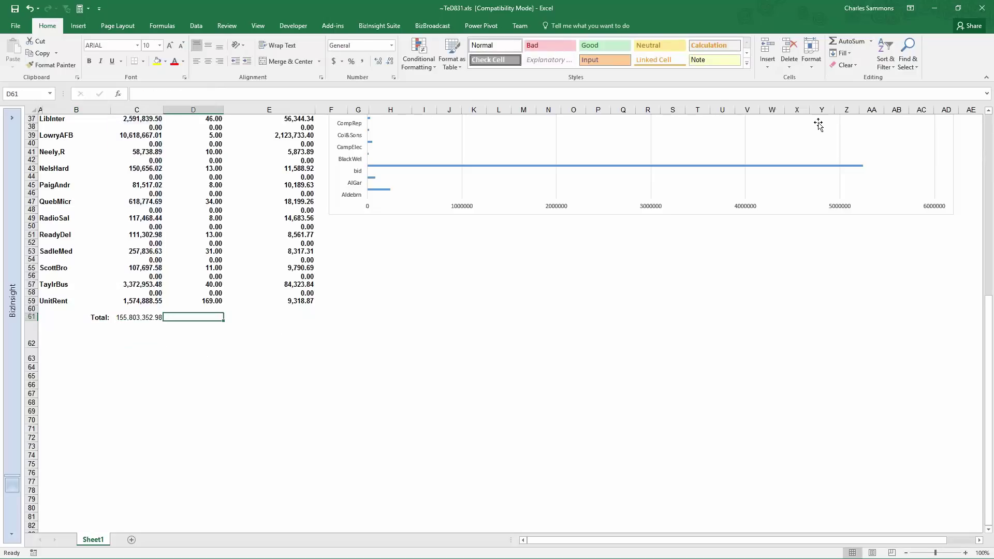
pyautogui.click(844, 42)
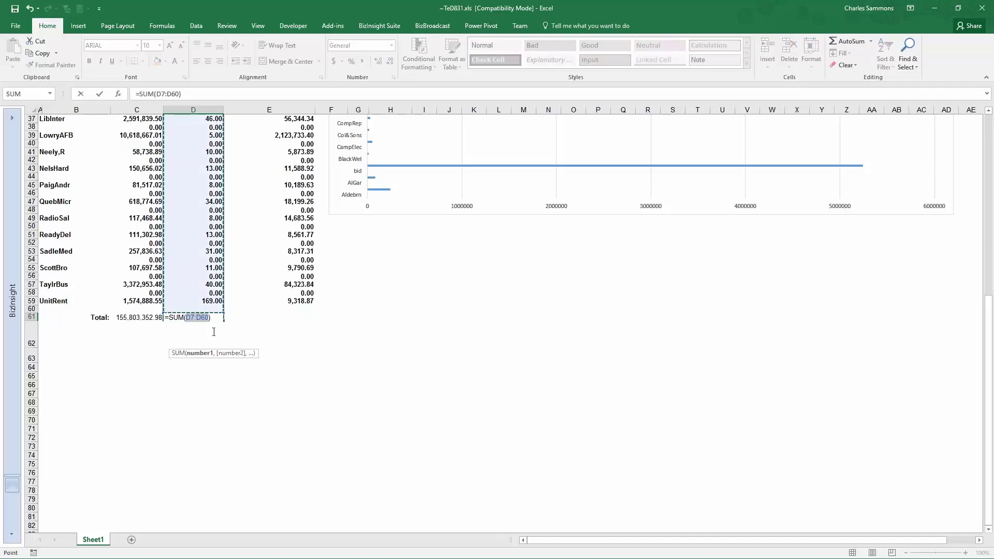
pyautogui.press('Return')
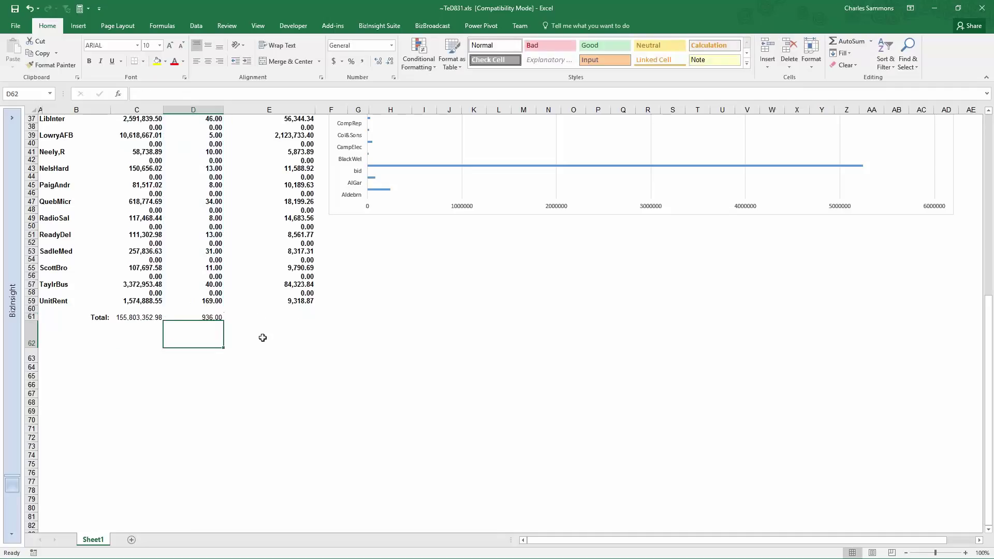
# Calculate the overall average amount per transaction in E61 with the formula =C61/D61
pyautogui.click(290, 314)
pyautogui.scroll(9, 587, 380)
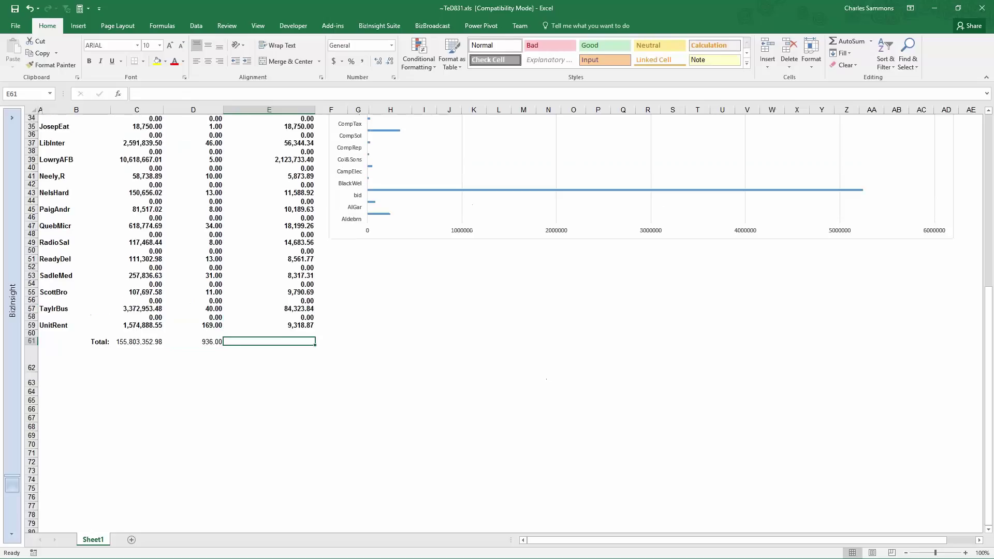
pyautogui.scroll(-6, 586, 411)
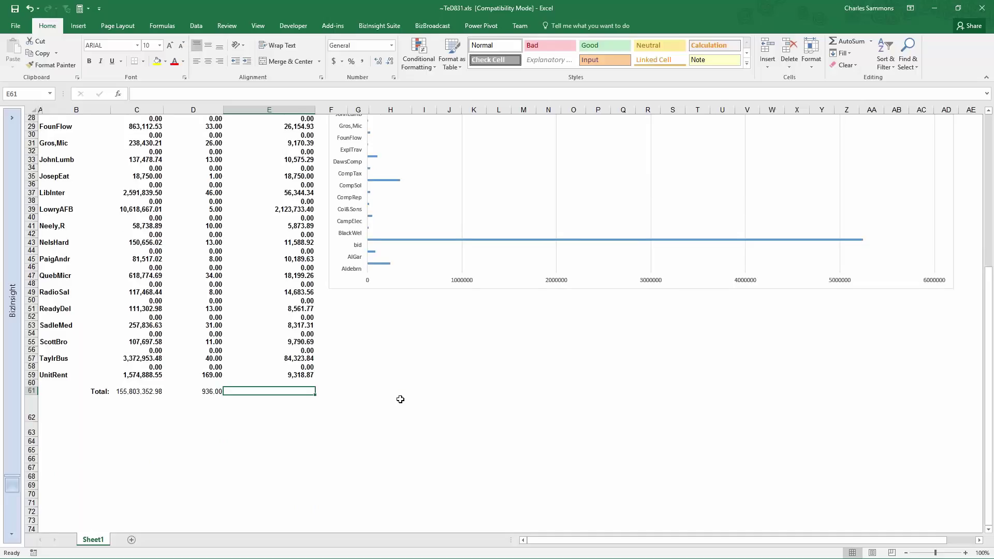
pyautogui.scroll(5, 400, 399)
pyautogui.scroll(-2, 400, 399)
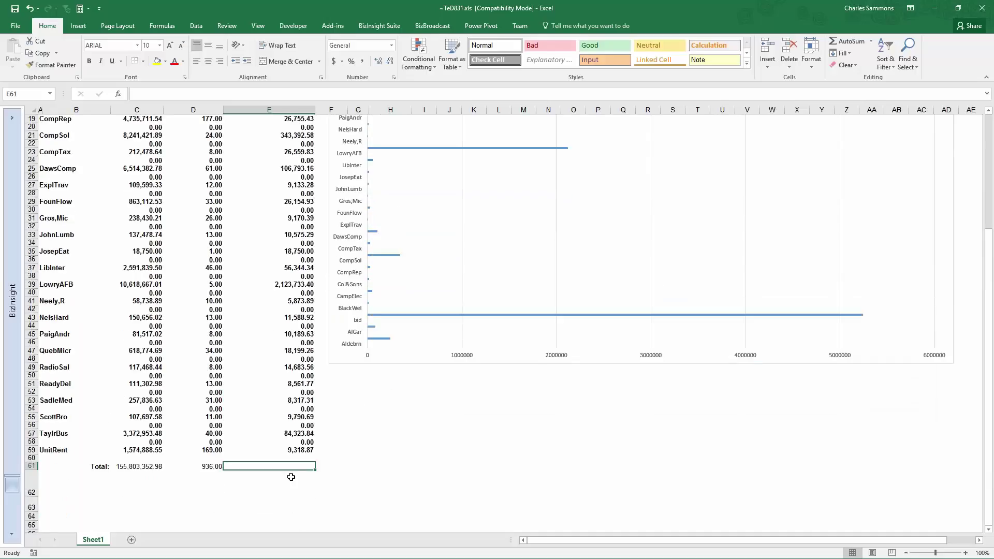
pyautogui.scroll(6, 409, 468)
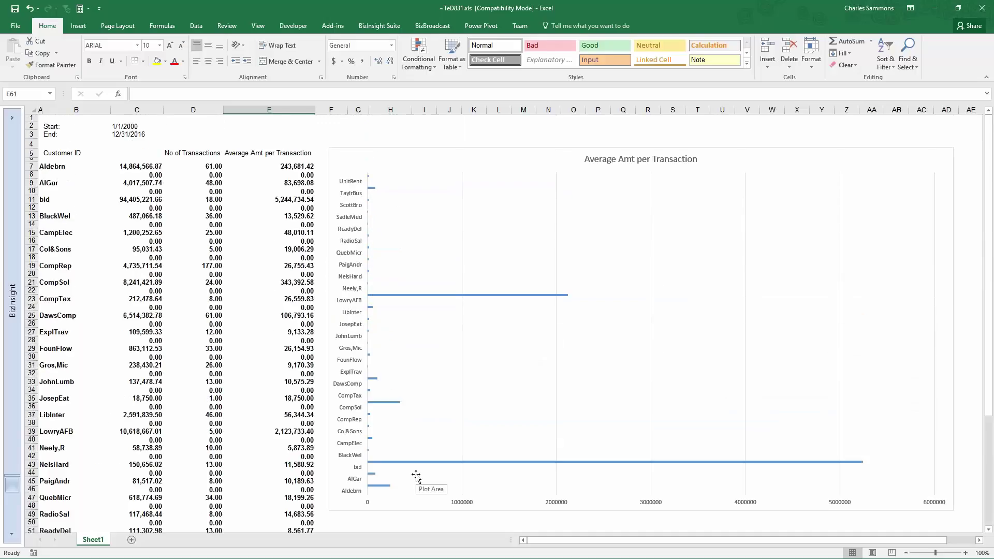
pyautogui.scroll(-6, 418, 290)
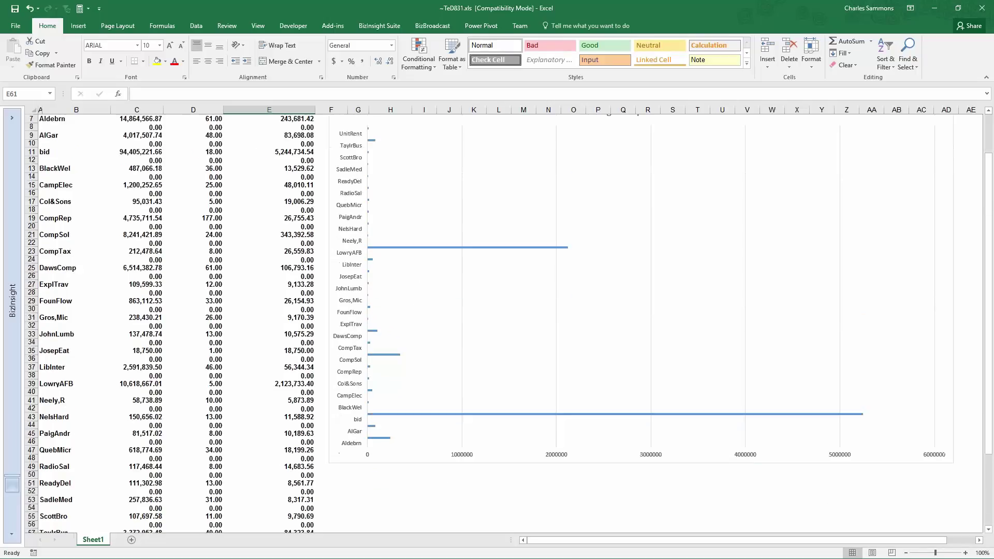
pyautogui.scroll(6, 310, 279)
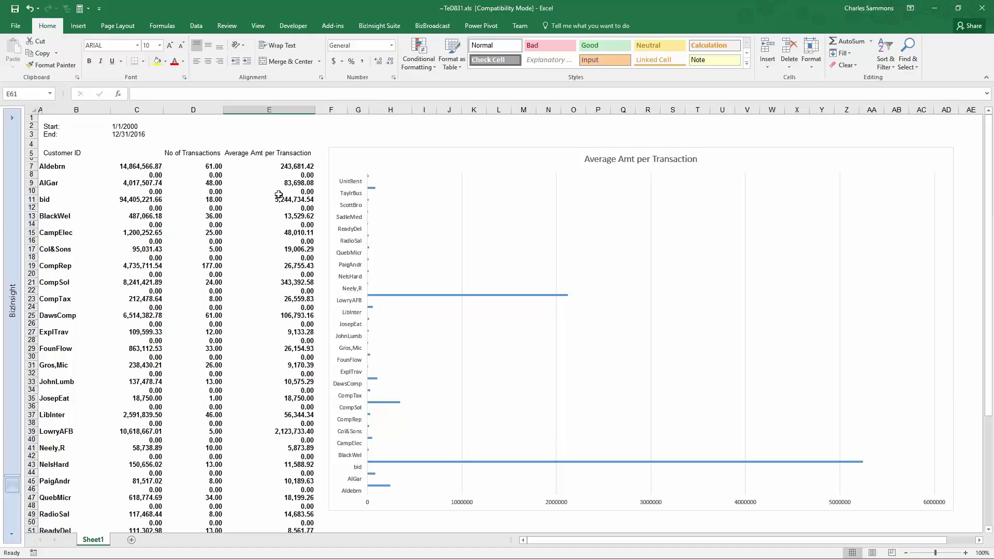
pyautogui.scroll(-8, 265, 212)
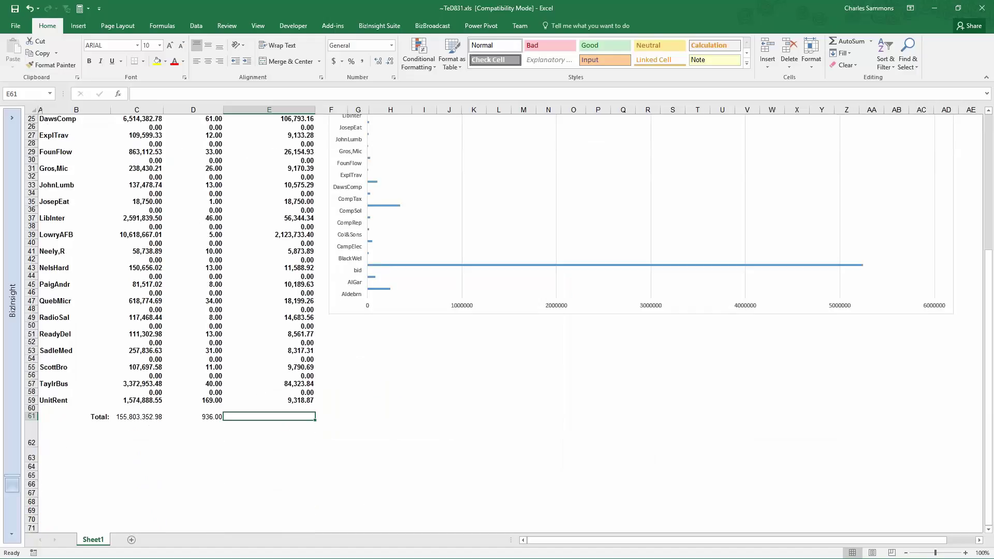
pyautogui.click(225, 94)
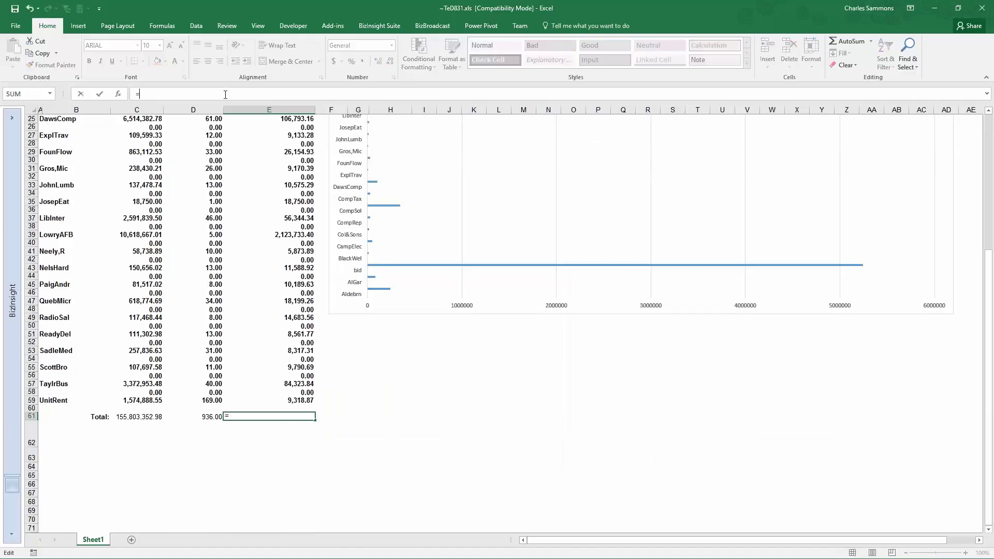
pyautogui.write('=C5')
pyautogui.press('BackSpace')
pyautogui.write('61/')
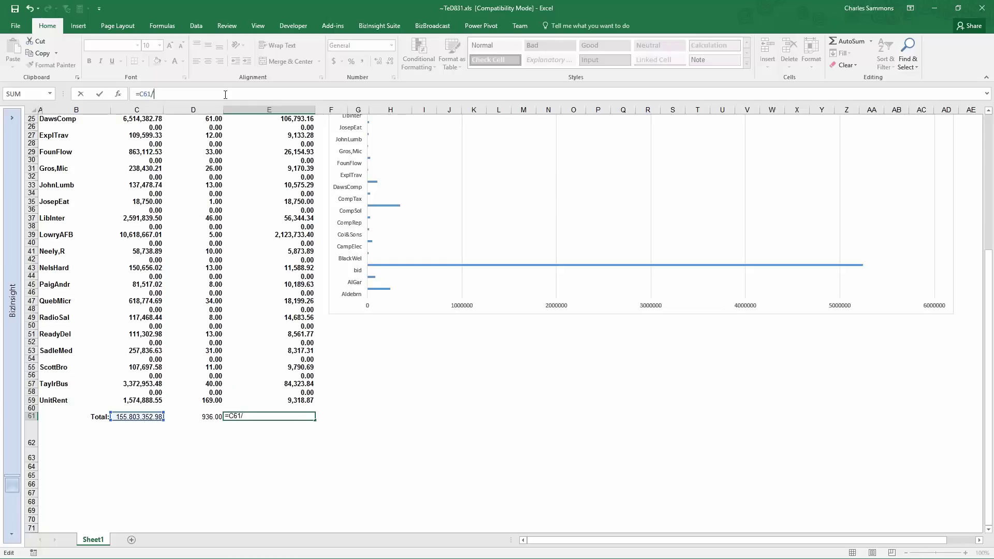
pyautogui.write('D61')
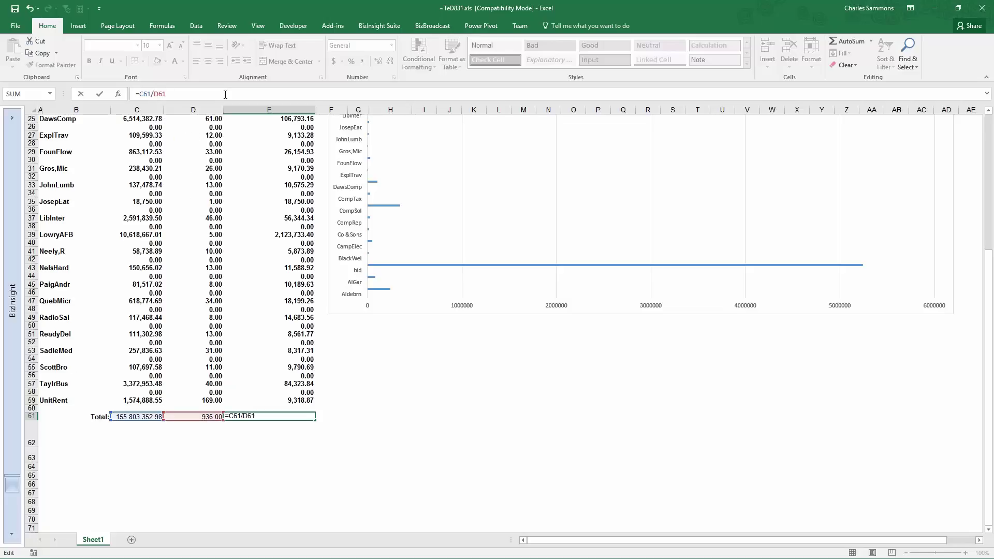
pyautogui.press('Return')
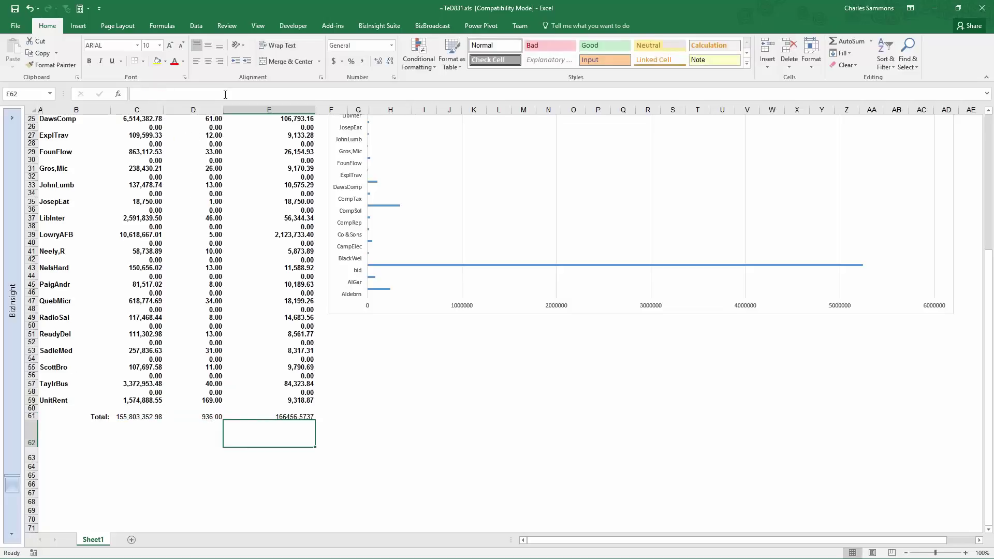
# Make the total row values in C61 to E61 bold
pyautogui.click(282, 416)
pyautogui.moveTo(147, 412); pyautogui.dragTo(300, 414)
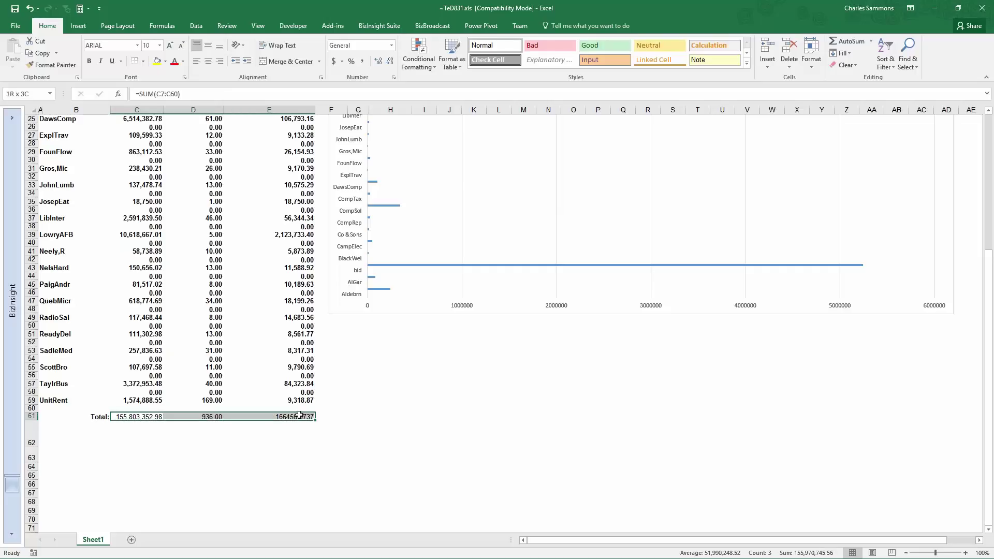
pyautogui.click(90, 61)
pyautogui.click(396, 410)
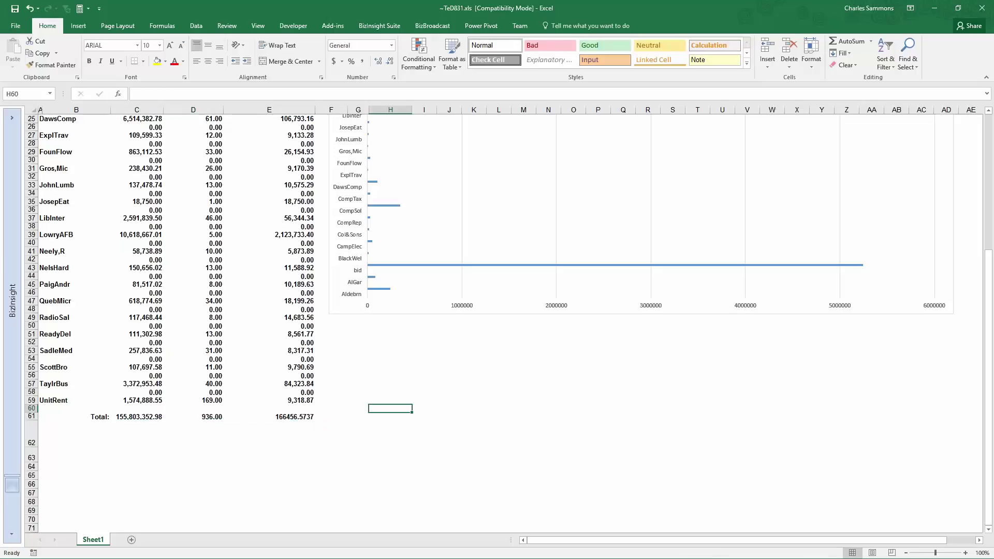
# Set the report's start date in C2 to 1/1/2007 and enter 12/31/2016 as the end date in C3
pyautogui.scroll(8, 413, 421)
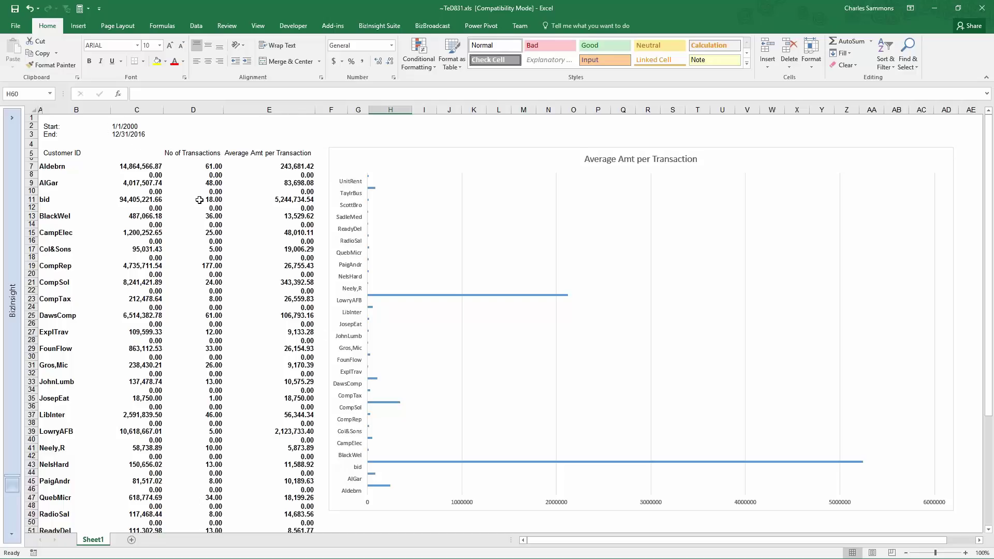
pyautogui.click(130, 128)
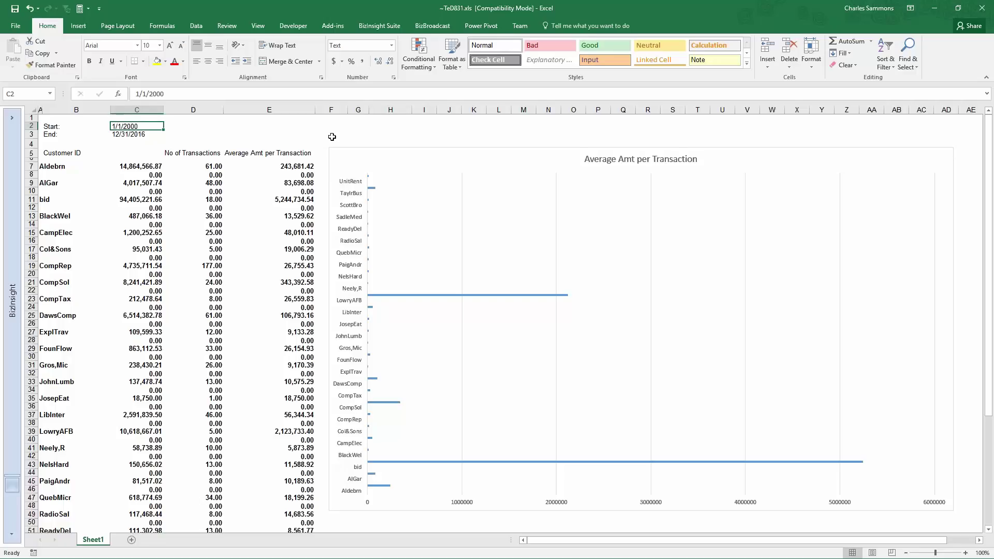
pyautogui.write('1/')
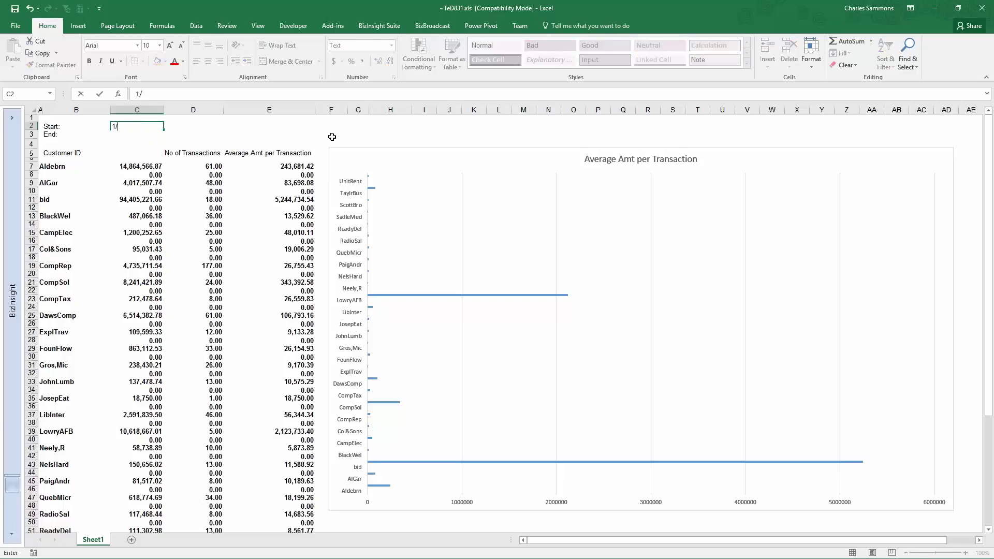
pyautogui.write('1/200')
pyautogui.press('Return')
pyautogui.write('12/31/2016')
pyautogui.press('Return')
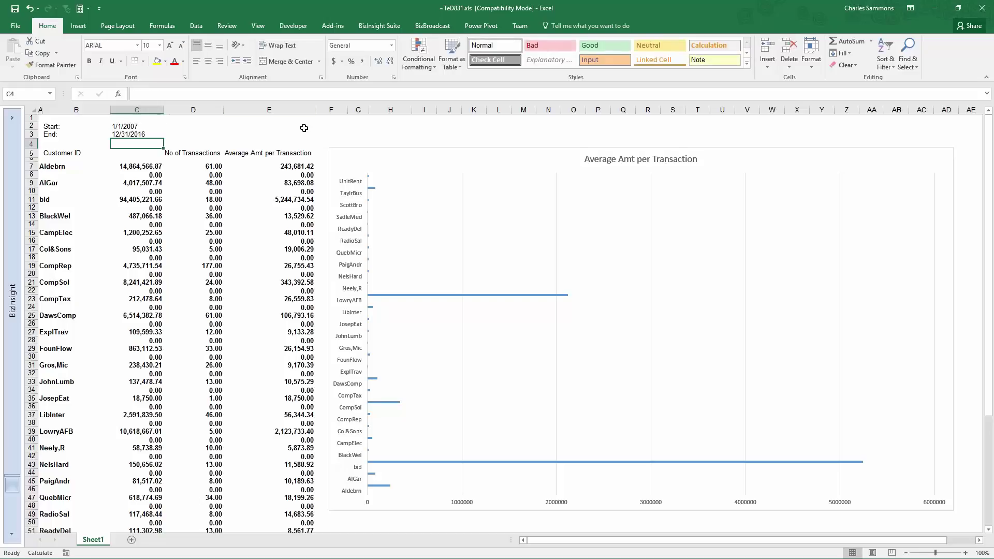
# Set the report's end date in C3 to 12/31/2007
pyautogui.click(129, 134)
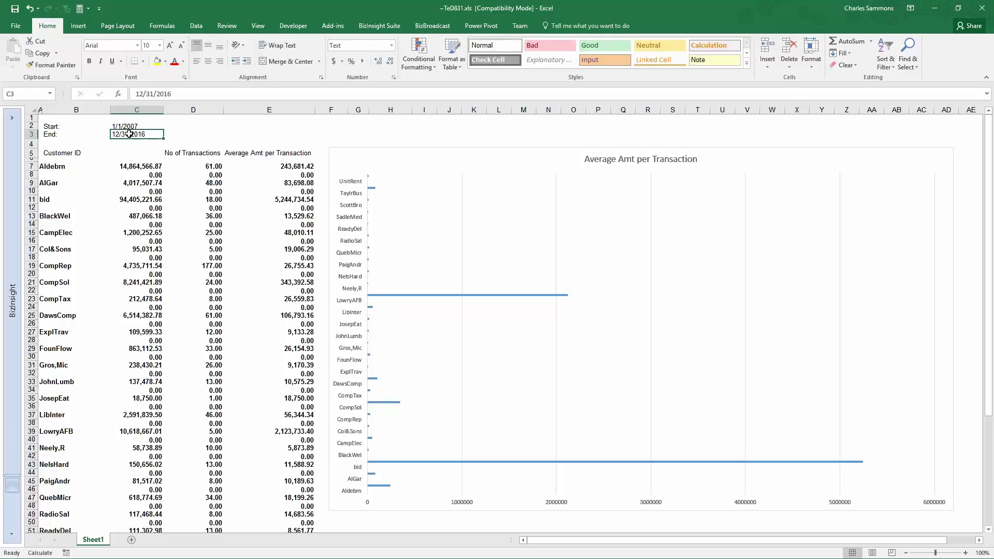
pyautogui.write('1')
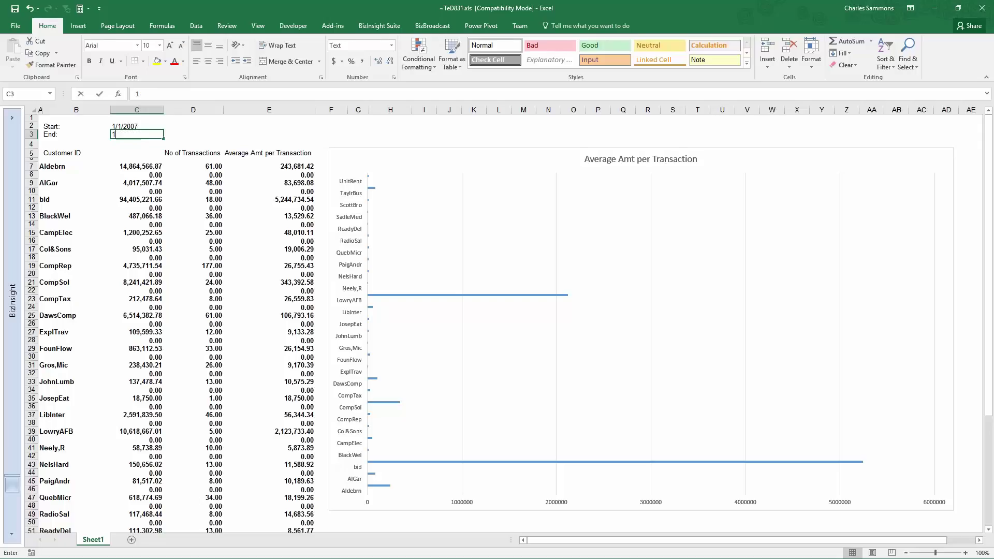
pyautogui.write('2/31/20')
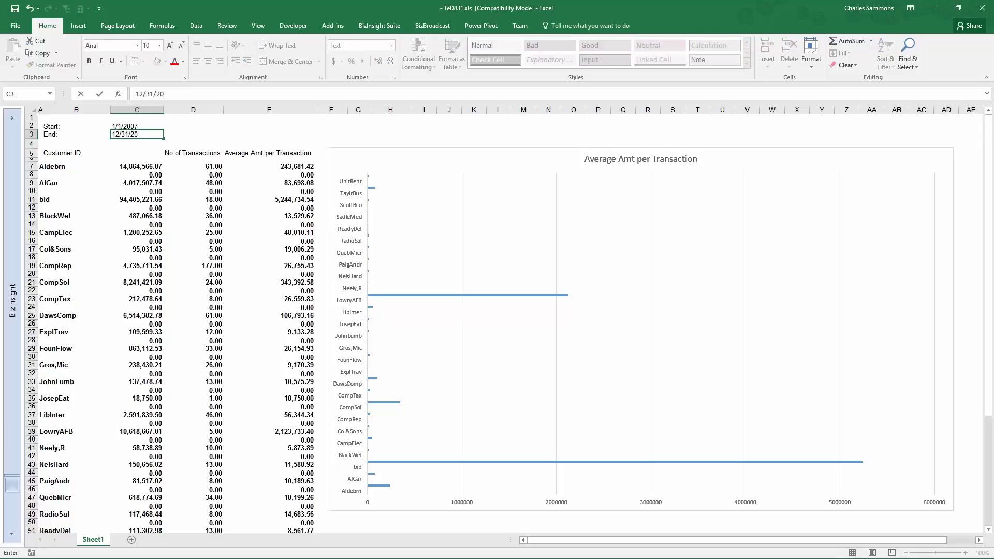
pyautogui.write('07')
pyautogui.press('Return')
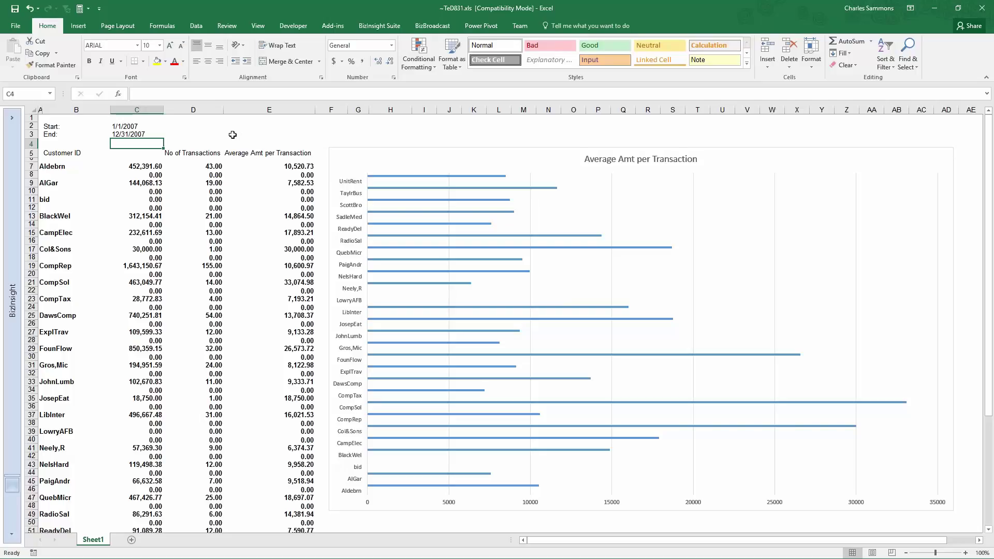
# Add the label "Transaction Amount:" in D3 above the transaction count column
pyautogui.click(255, 134)
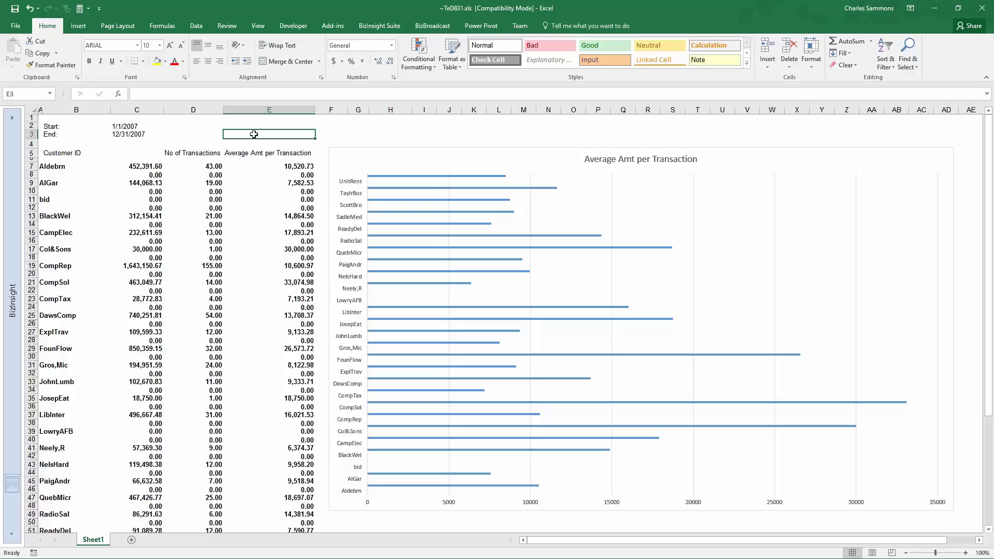
pyautogui.click(373, 26)
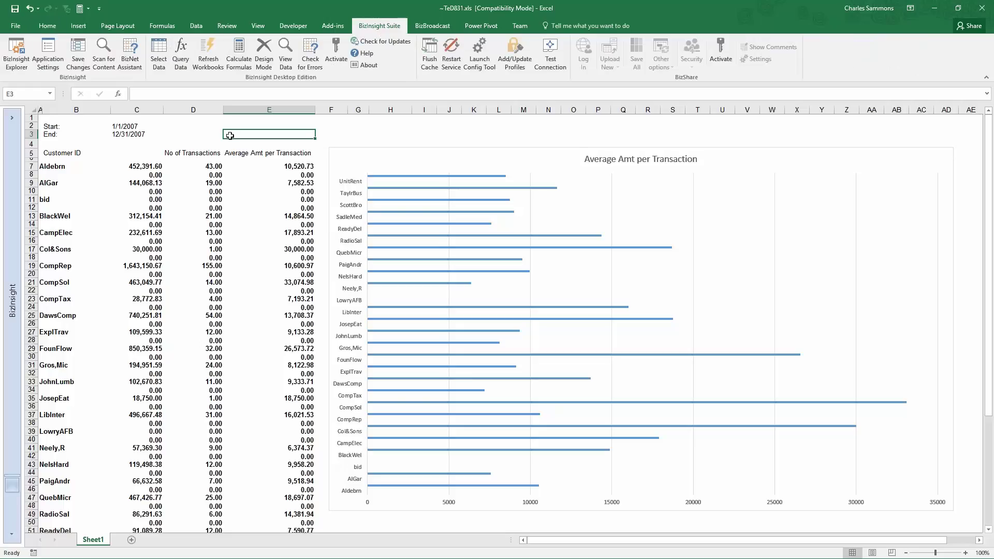
pyautogui.click(213, 134)
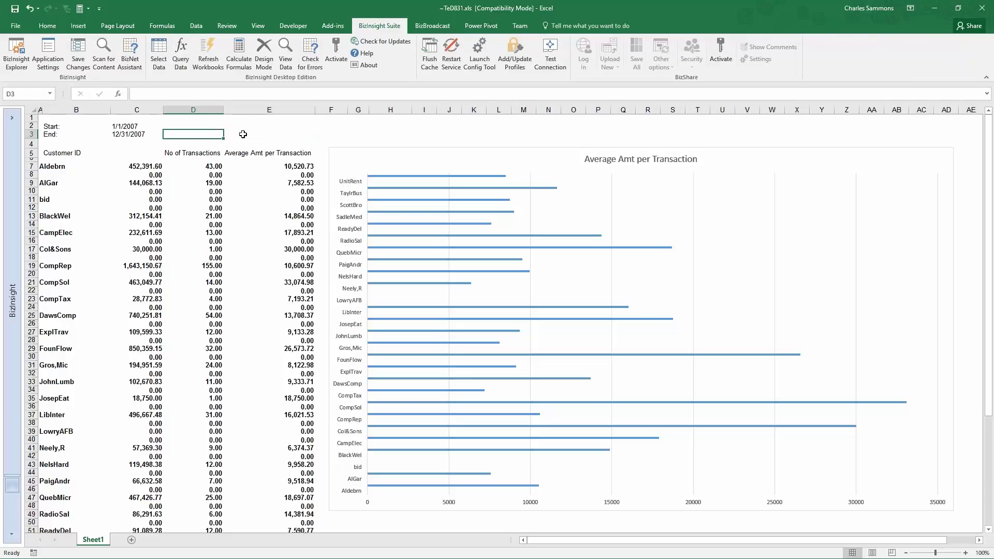
pyautogui.write('Tran')
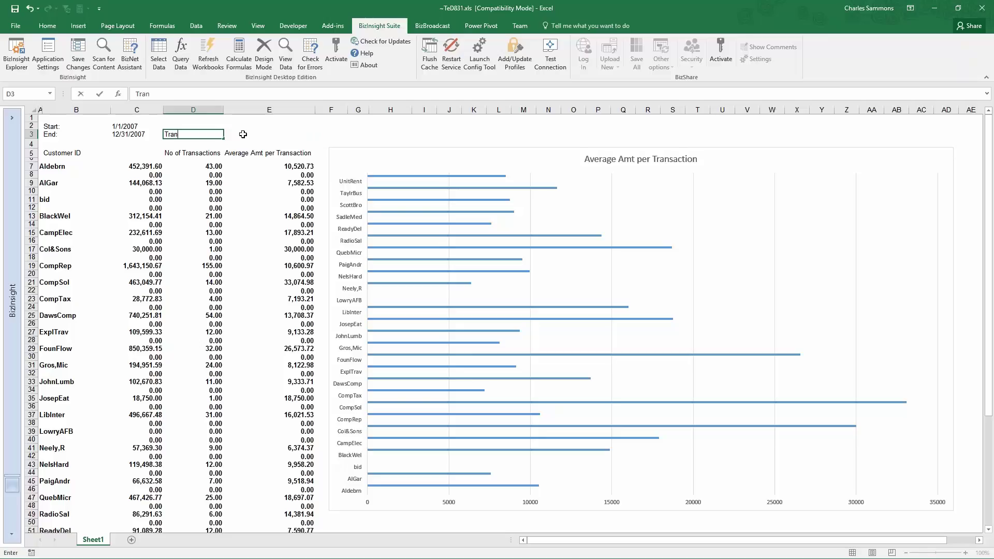
pyautogui.write('saction Amount:')
pyautogui.click(250, 134)
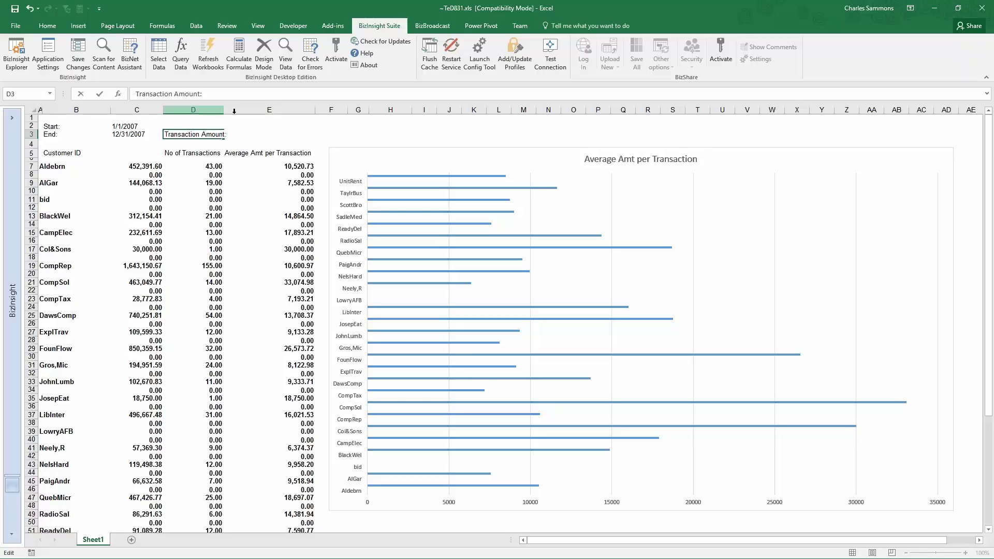
# Fit column D's width to its contents and enter 25000 as the transaction amount in E3
pyautogui.click(252, 134)
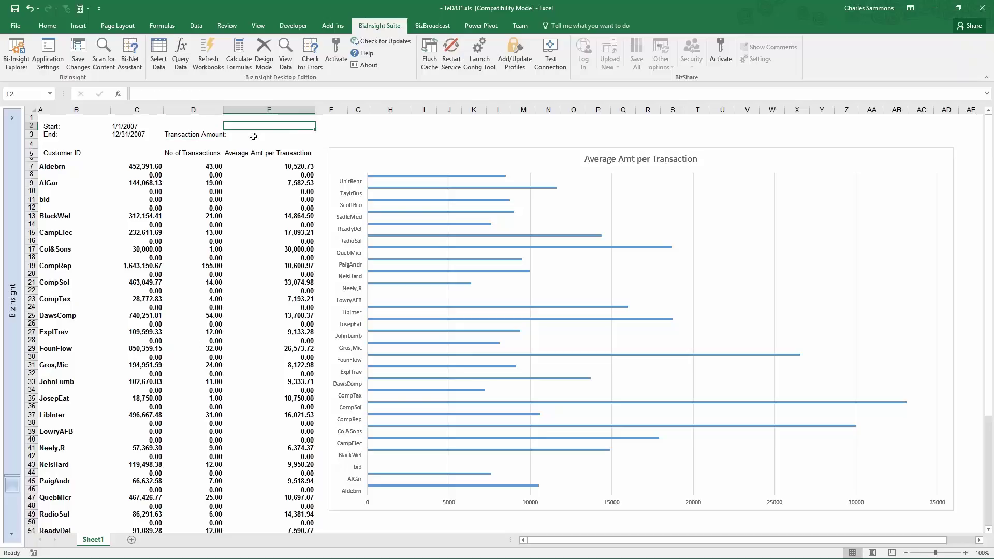
pyautogui.doubleClick(223, 109)
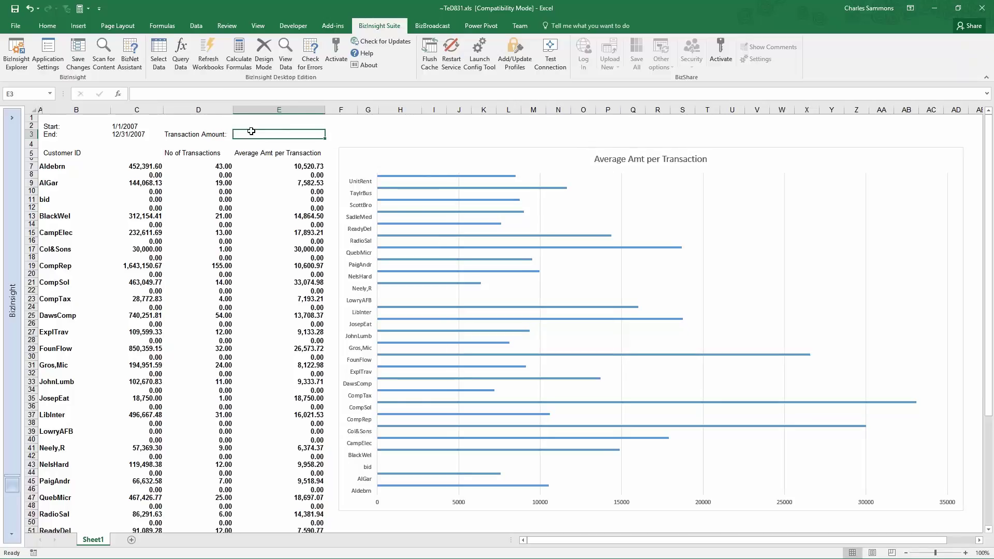
pyautogui.write('25000')
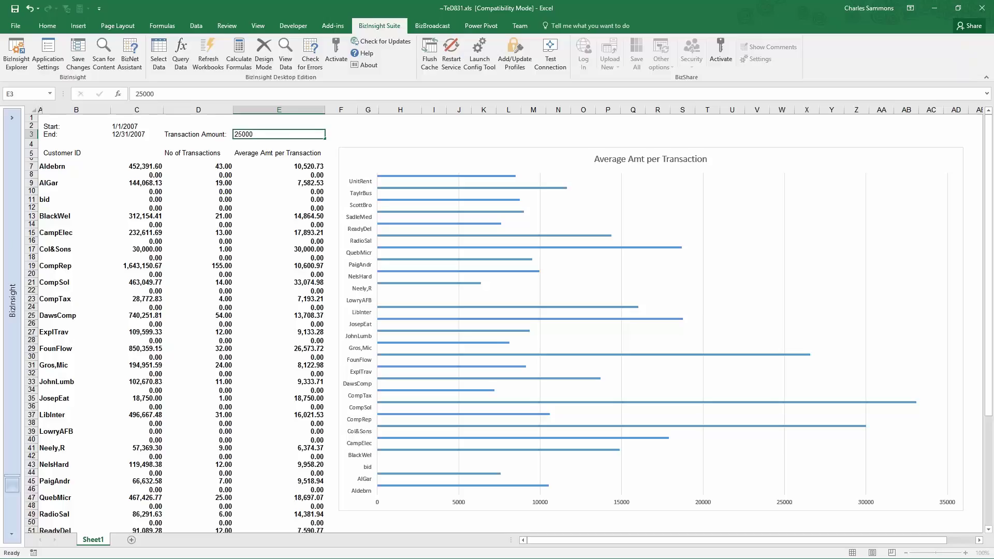
pyautogui.press('Return')
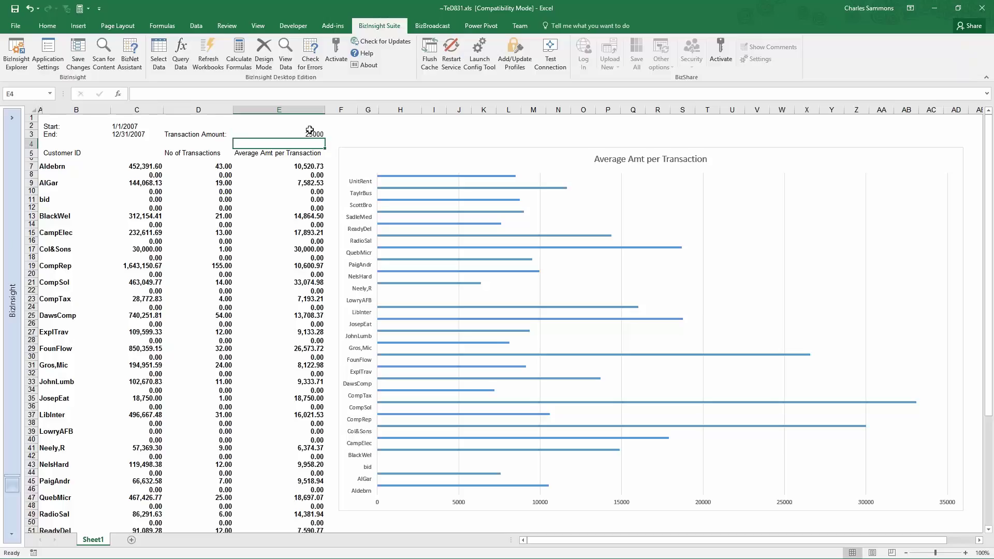
# Edit the BizInsight query of C7 and add a filter for TransactionAmount >= the value in cell E3
pyautogui.click(147, 166)
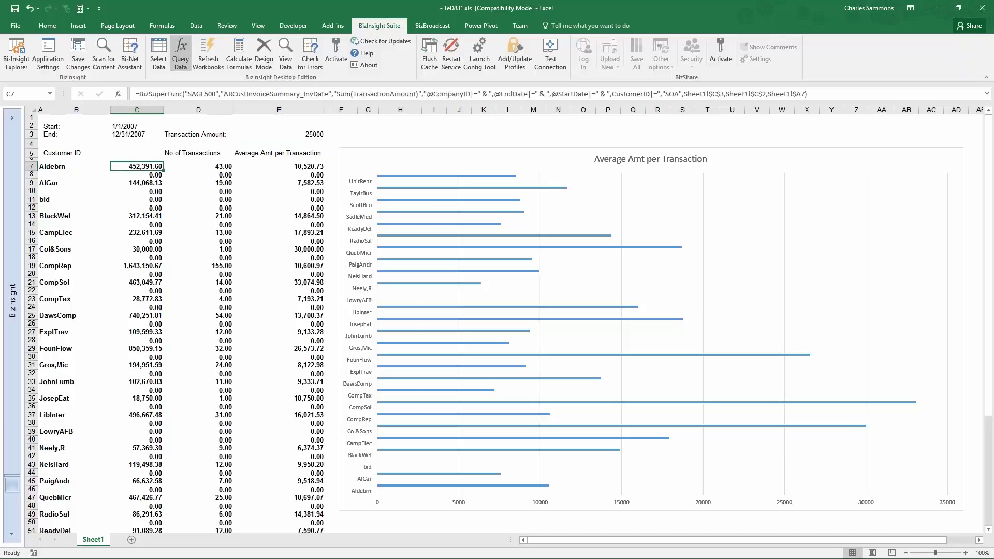
pyautogui.click(181, 52)
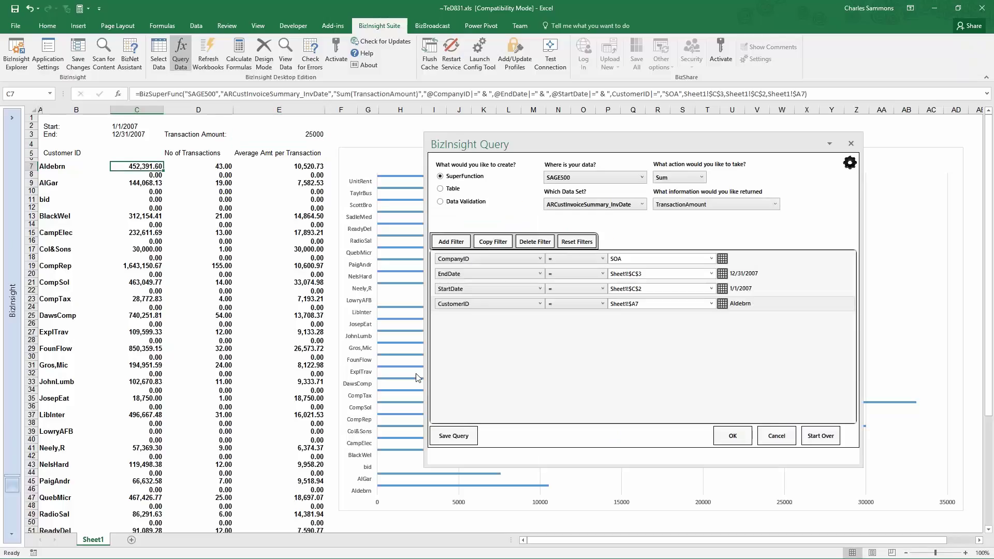
pyautogui.click(452, 242)
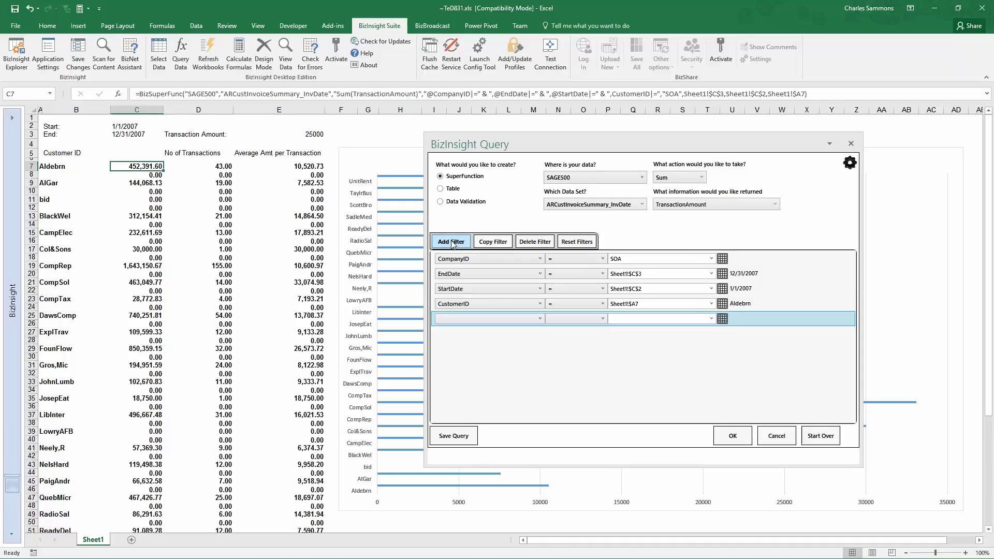
pyautogui.click(537, 319)
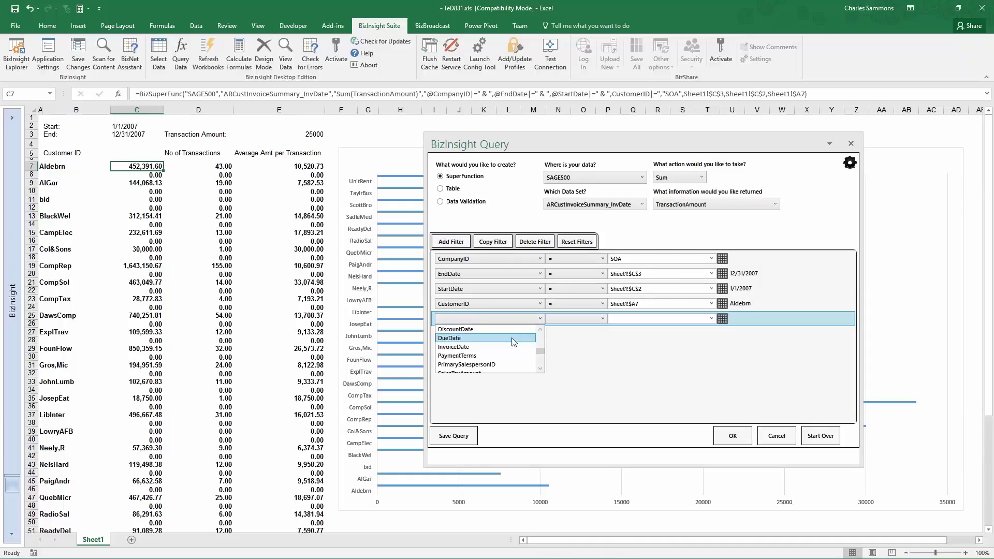
pyautogui.scroll(-10, 511, 342)
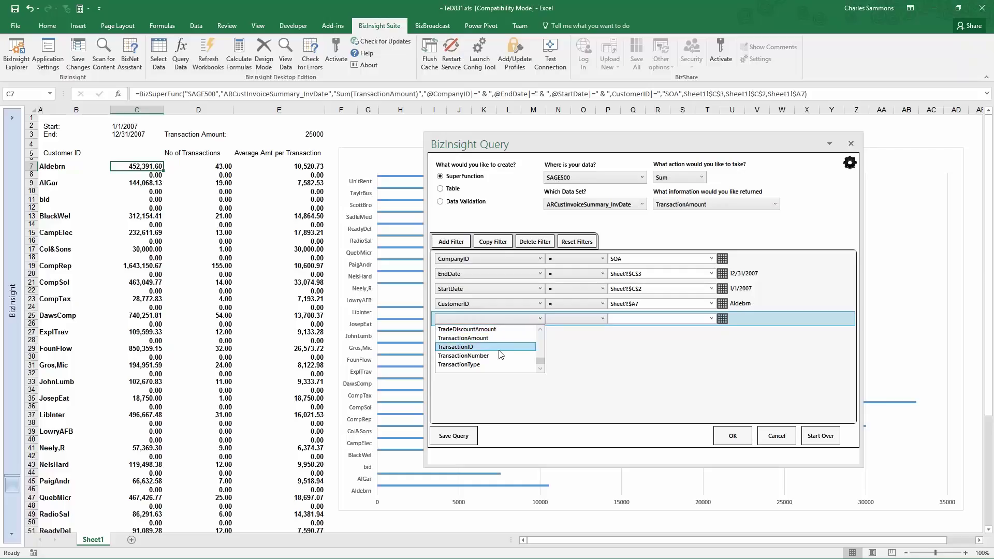
pyautogui.click(497, 339)
pyautogui.click(585, 319)
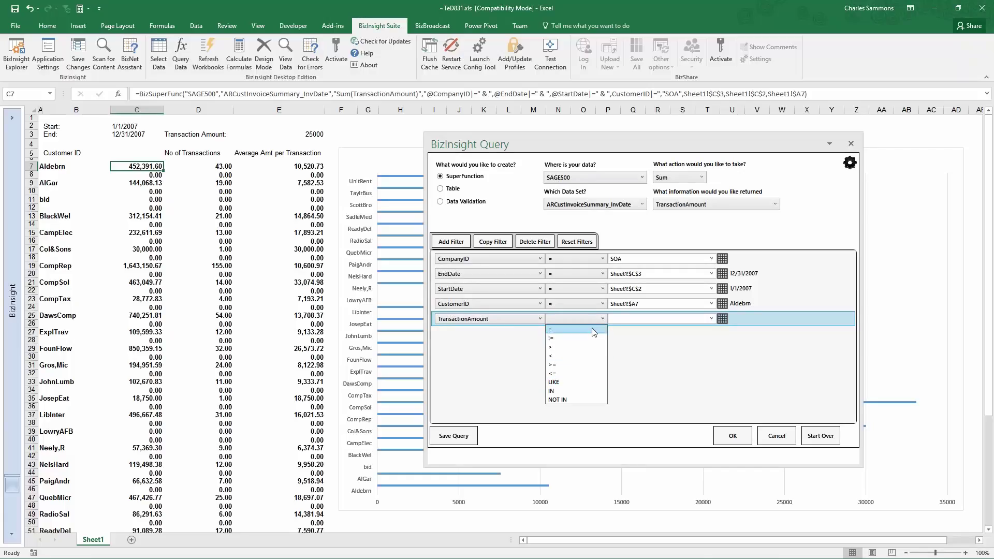
pyautogui.click(582, 364)
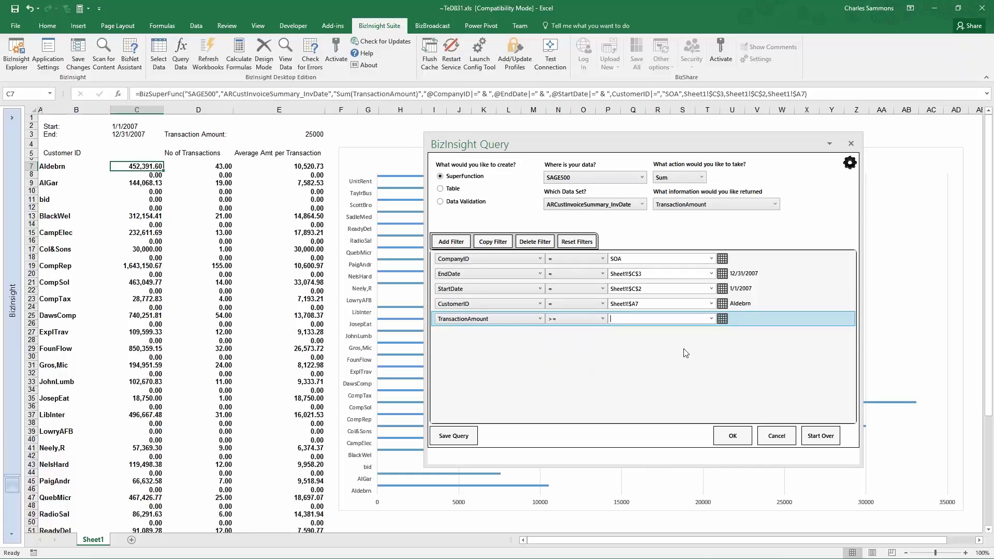
pyautogui.click(722, 319)
pyautogui.click(301, 136)
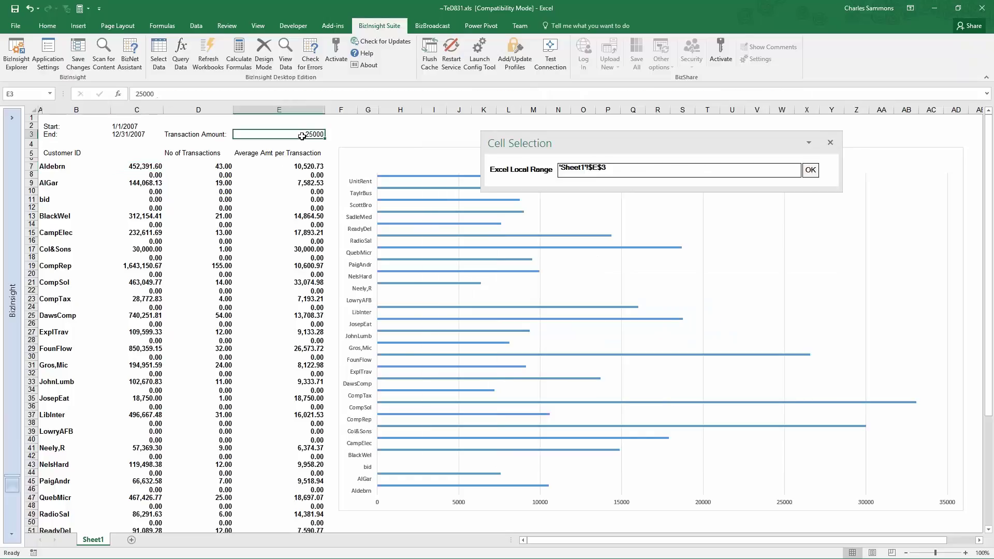
pyautogui.click(817, 172)
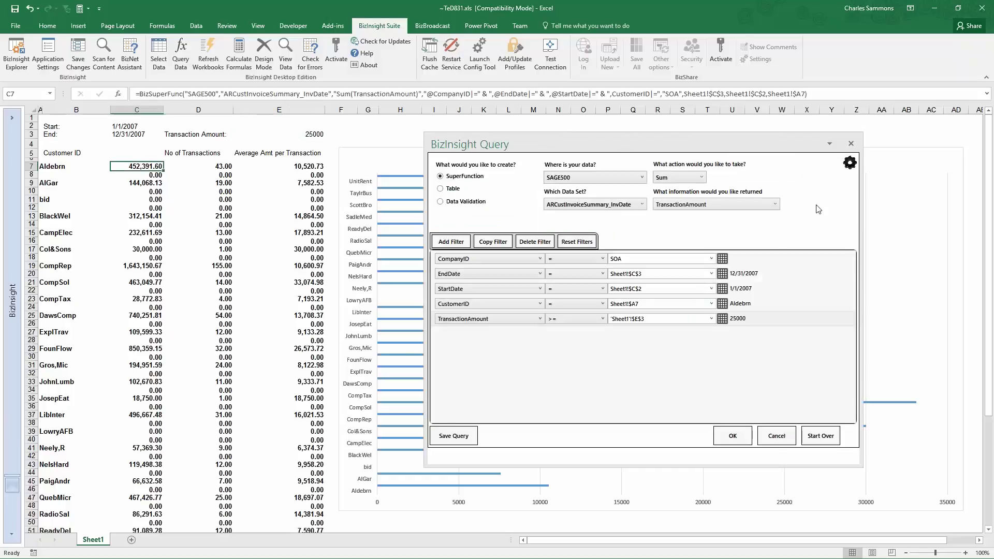
# Insert the filtered sum query into C7, overwriting the cell's current contents
pyautogui.click(733, 434)
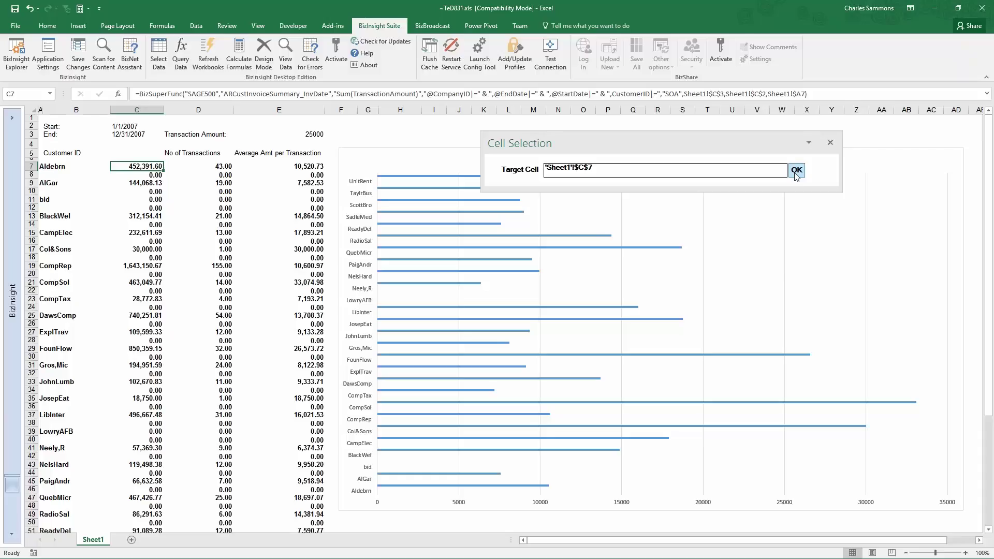
pyautogui.click(796, 171)
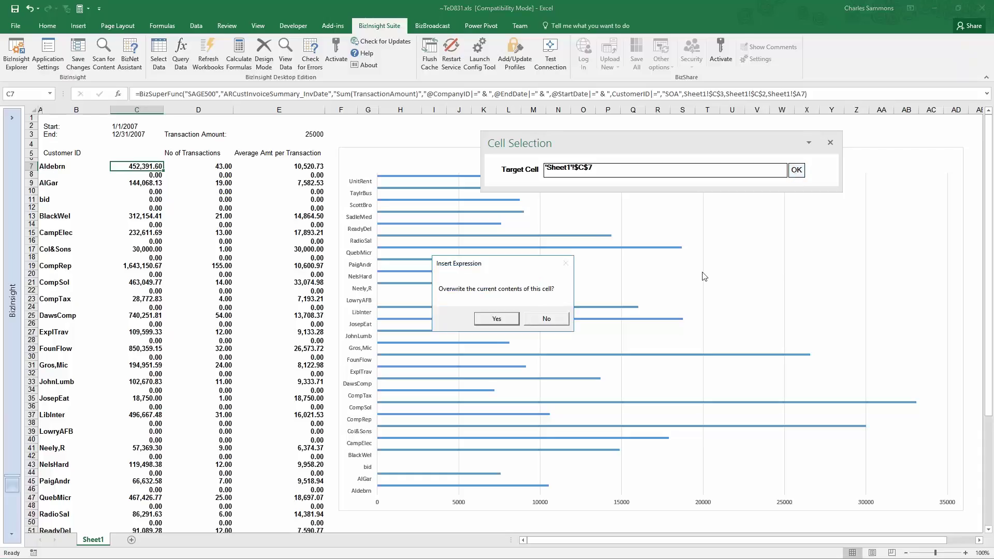
pyautogui.click(496, 319)
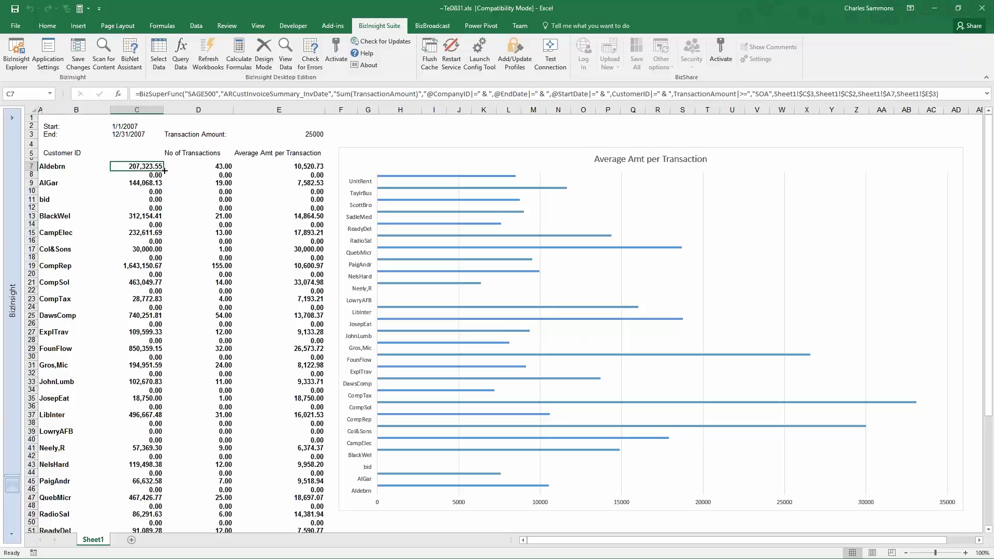
# Copy the C7 query across to D7, change its action to Count, and overwrite D7 with it
pyautogui.moveTo(164, 170); pyautogui.dragTo(230, 171)
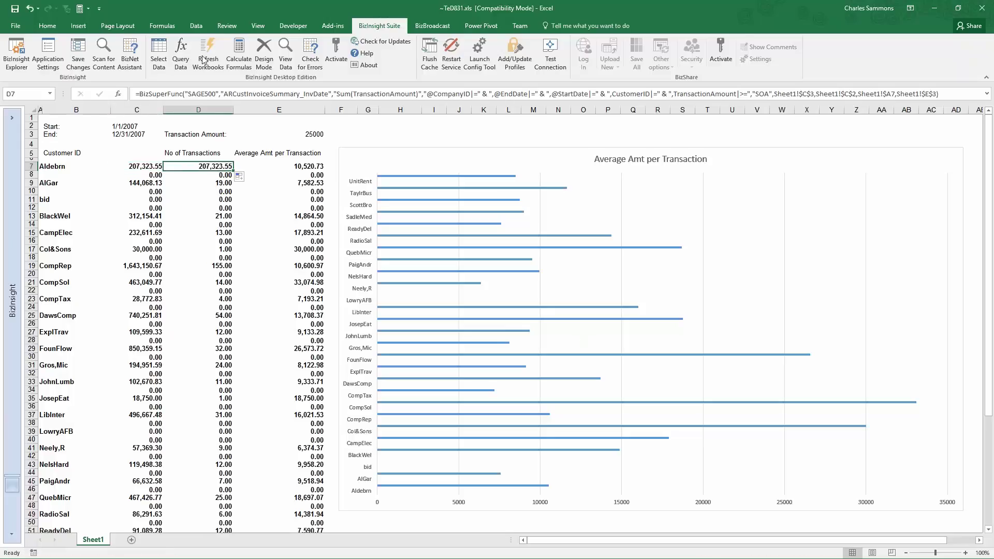
pyautogui.click(181, 52)
pyautogui.click(689, 177)
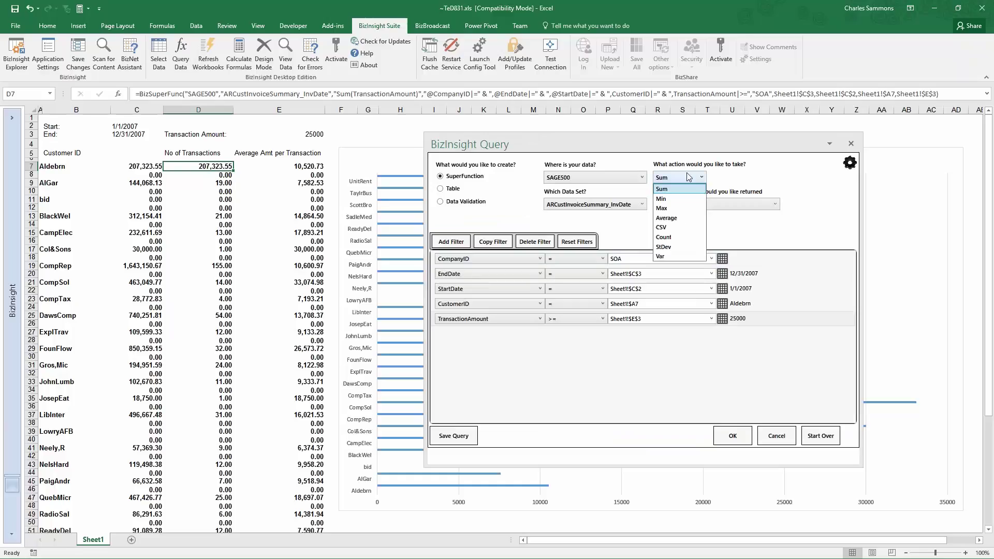
pyautogui.click(665, 237)
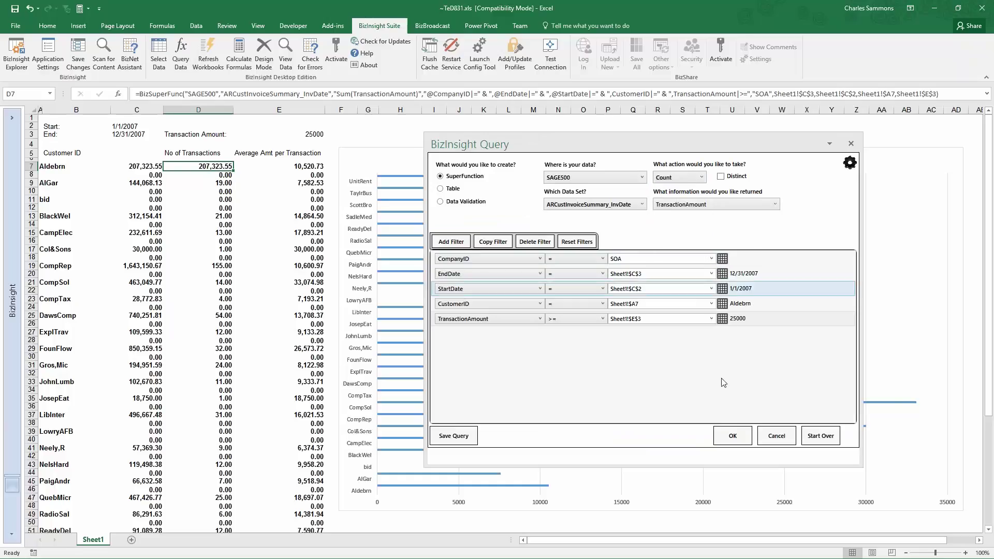
pyautogui.click(733, 436)
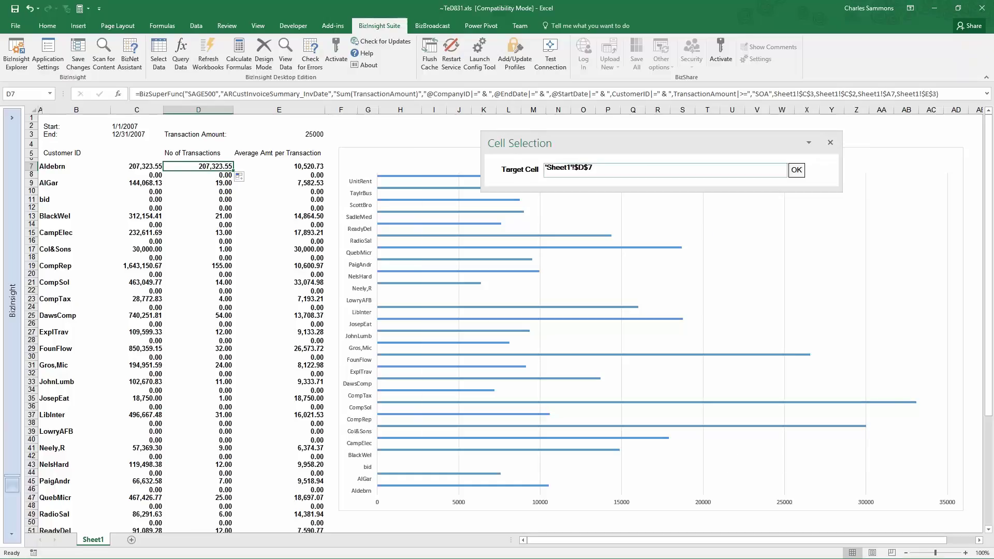
pyautogui.click(795, 171)
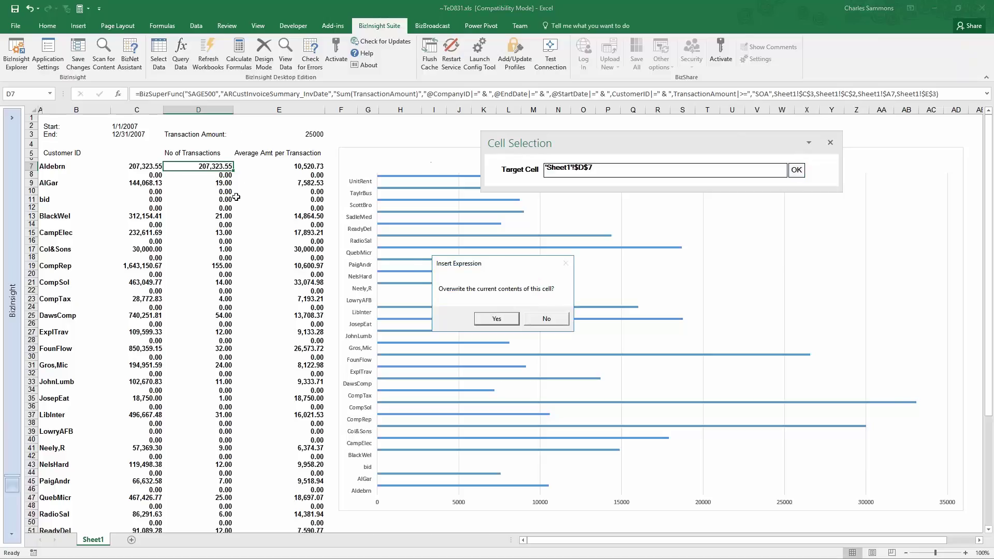
pyautogui.click(496, 319)
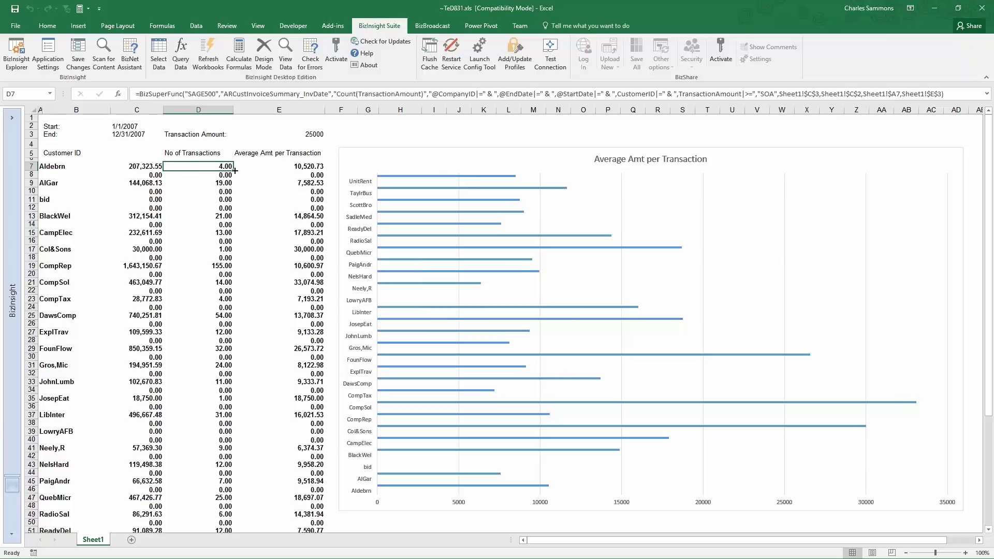
# Copy the D7 query across to E7, change its action to Average, and overwrite E7 with it
pyautogui.moveTo(234, 170); pyautogui.dragTo(311, 168)
pyautogui.click(310, 165)
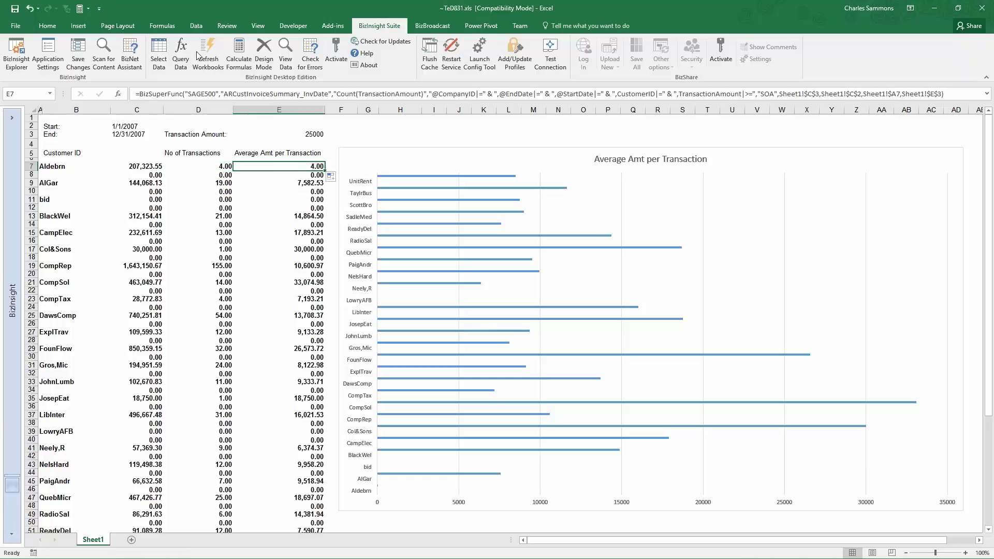
pyautogui.click(181, 52)
pyautogui.click(687, 177)
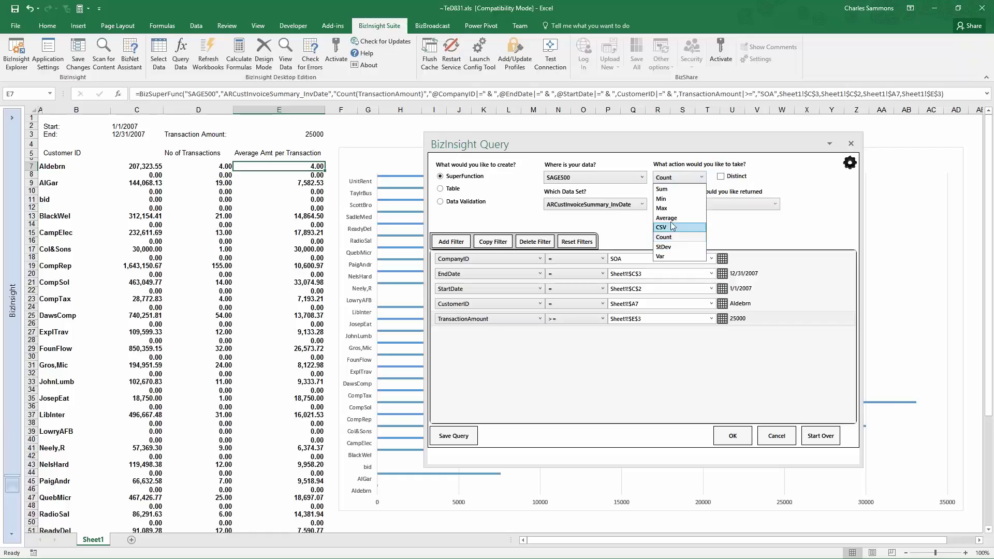
pyautogui.click(667, 218)
pyautogui.click(732, 435)
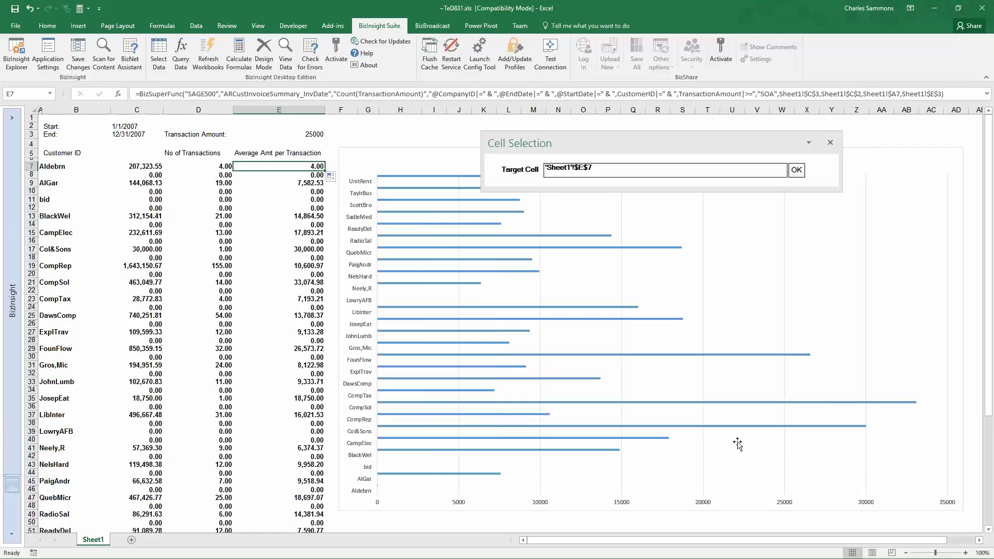
pyautogui.click(796, 170)
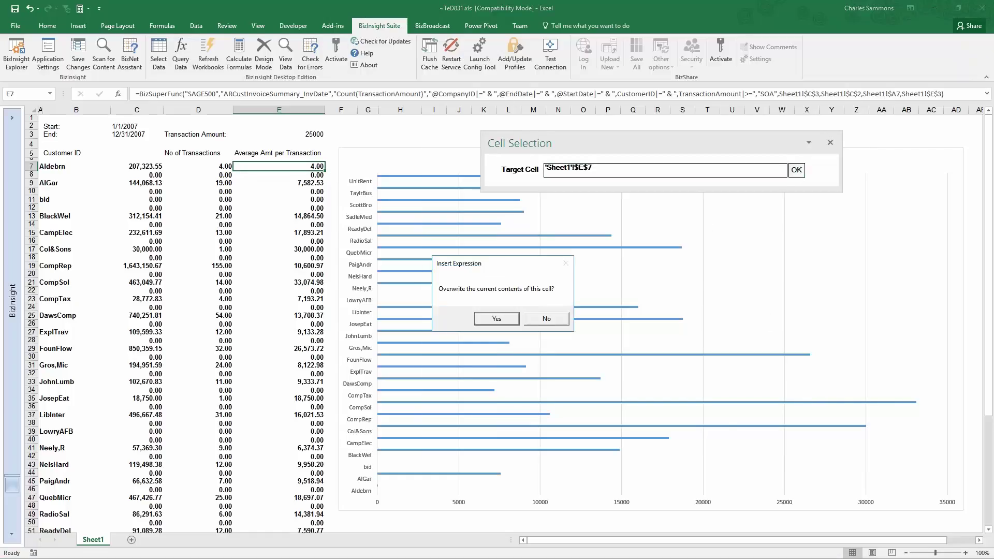
pyautogui.click(512, 319)
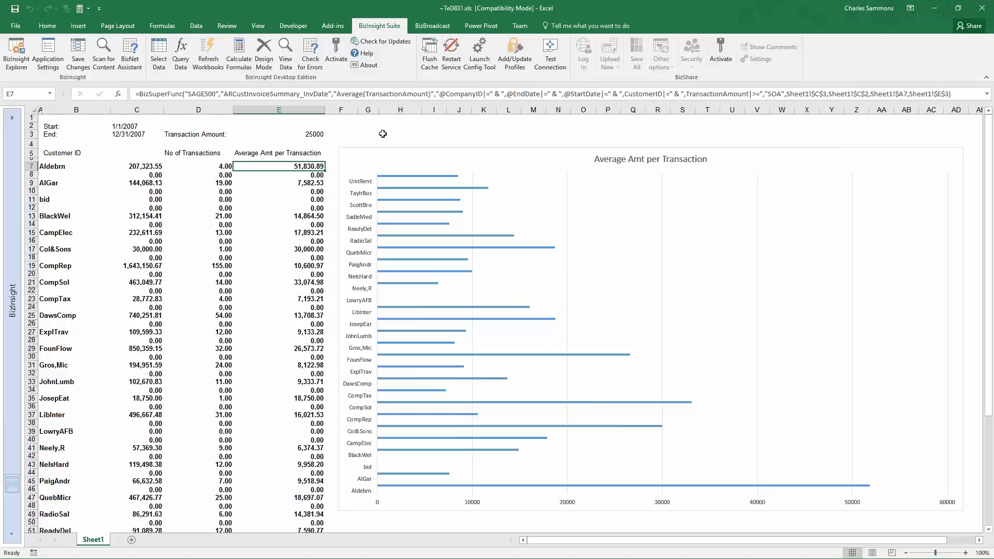
# Fill the filtered sum, count and average queries in C7:E7 down through row 59
pyautogui.moveTo(136, 166); pyautogui.dragTo(313, 167)
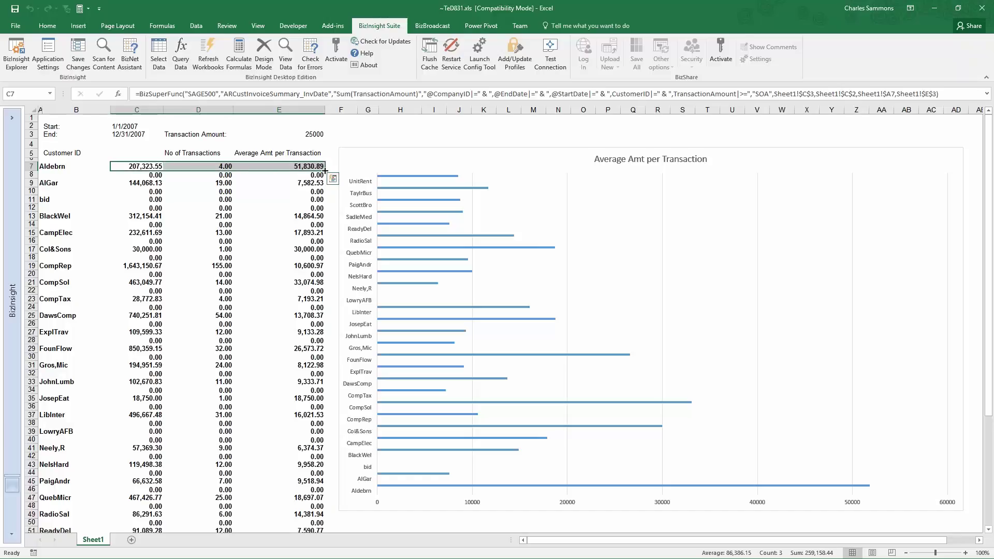
pyautogui.moveTo(325, 170); pyautogui.dragTo(325, 517)
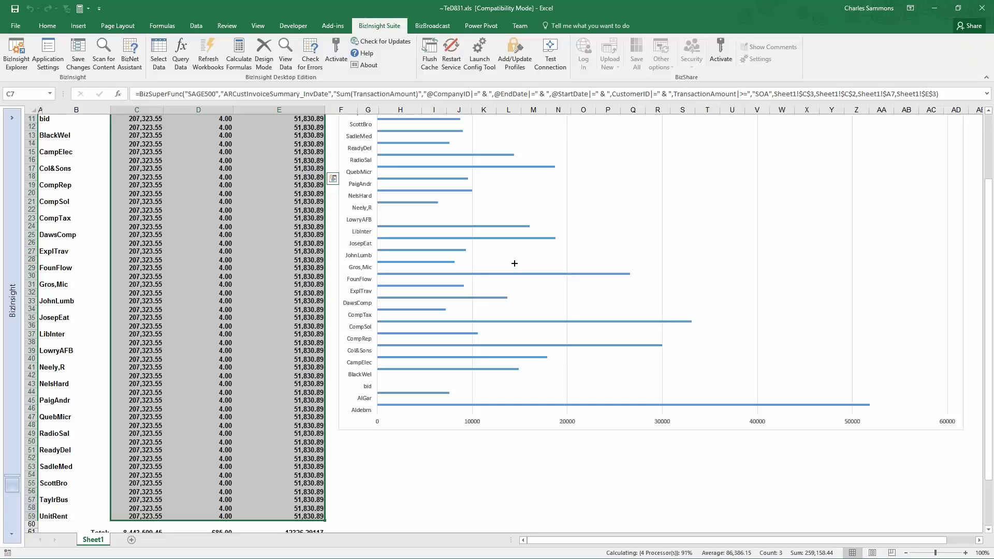
pyautogui.scroll(4, 456, 171)
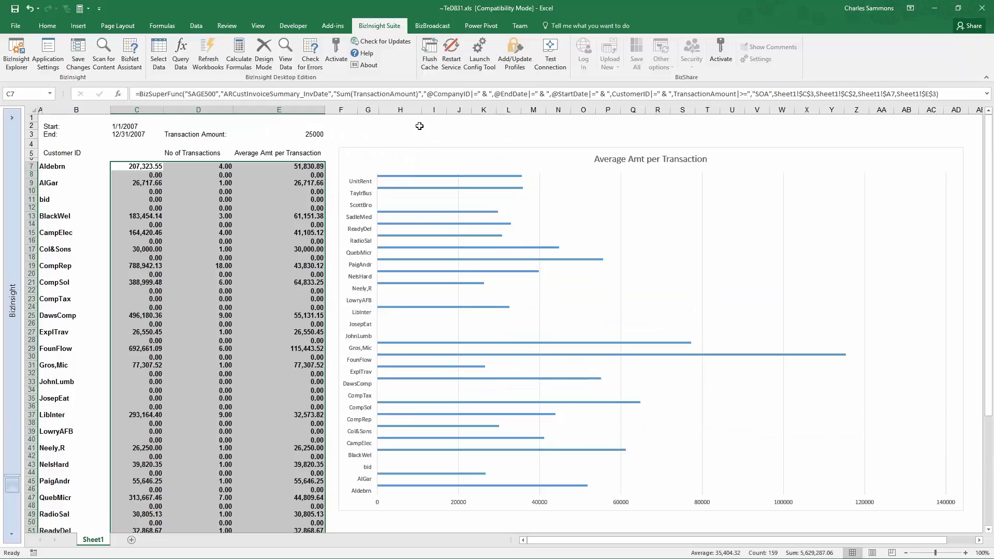
# Set the transaction amount in E3 to 50000
pyautogui.click(312, 136)
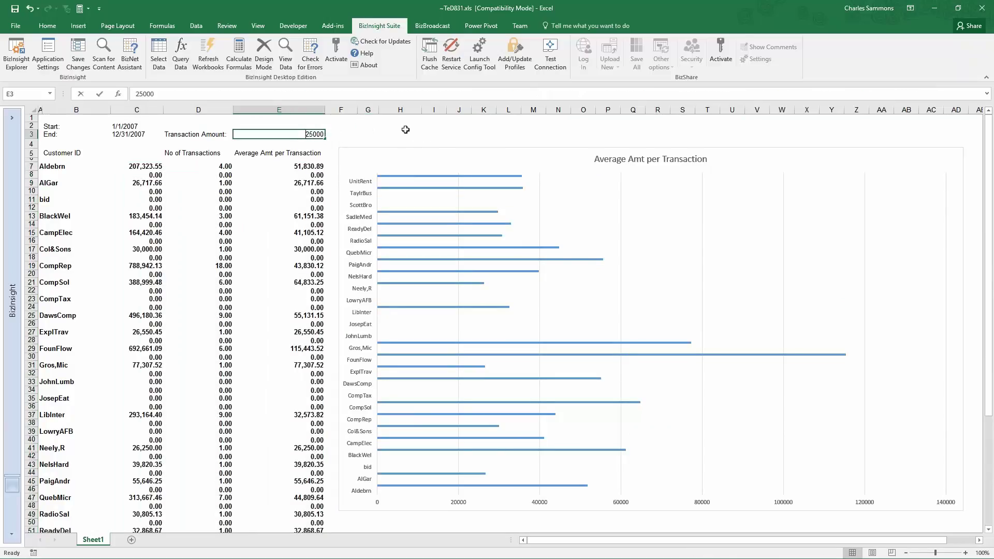
pyautogui.write('50000')
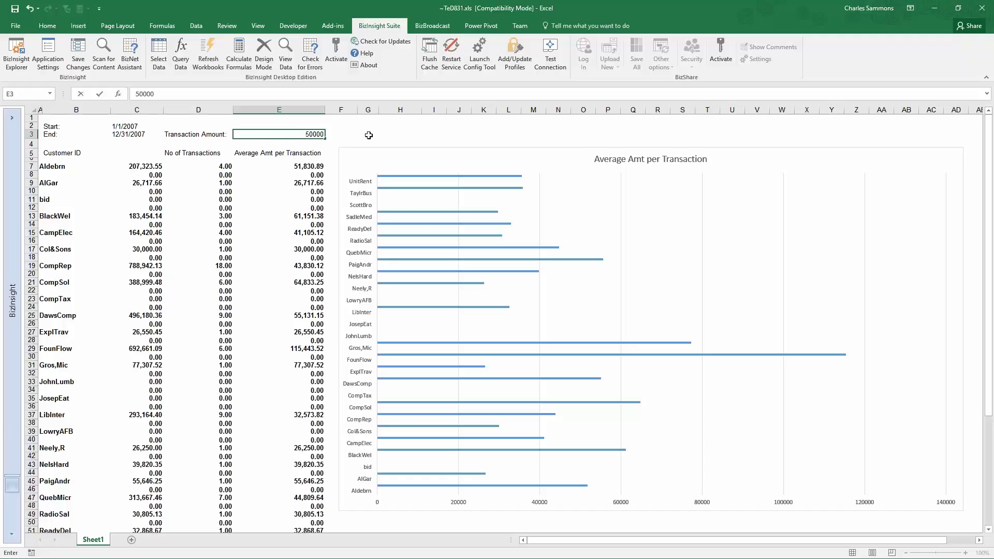
pyautogui.press('Return')
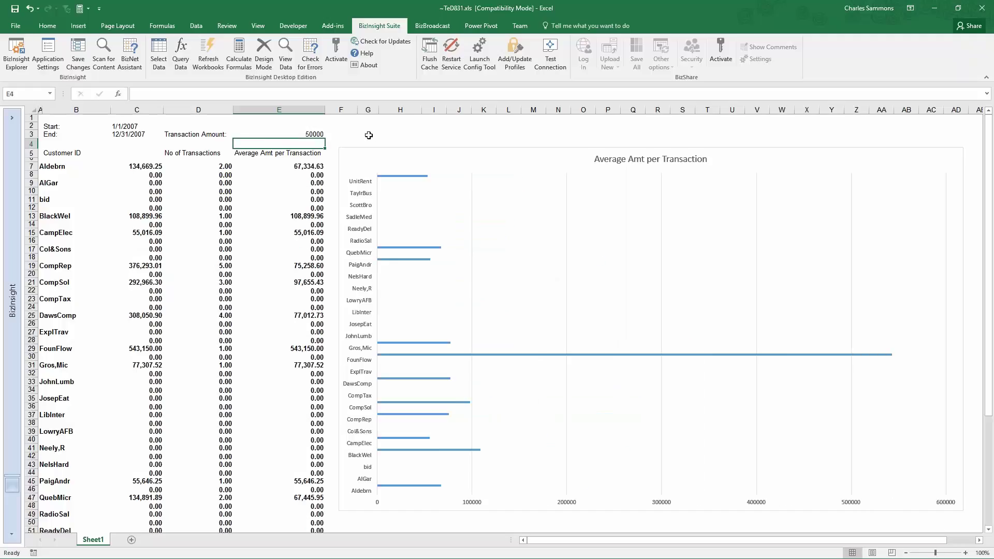
# Change the report's date range to start on 1/1/2008 in C2 and end on 12/31/2008 in C3
pyautogui.click(128, 126)
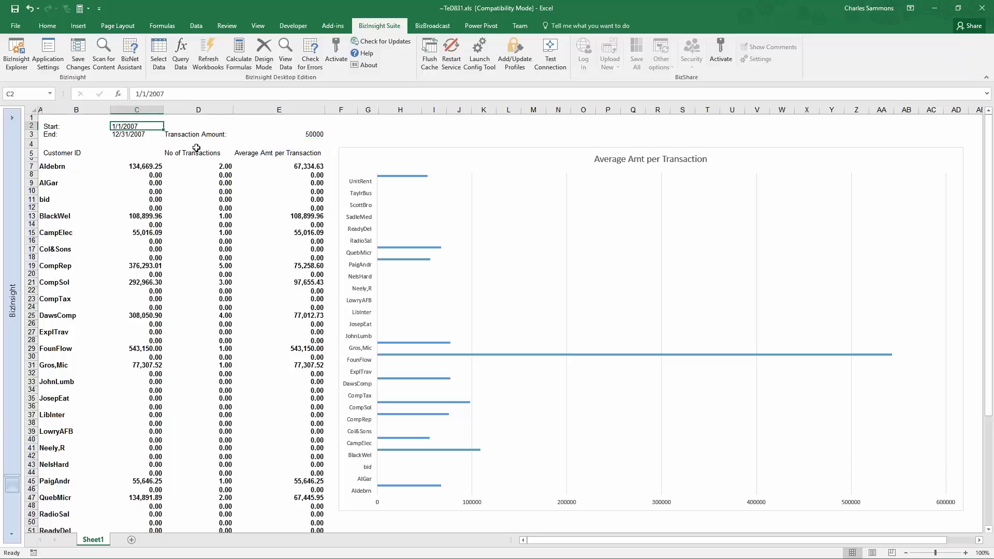
pyautogui.write('1/')
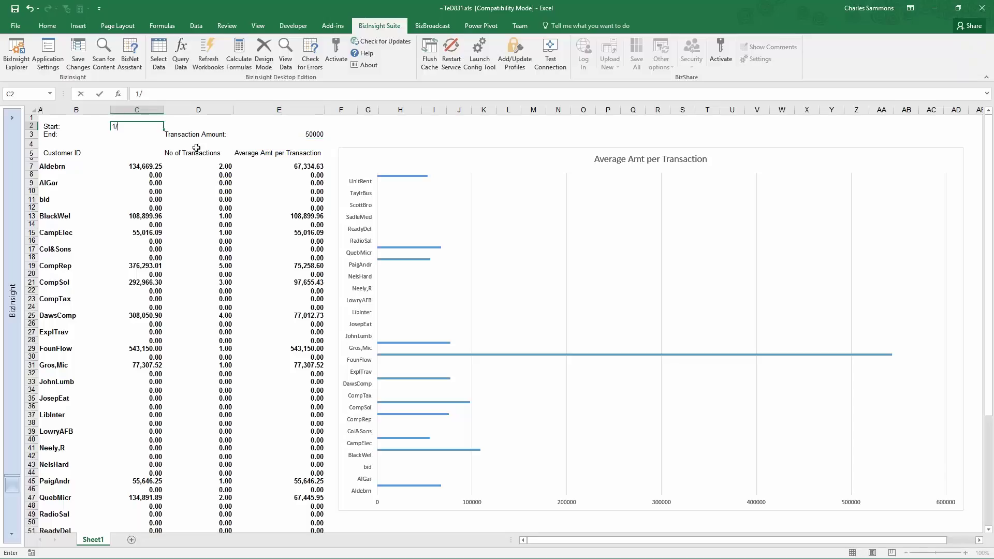
pyautogui.write('1/2008')
pyautogui.press('Return')
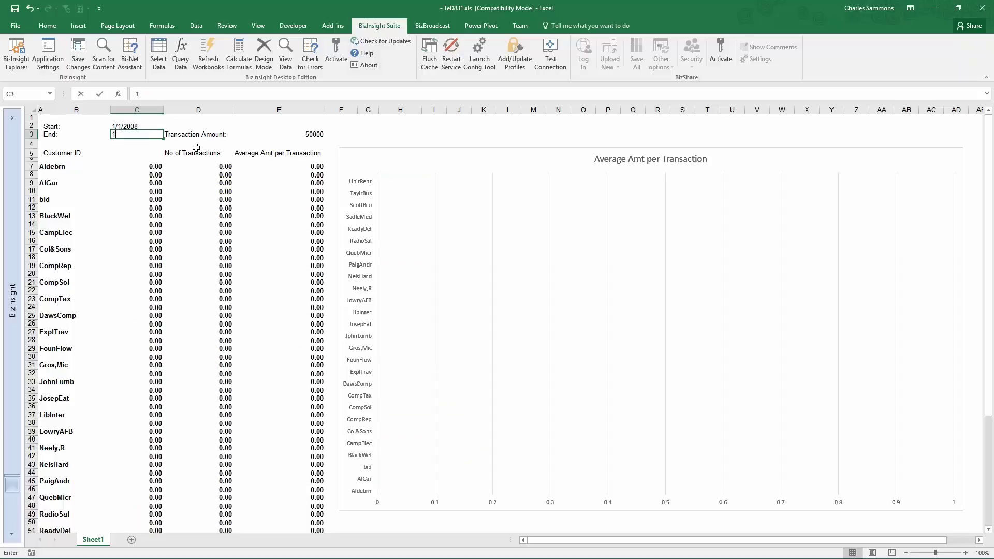
pyautogui.write('12/31/2008')
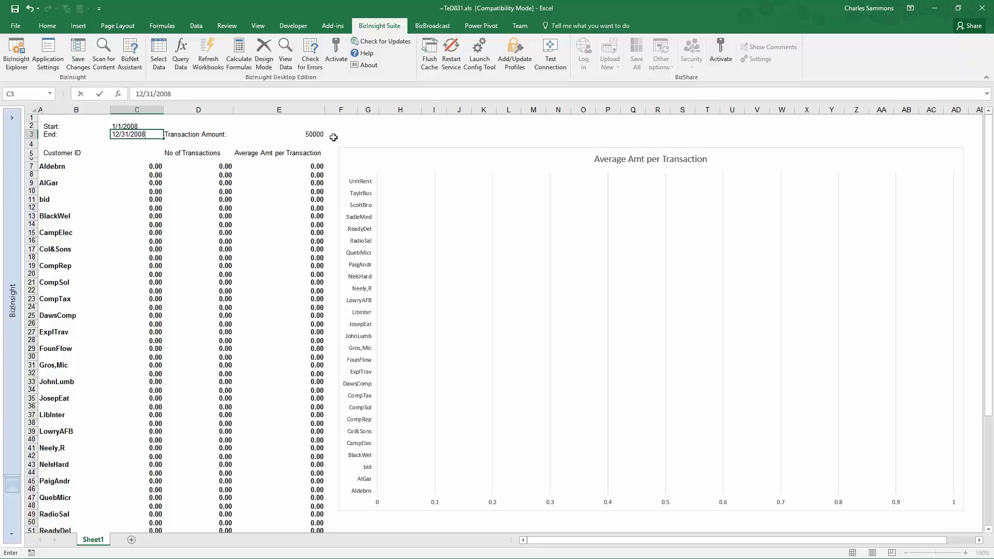
pyautogui.press('Return')
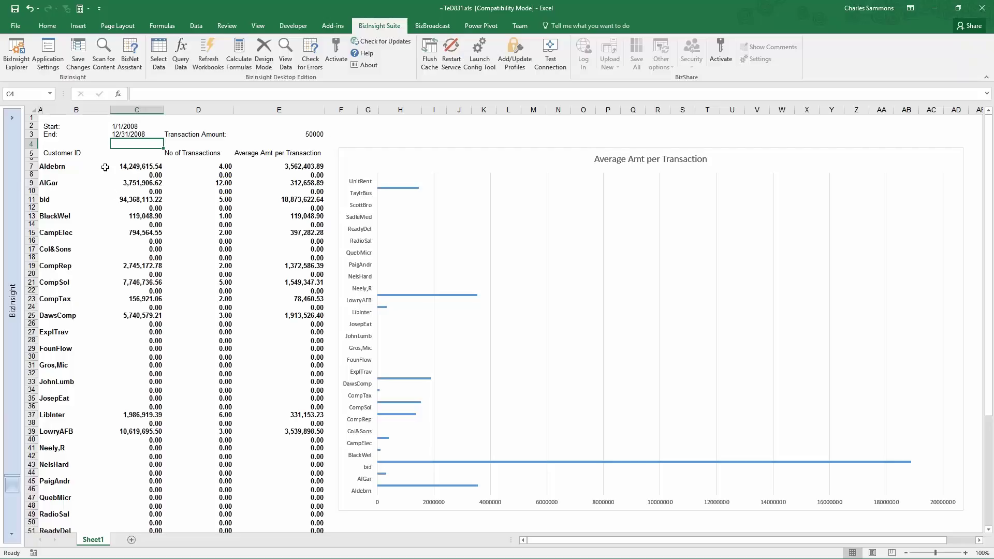
# Apply Top 10 Items conditional formatting to C7:C59, ranking the top 5 values with Light Red Fill with Dark Red Text
pyautogui.click(135, 165)
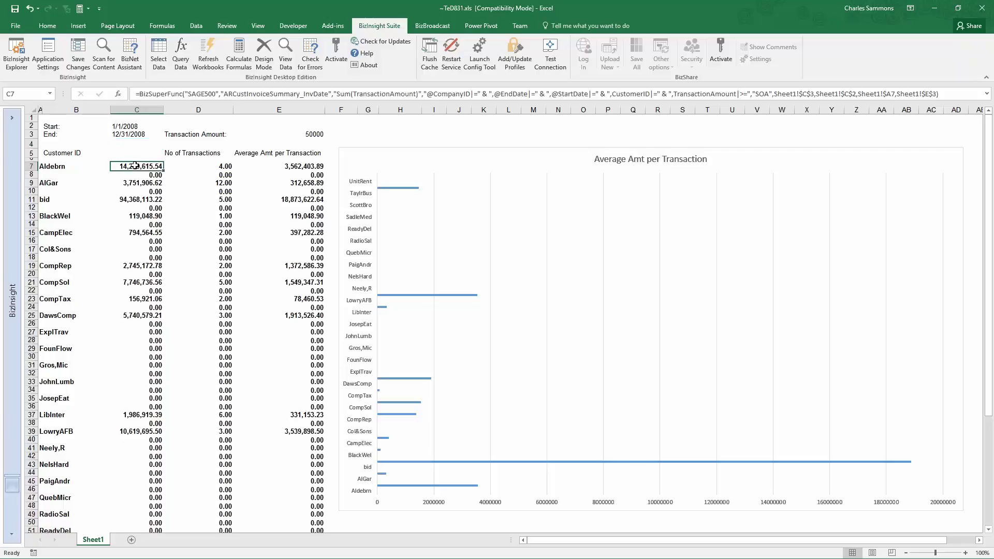
pyautogui.moveTo(135, 165); pyautogui.dragTo(147, 513)
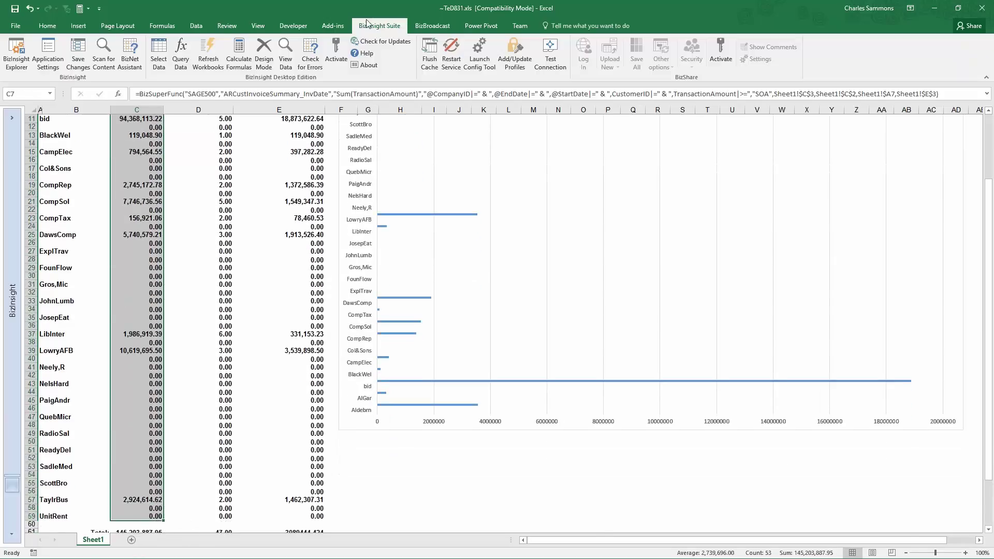
pyautogui.click(55, 27)
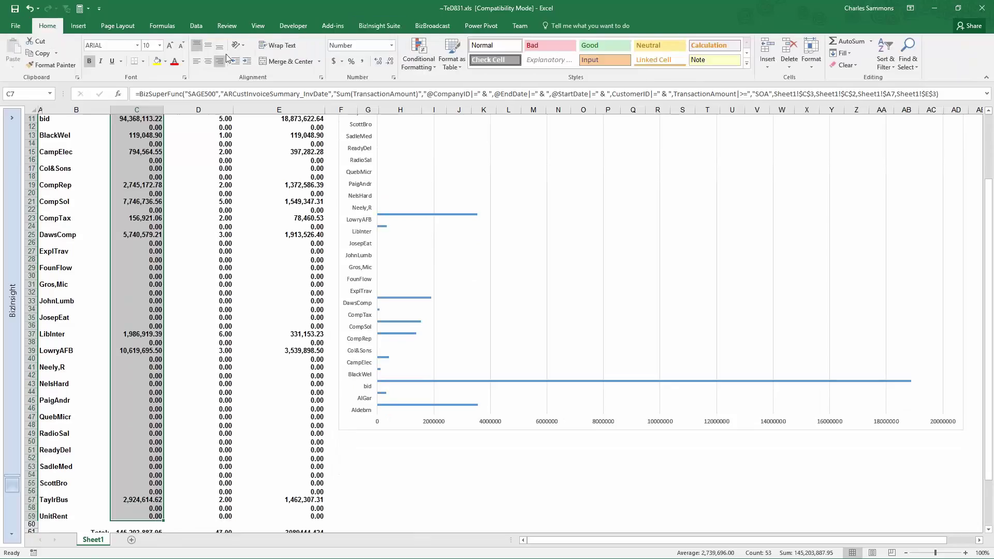
pyautogui.click(418, 55)
pyautogui.moveTo(457, 108)
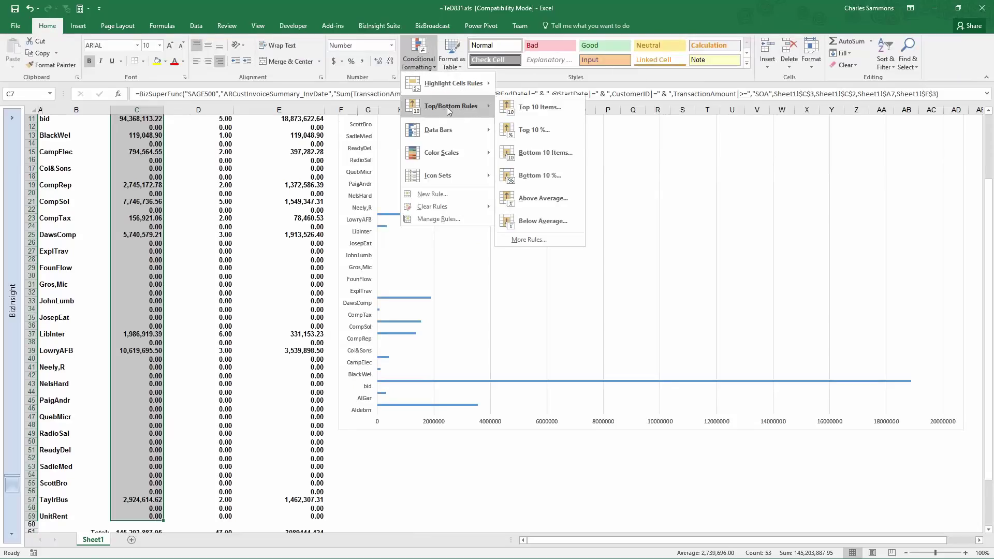
pyautogui.click(552, 108)
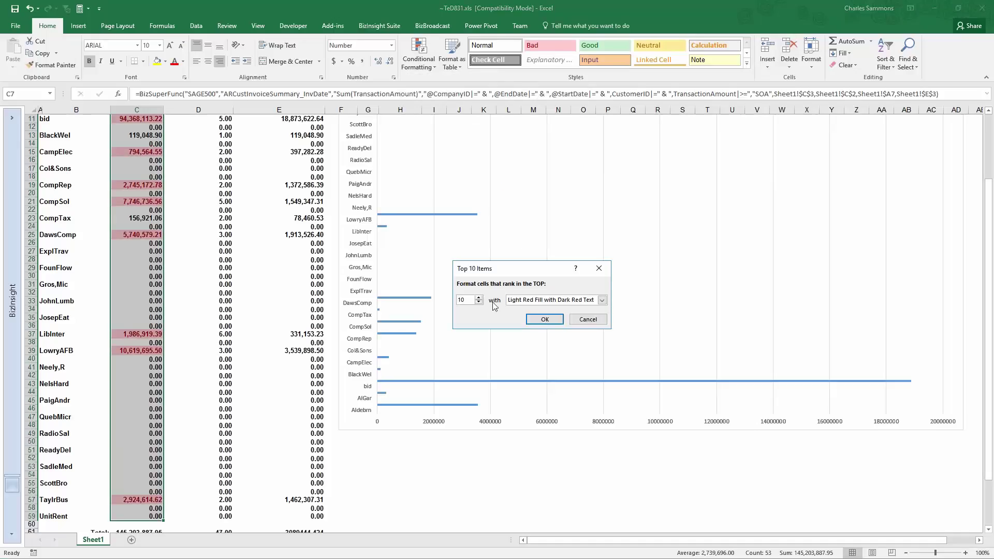
pyautogui.moveTo(470, 300); pyautogui.dragTo(452, 300)
pyautogui.write('4')
pyautogui.press('Return')
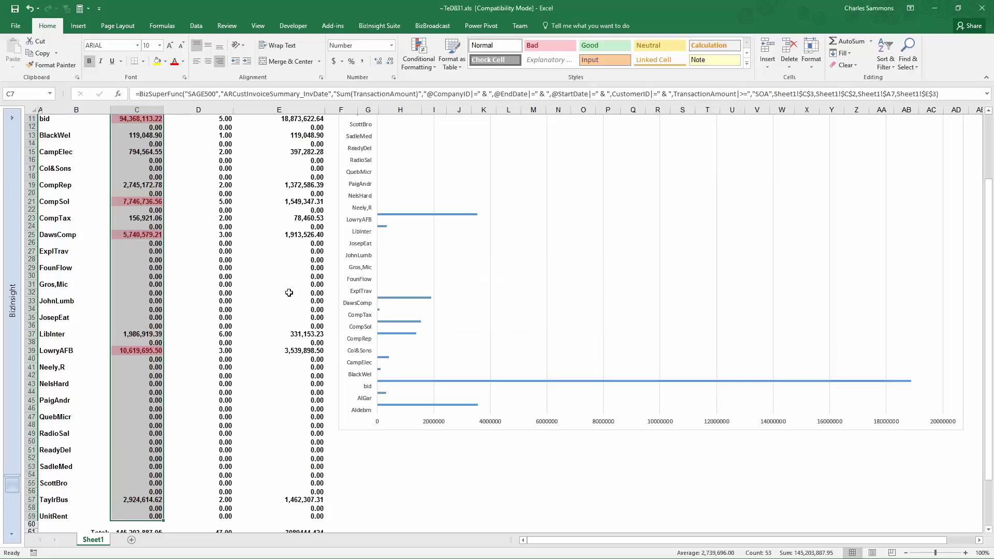
pyautogui.scroll(4, 236, 266)
pyautogui.click(176, 241)
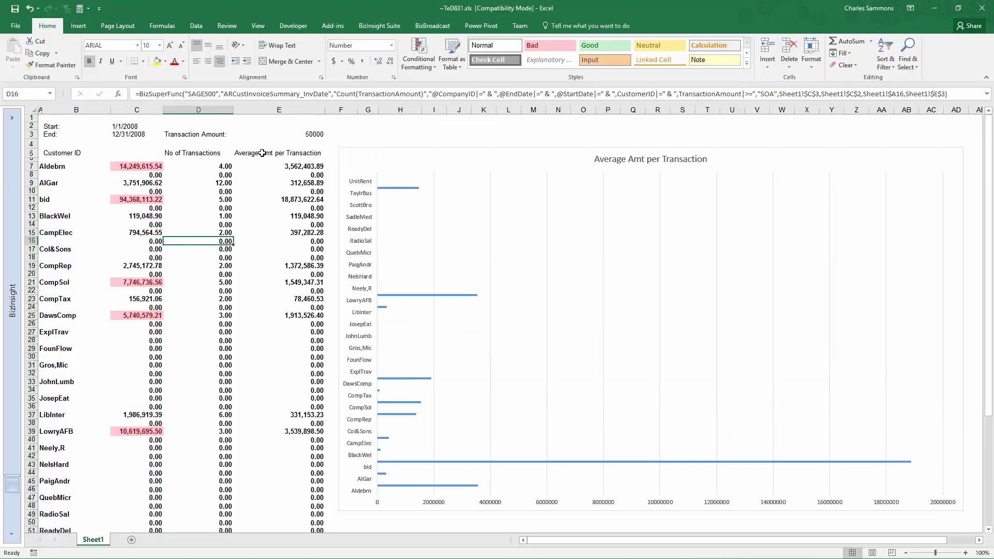
# Set the transaction amount in E3 to 100000
pyautogui.click(310, 134)
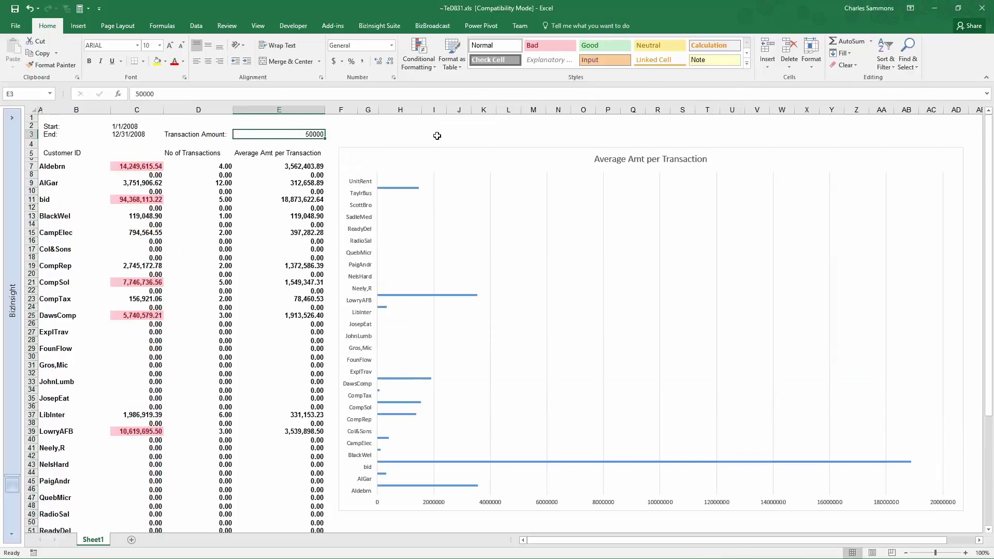
pyautogui.write('10000')
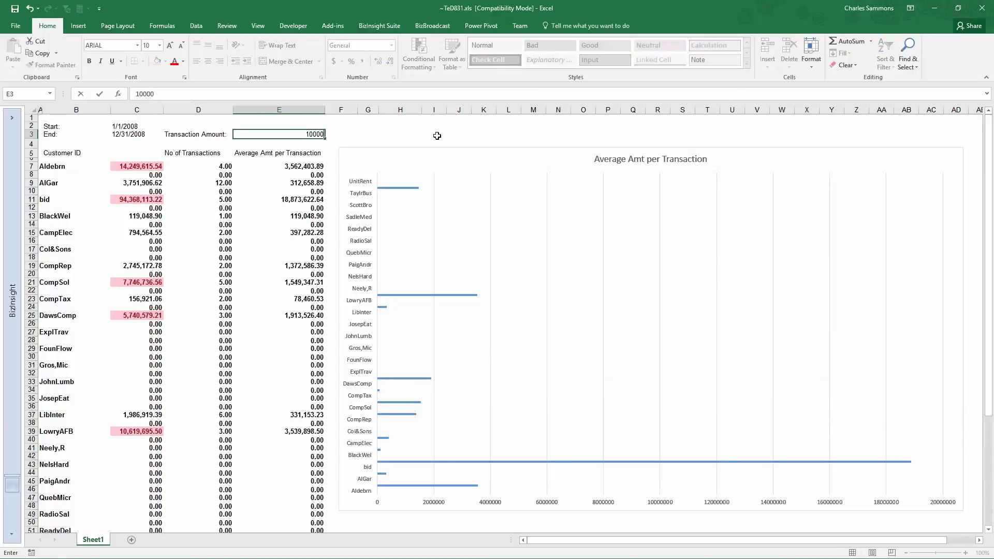
pyautogui.write('0')
pyautogui.press('Return')
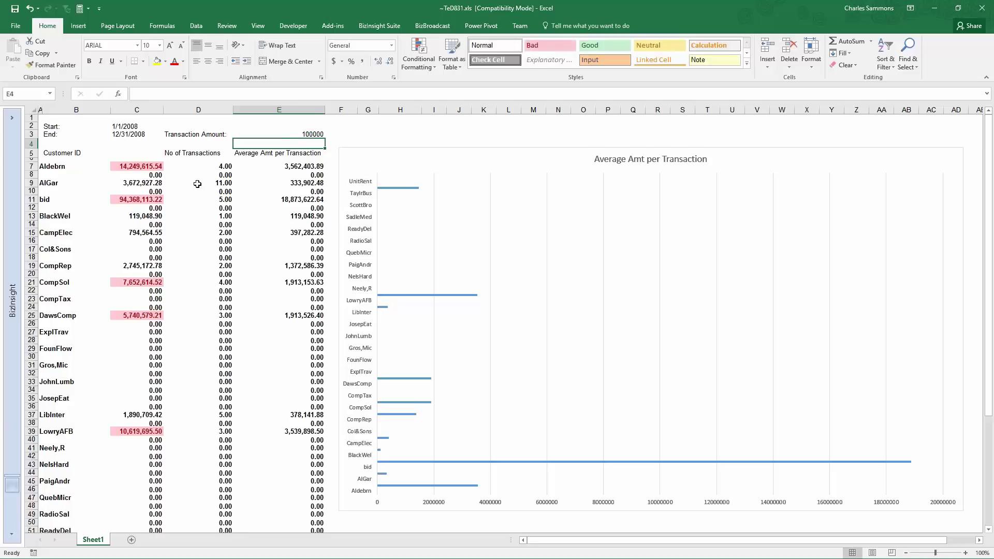
# Set the report's start date in C2 to 1/1/2007
pyautogui.click(296, 133)
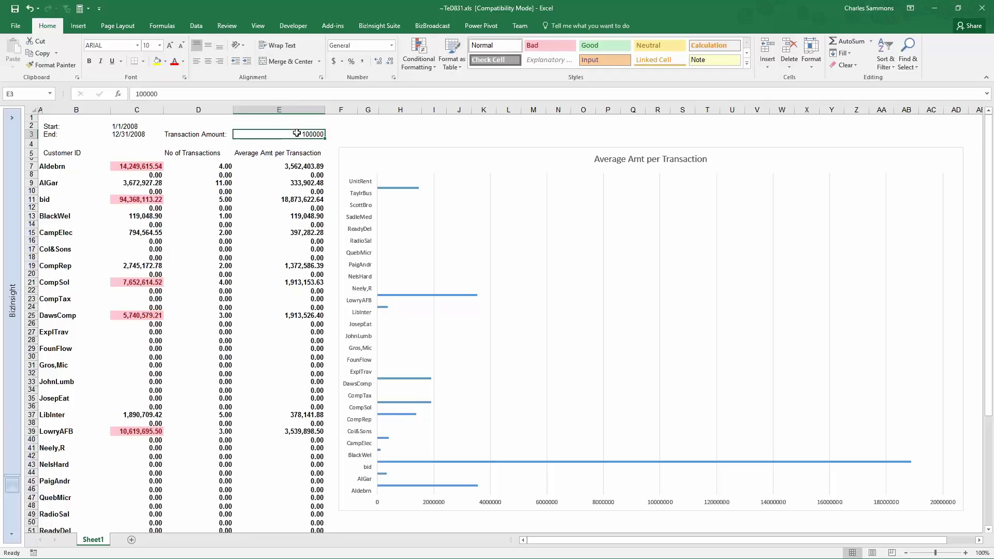
pyautogui.click(135, 127)
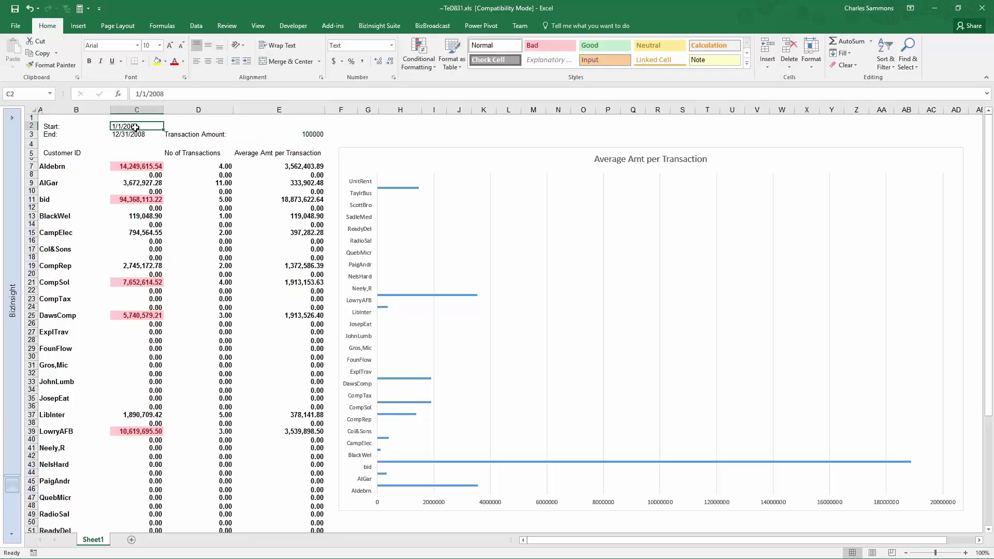
pyautogui.write('1/')
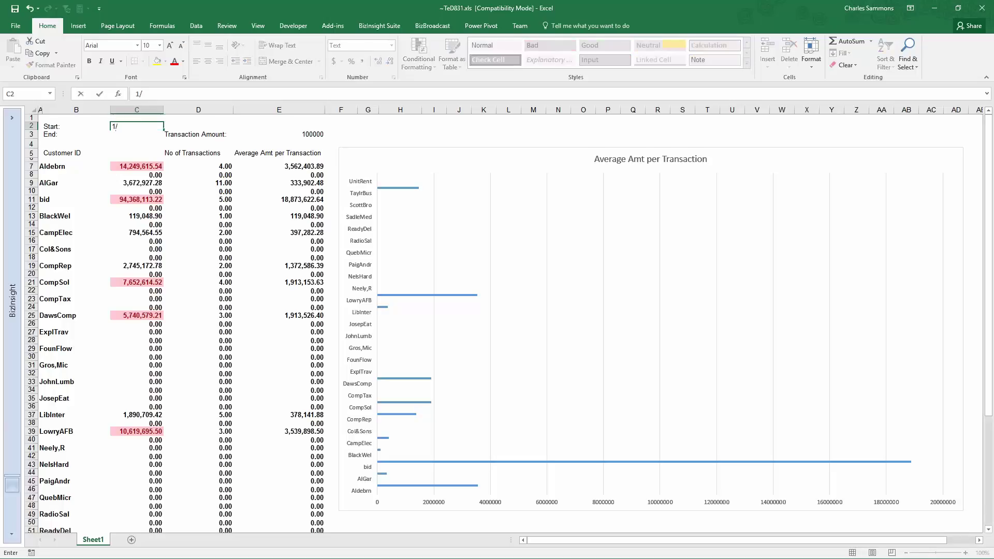
pyautogui.write('1/2007')
pyautogui.press('Return')
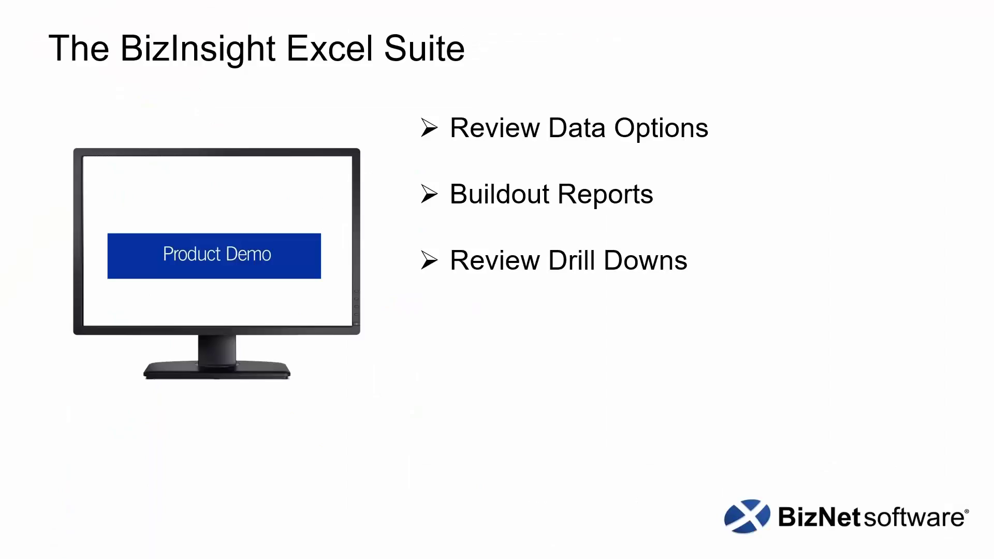
pyautogui.press('Right')
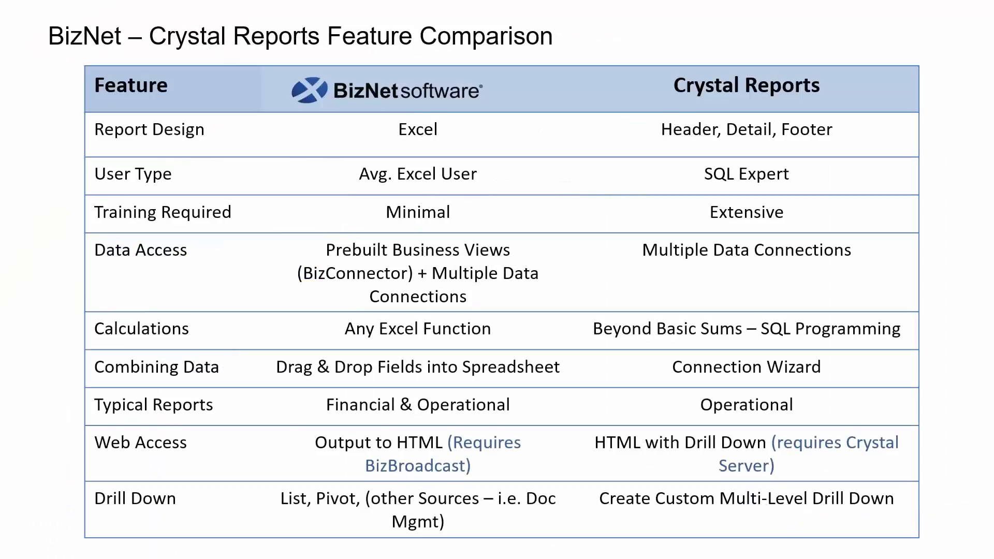